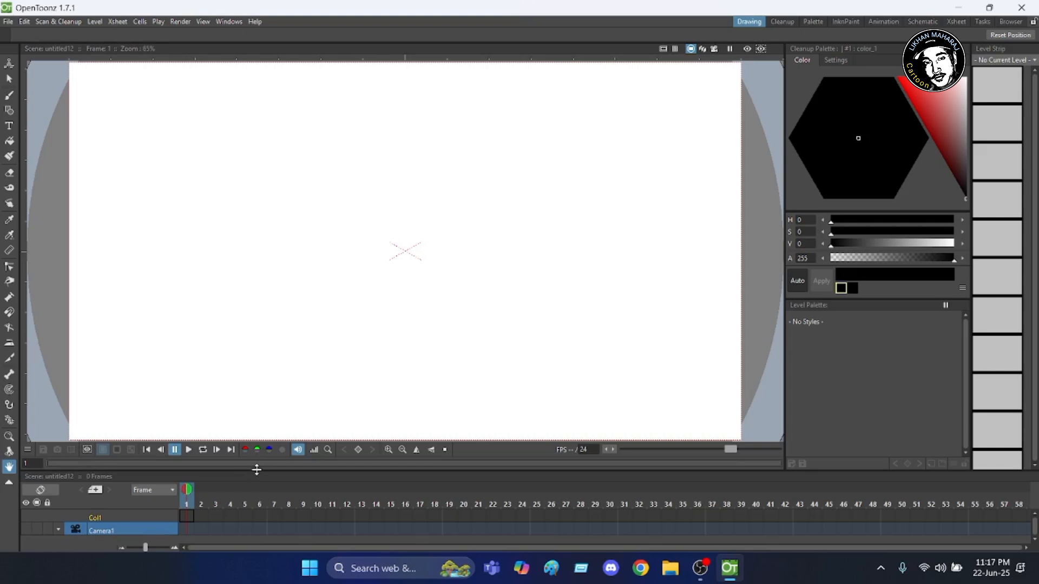
Step: Enlarge the timeline panel, switch it to the vertical Xsheet layout and compare it with the Xsheet in the Animation room
drag(256, 470, 270, 427)
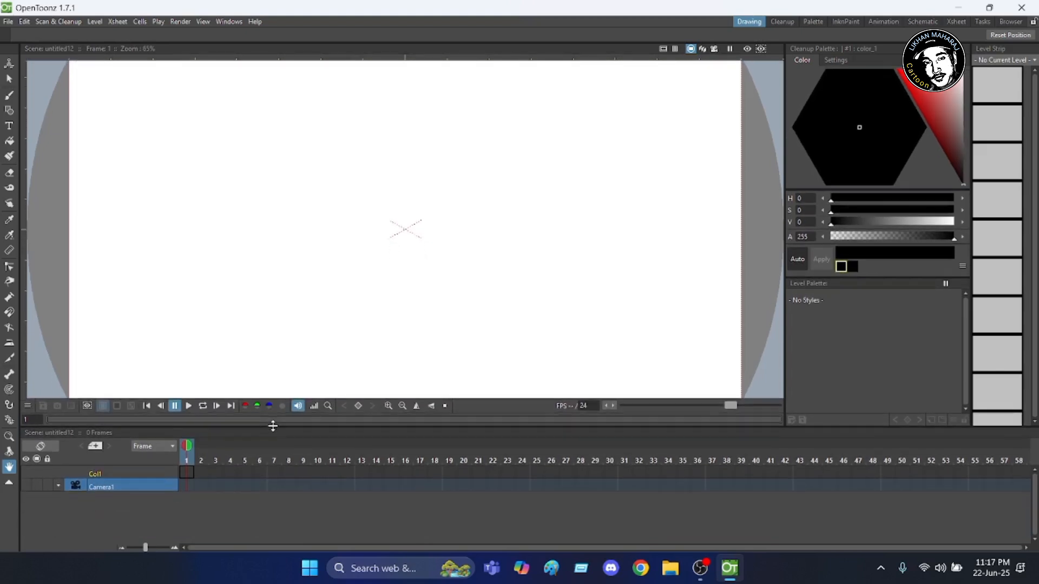
click(41, 449)
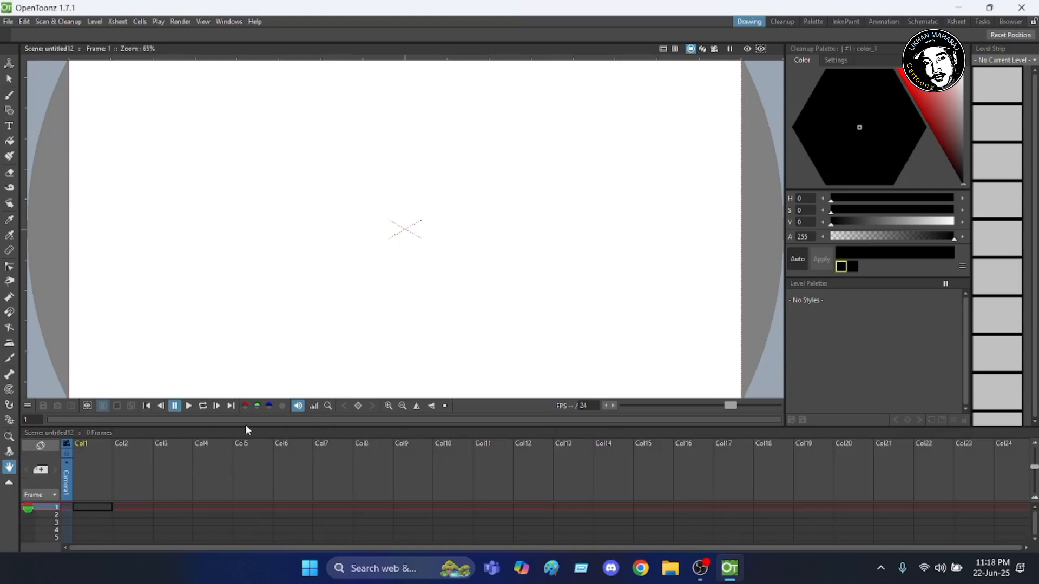
drag(245, 427, 262, 324)
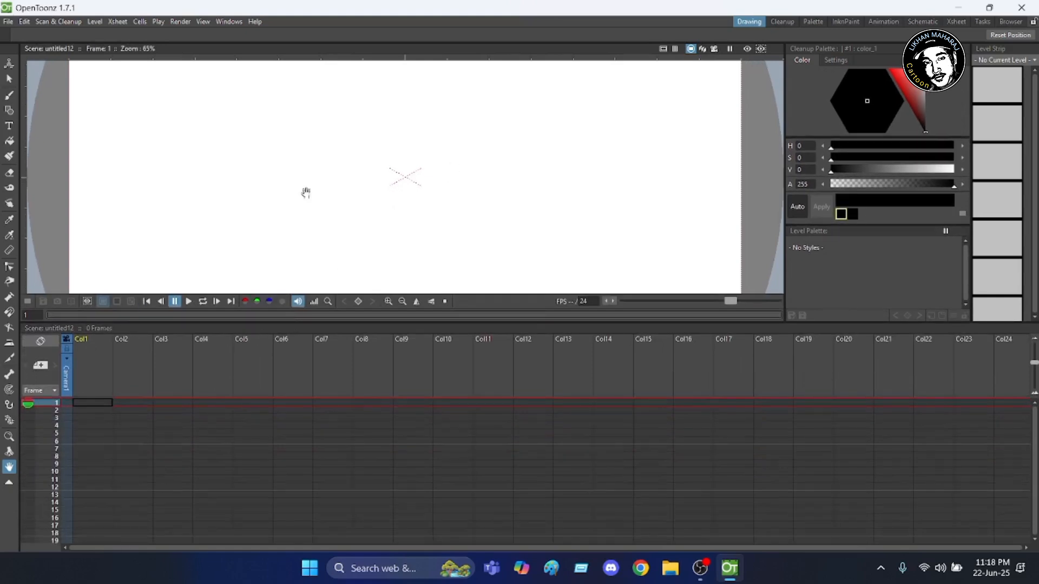
click(883, 22)
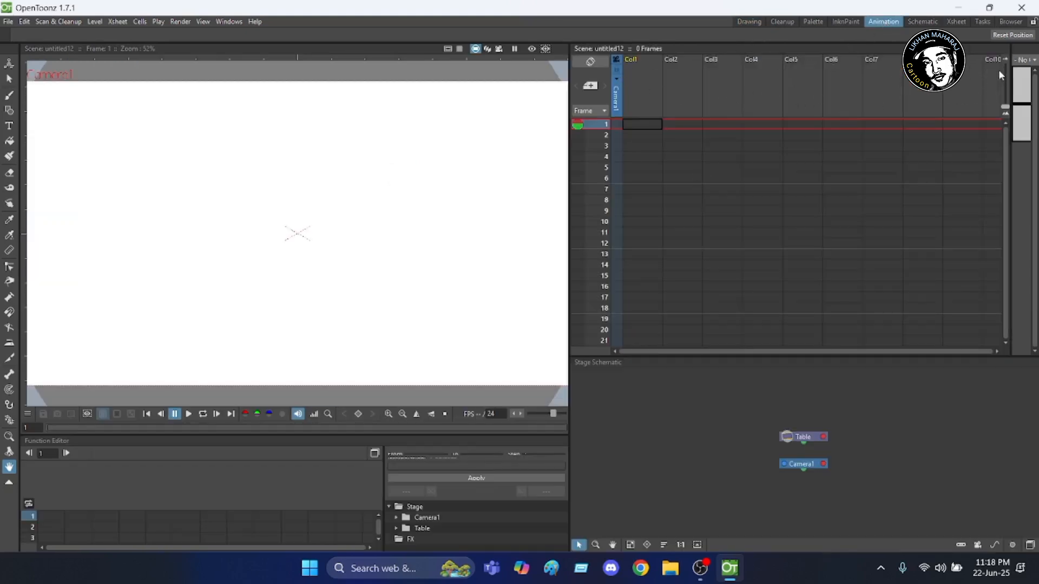
click(749, 22)
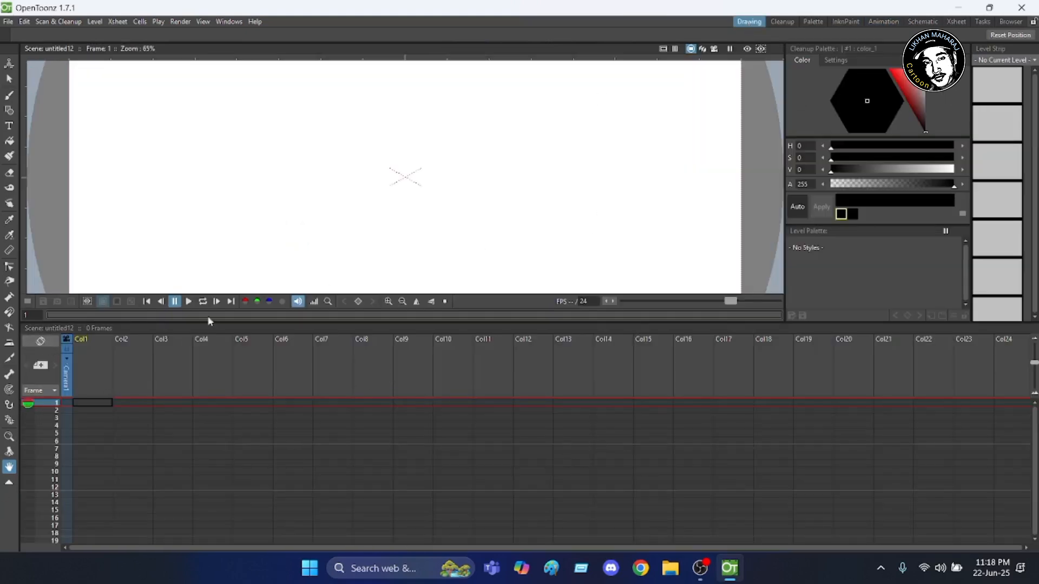
Step: Return the timeline to its horizontal layout and reduce its panel height in the Drawing room, glancing at the Animation room for comparison
click(40, 341)
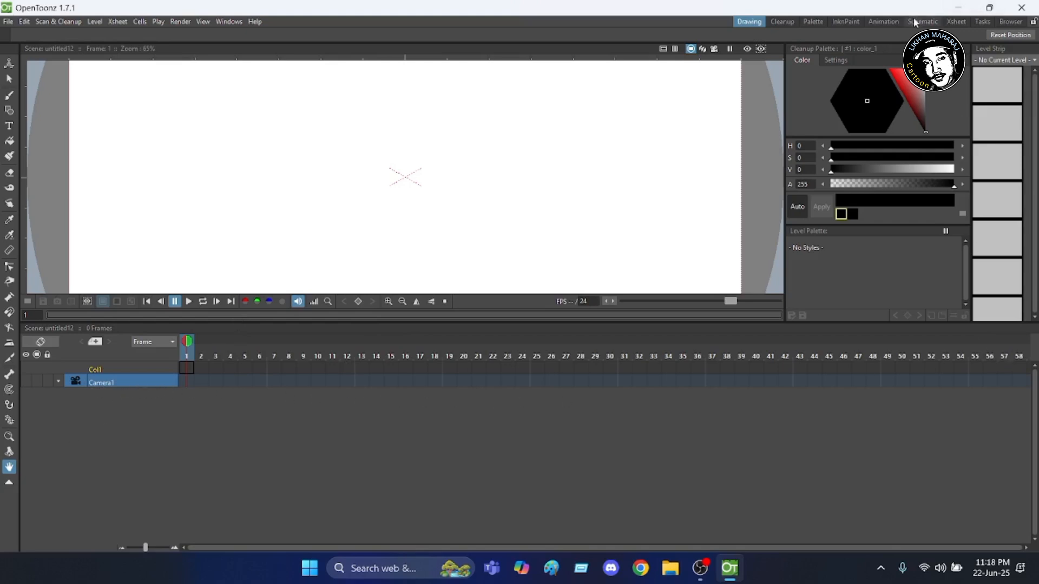
click(884, 22)
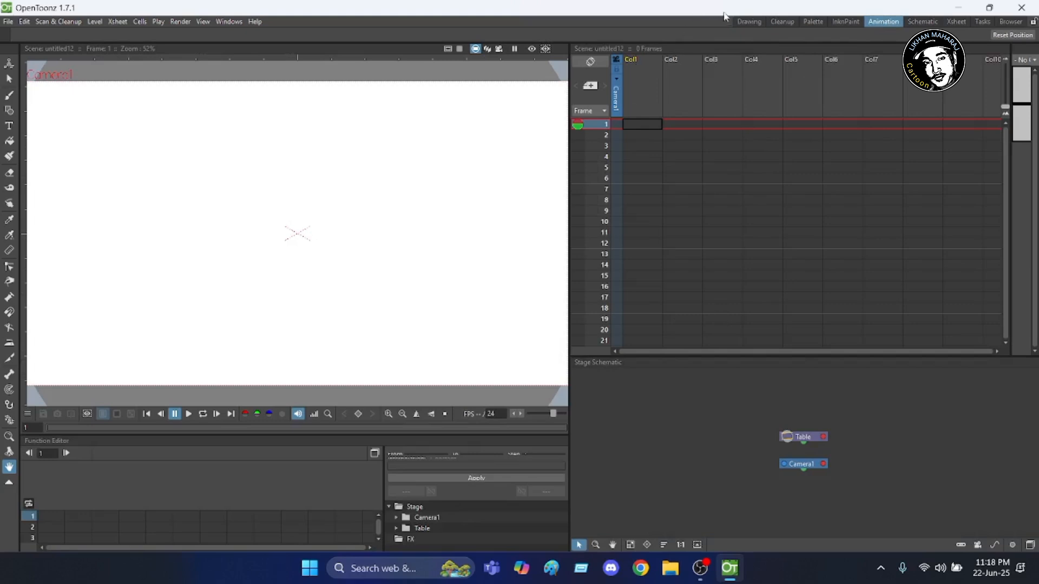
click(749, 22)
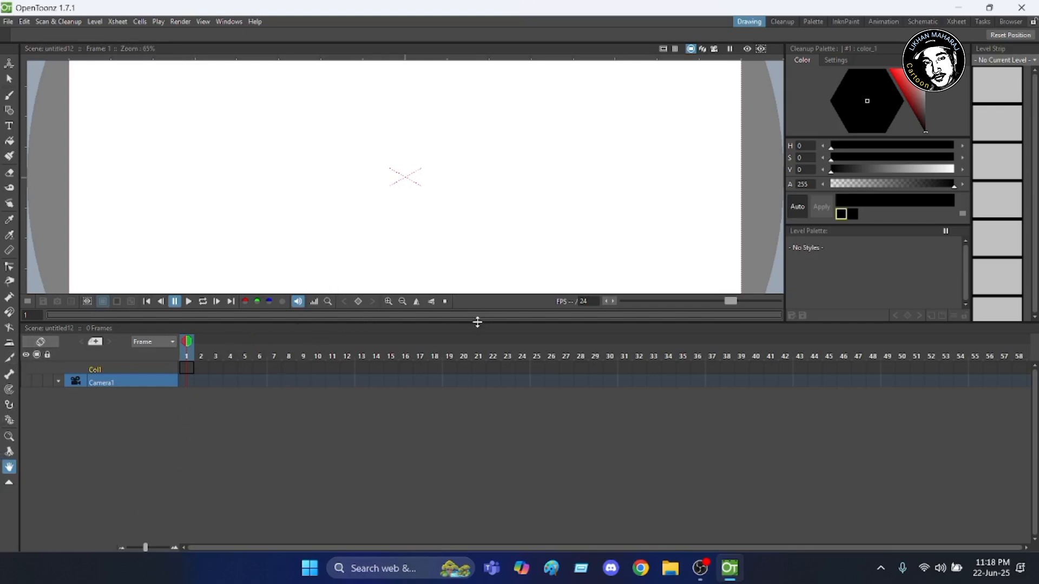
drag(477, 322, 471, 426)
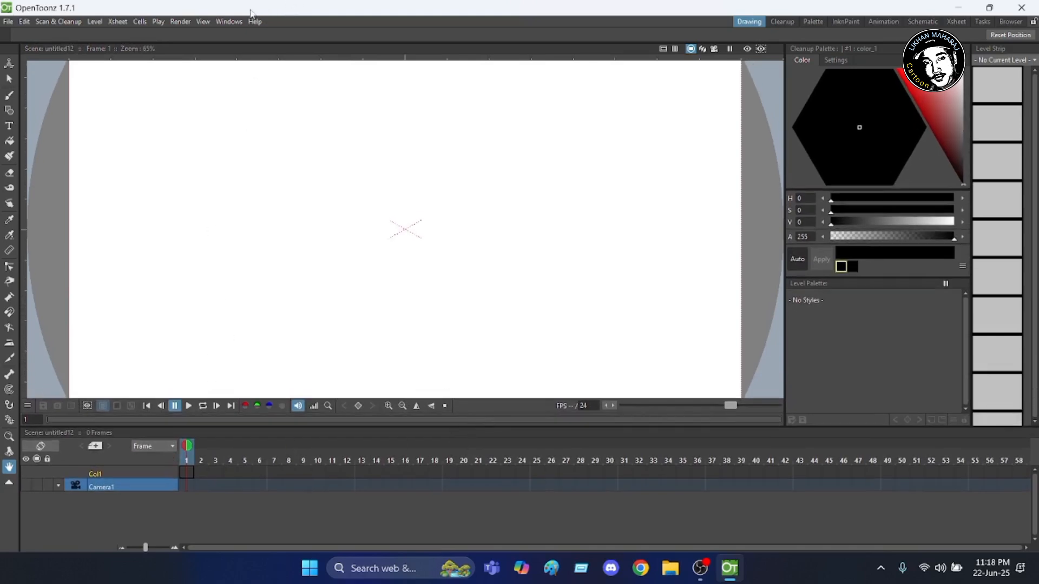
Step: Create three single-frame Toonz Vector levels, each in its own column
click(94, 21)
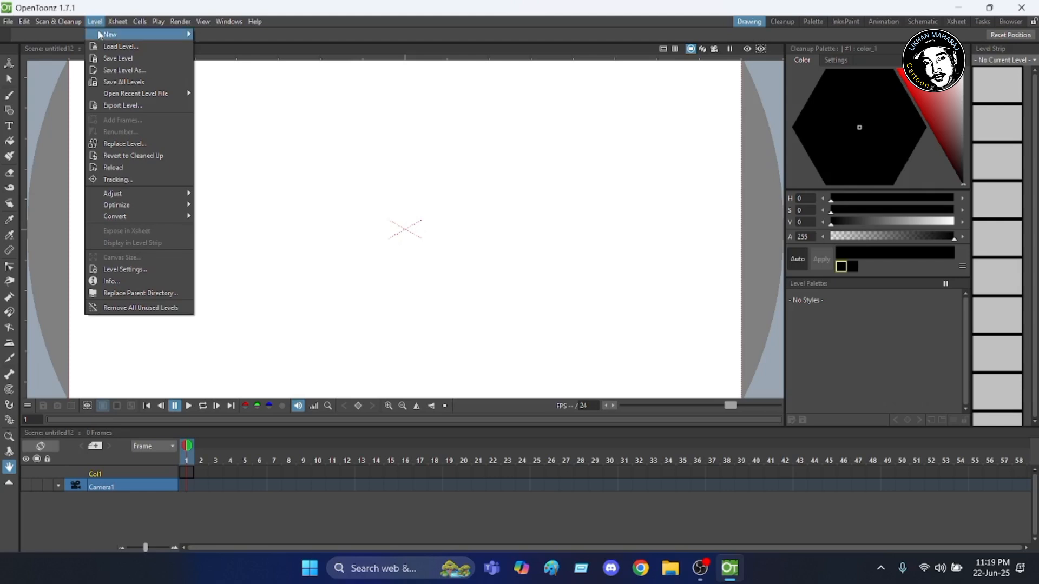
mouse_move(116, 34)
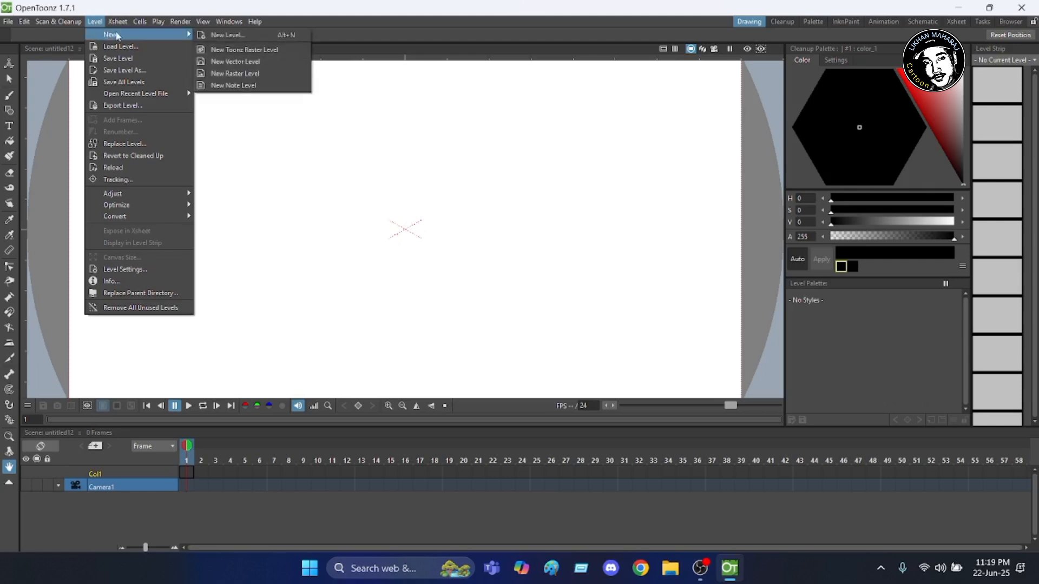
click(240, 61)
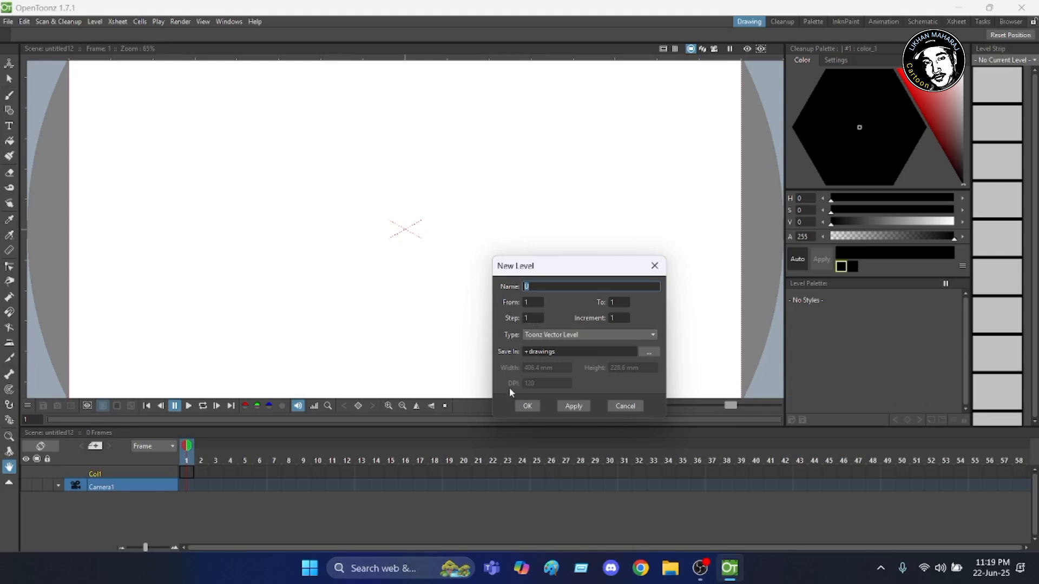
click(574, 408)
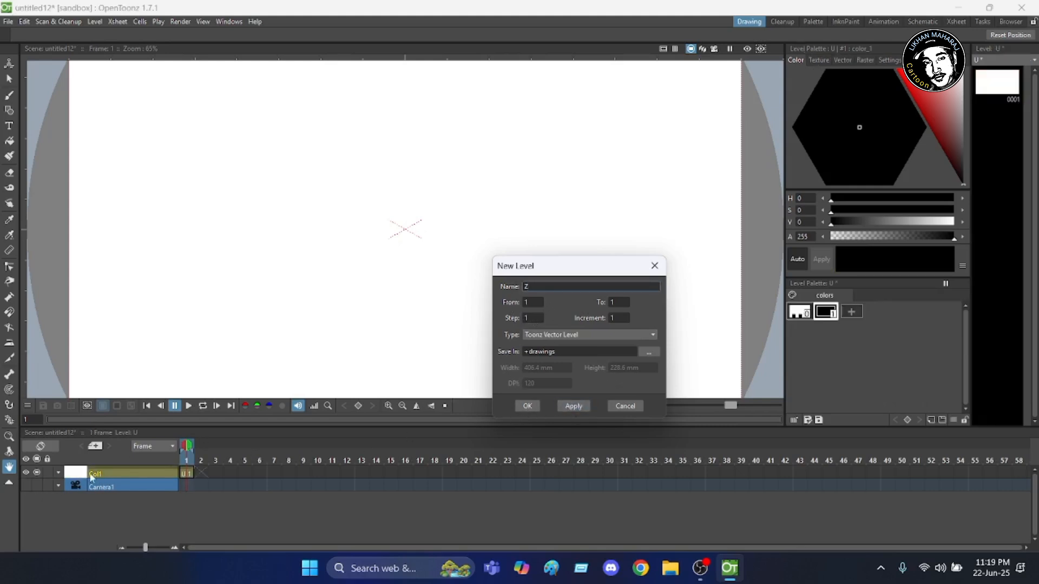
click(573, 407)
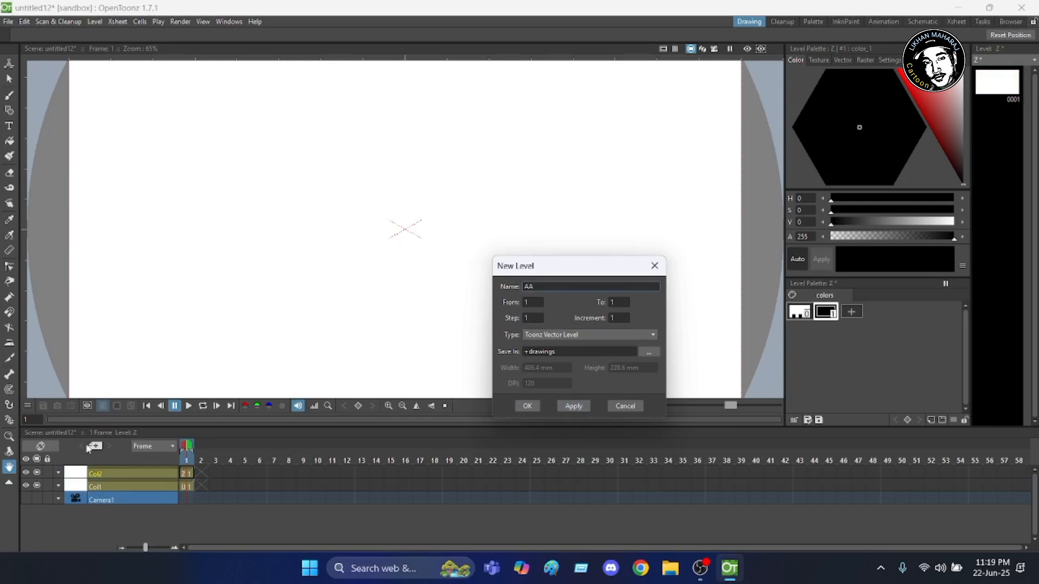
click(574, 407)
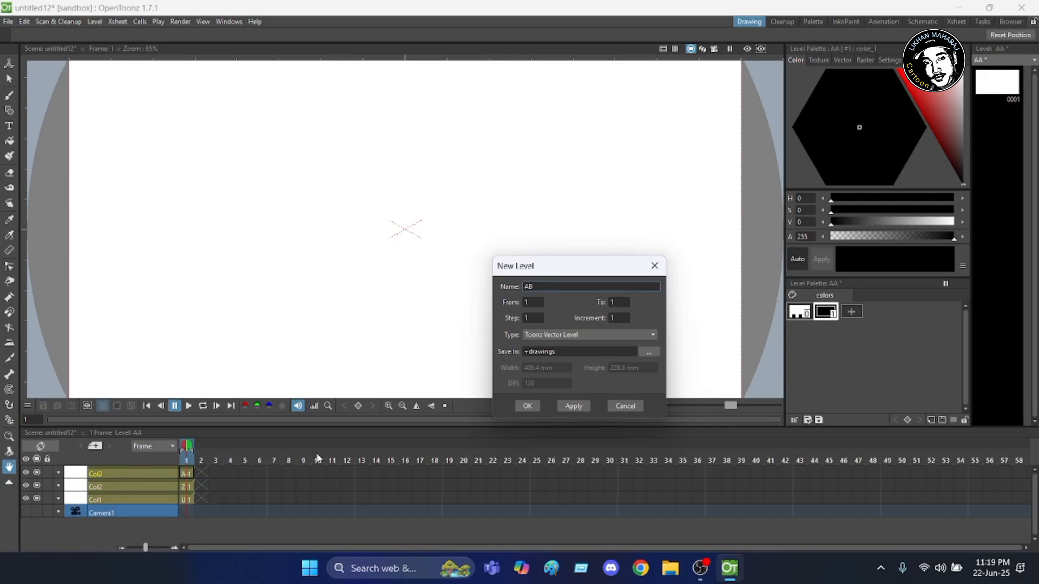
click(656, 266)
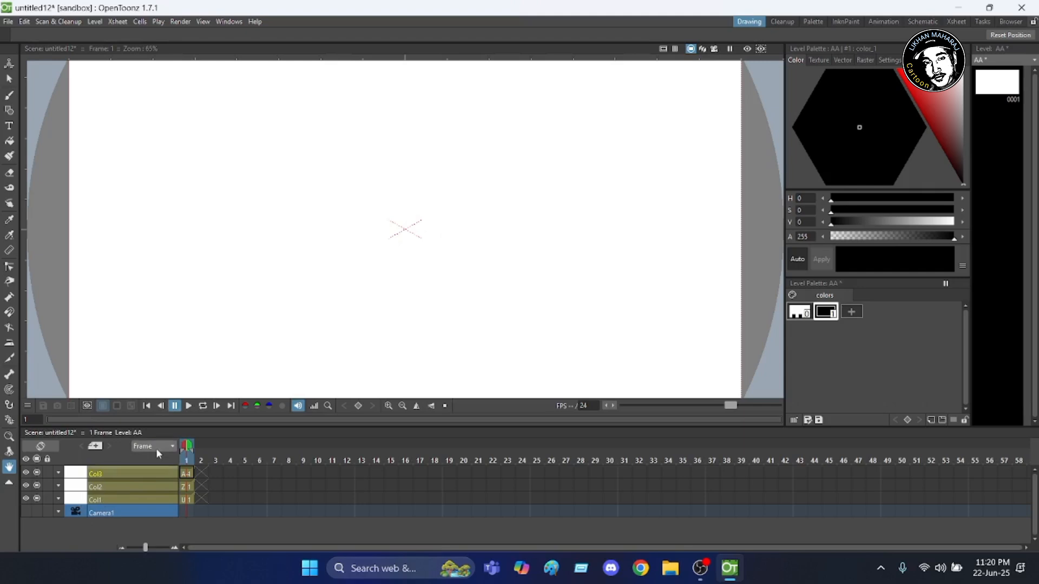
Step: Draw two large black left-pointing arrow outlines side by side on the Col3 level with the Brush tool
click(10, 97)
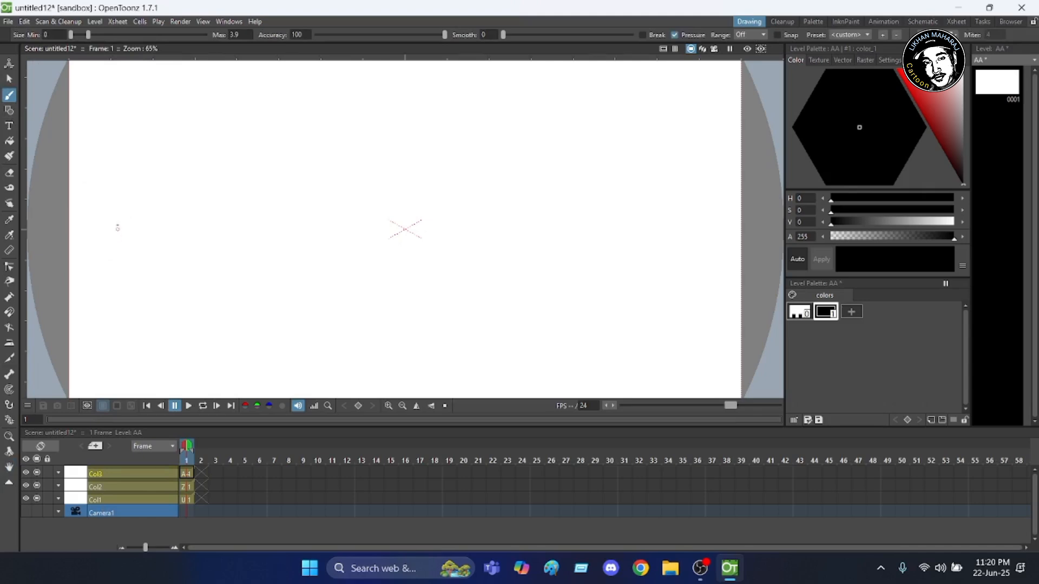
drag(118, 224, 144, 204)
mouse_move(210, 163)
mouse_down()
mouse_move(212, 202)
mouse_move(307, 215)
mouse_move(308, 256)
mouse_move(209, 264)
mouse_move(209, 297)
mouse_move(105, 223)
mouse_move(120, 219)
mouse_up()
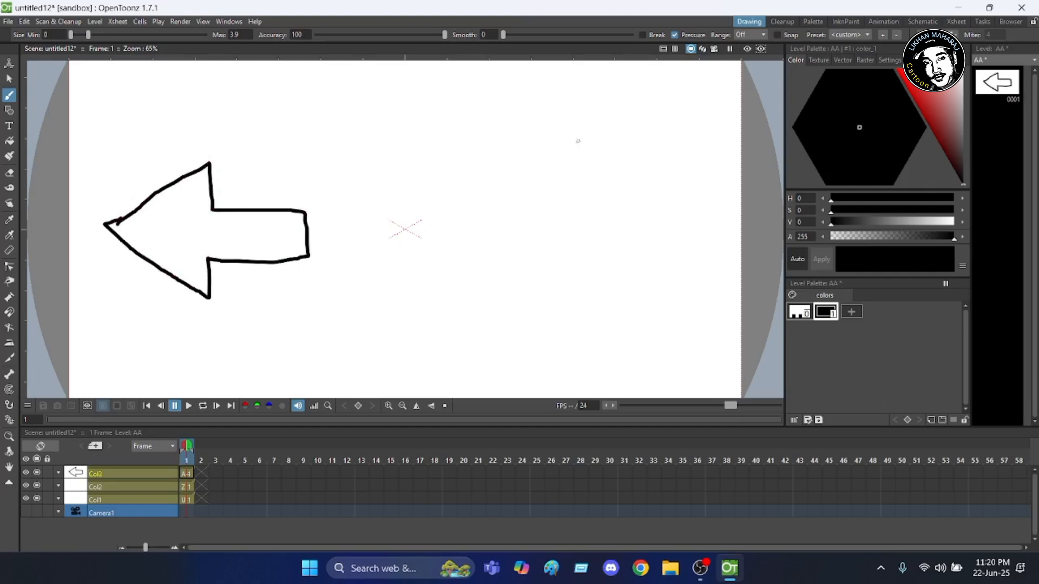
mouse_move(400, 219)
mouse_down()
mouse_move(521, 177)
mouse_move(524, 219)
mouse_move(657, 219)
mouse_move(673, 251)
mouse_move(661, 272)
mouse_move(528, 260)
mouse_move(520, 306)
mouse_move(390, 222)
mouse_move(403, 218)
mouse_up()
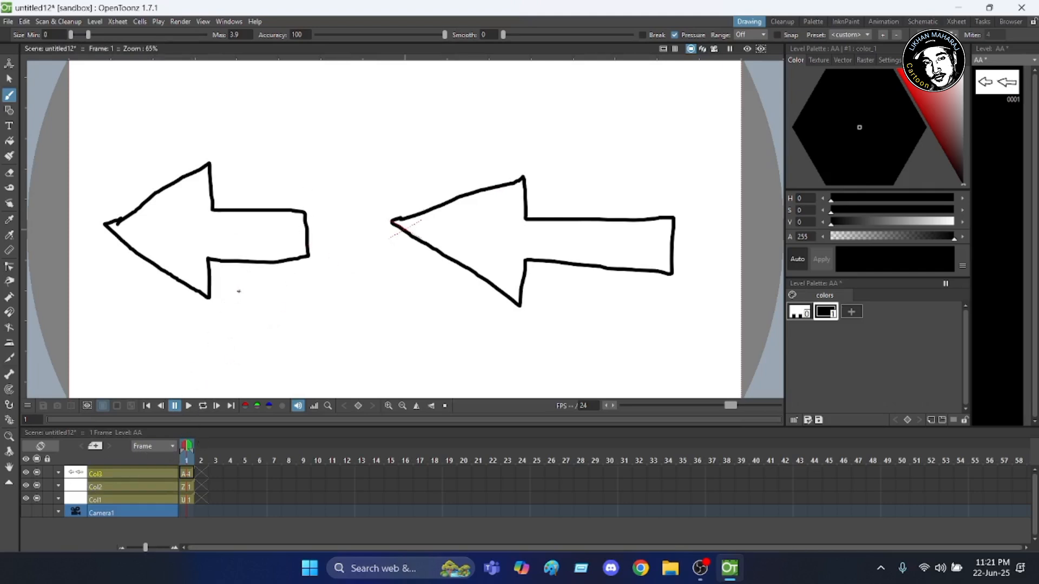
Step: Draw a smaller downward-pointing arrow outline beneath each of the two large arrows
mouse_move(238, 291)
mouse_down()
mouse_move(292, 289)
mouse_move(290, 327)
mouse_up()
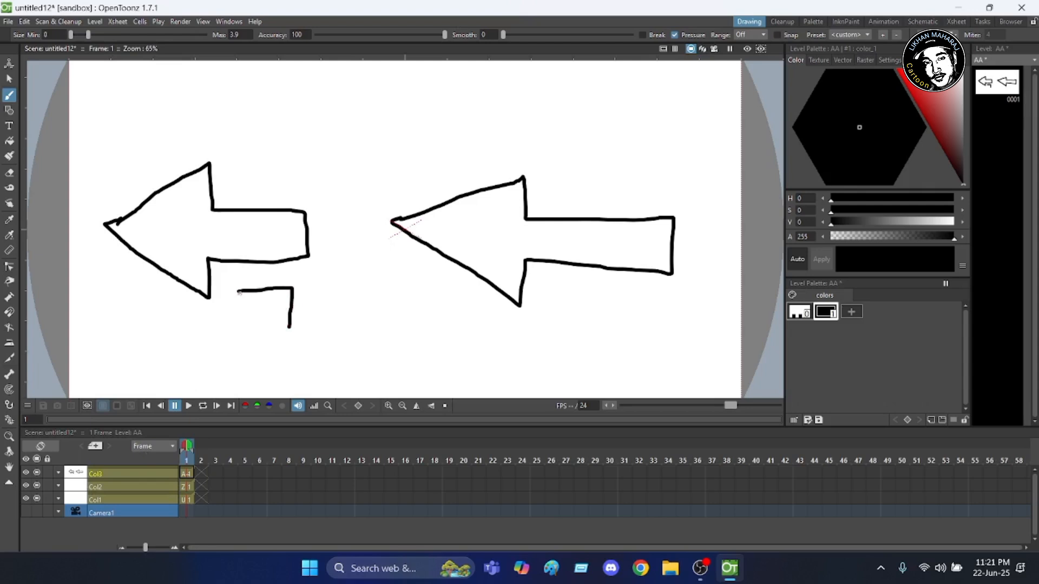
mouse_move(240, 292)
mouse_down()
mouse_move(242, 328)
mouse_move(210, 331)
mouse_move(259, 382)
mouse_move(331, 339)
mouse_move(290, 327)
mouse_up()
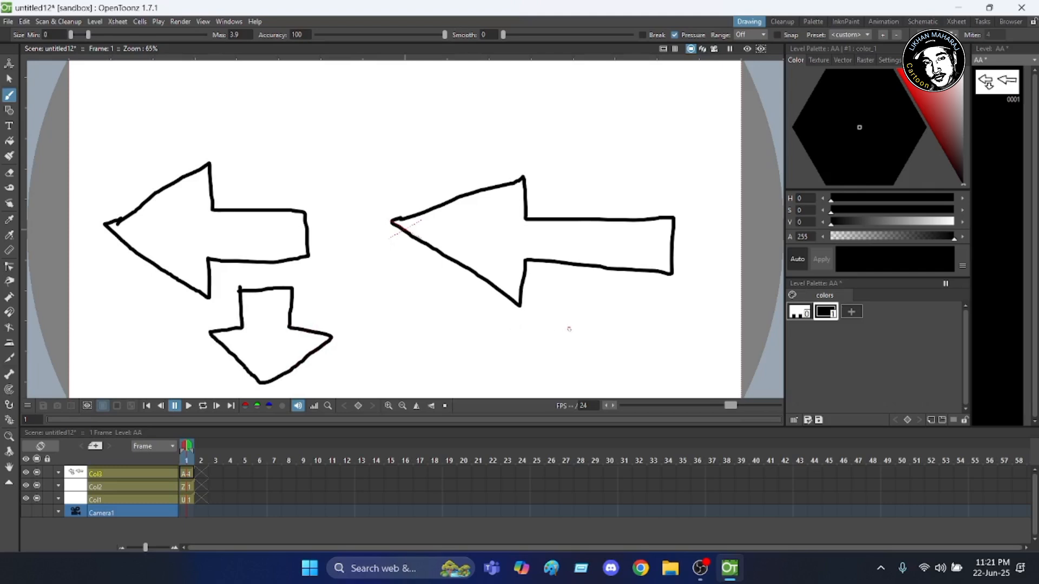
mouse_move(556, 300)
mouse_down()
mouse_move(601, 297)
mouse_move(606, 340)
mouse_move(641, 343)
mouse_move(580, 396)
mouse_move(518, 355)
mouse_move(590, 344)
mouse_move(560, 328)
mouse_move(560, 349)
mouse_up()
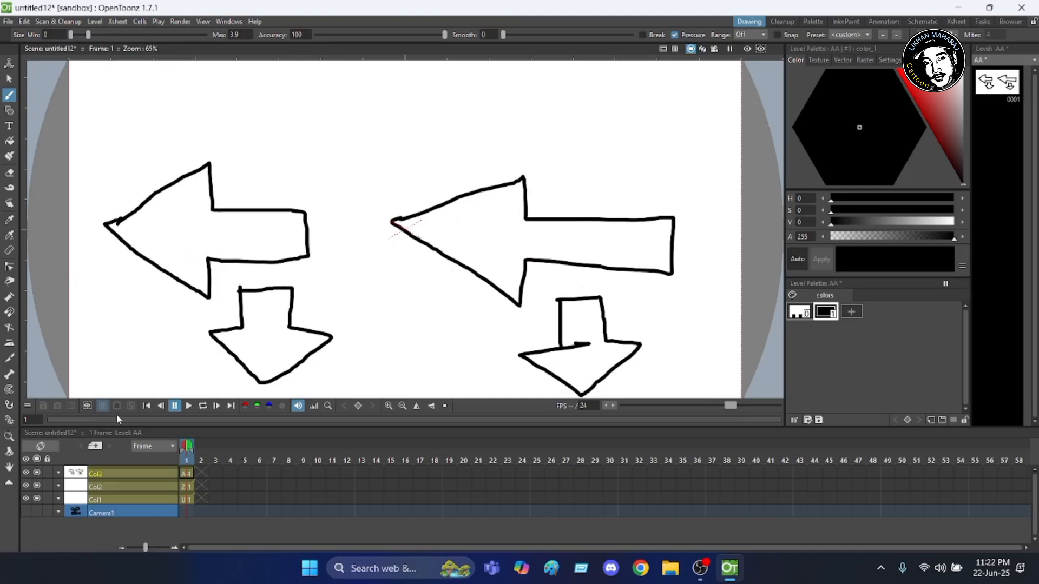
Step: Flip the view horizontally to check the mirrored arrows and restore the normal view
click(416, 407)
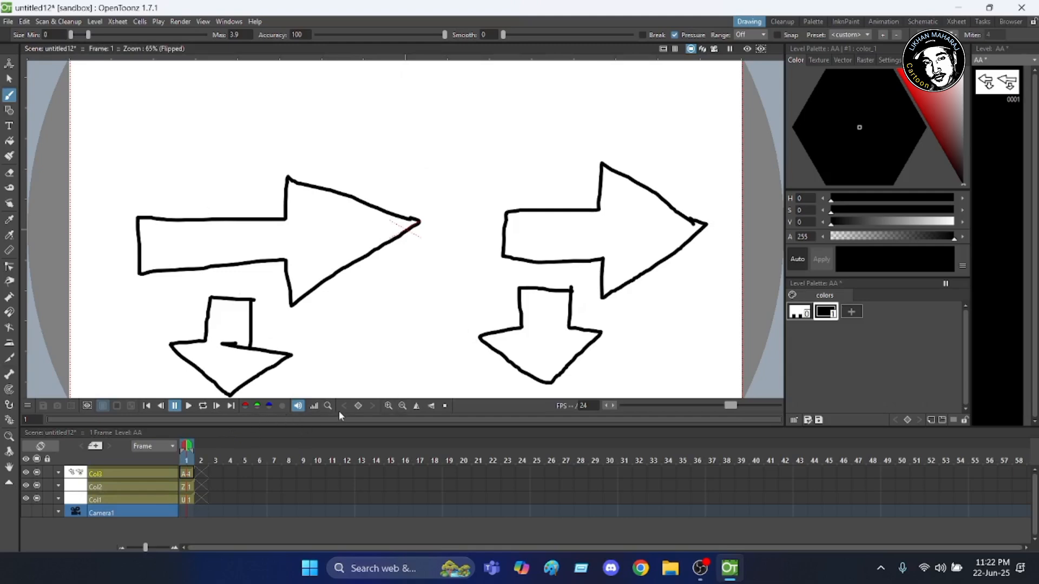
click(416, 406)
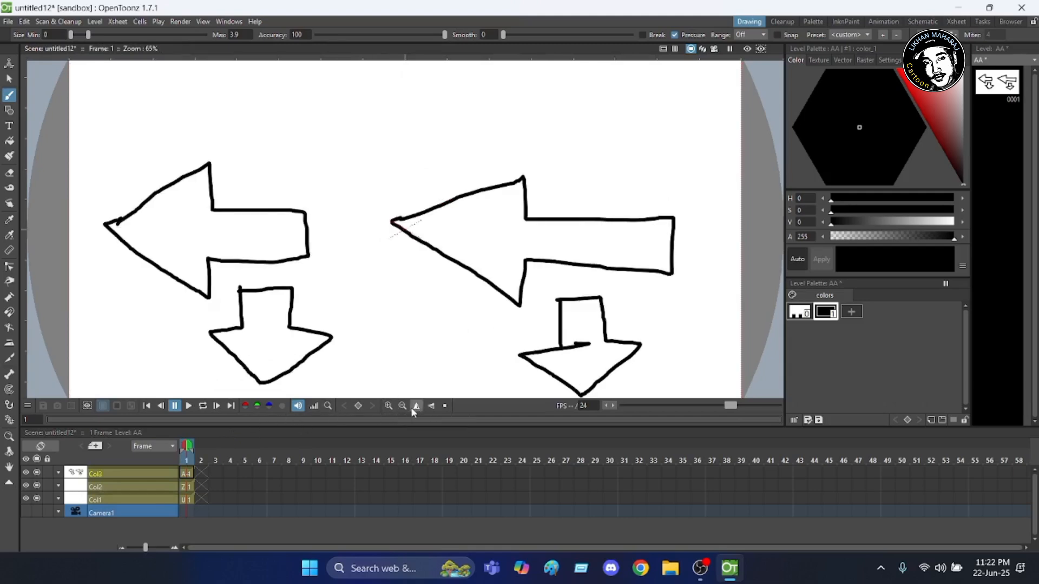
Step: Draw a circle above the first large arrow on the Col2 level in red (H 0, S 85, V 84)
click(79, 489)
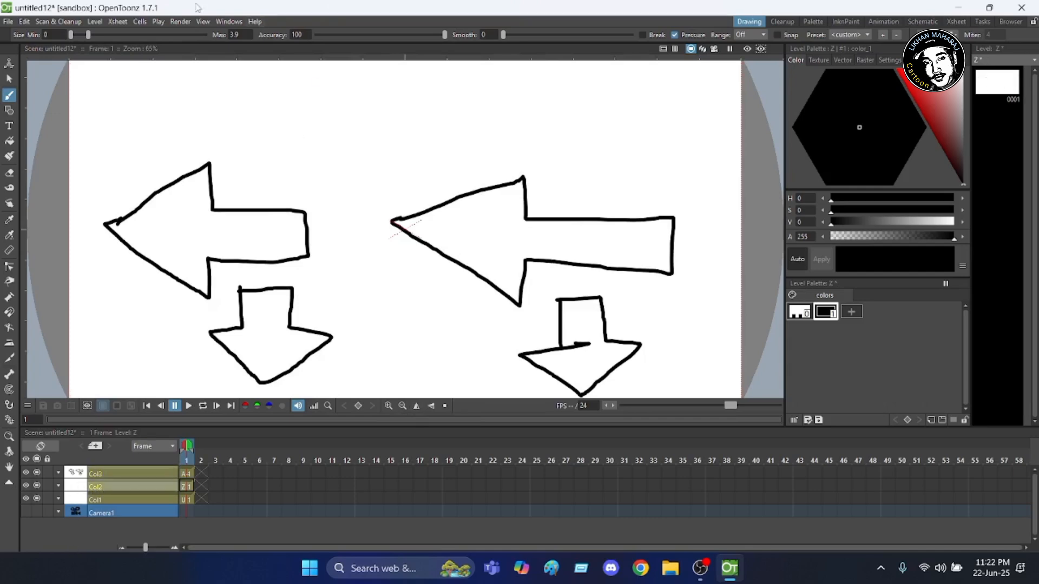
click(914, 86)
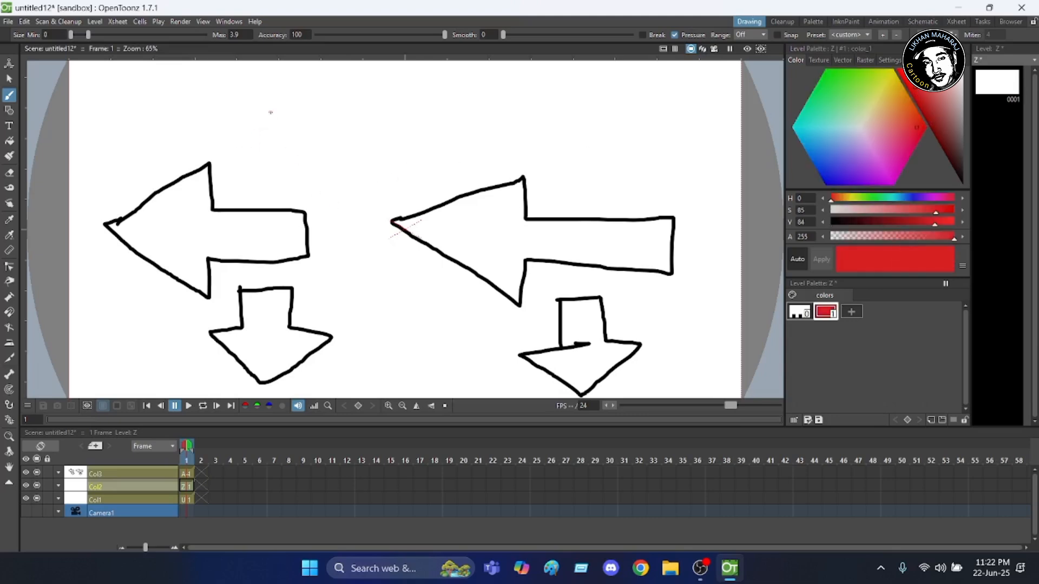
mouse_move(271, 112)
mouse_down()
mouse_move(303, 104)
mouse_move(330, 127)
mouse_move(332, 153)
mouse_move(312, 179)
mouse_move(264, 183)
mouse_move(272, 111)
mouse_up()
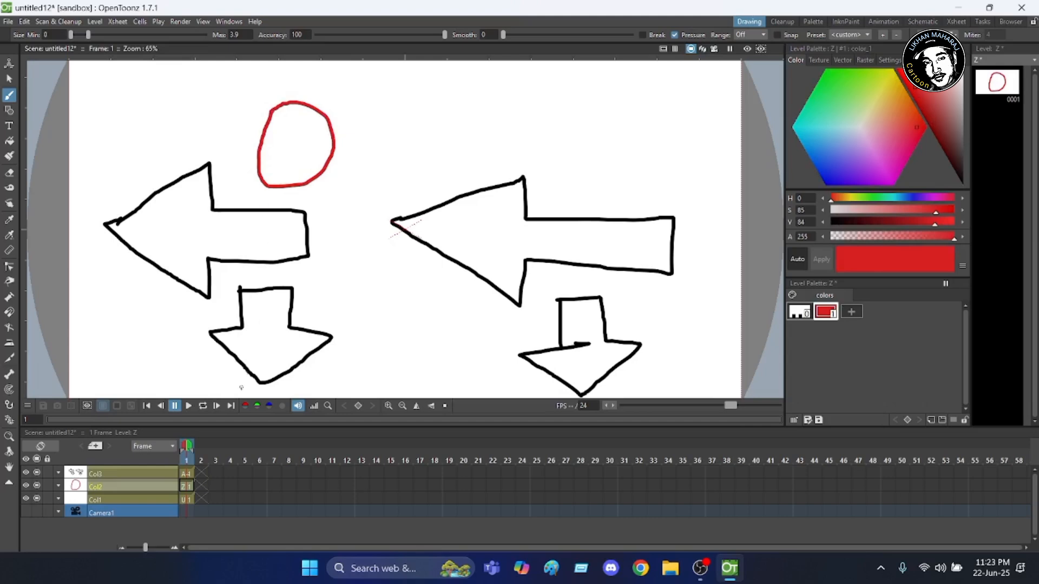
Step: Draw a circle above the second large arrow on the Col1 level in green (H 127, S 78, V 79)
click(79, 502)
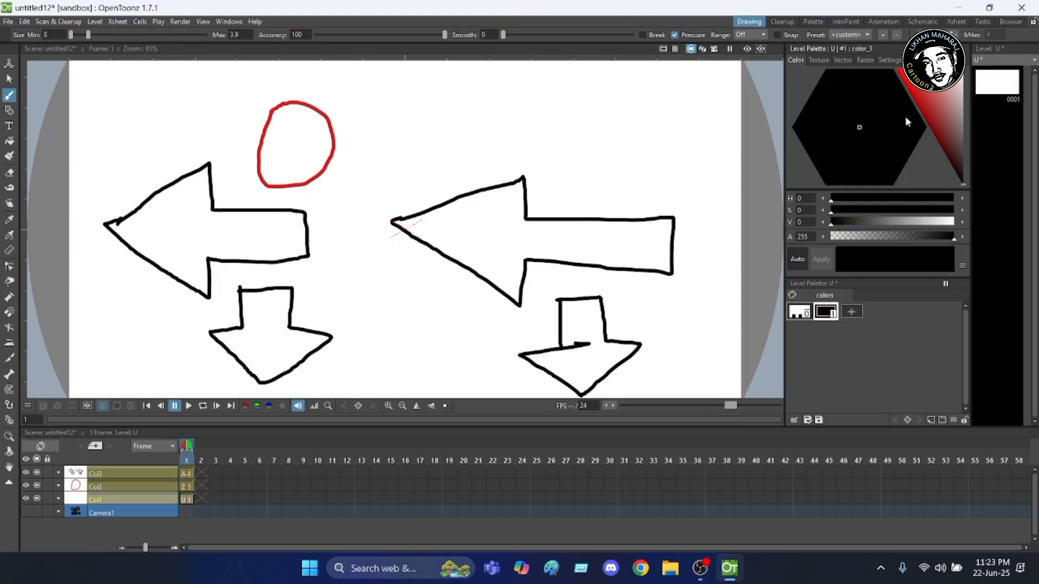
click(914, 92)
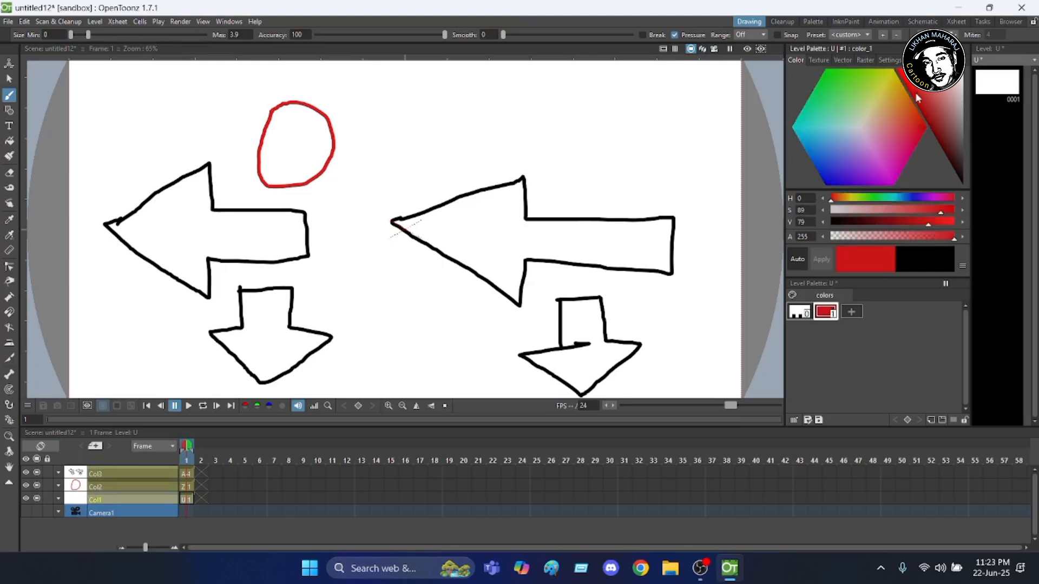
click(830, 89)
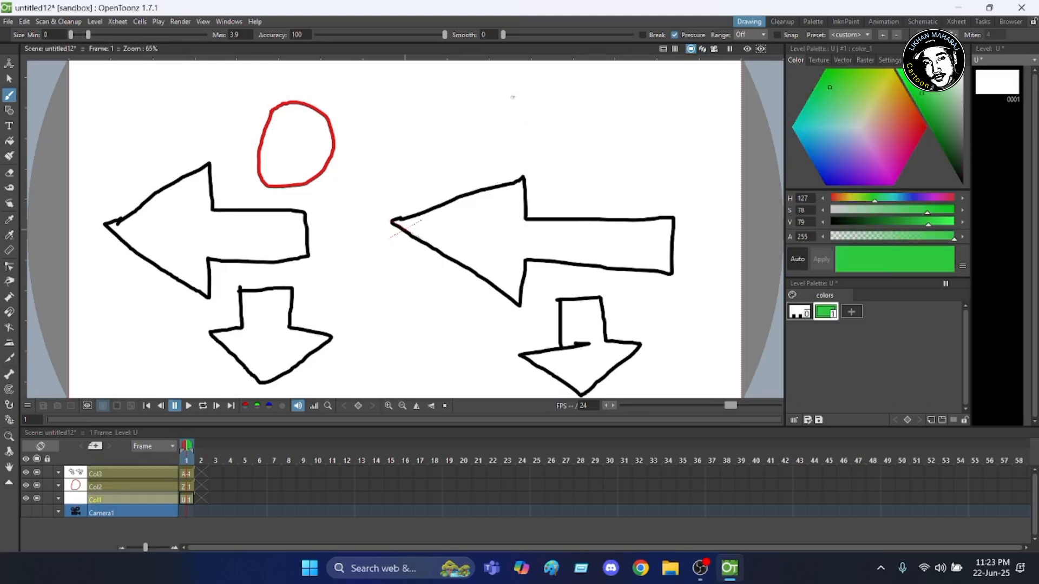
mouse_move(513, 97)
mouse_down()
mouse_move(535, 91)
mouse_move(560, 132)
mouse_move(522, 163)
mouse_move(491, 158)
mouse_move(481, 135)
mouse_move(485, 116)
mouse_move(523, 89)
mouse_up()
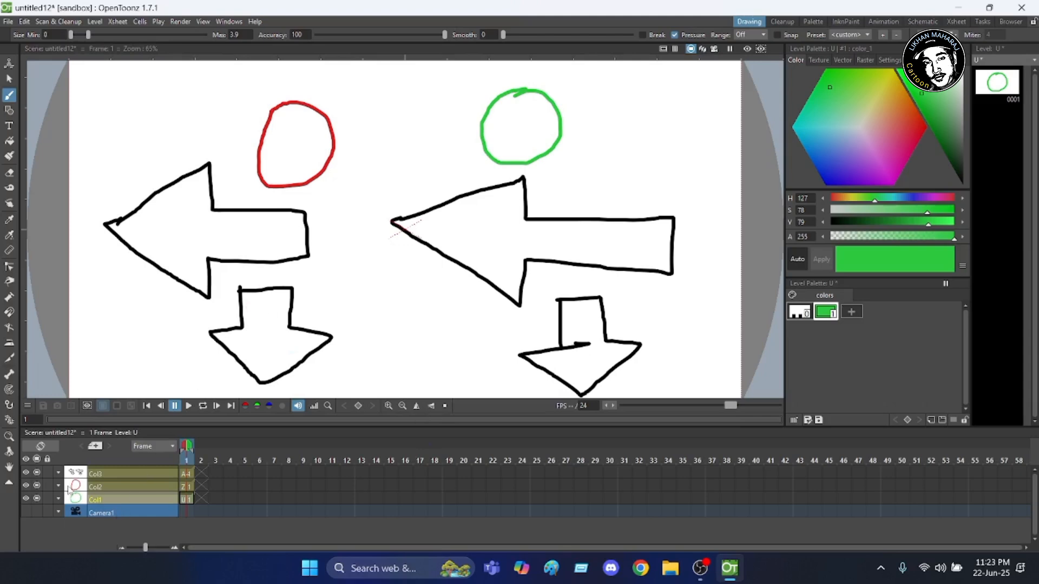
Step: Compare the horizontal and vertical flips of the view with all arrows and circles, leaving the view flipped horizontally
click(416, 406)
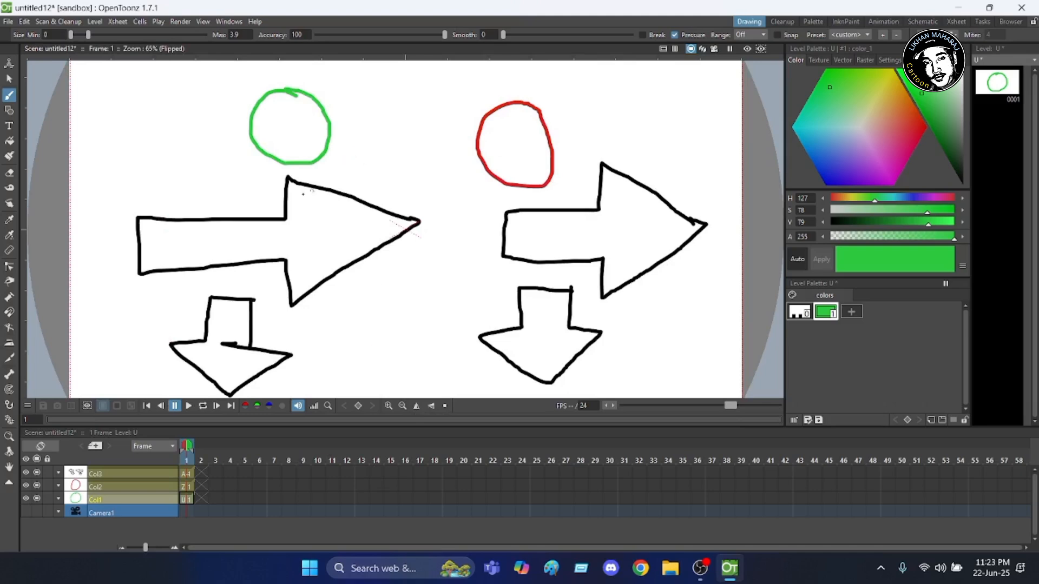
click(416, 406)
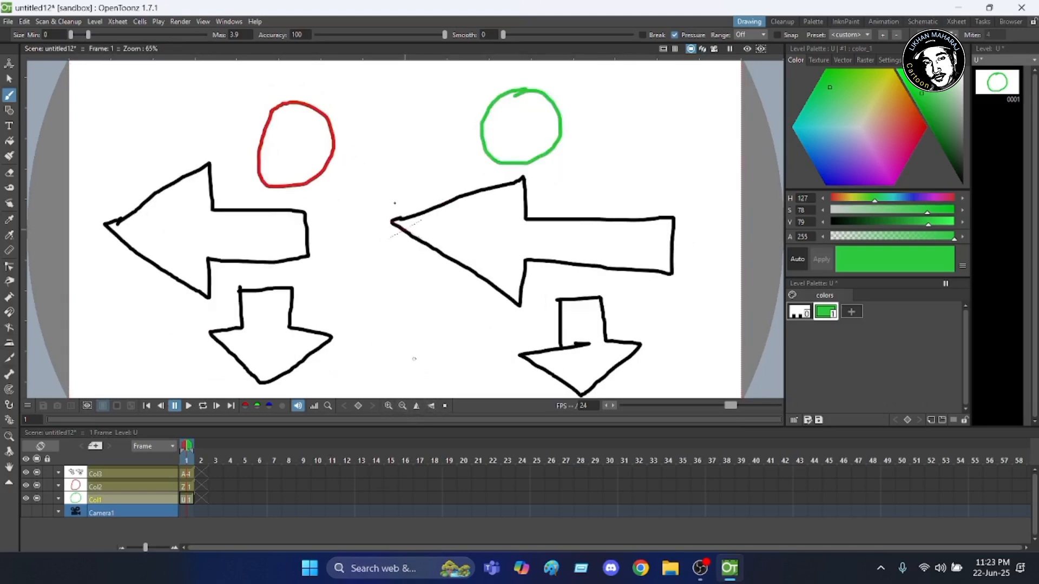
click(431, 407)
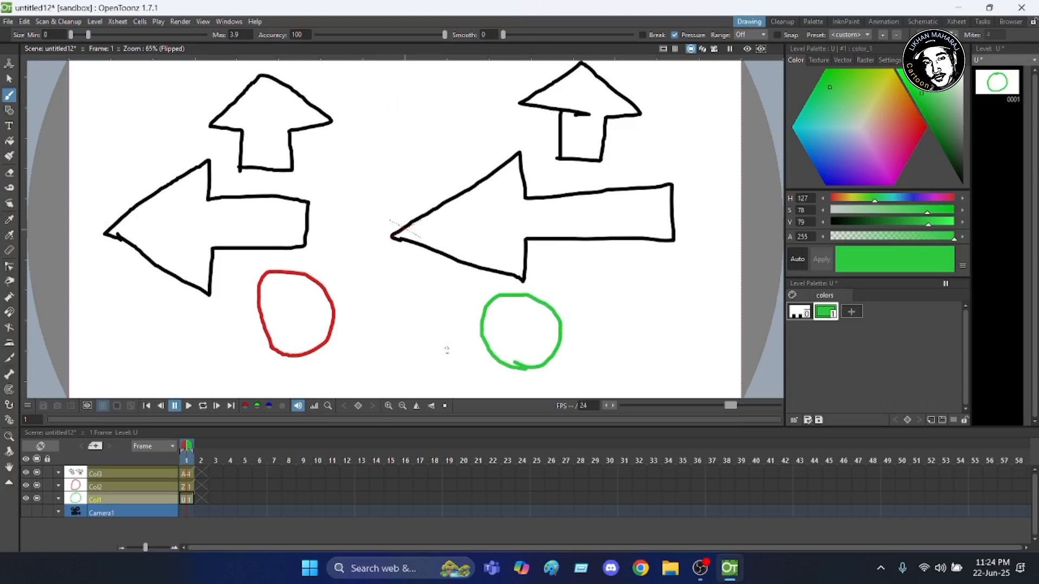
click(432, 407)
click(417, 407)
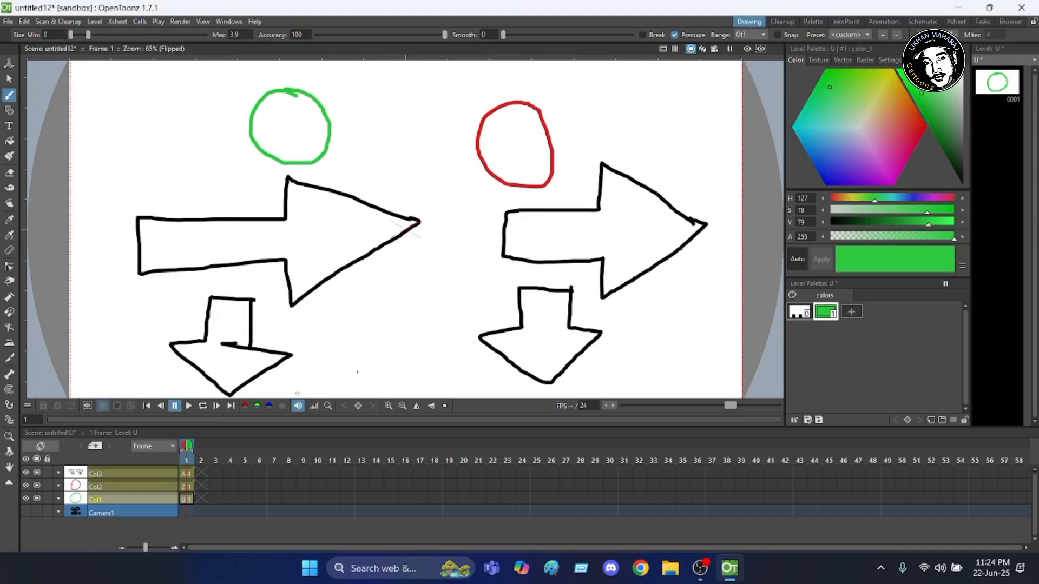
Step: Toggle the view's horizontal and vertical flips separately and together, leaving only the vertical flip on
click(432, 406)
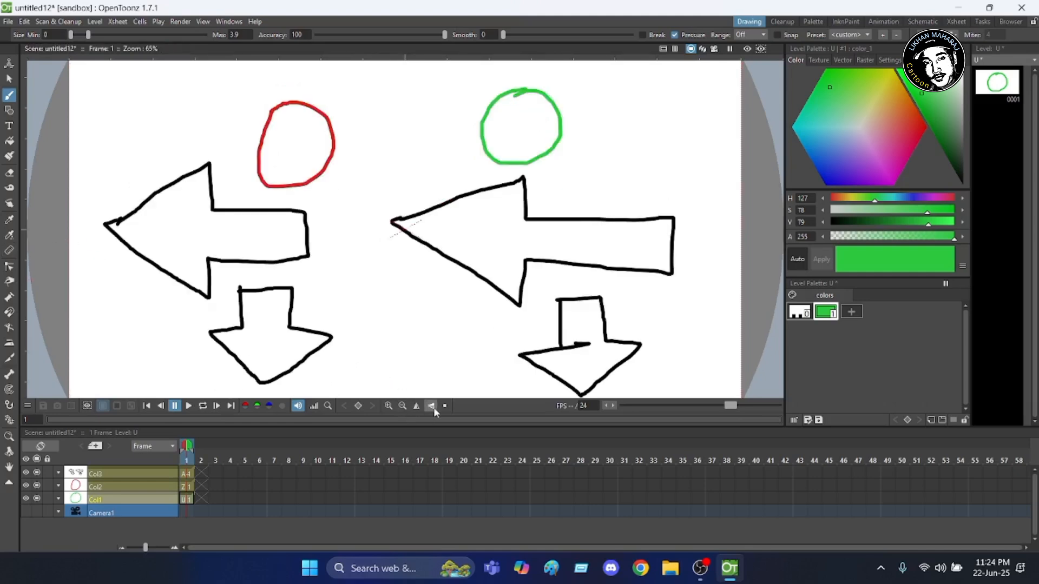
click(431, 405)
click(416, 406)
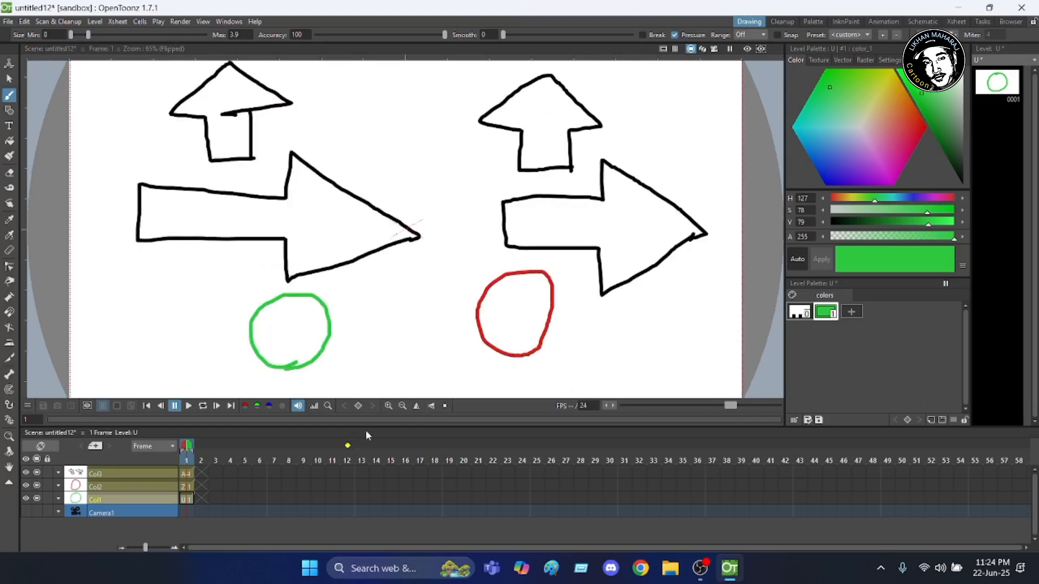
click(416, 406)
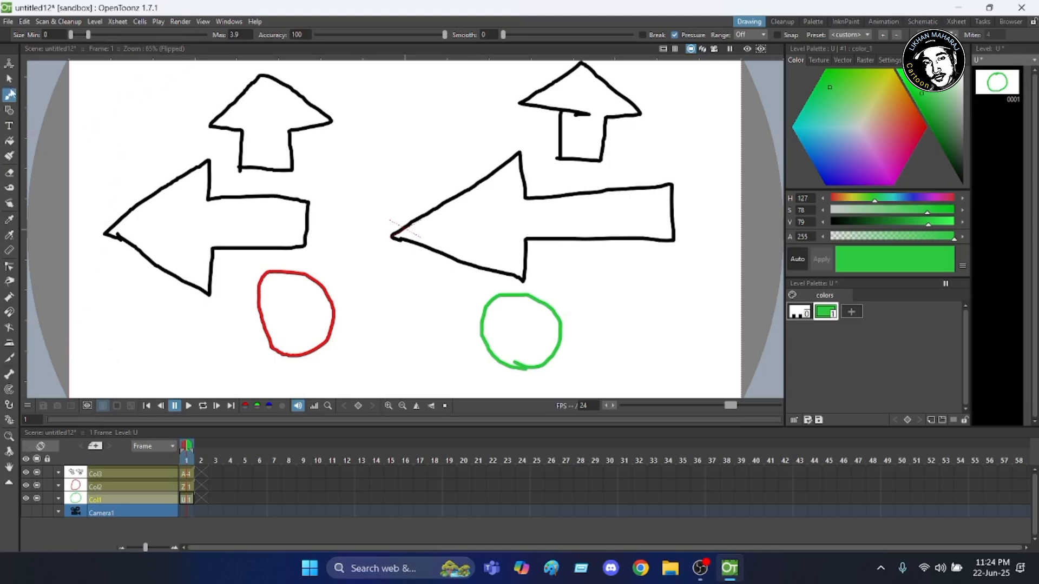
Step: Shrink the large arrow above the red circle on the Col3 level with the Selection tool to about 73.81% horizontally and 53.7% vertically
click(10, 80)
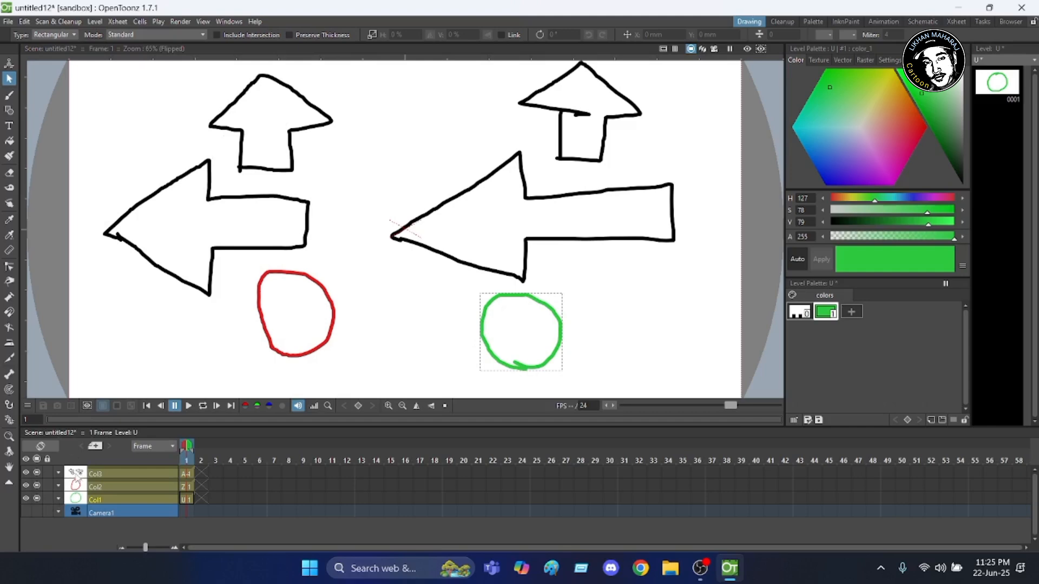
click(78, 479)
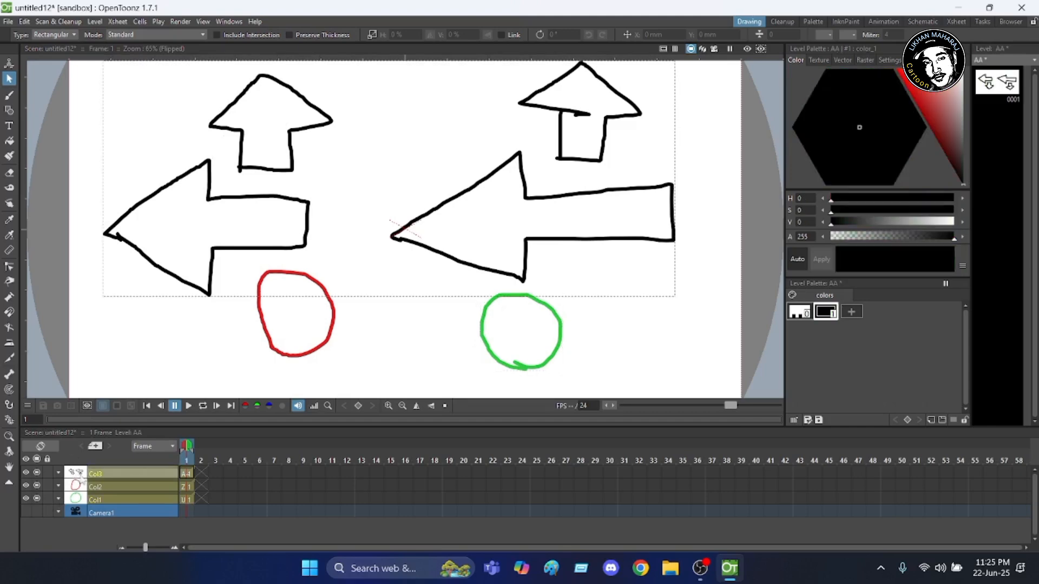
click(171, 183)
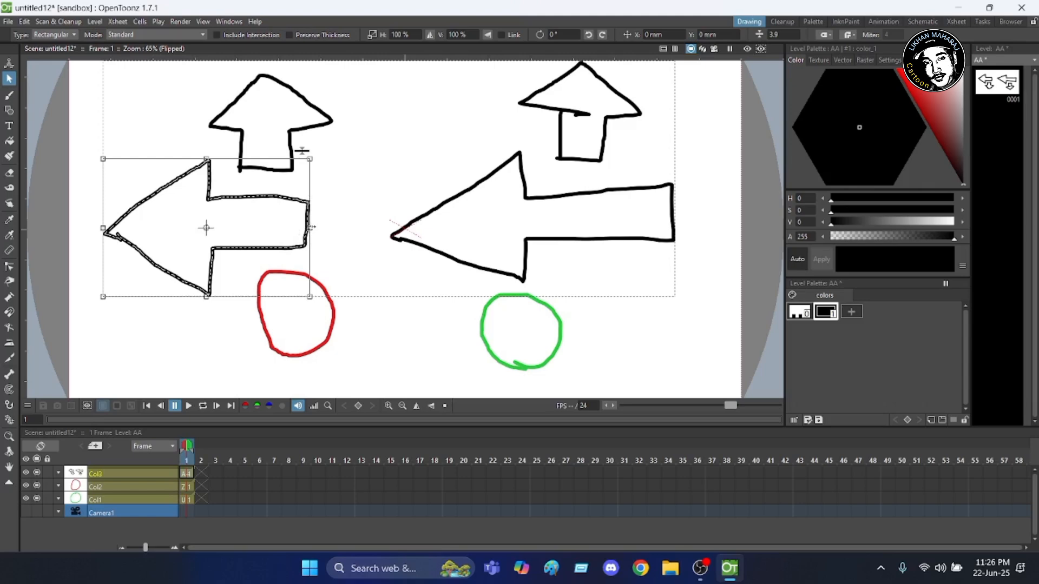
drag(311, 228, 288, 228)
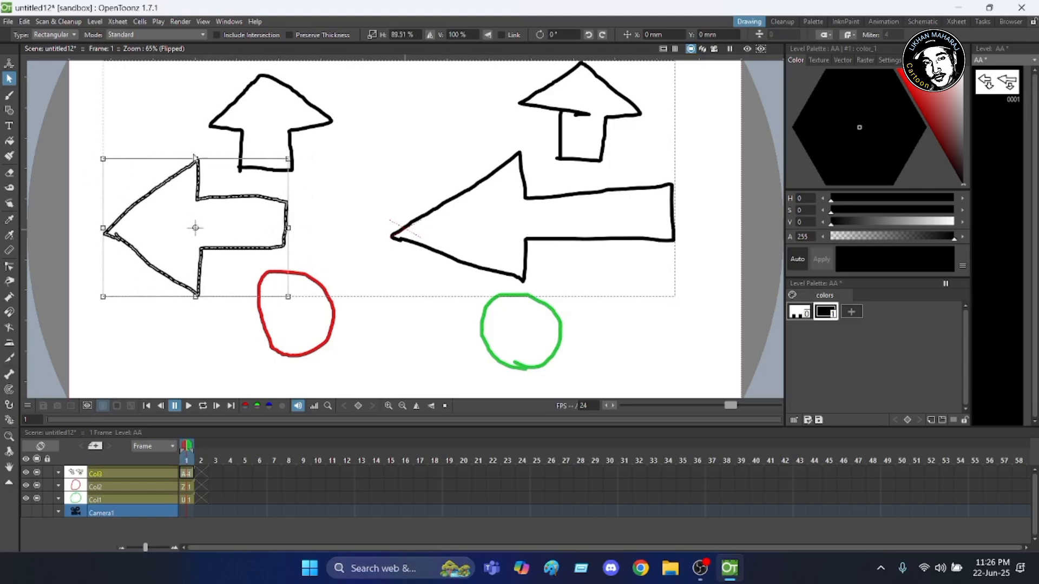
drag(195, 158, 184, 178)
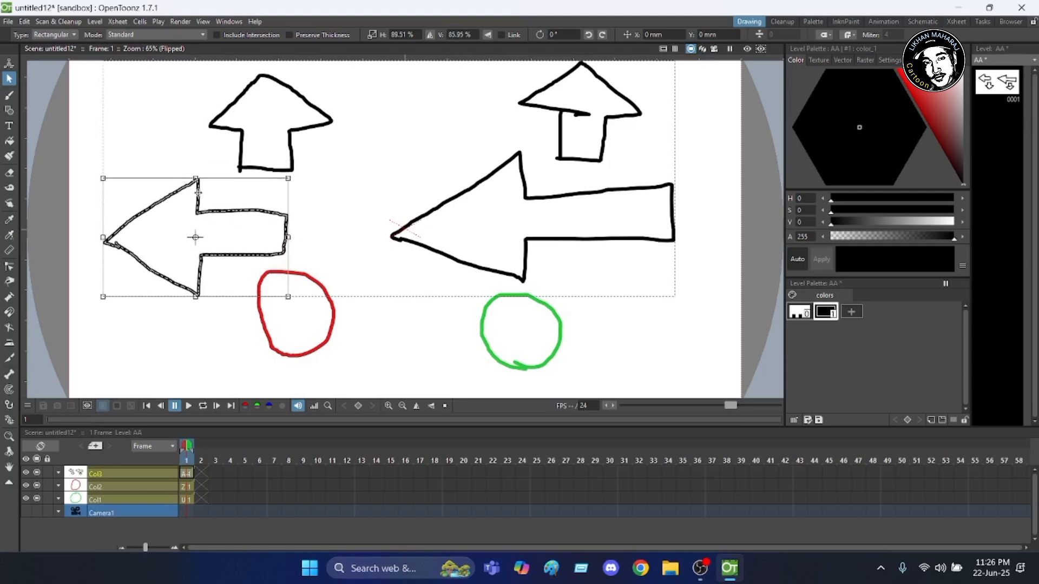
mouse_move(194, 214)
mouse_down()
mouse_move(437, 136)
mouse_move(659, 105)
mouse_move(630, 171)
mouse_move(398, 199)
mouse_move(220, 154)
mouse_move(164, 224)
mouse_move(174, 244)
mouse_move(174, 221)
mouse_move(182, 225)
mouse_up()
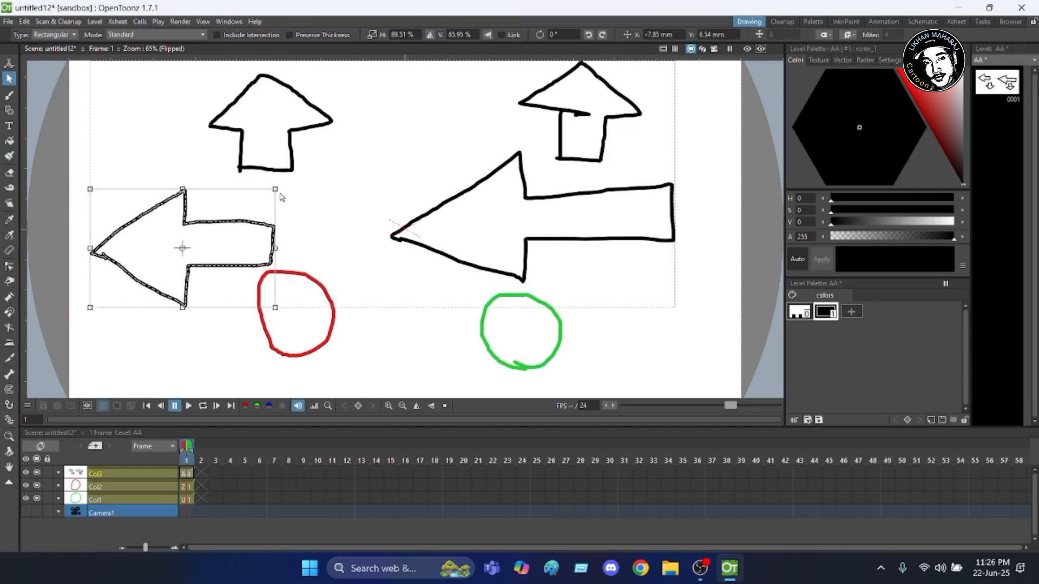
drag(276, 189, 243, 233)
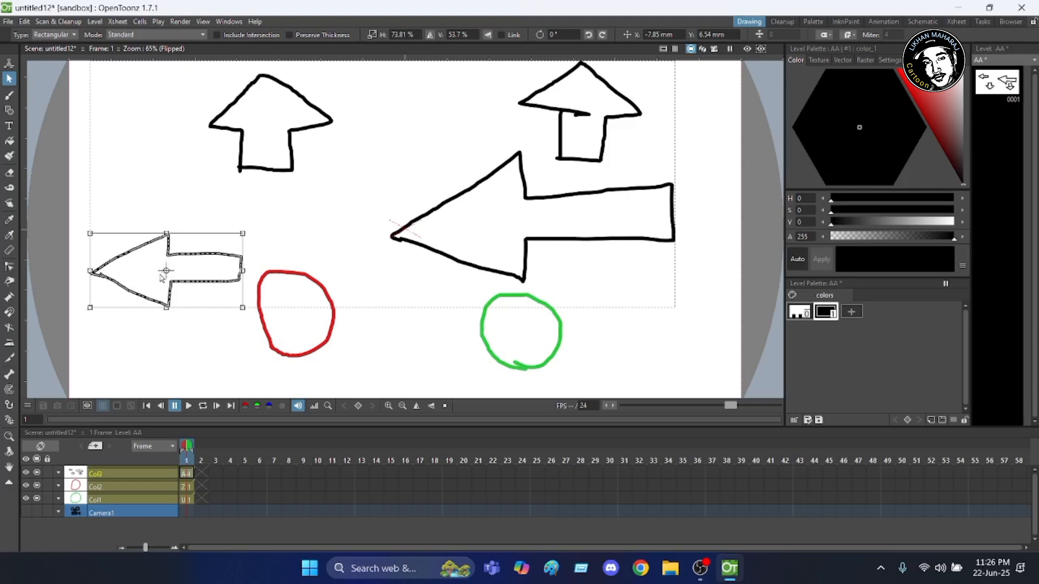
Step: Move the shrunken arrow by about 14.39 mm in X and -25.18 mm in Y, and test flipping it horizontally and back
click(156, 257)
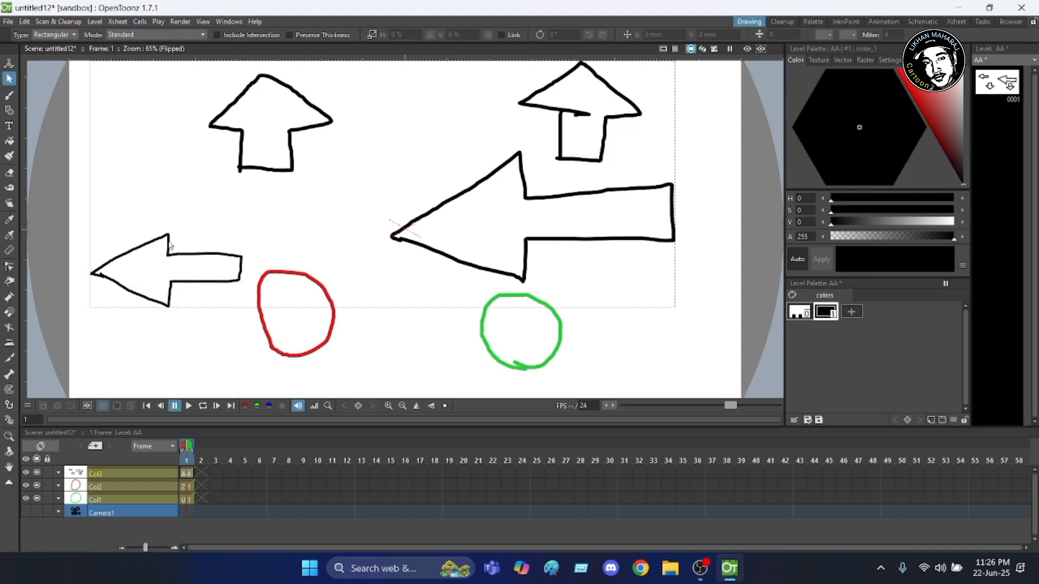
click(164, 242)
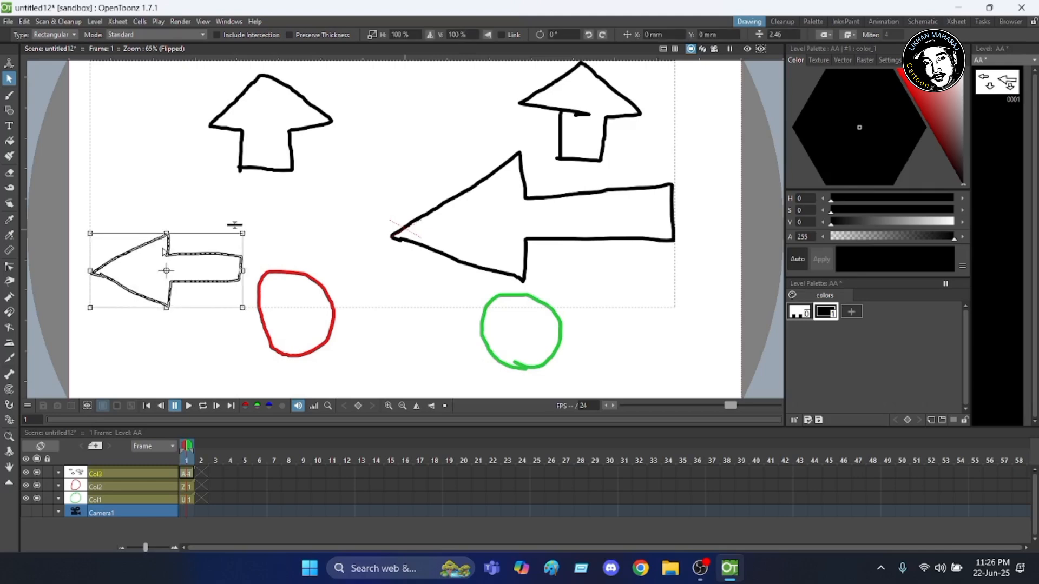
click(164, 250)
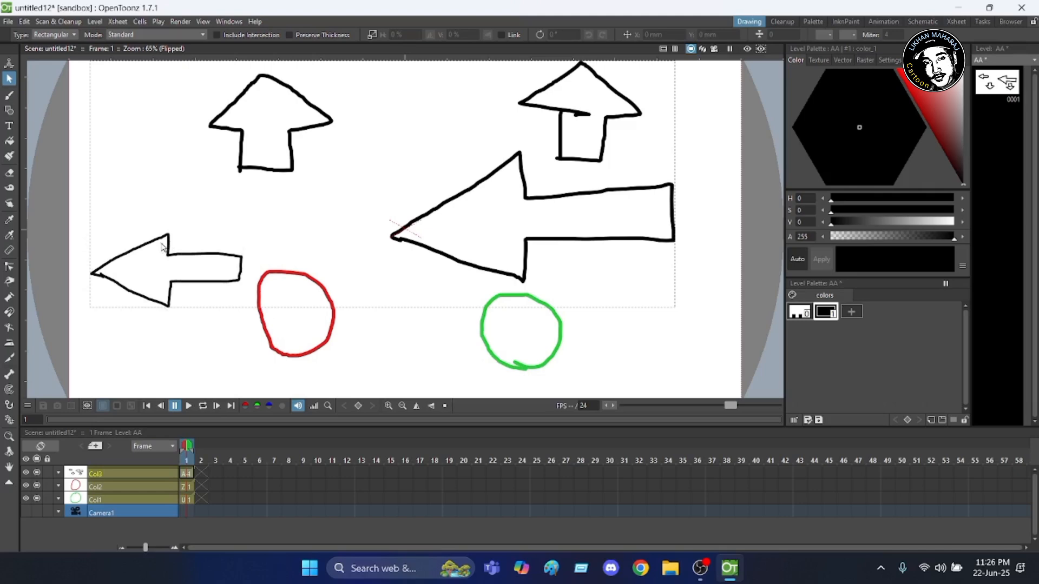
click(162, 244)
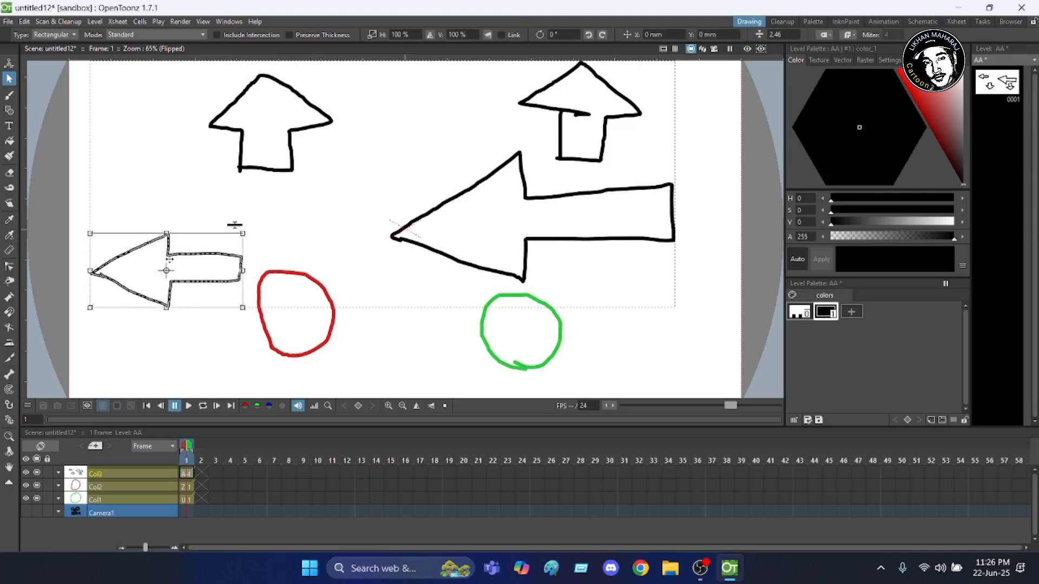
drag(170, 259, 183, 249)
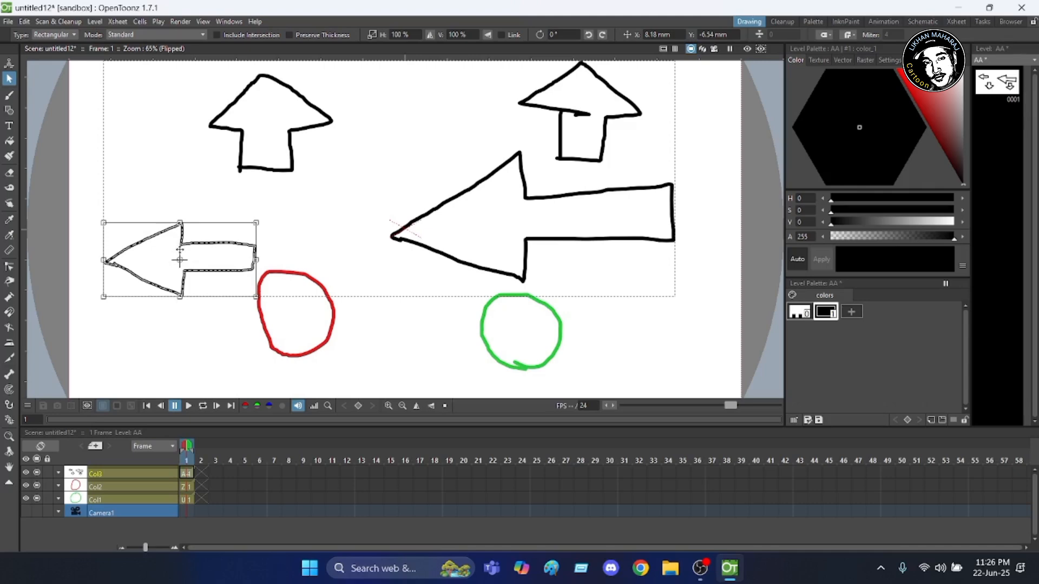
mouse_move(179, 249)
mouse_down()
mouse_move(196, 234)
mouse_move(465, 151)
mouse_move(230, 216)
mouse_move(173, 260)
mouse_move(173, 238)
mouse_up()
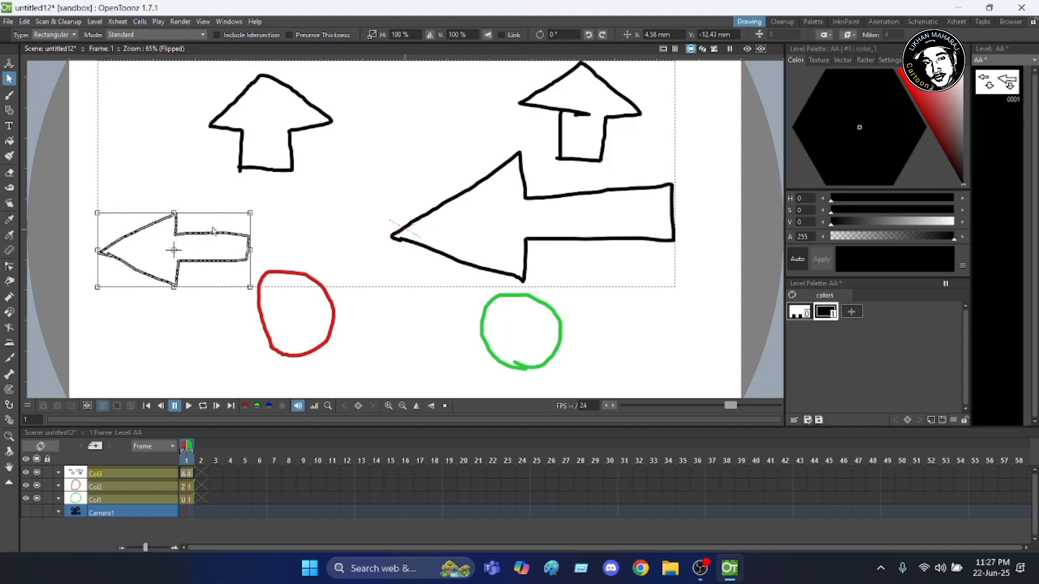
drag(210, 229, 226, 207)
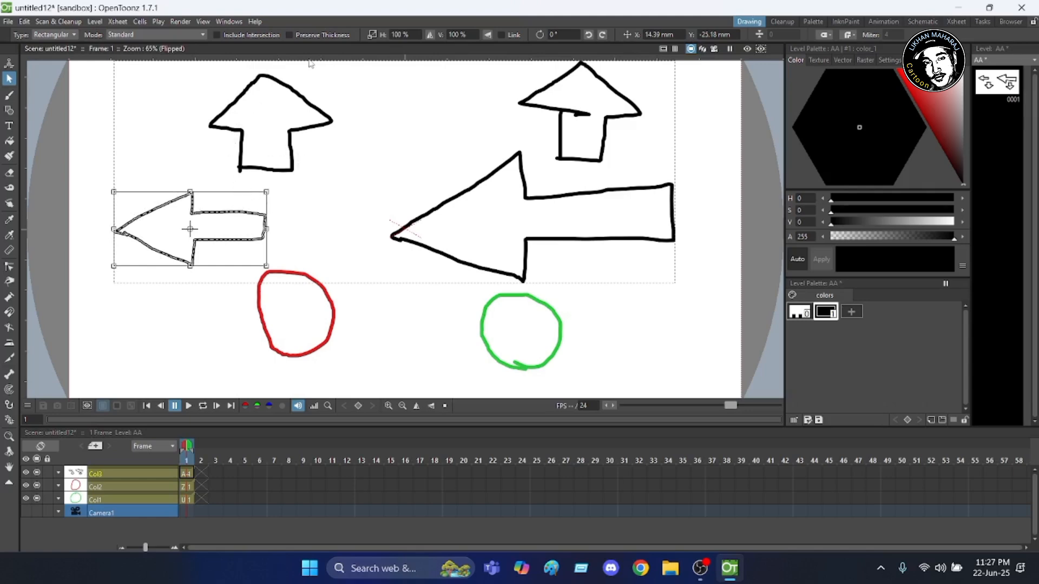
click(429, 35)
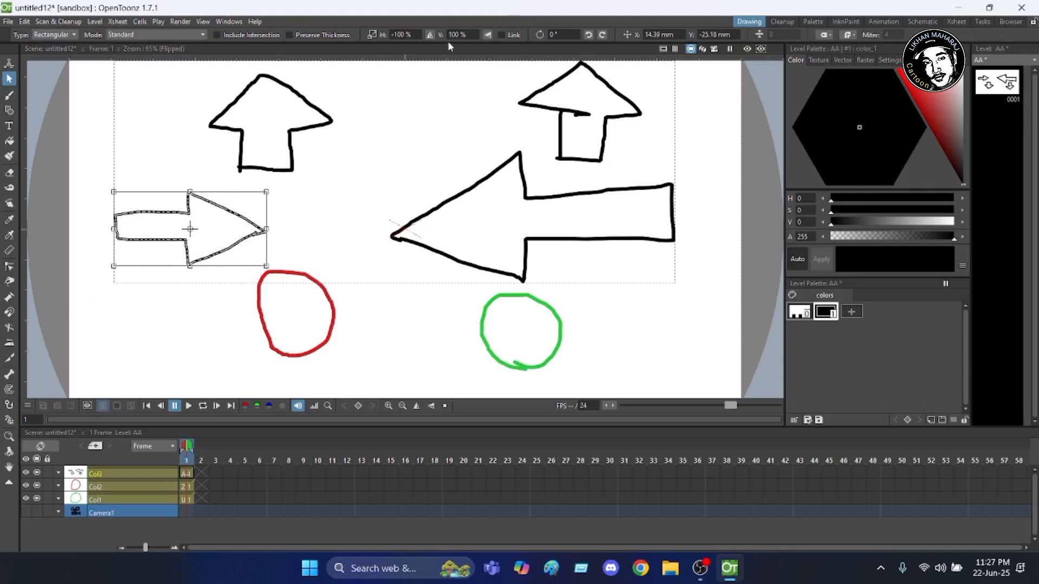
click(429, 34)
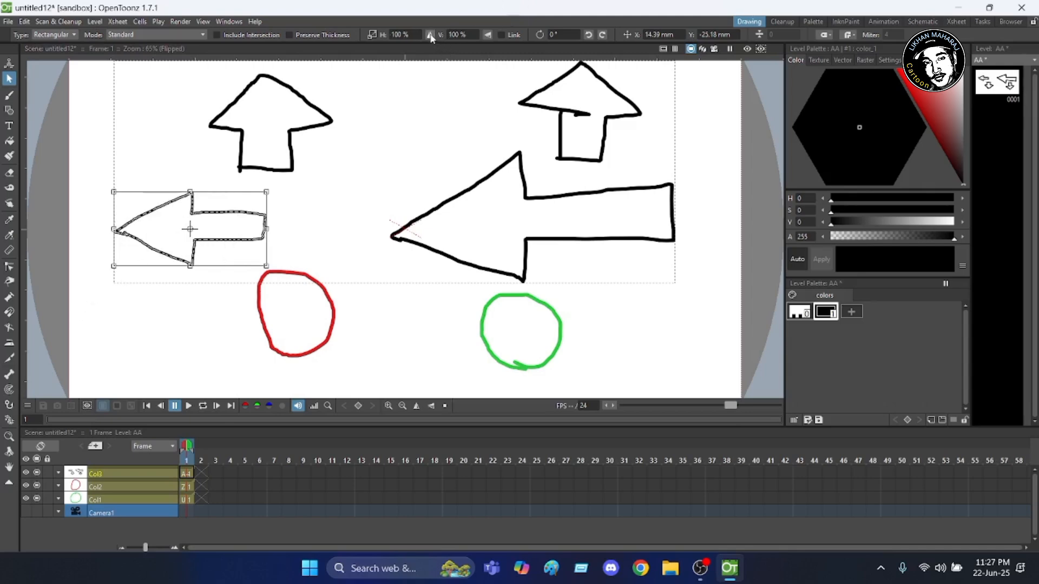
Step: Flip the large arrow above the green circle horizontally to -100%, and test flipping it vertically and back
click(570, 197)
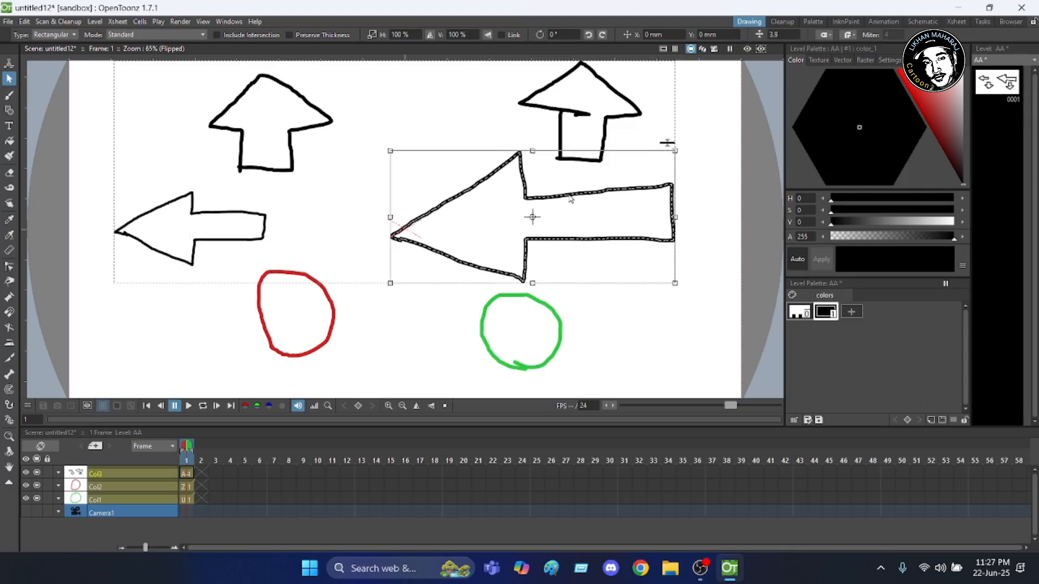
click(429, 34)
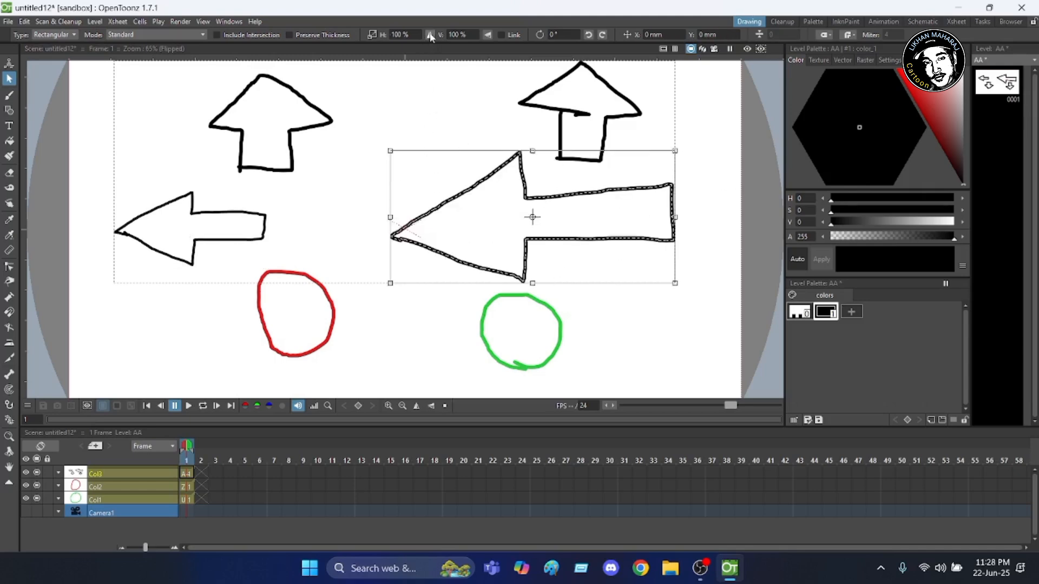
click(430, 36)
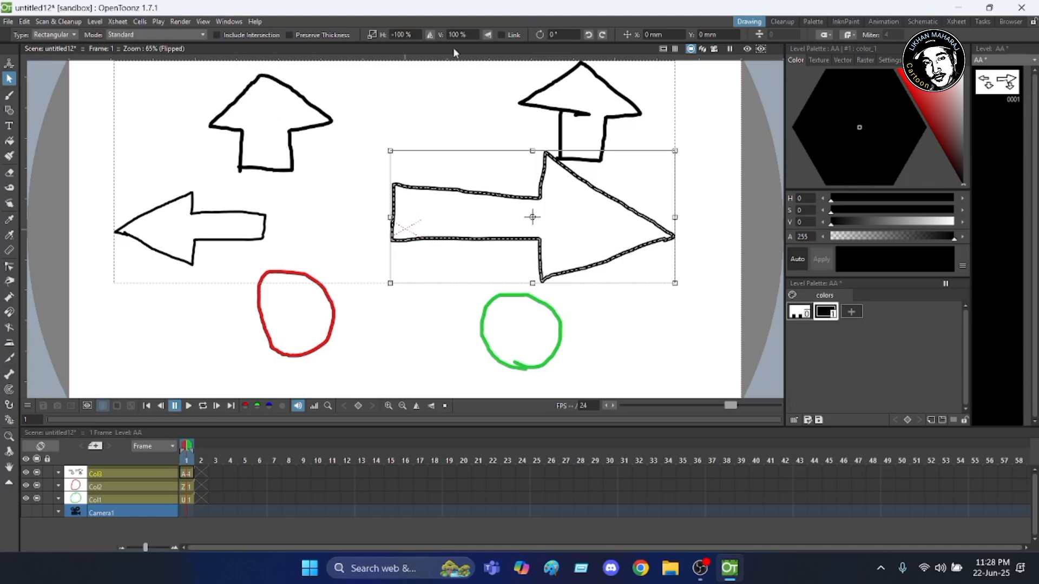
click(488, 35)
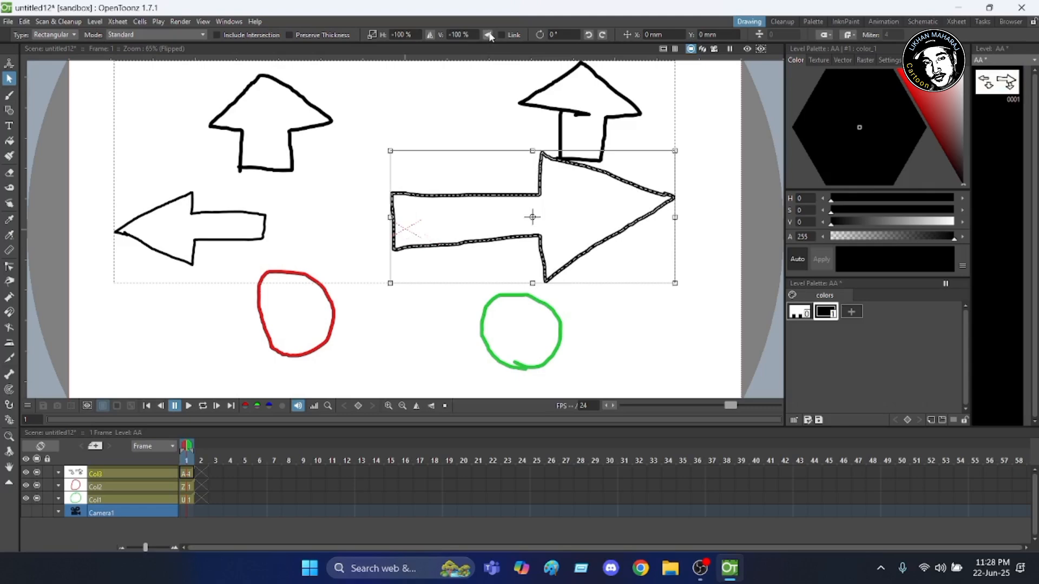
click(489, 35)
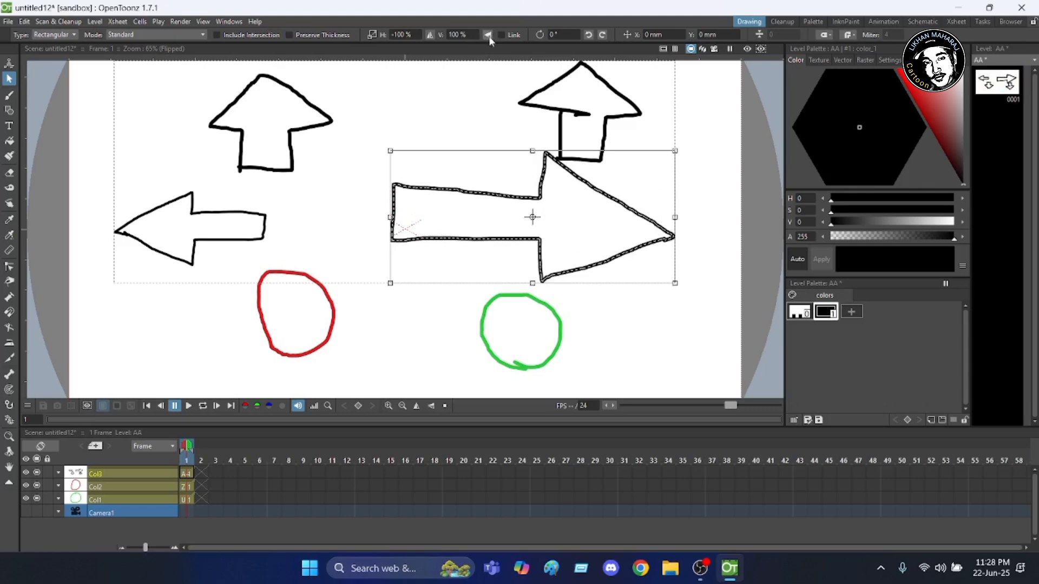
Step: Flip the head stroke of the small arrow above the shrunken arrow vertically to -100%
click(246, 91)
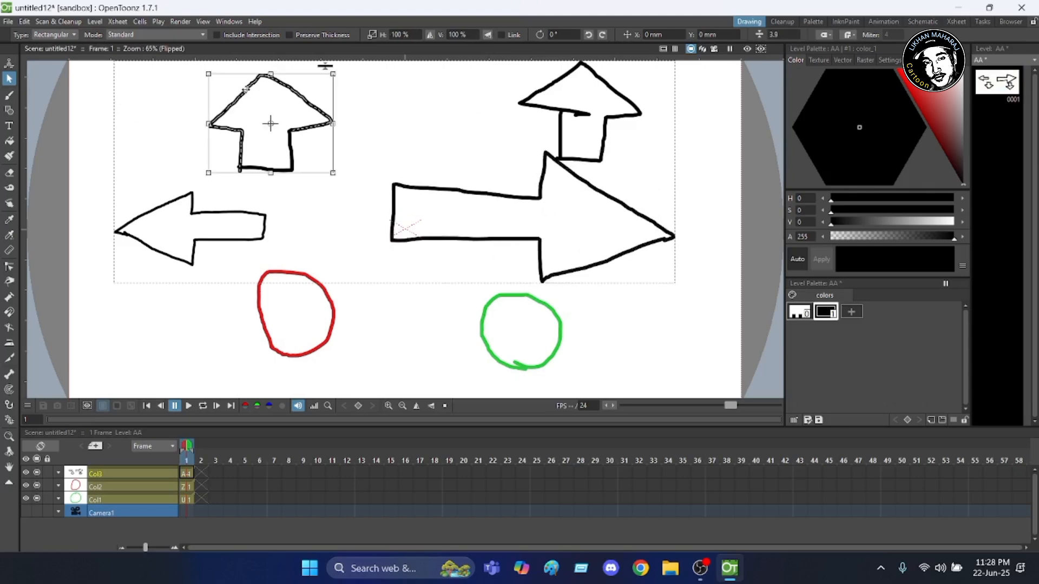
click(488, 35)
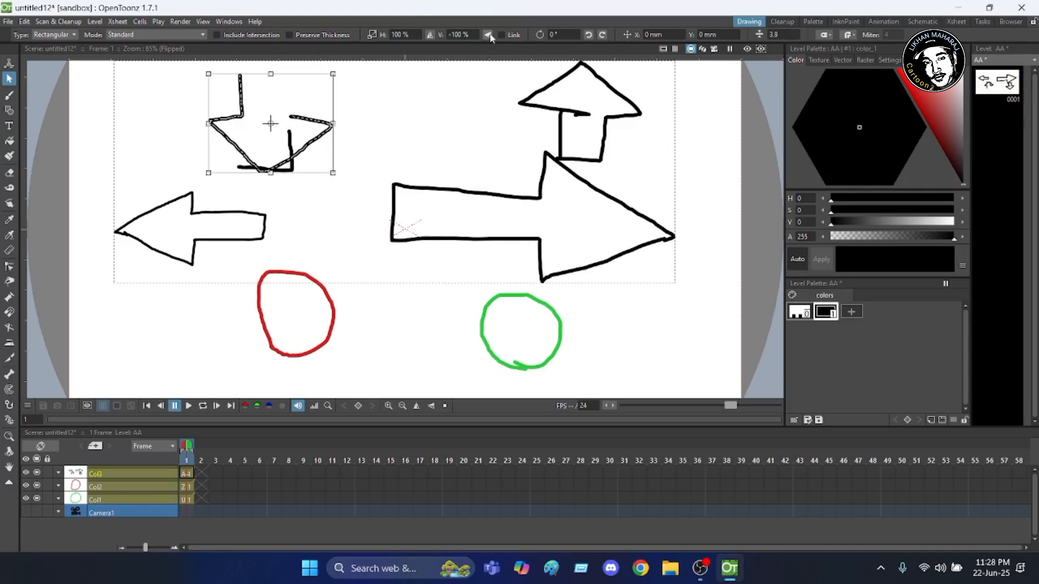
scroll(286, 98, up, 2)
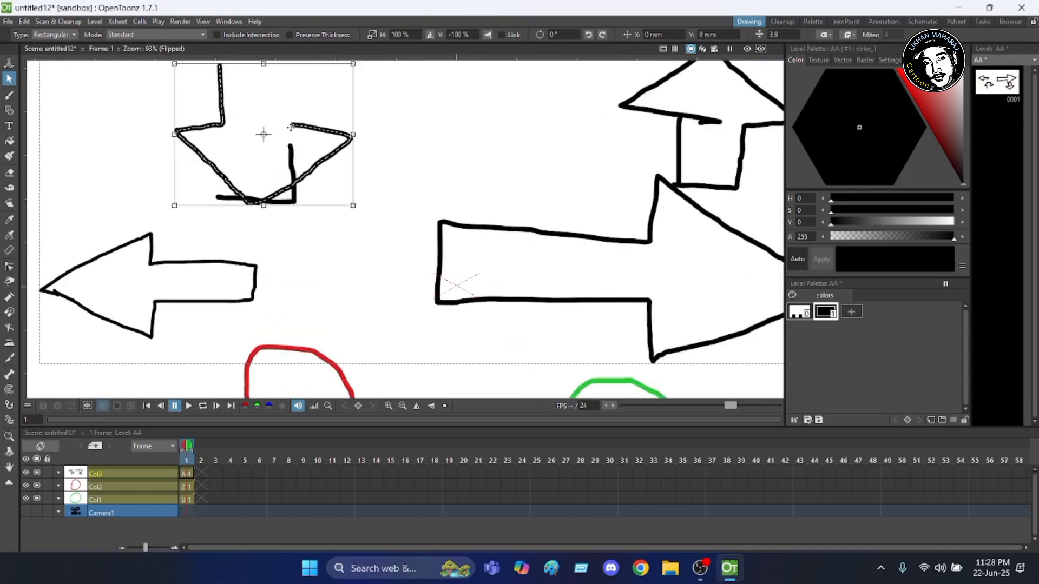
scroll(327, 105, down, 1)
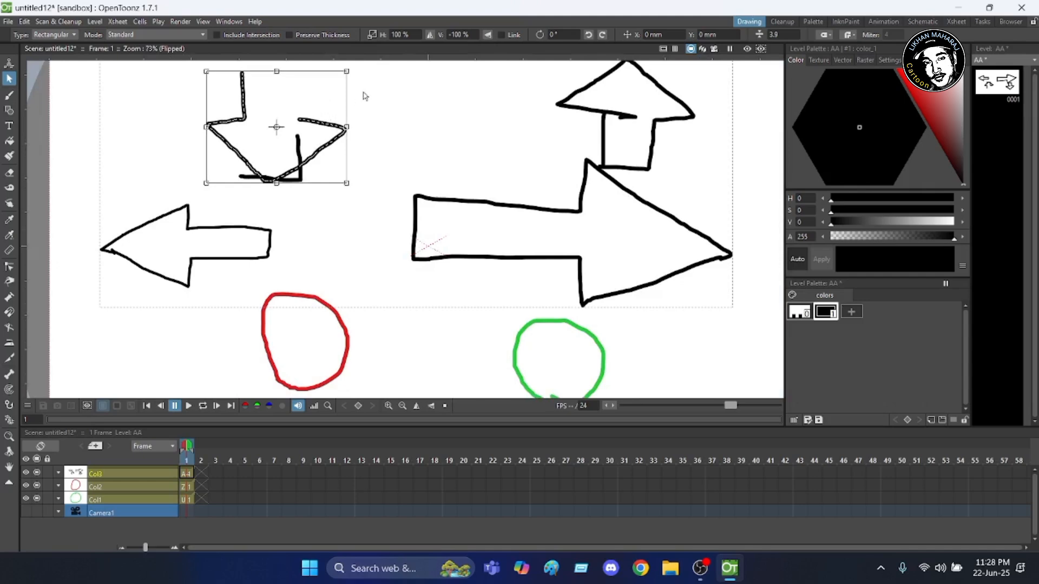
scroll(366, 98, down, 1)
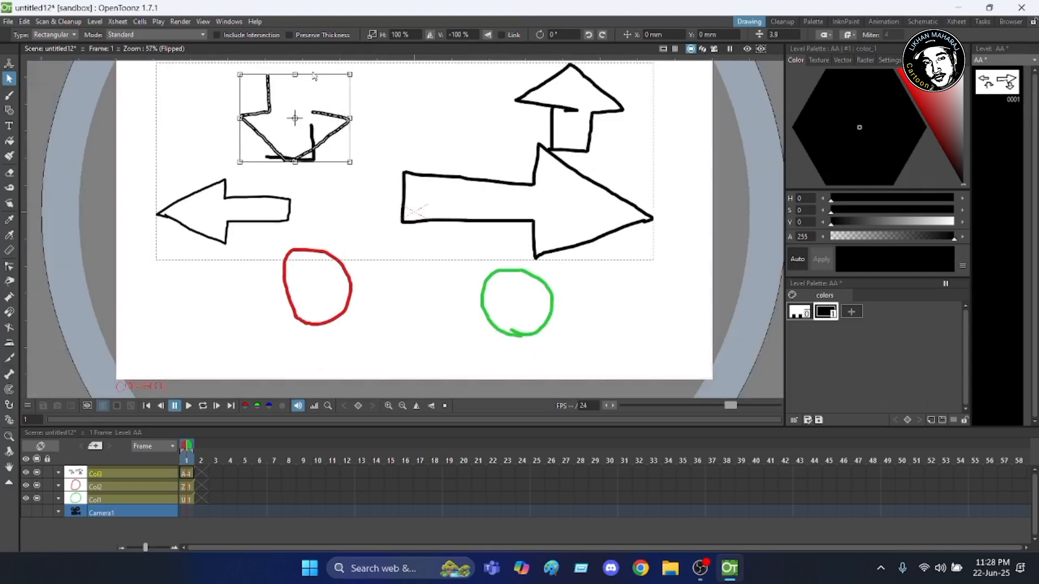
Step: Flip the same small arrow's remaining shaft stroke vertically to -100% and move it about 0.2 mm in X and -32.99 mm in Y to rejoin the head
scroll(311, 75, up, 2)
scroll(304, 66, up, 1)
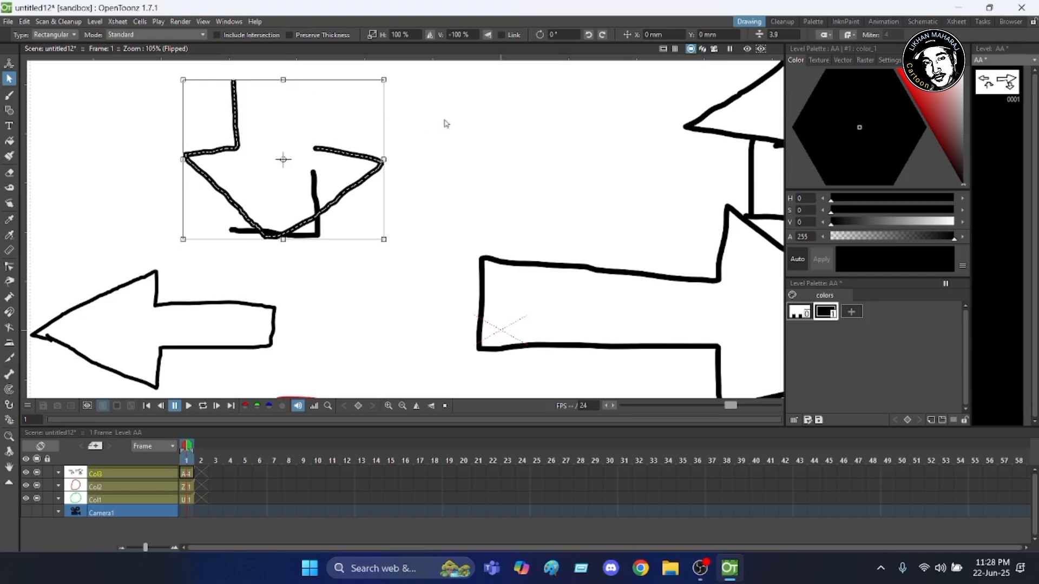
click(313, 192)
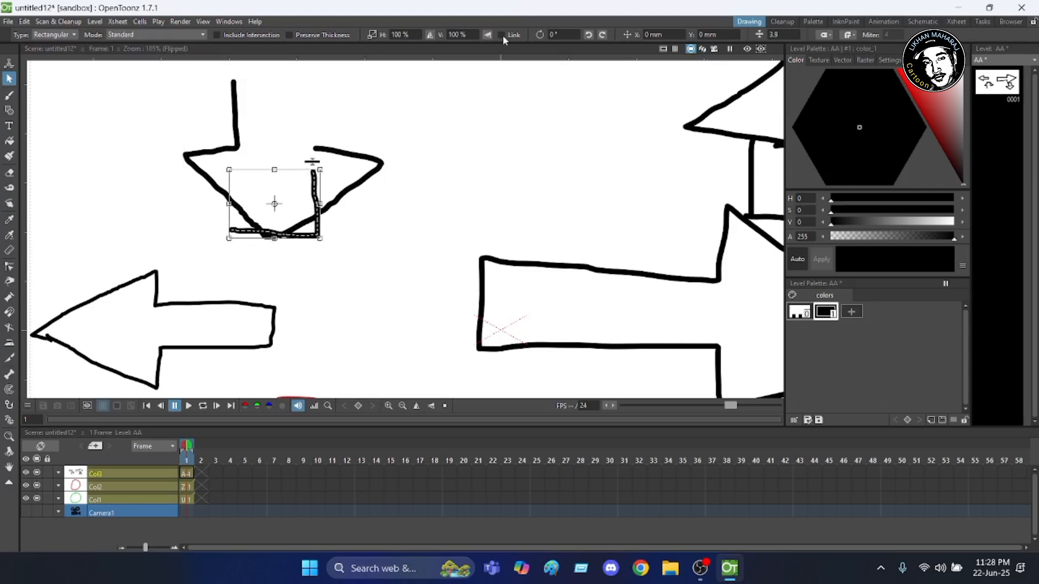
click(489, 35)
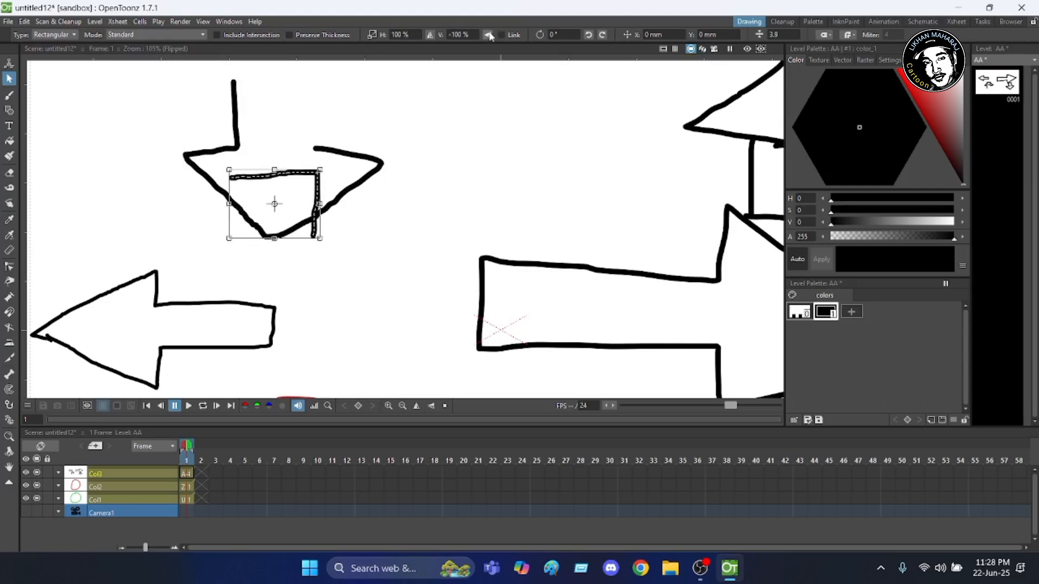
click(489, 35)
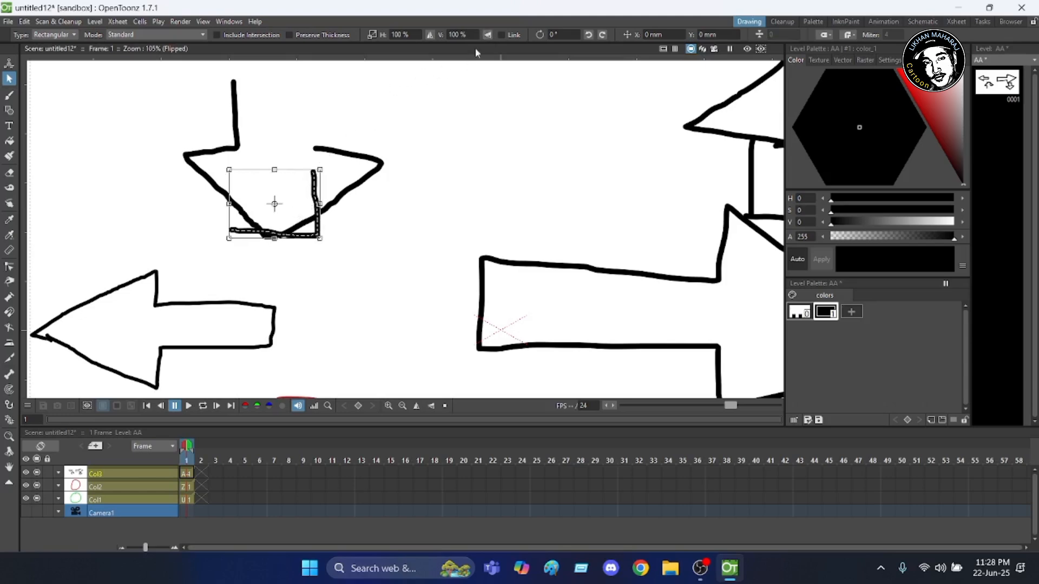
click(489, 36)
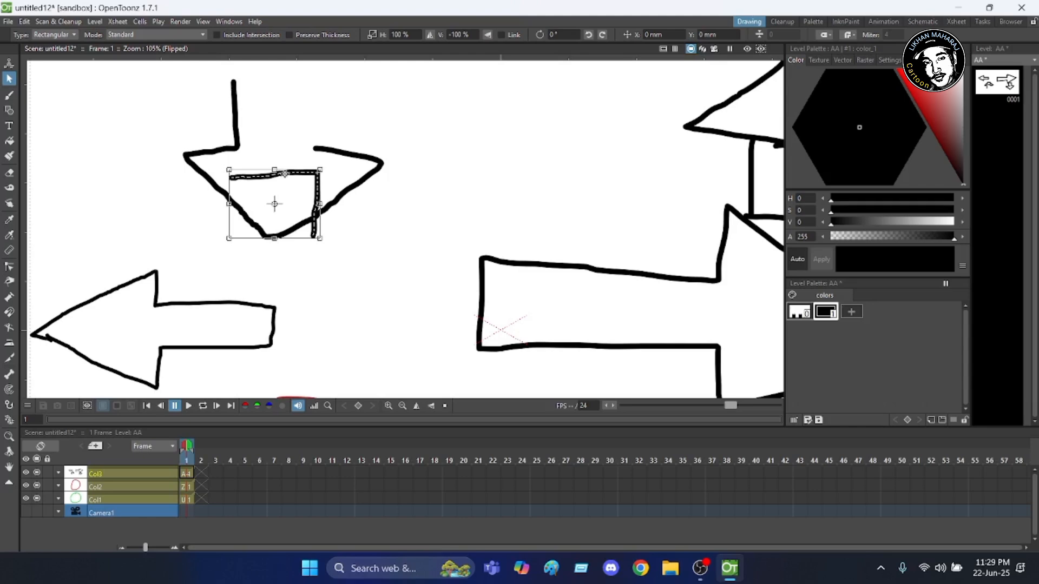
drag(285, 174, 285, 87)
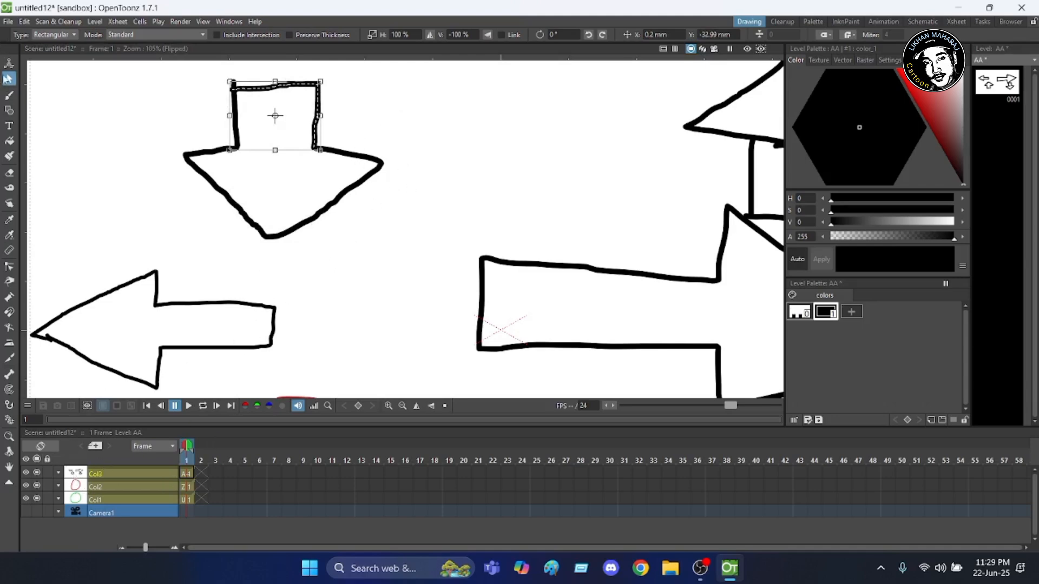
Step: Draw an open curve from two brush strokes and a closed circle beside it, to the right of the downward arrow
click(9, 95)
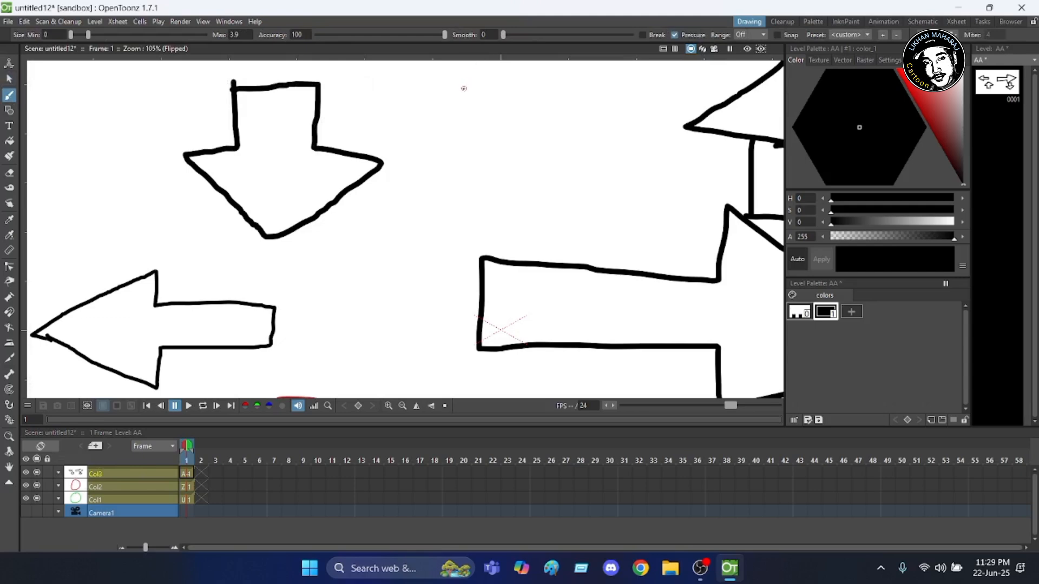
drag(449, 96, 505, 100)
drag(510, 110, 500, 163)
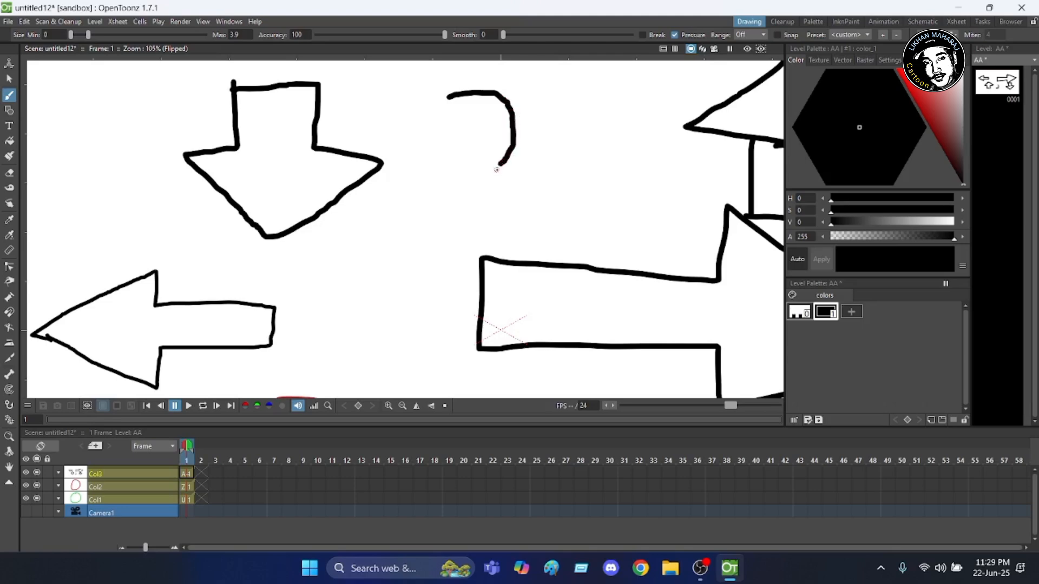
mouse_move(543, 109)
mouse_down()
mouse_move(557, 93)
mouse_move(587, 90)
mouse_move(604, 103)
mouse_move(620, 161)
mouse_move(596, 177)
mouse_move(541, 164)
mouse_move(532, 142)
mouse_move(542, 111)
mouse_up()
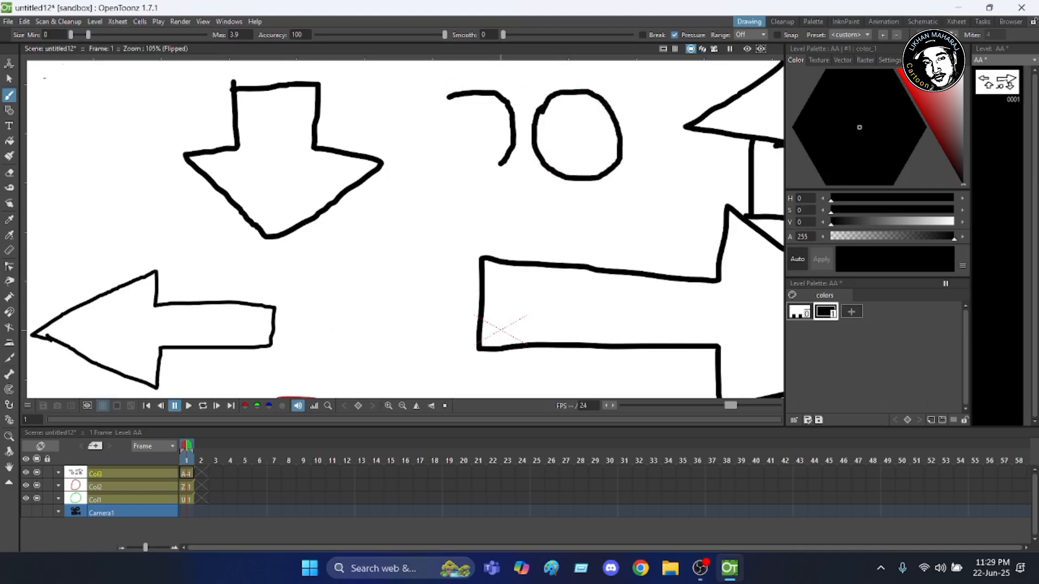
Step: Select the new circle and each stroke of the open curve in turn, and move the curve's side stroke about -9.11 mm in X and 5.46 mm in Y
click(8, 79)
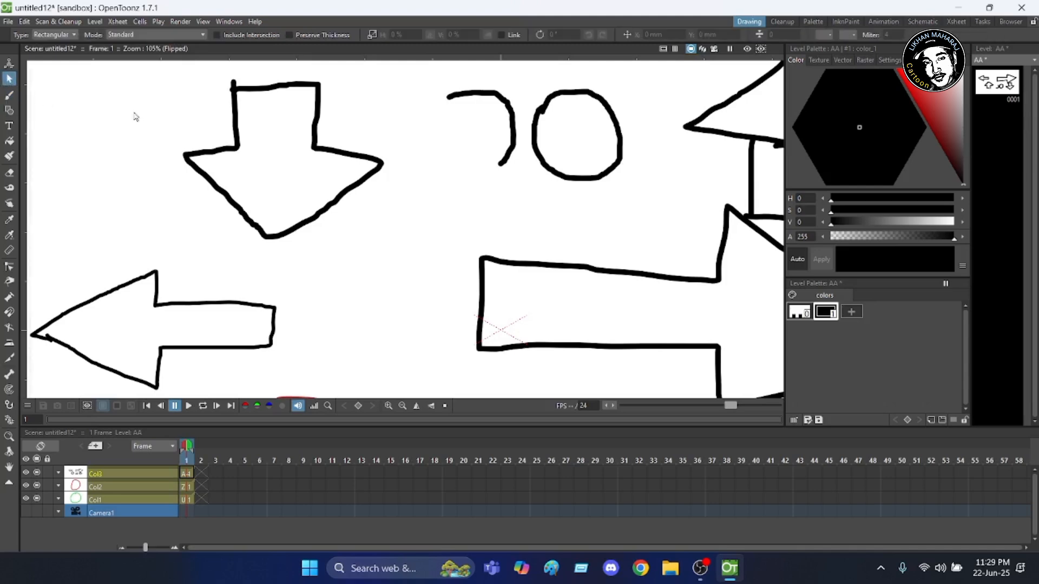
click(595, 99)
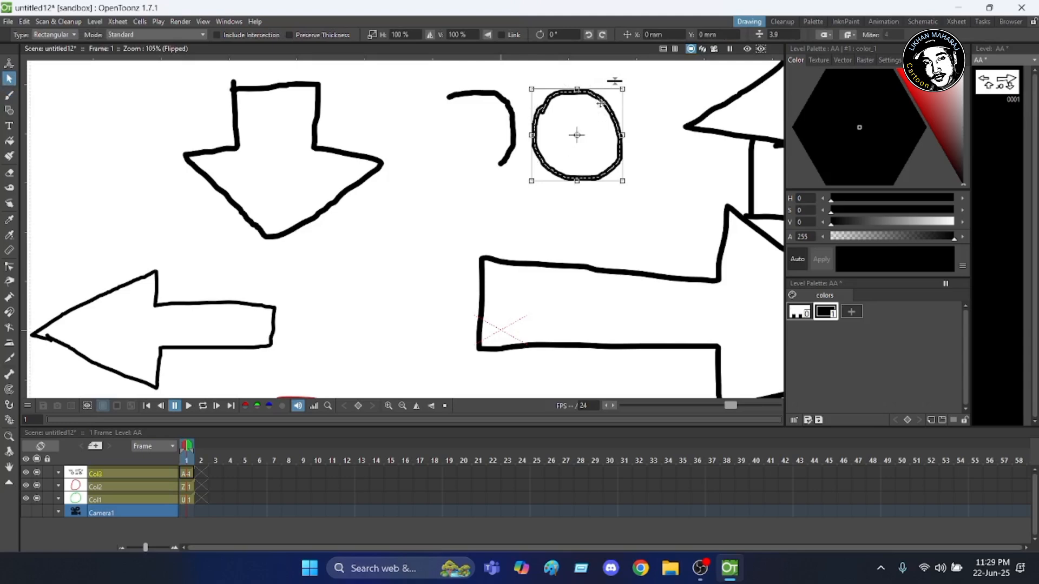
click(458, 98)
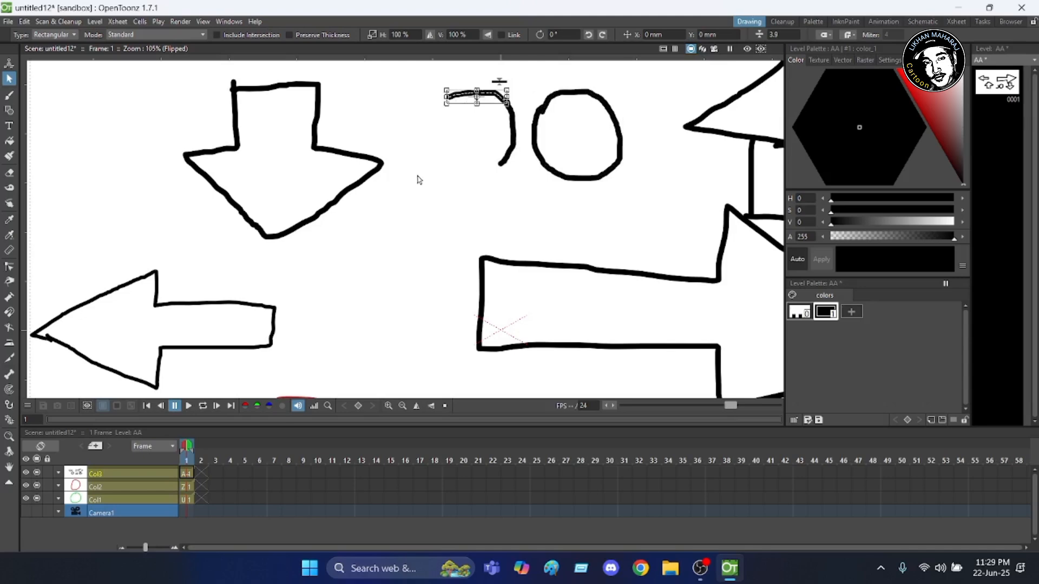
click(510, 133)
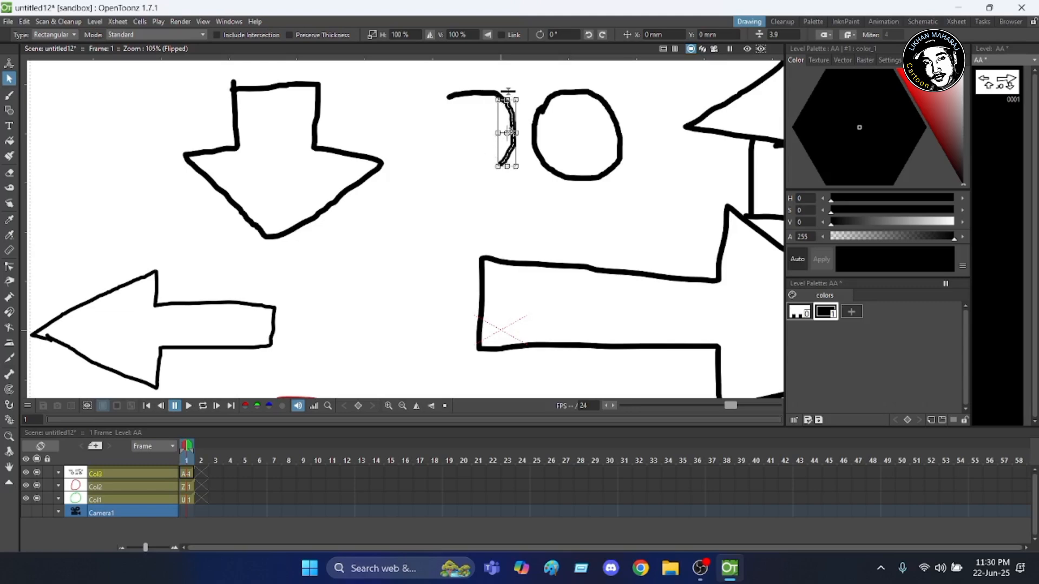
mouse_move(509, 132)
mouse_down()
mouse_move(527, 134)
mouse_move(483, 147)
mouse_up()
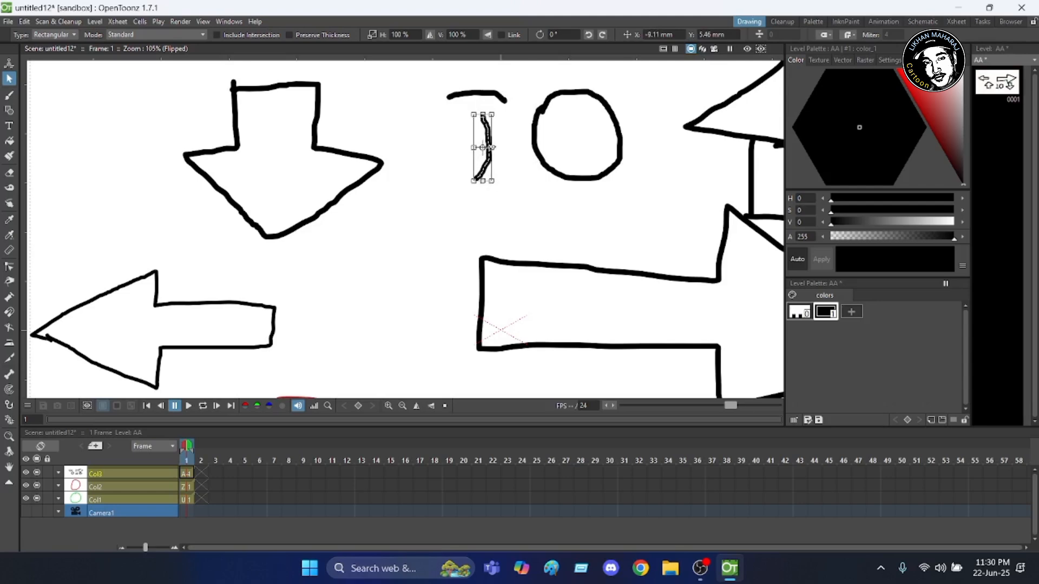
click(496, 153)
click(487, 162)
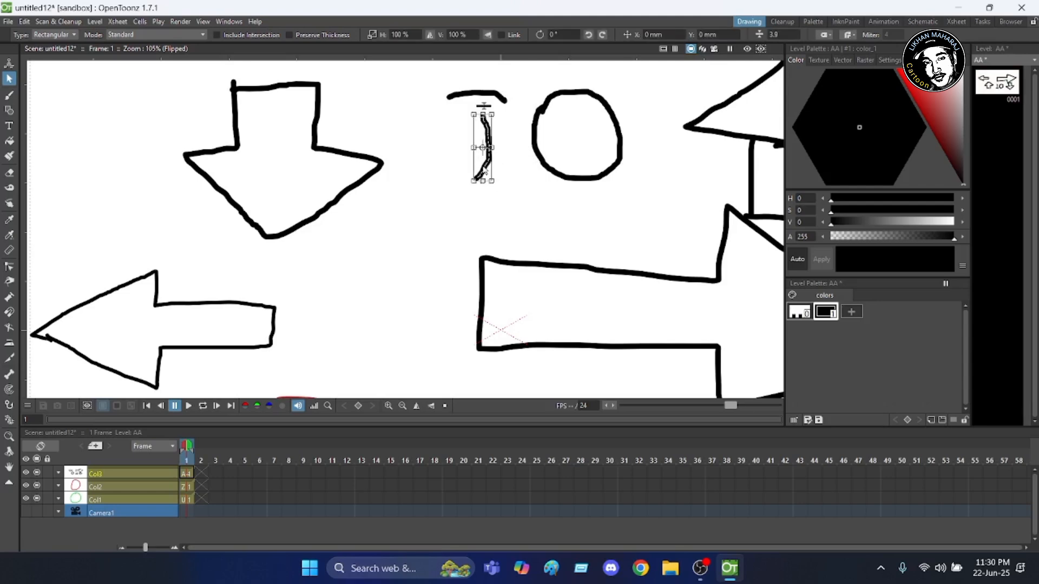
Step: Widen the curve's side stroke to about 196.03% horizontally and move it about 6.68 mm in X and -5.06 mm in Y to rejoin the upper stroke
mouse_move(490, 147)
mouse_down()
mouse_move(525, 141)
mouse_move(508, 137)
mouse_up()
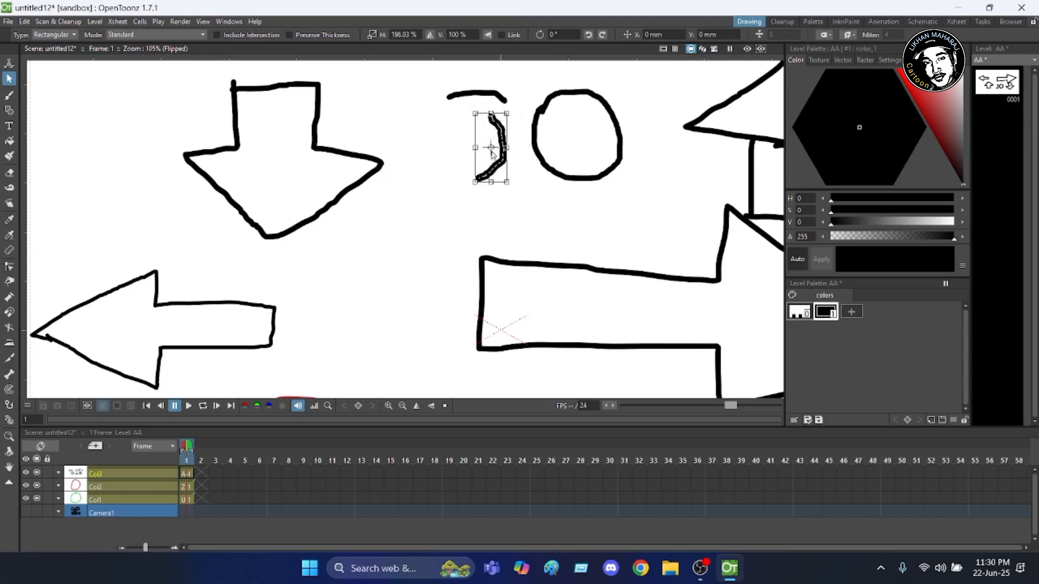
click(491, 147)
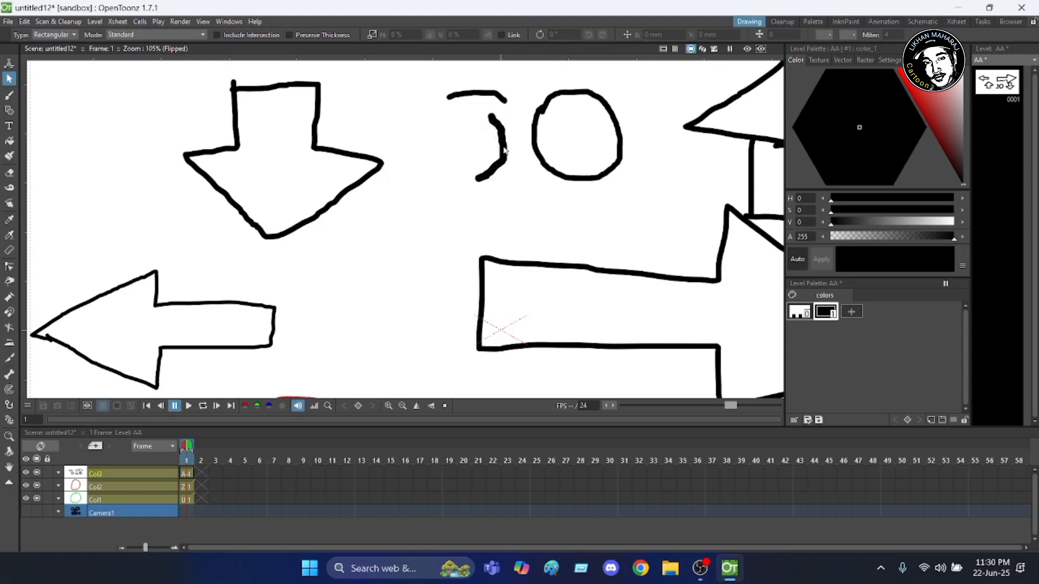
click(504, 149)
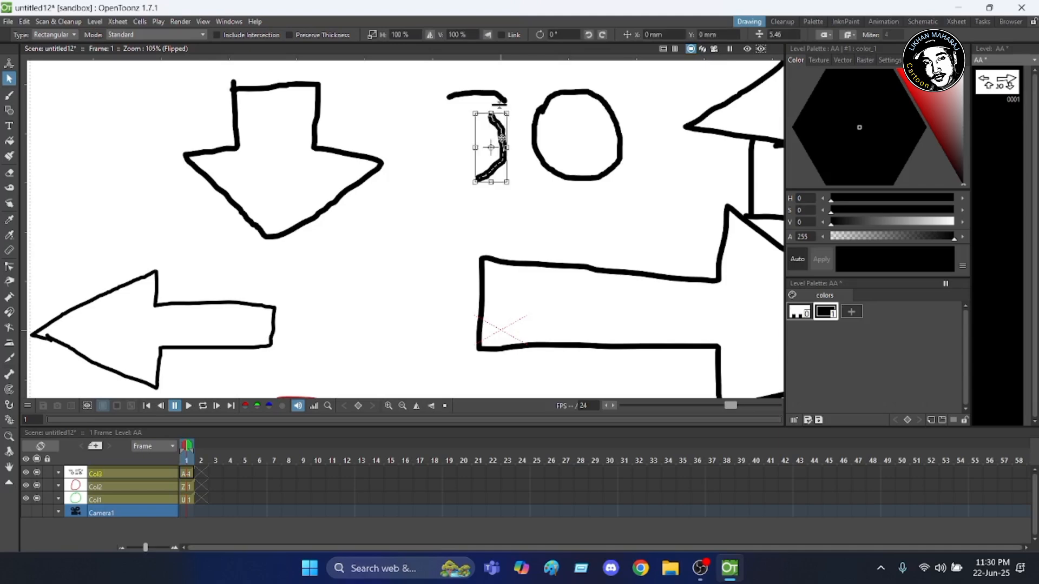
drag(500, 138, 518, 125)
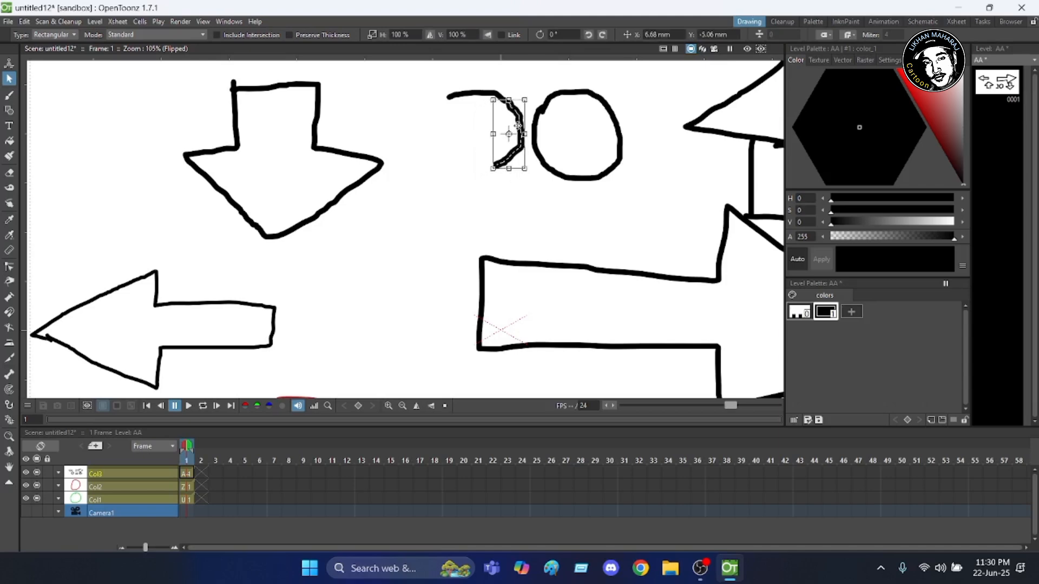
Step: Move the shaft stroke of the downward arrow about 2.63 mm in X and -0.61 mm in Y
click(276, 85)
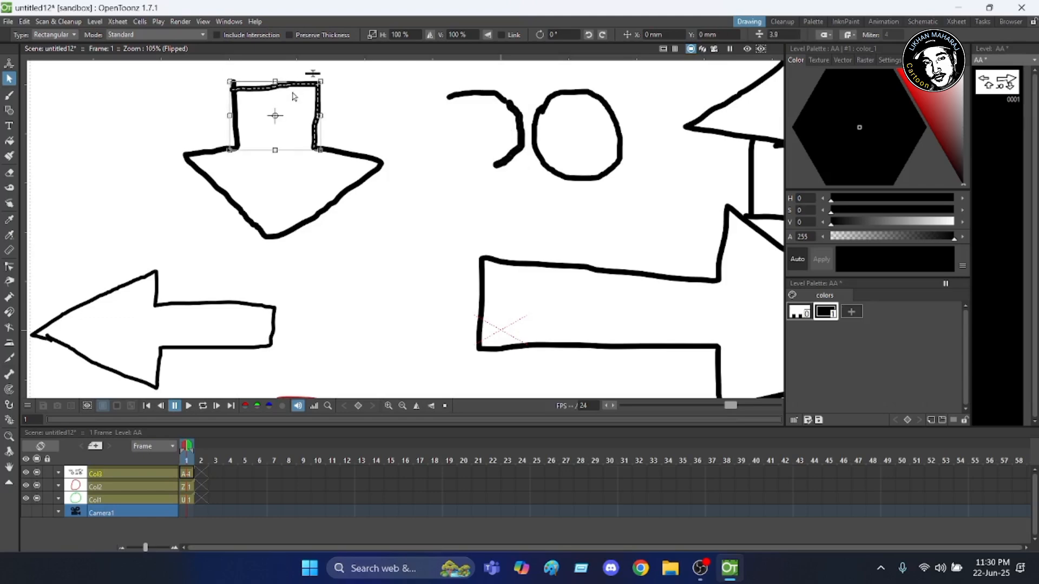
click(288, 97)
click(287, 91)
drag(268, 93, 275, 92)
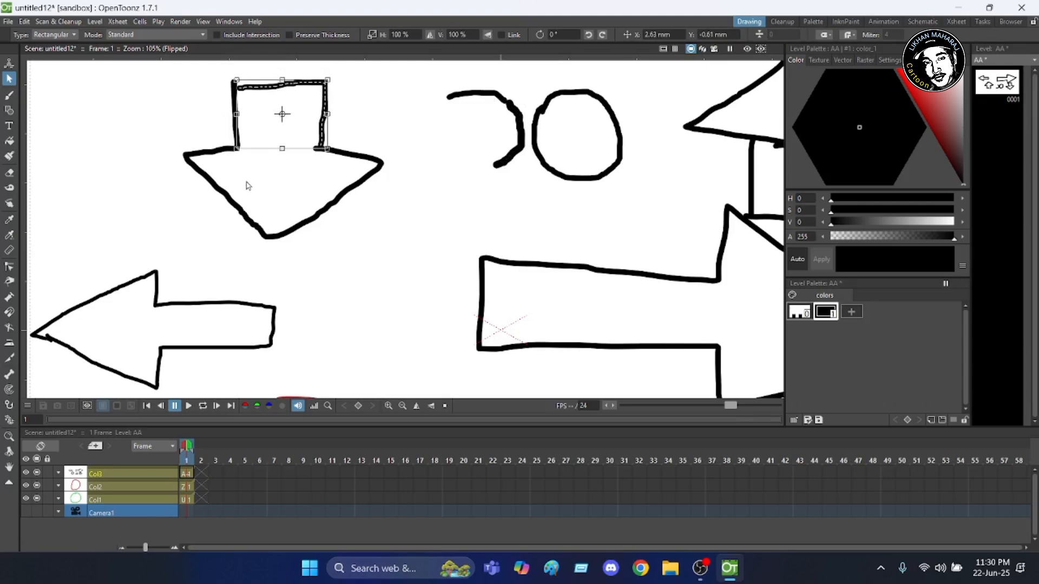
scroll(368, 212, down, 4)
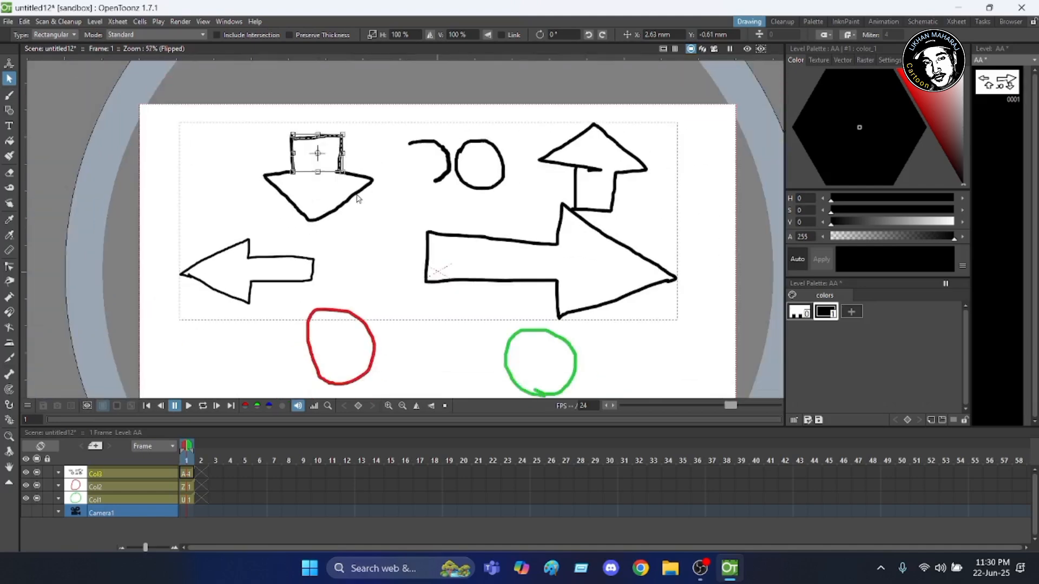
scroll(432, 228, up, 2)
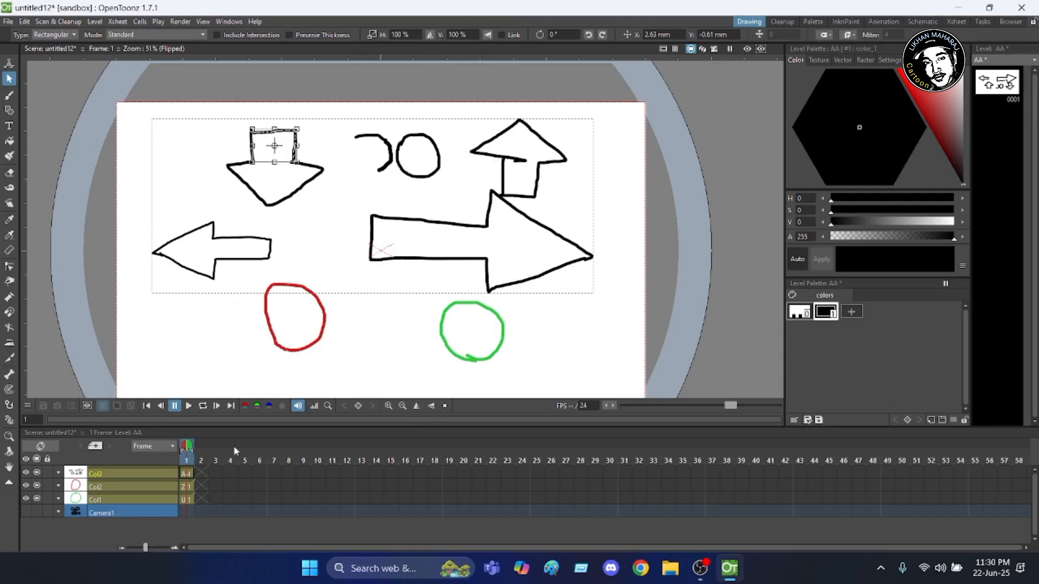
Step: Flip the red circle on Col2 vertically and horizontally to -100%
click(78, 487)
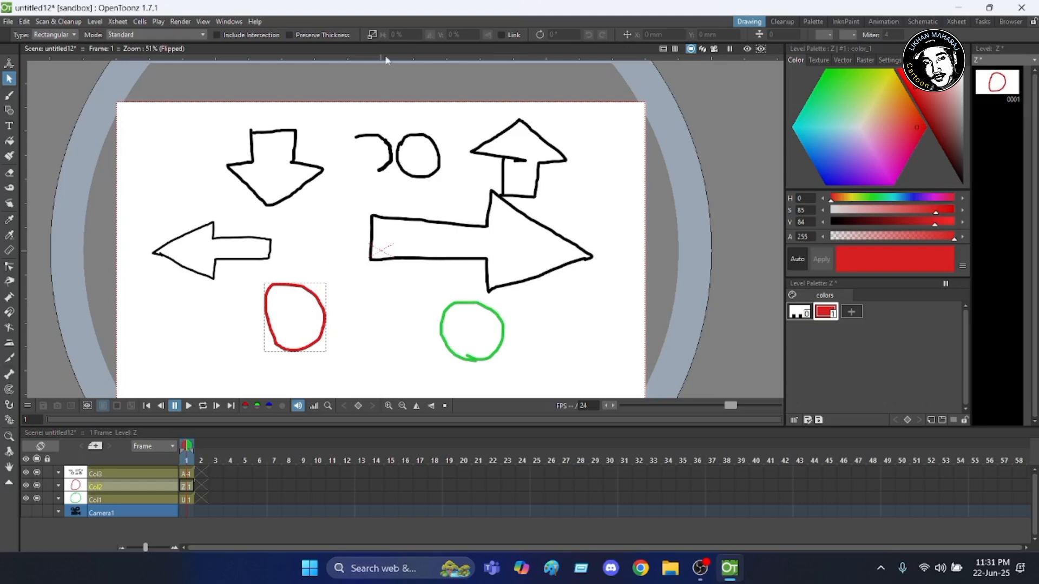
click(311, 293)
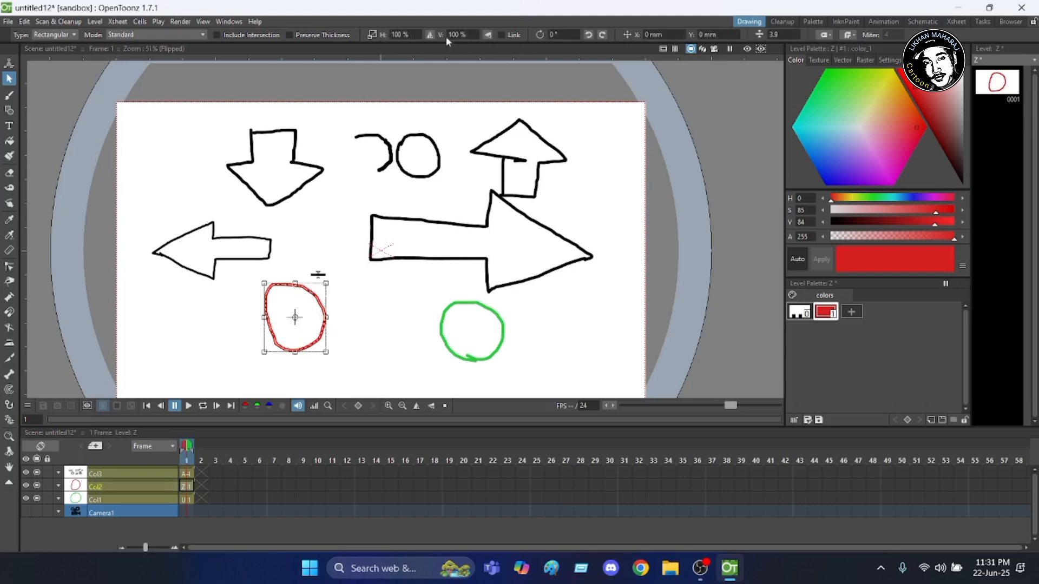
click(488, 35)
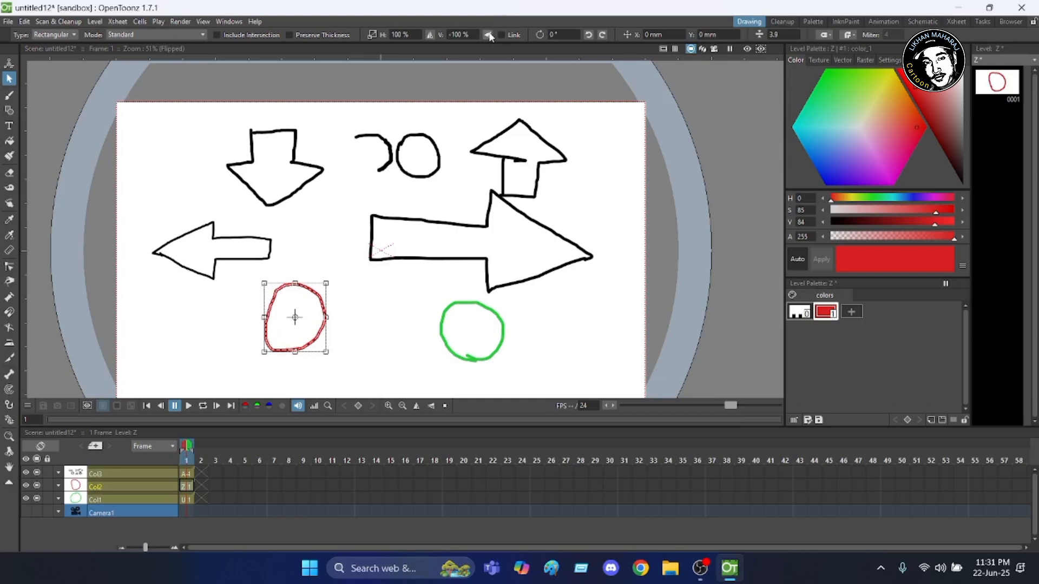
click(430, 35)
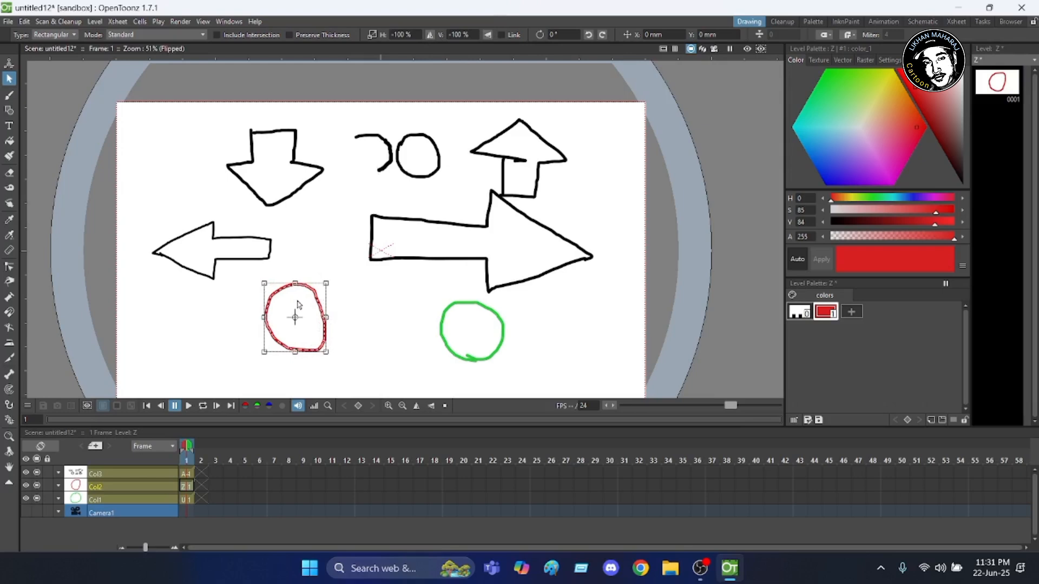
Step: Move the flipped red circle downward and reshape it into a flatter oval at about -121.17% horizontal and -74.33% vertical scale
drag(303, 289, 562, 207)
key(ctrl+z)
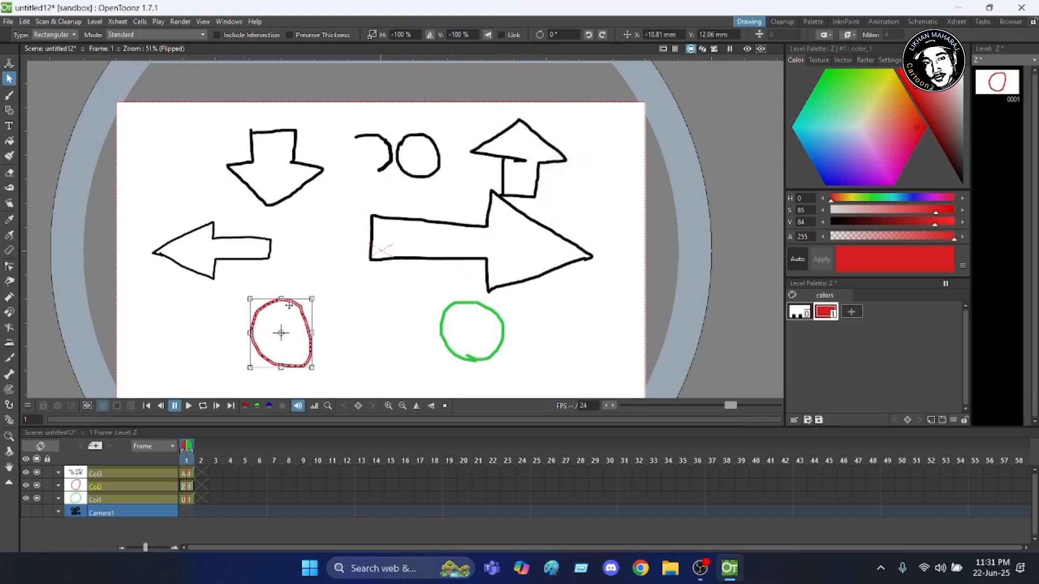
drag(312, 330, 341, 327)
mouse_move(294, 292)
mouse_down()
mouse_move(295, 323)
mouse_move(295, 242)
mouse_move(292, 310)
mouse_up()
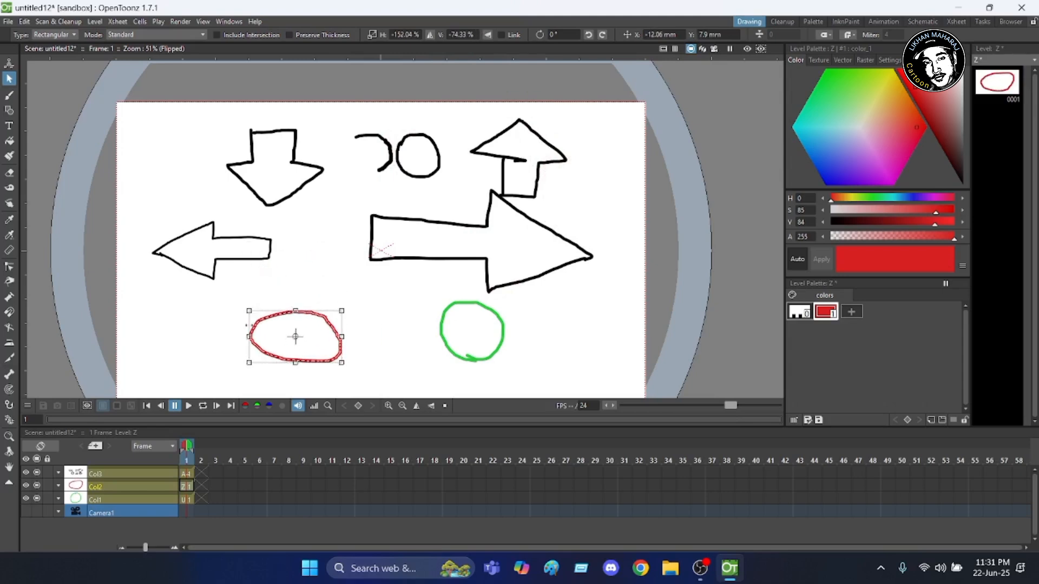
mouse_move(248, 337)
mouse_down()
mouse_move(230, 336)
mouse_move(267, 336)
mouse_up()
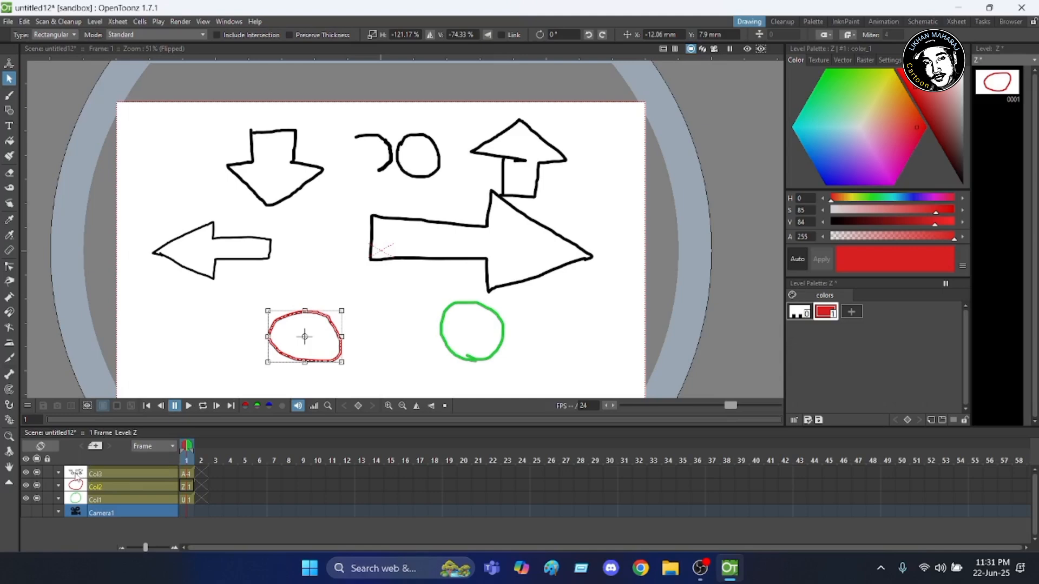
Step: Delete the contents of all three drawing columns: the black arrows, the red oval and the green circle
click(77, 478)
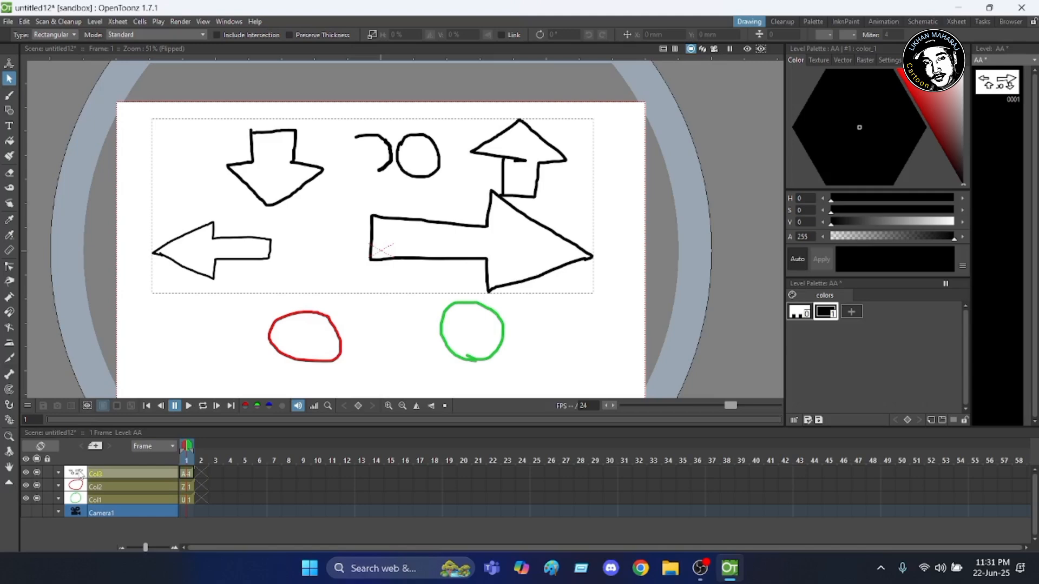
key(Delete)
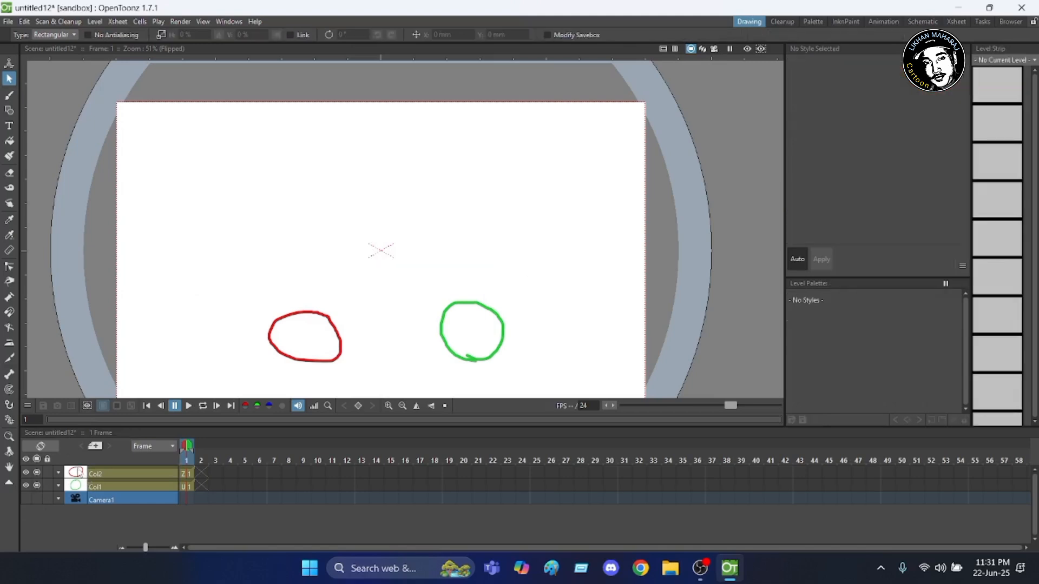
click(79, 474)
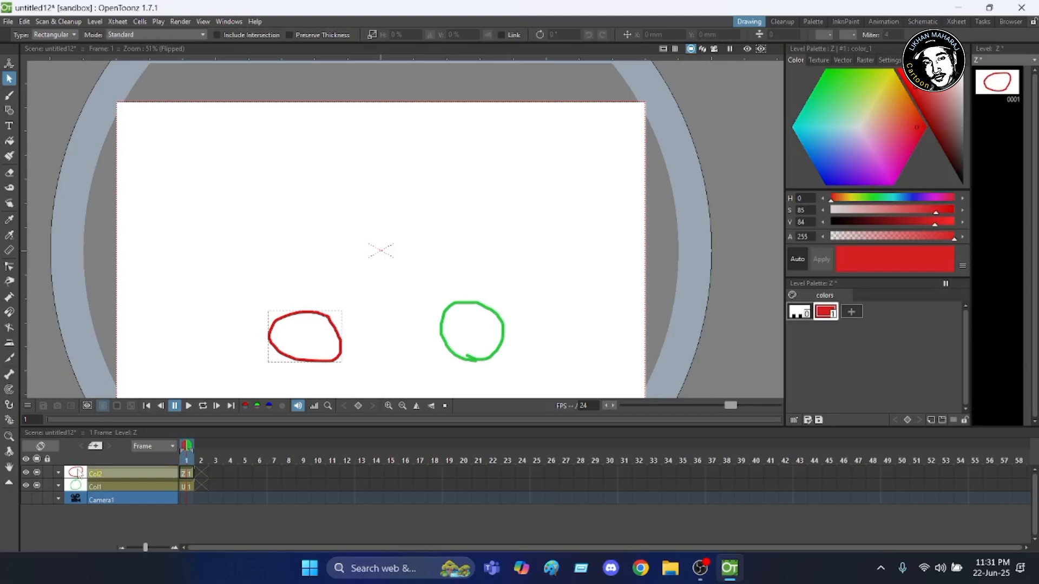
key(Delete)
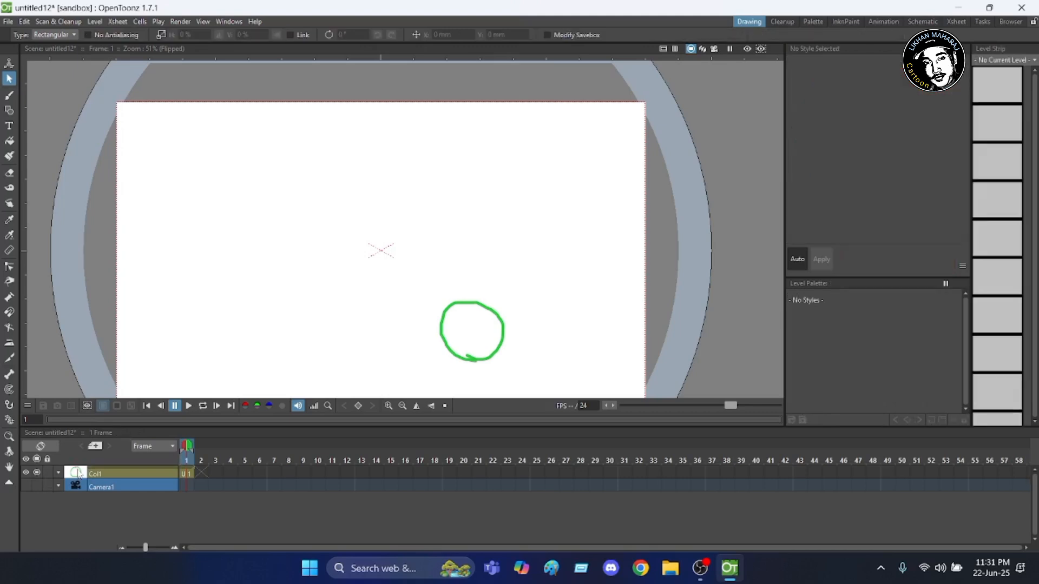
click(76, 475)
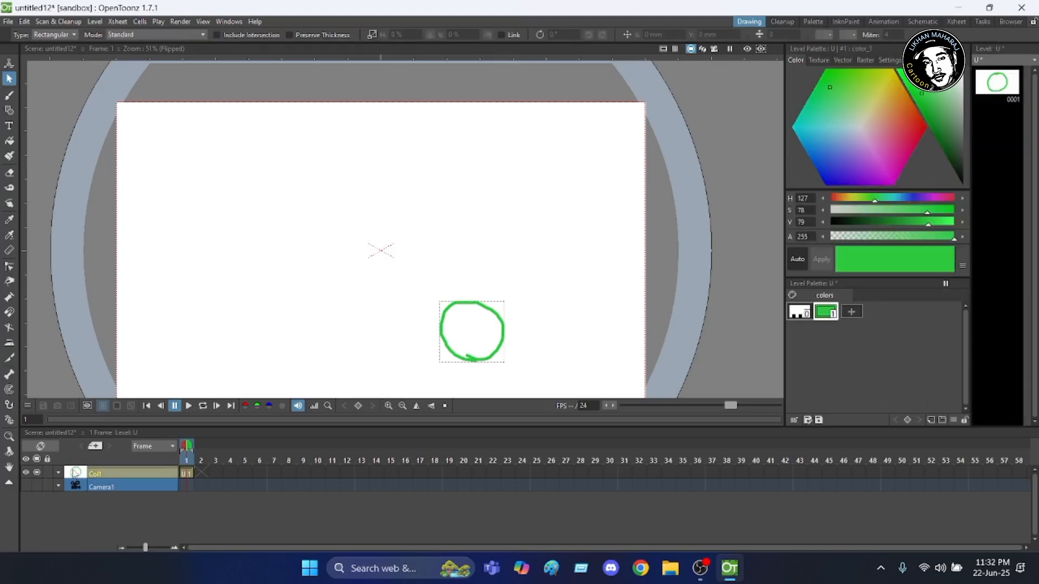
key(Delete)
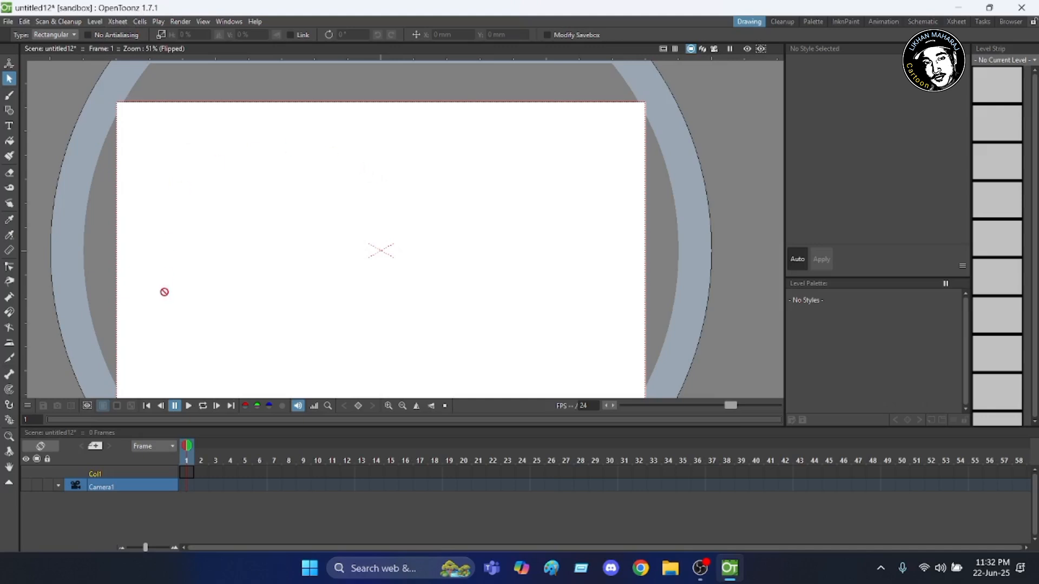
Step: Create a new Toonz vector level named AB with one frame in the emptied scene
scroll(305, 188, down, 1)
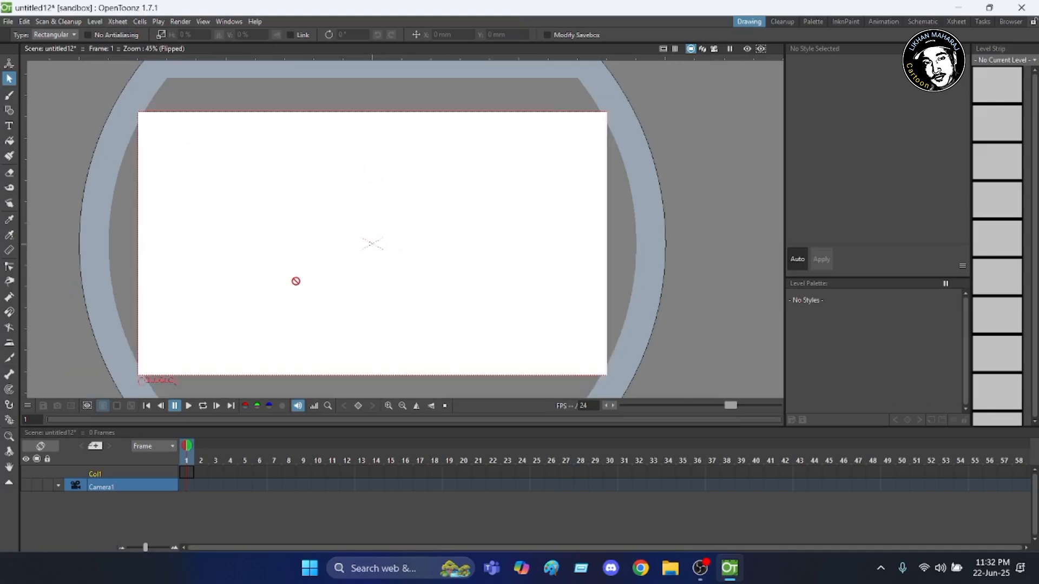
click(98, 22)
mouse_move(125, 35)
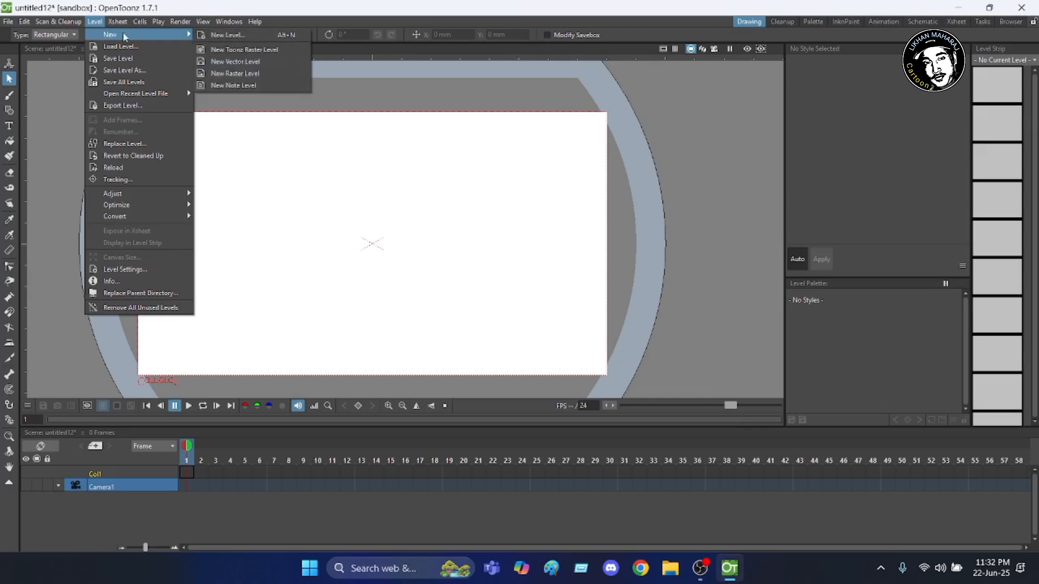
click(241, 62)
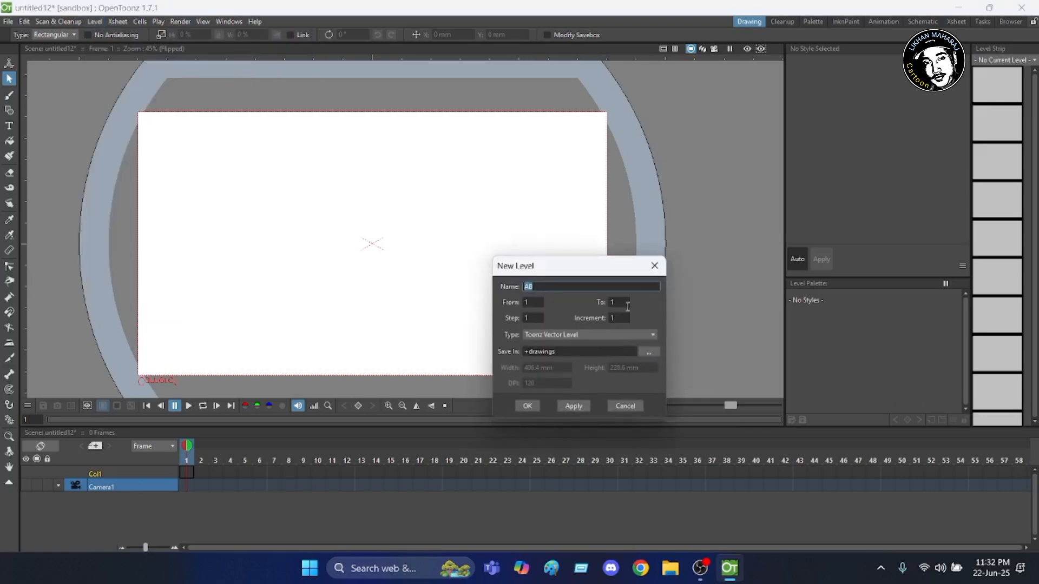
click(528, 407)
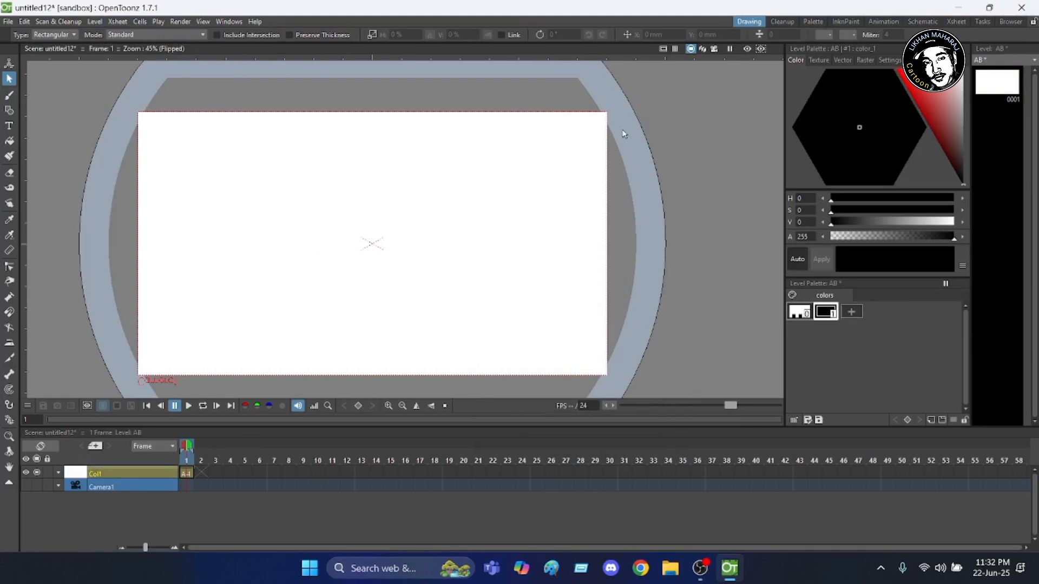
scroll(341, 327, up, 1)
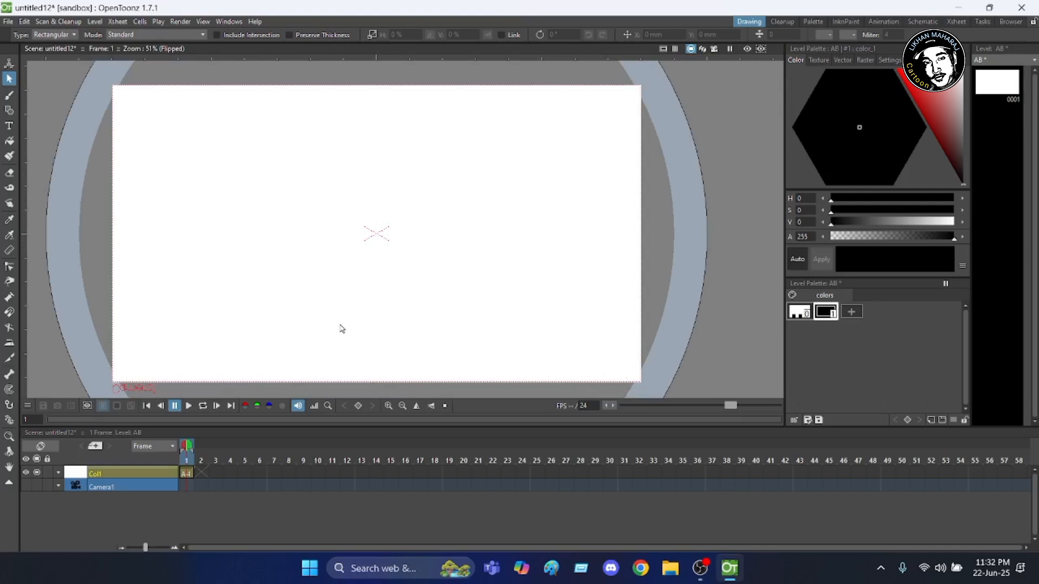
Step: Brush a closed black circle on the left half of the AB drawing and fill it with black style 1
click(9, 95)
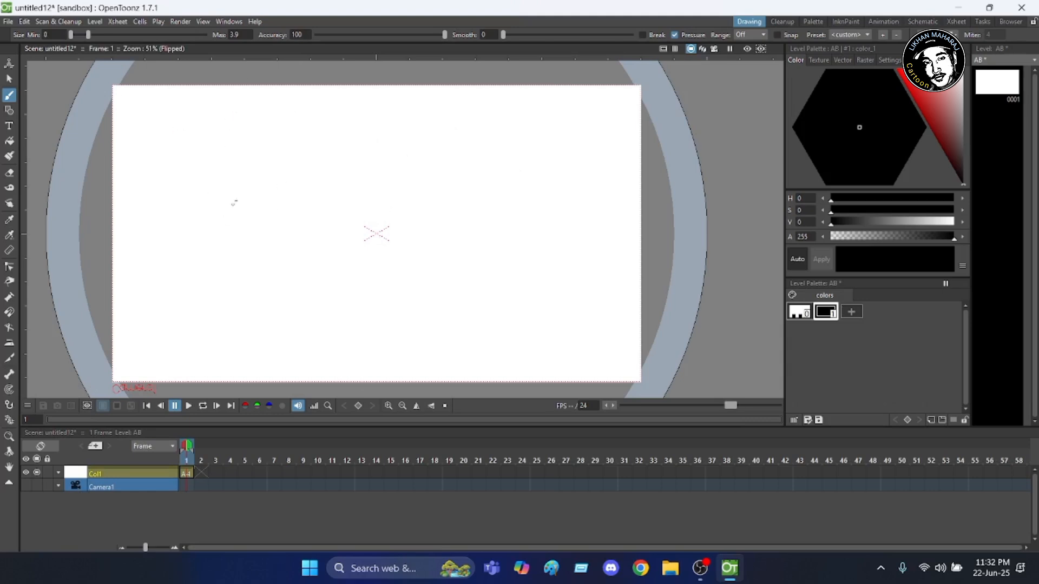
mouse_move(234, 200)
mouse_down()
mouse_move(259, 161)
mouse_move(281, 149)
mouse_move(328, 156)
mouse_move(349, 184)
mouse_move(352, 227)
mouse_move(321, 262)
mouse_move(291, 265)
mouse_move(247, 242)
mouse_move(234, 198)
mouse_up()
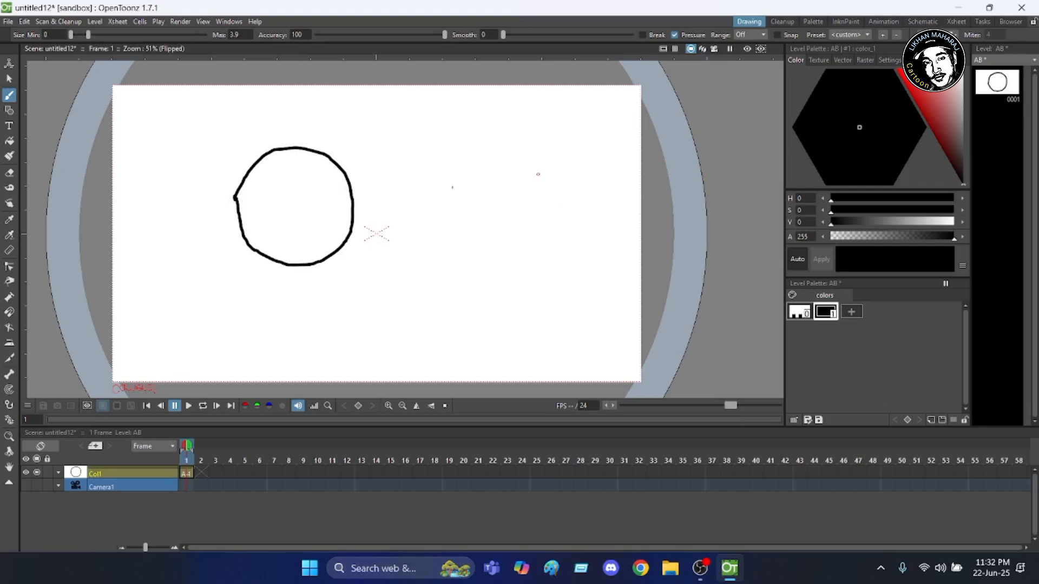
click(11, 142)
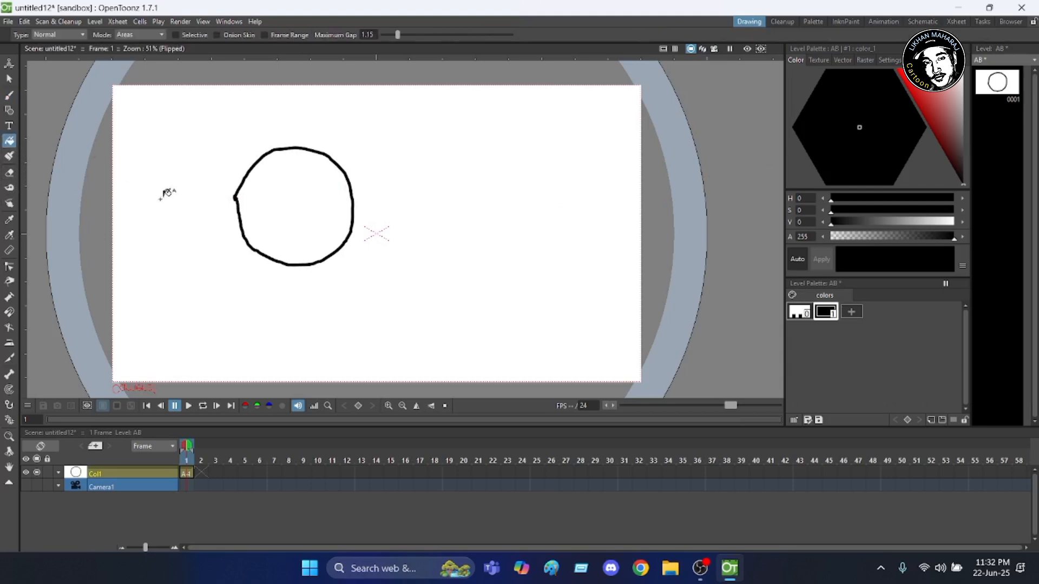
click(281, 214)
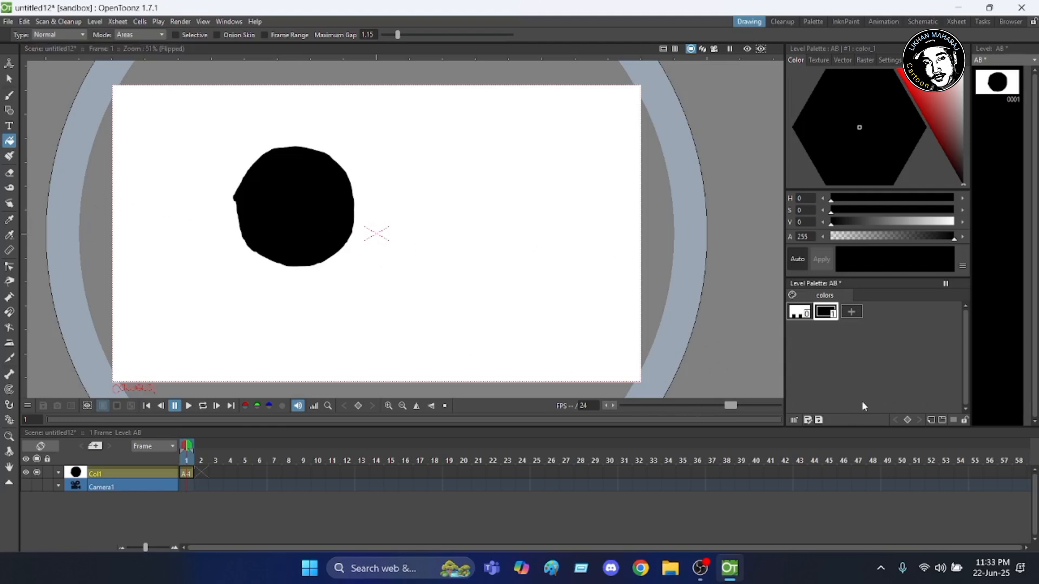
Step: Add a red palette style (H 0, S 88, V 76) and brush a closed rounded outline beside the black circle
click(853, 314)
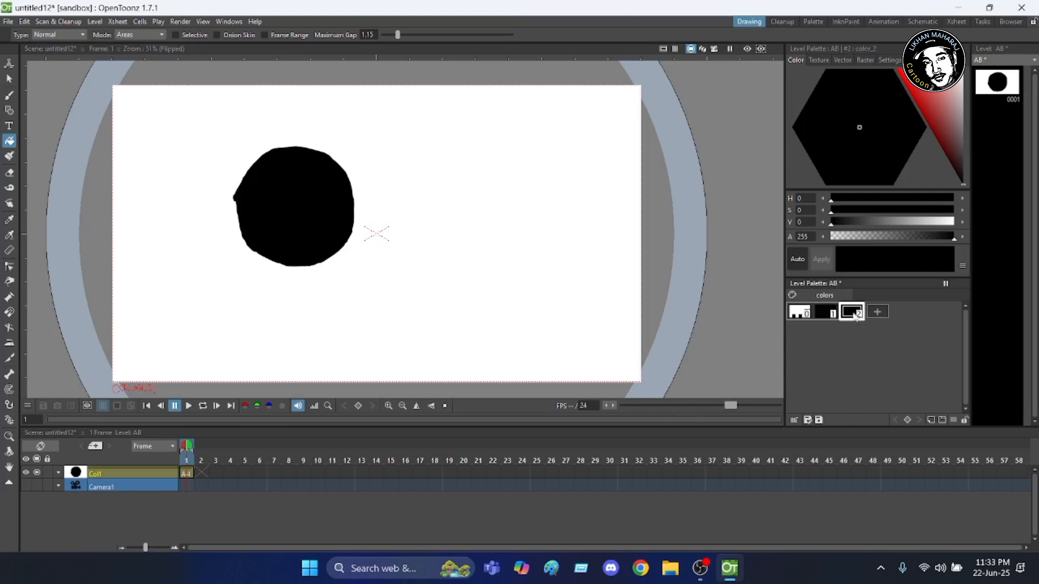
click(926, 92)
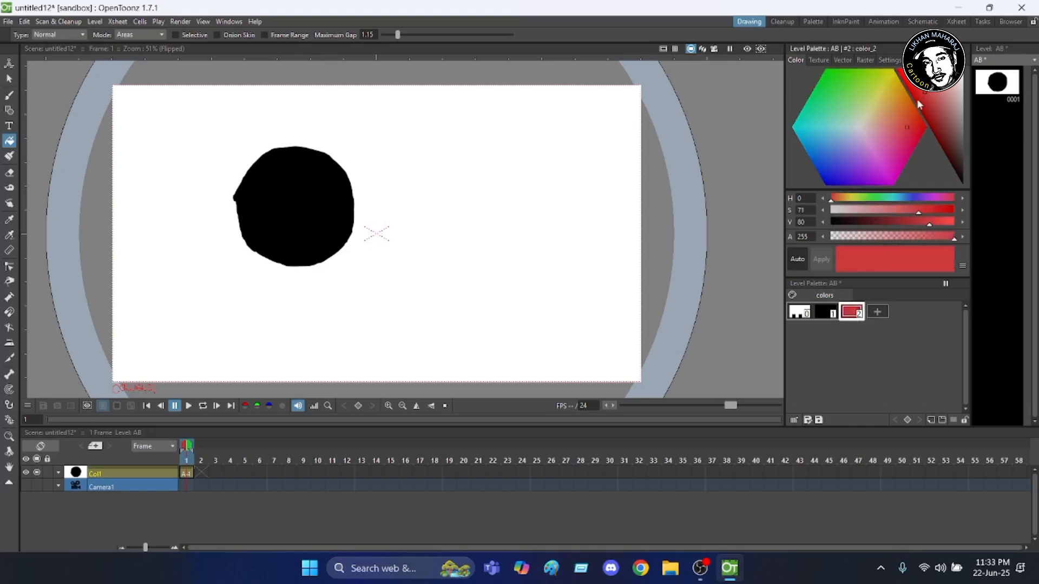
click(917, 95)
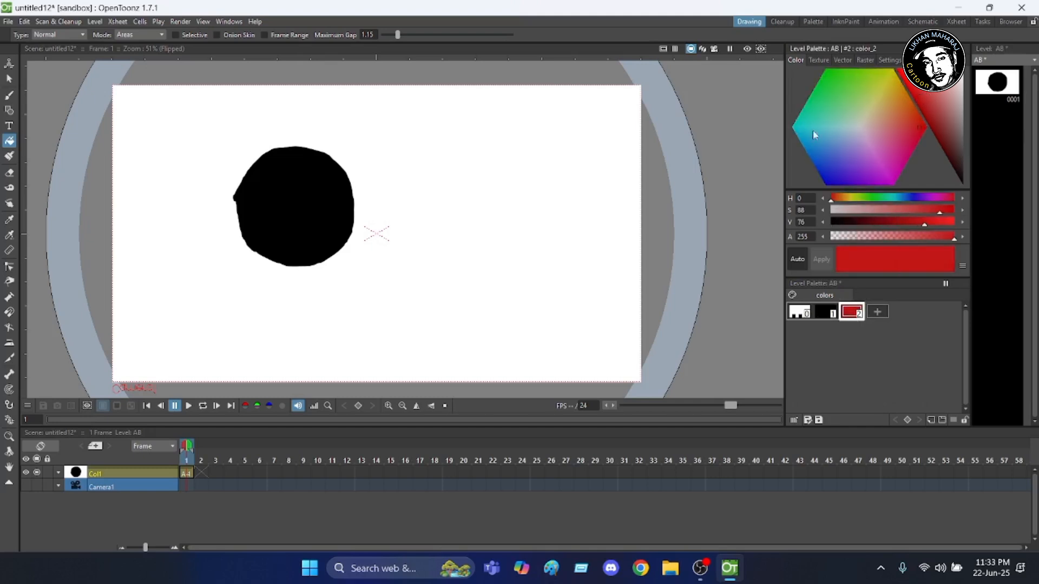
click(9, 95)
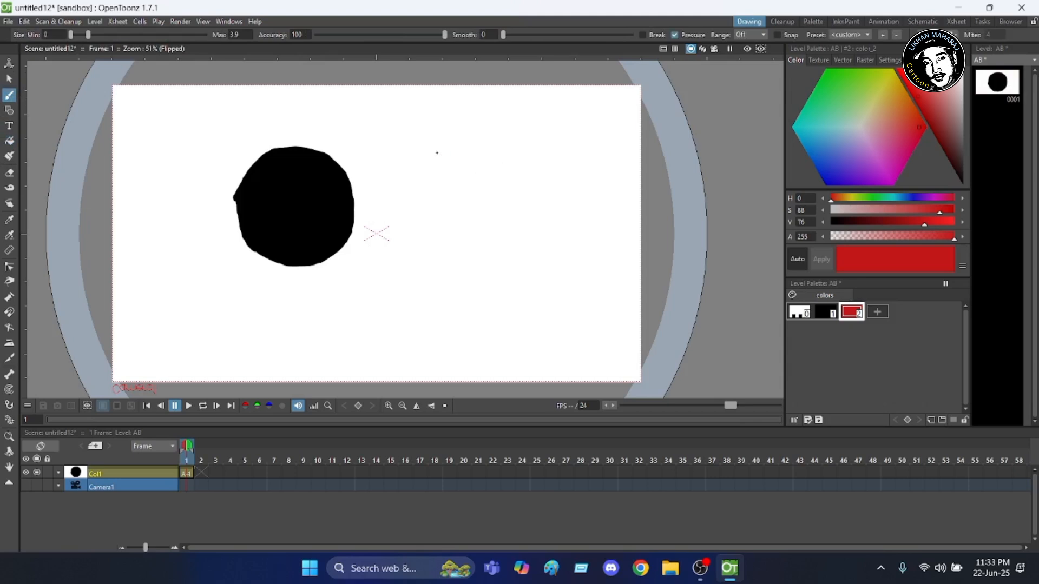
mouse_move(428, 153)
mouse_down()
mouse_move(460, 150)
mouse_move(509, 169)
mouse_move(513, 236)
mouse_move(486, 270)
mouse_move(422, 264)
mouse_move(392, 232)
mouse_move(380, 161)
mouse_move(388, 147)
mouse_move(435, 154)
mouse_up()
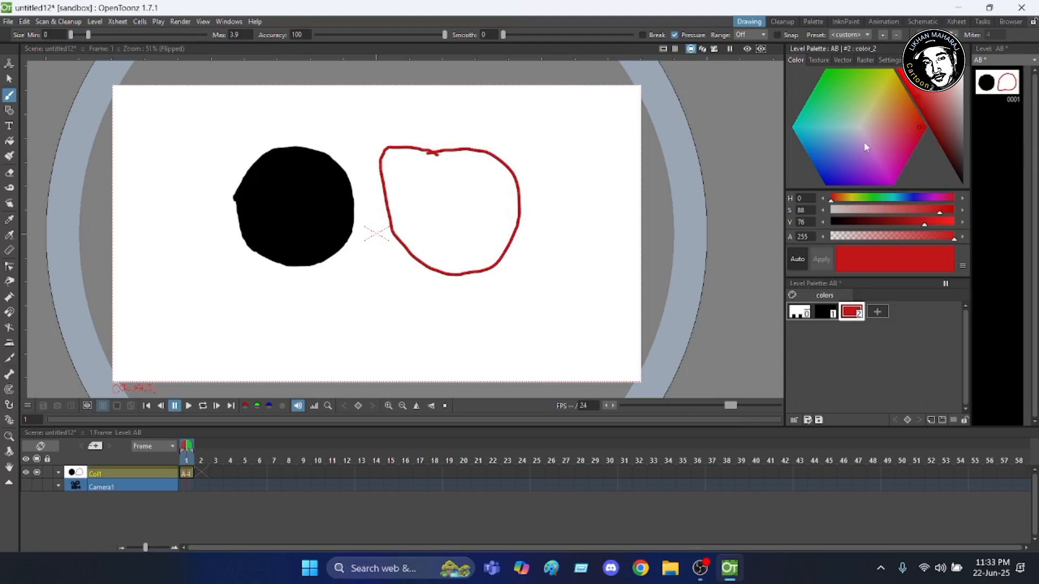
Step: Add a blue palette style (H 225, S 90, V 76) and fill the red-outlined shape with it
click(876, 313)
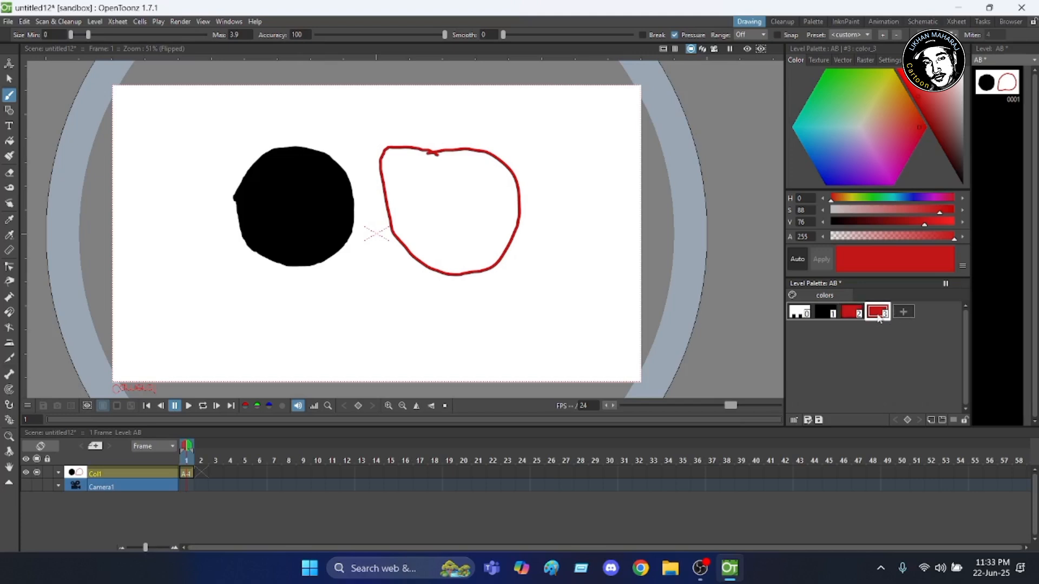
drag(817, 171, 820, 165)
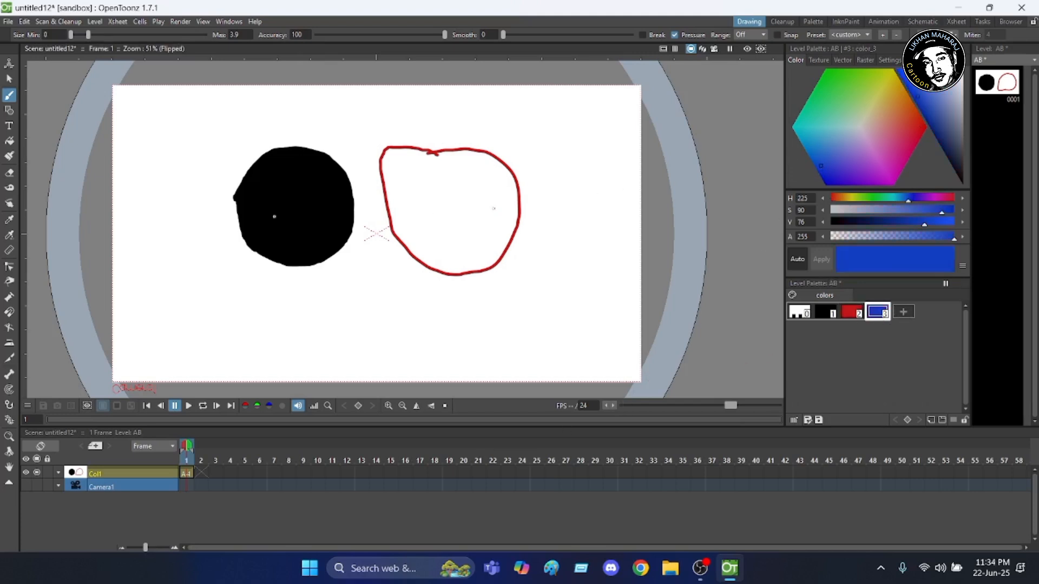
click(9, 141)
click(445, 200)
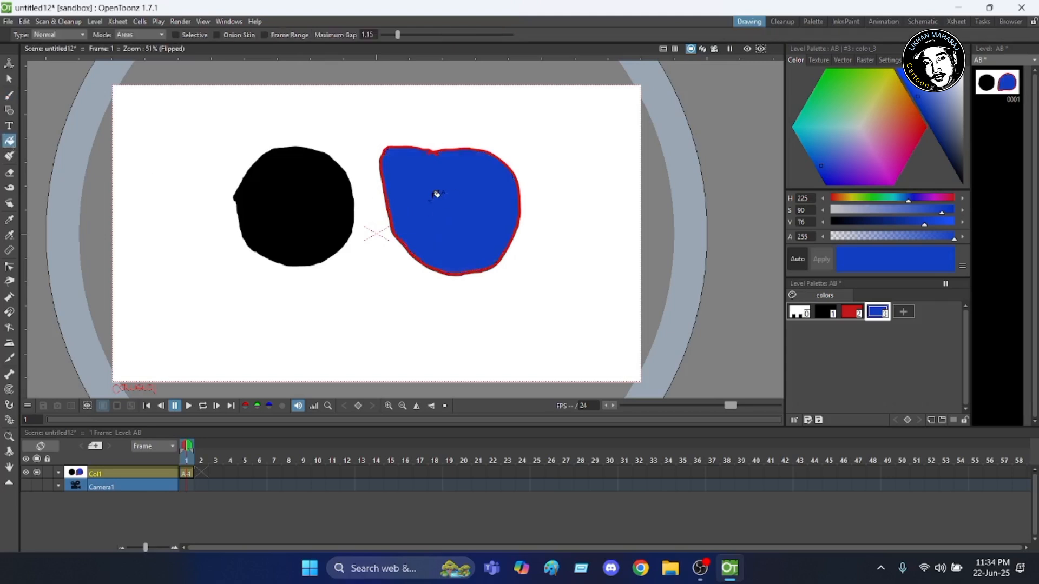
scroll(454, 178, up, 2)
scroll(441, 145, up, 1)
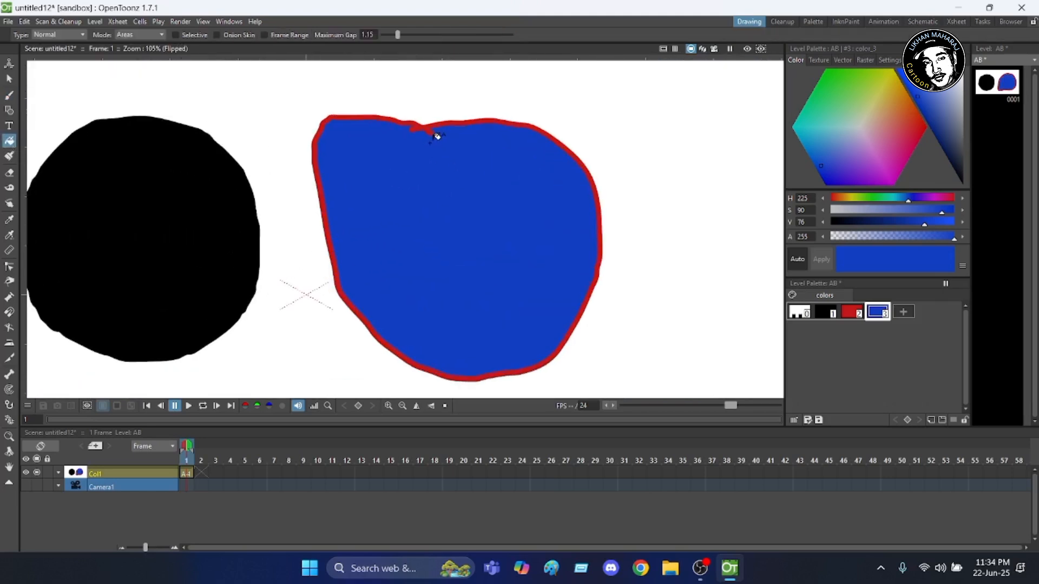
scroll(452, 106, up, 1)
scroll(445, 122, down, 2)
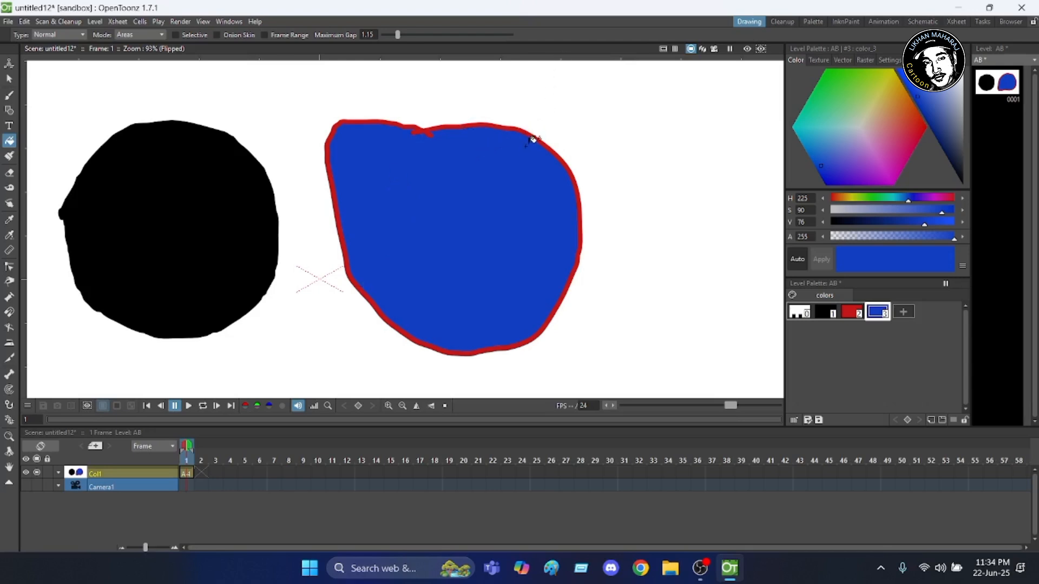
scroll(382, 118, down, 2)
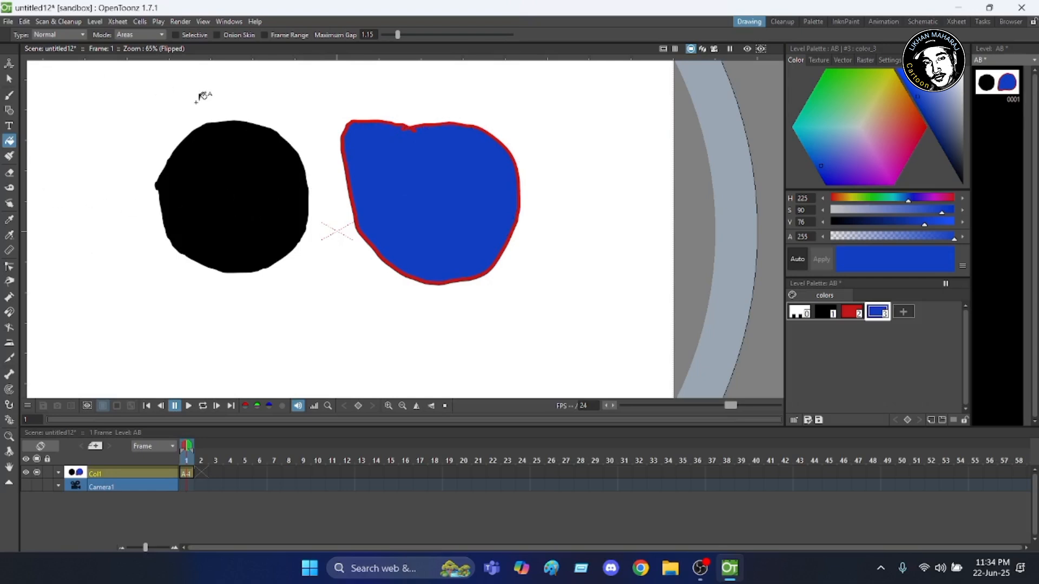
Step: Change black palette style 1 to red (H 0, S 88, V 83) to recolor the circle's outline and fill together
scroll(232, 158, up, 2)
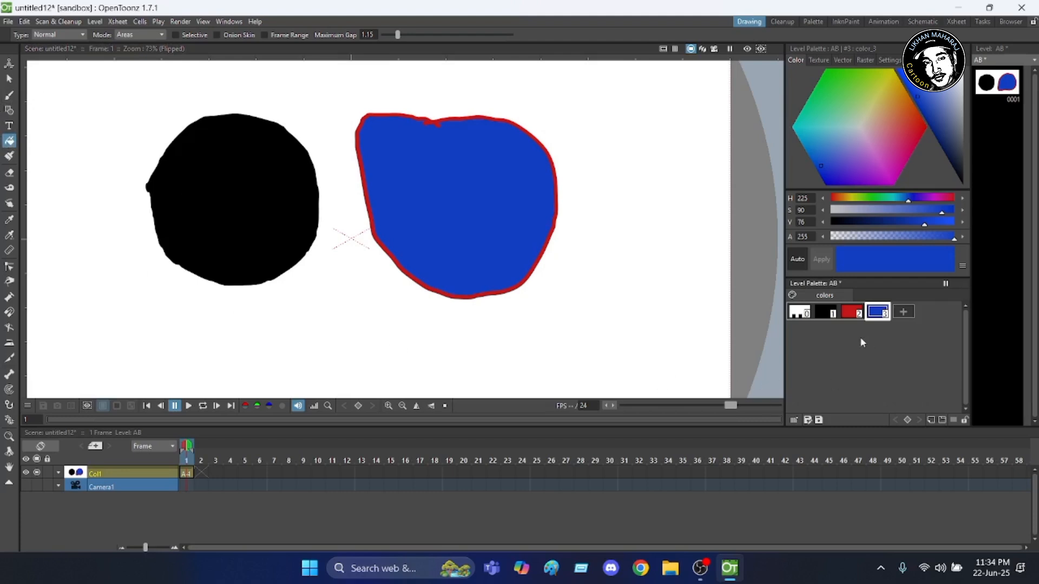
click(823, 314)
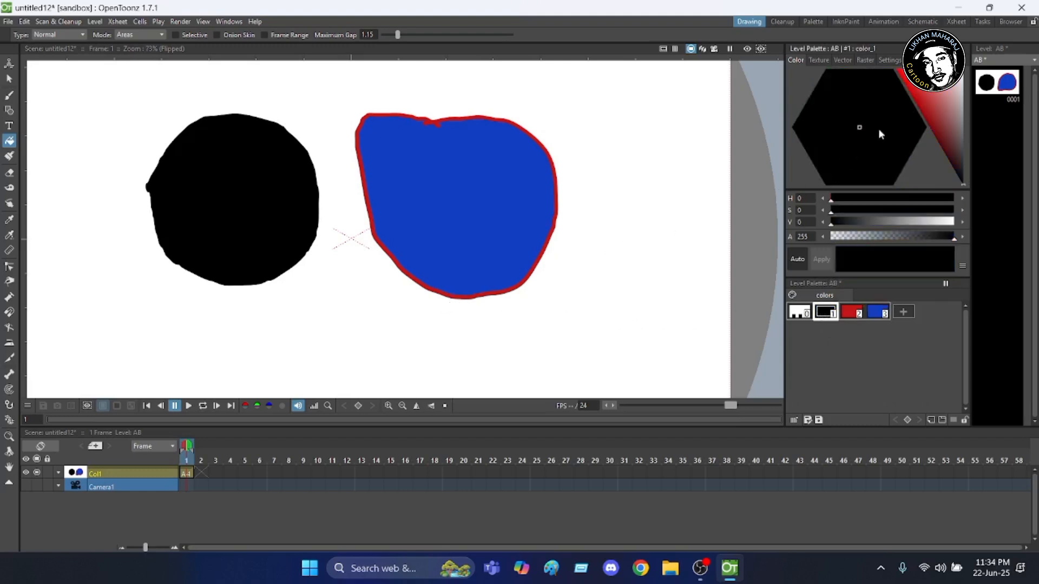
click(912, 87)
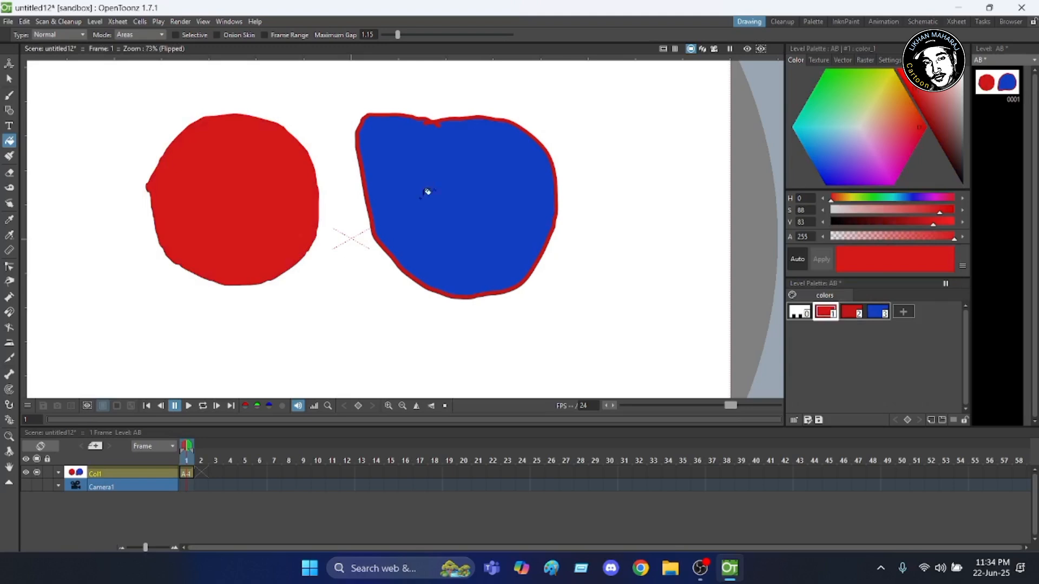
scroll(133, 135, up, 2)
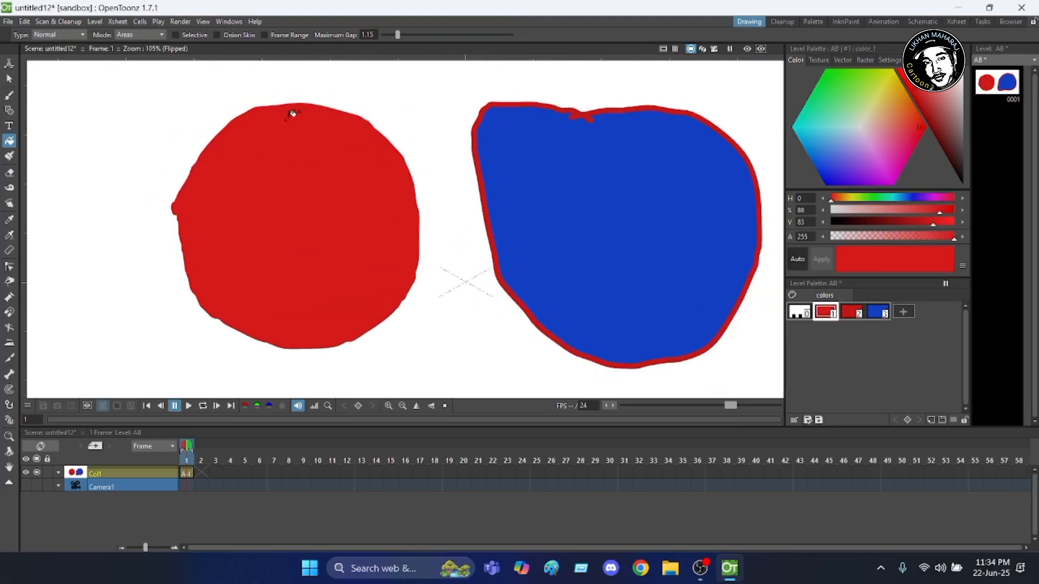
scroll(240, 109, down, 1)
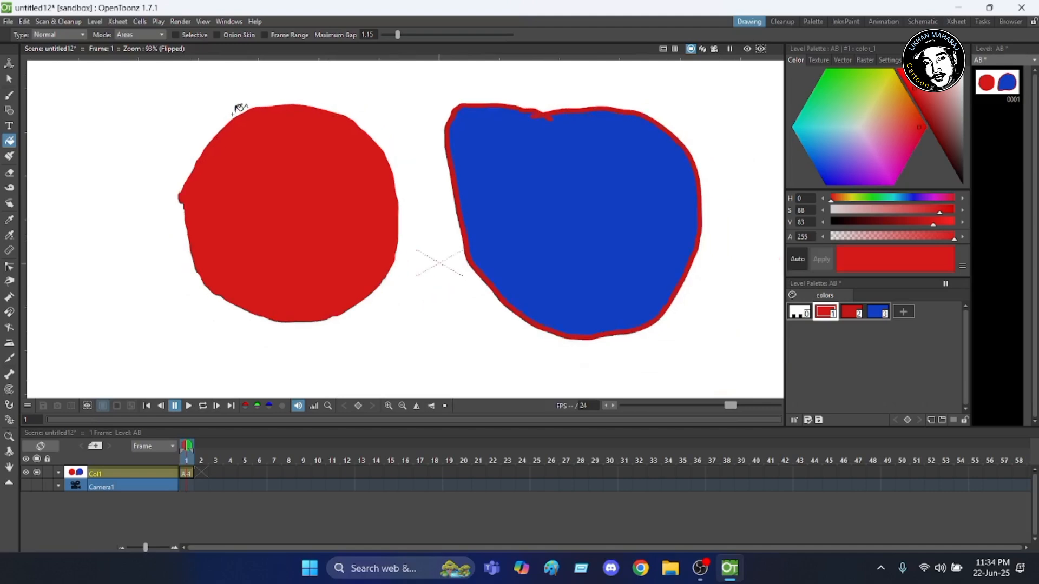
scroll(241, 117, up, 2)
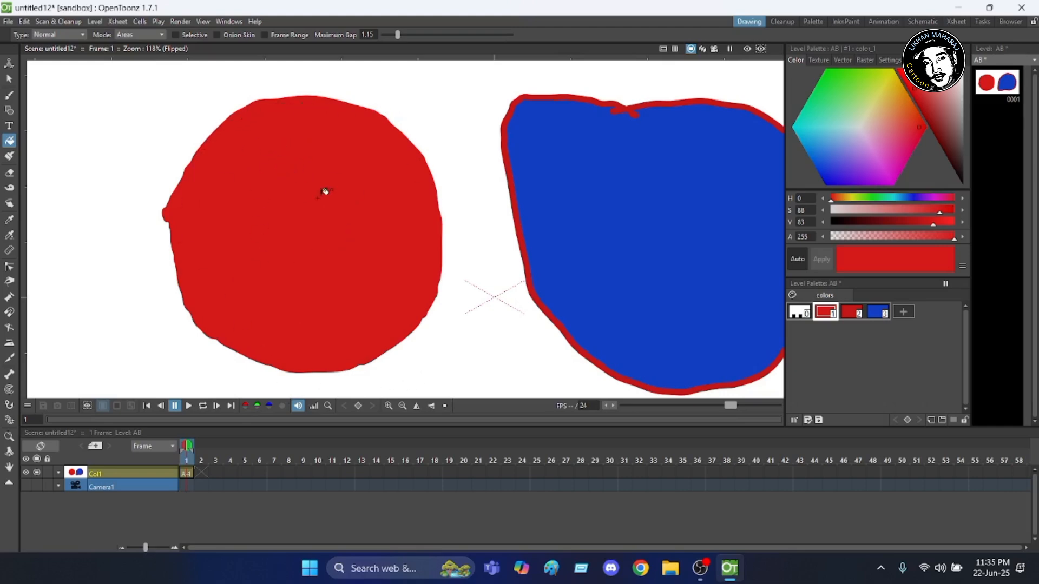
scroll(243, 144, down, 1)
scroll(242, 139, up, 2)
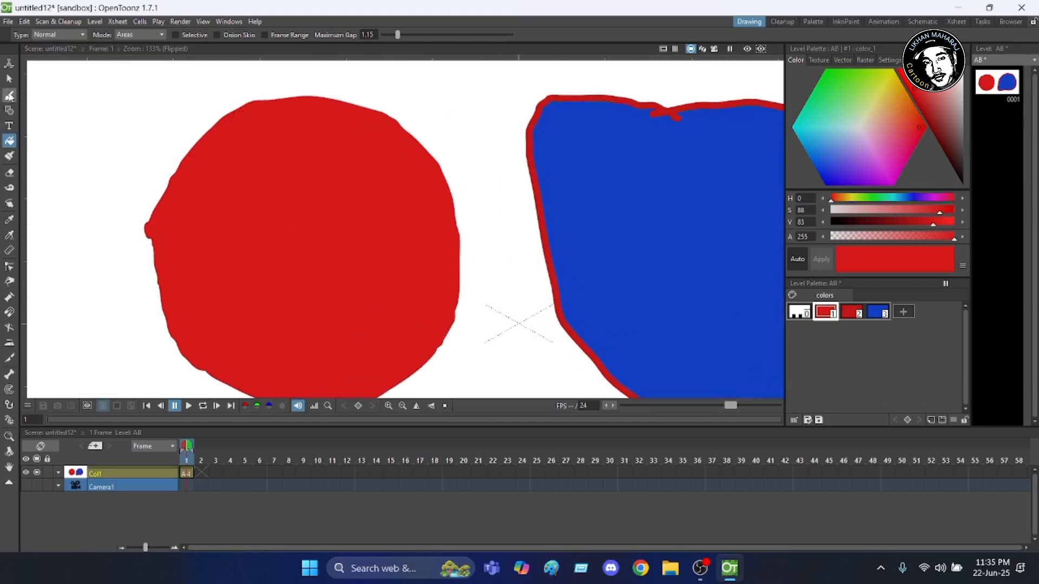
Step: Select the red circle's outline stroke and assign it blue palette style 3
click(11, 97)
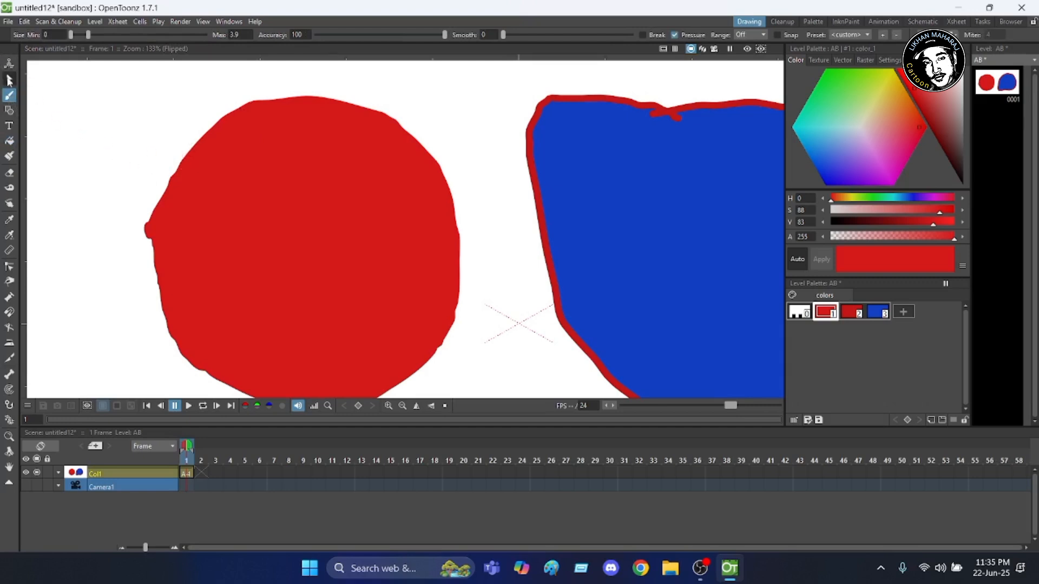
click(10, 79)
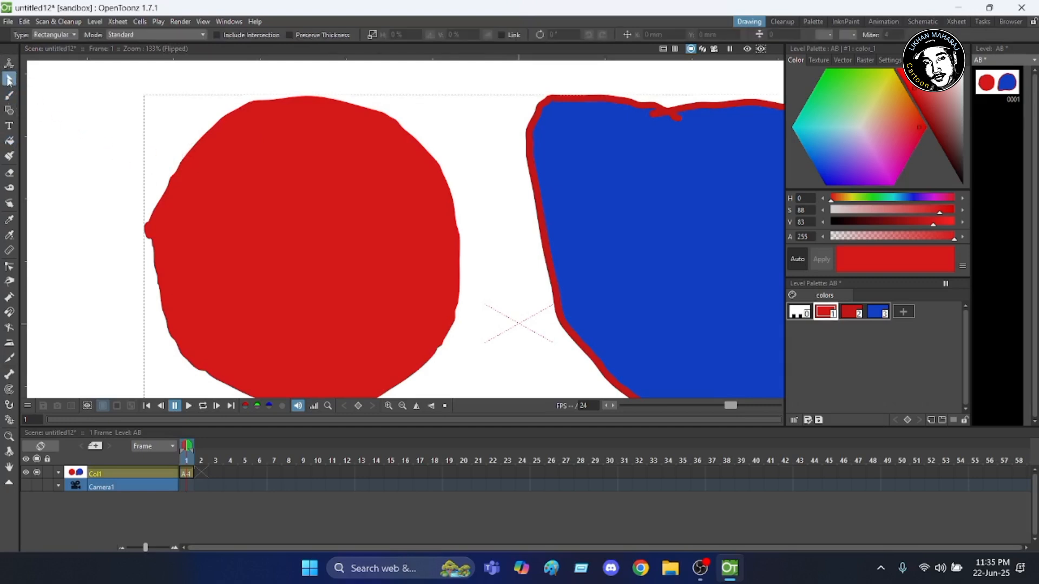
click(182, 164)
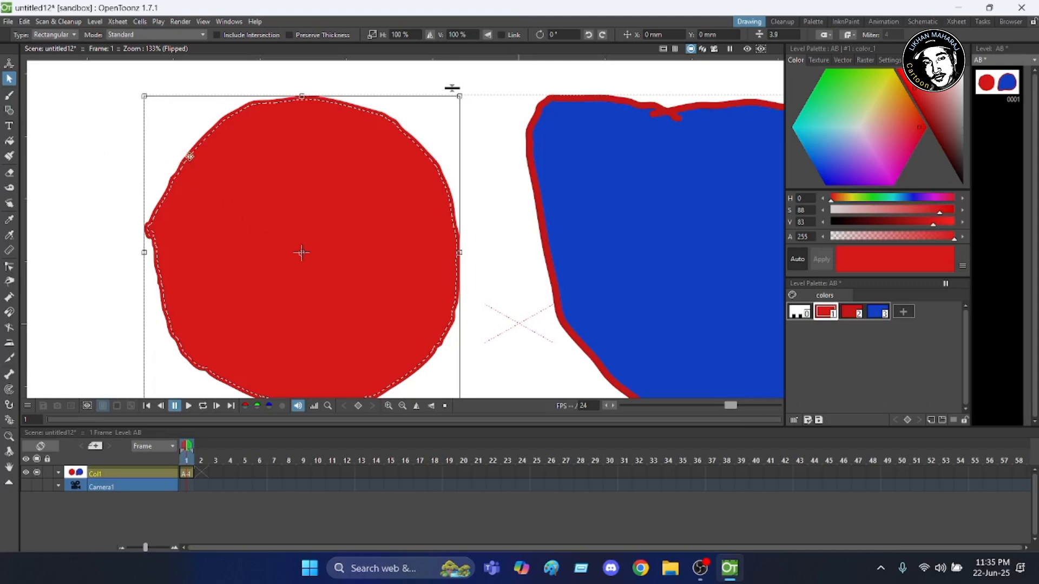
scroll(182, 152, down, 1)
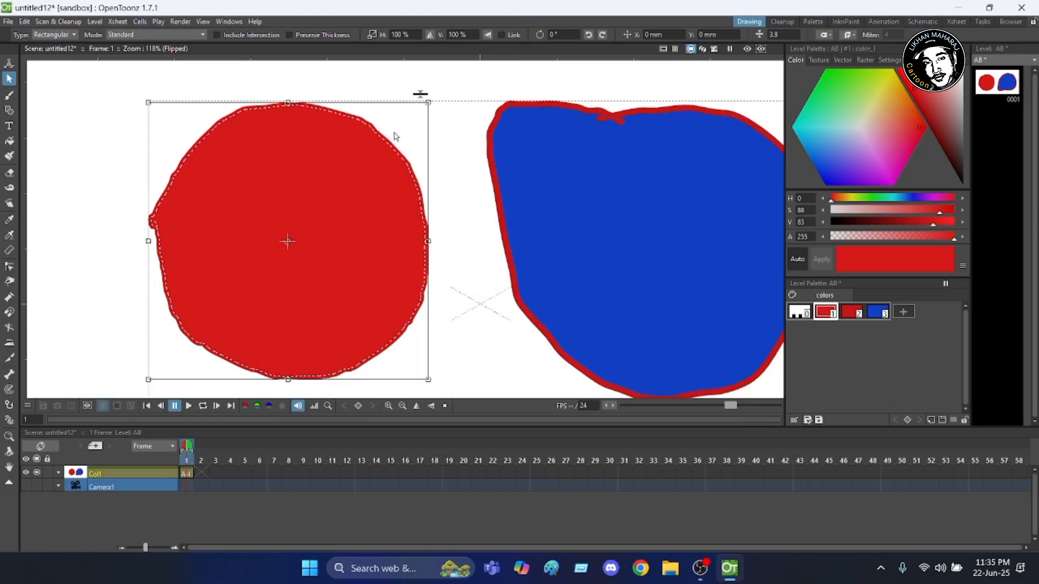
mouse_move(383, 142)
mouse_down()
mouse_move(441, 136)
mouse_move(441, 98)
mouse_move(309, 73)
mouse_move(263, 77)
mouse_move(241, 111)
mouse_move(296, 146)
mouse_move(348, 115)
mouse_move(309, 105)
mouse_move(343, 117)
mouse_move(308, 124)
mouse_move(329, 144)
mouse_move(371, 146)
mouse_move(384, 117)
mouse_move(359, 125)
mouse_move(372, 148)
mouse_move(394, 132)
mouse_move(384, 141)
mouse_up()
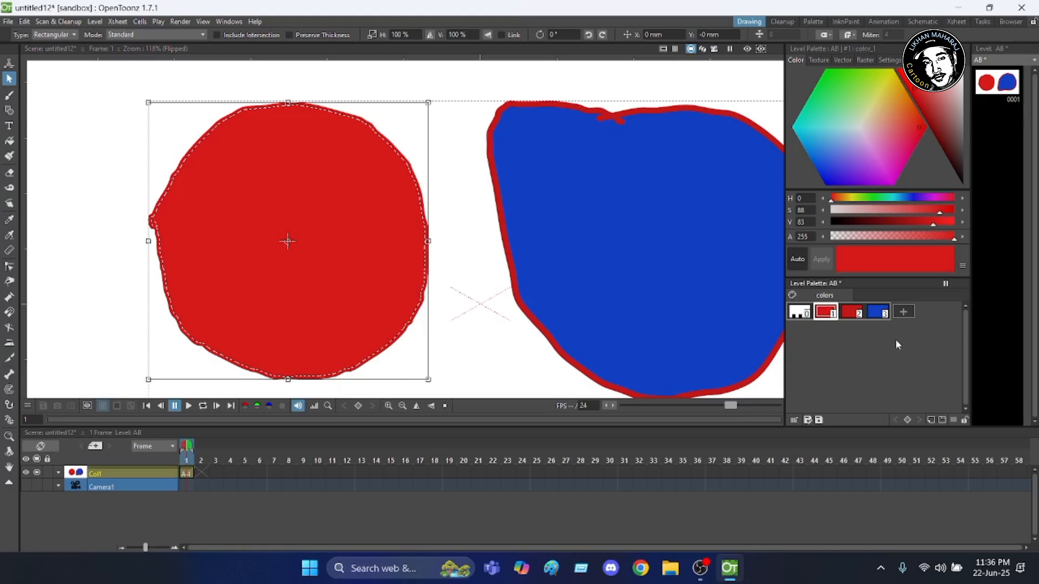
click(878, 316)
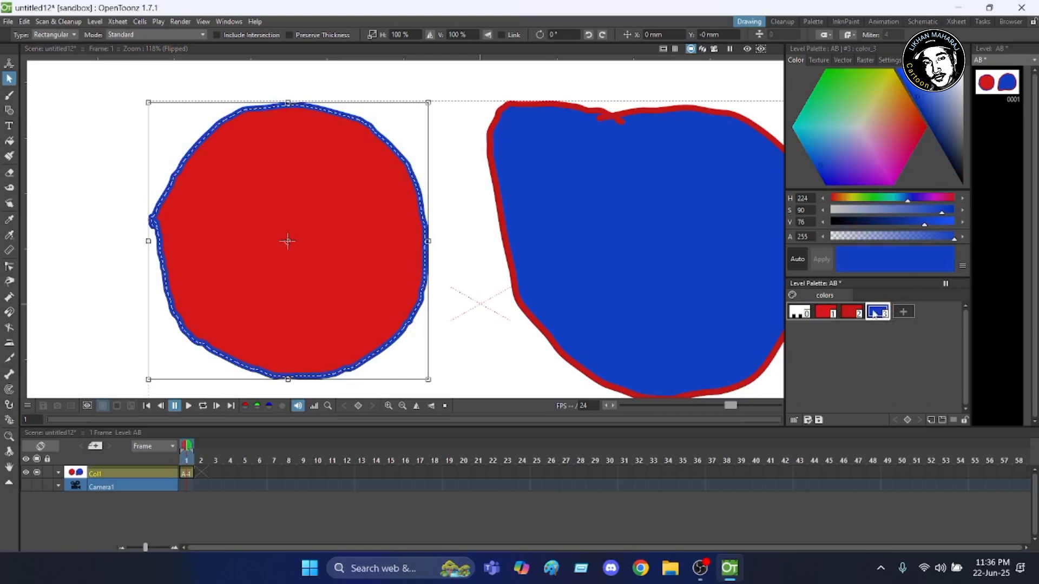
scroll(243, 159, up, 2)
scroll(255, 143, down, 3)
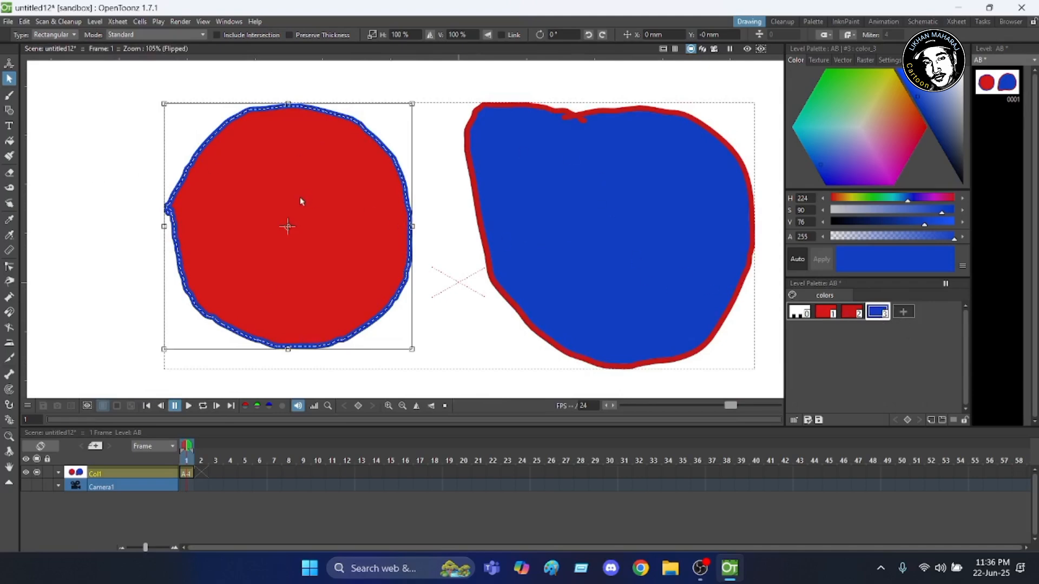
Step: Add a green palette style (H 120, S 94, V 76) and move the blue-outlined circle about -26.11 mm in X and 6.68 mm in Y
click(903, 312)
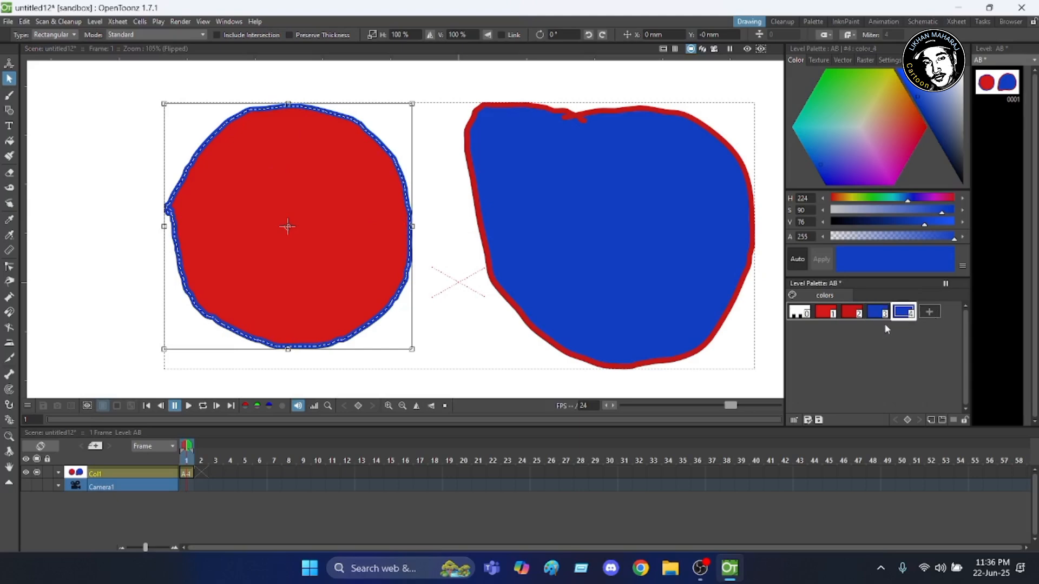
click(827, 72)
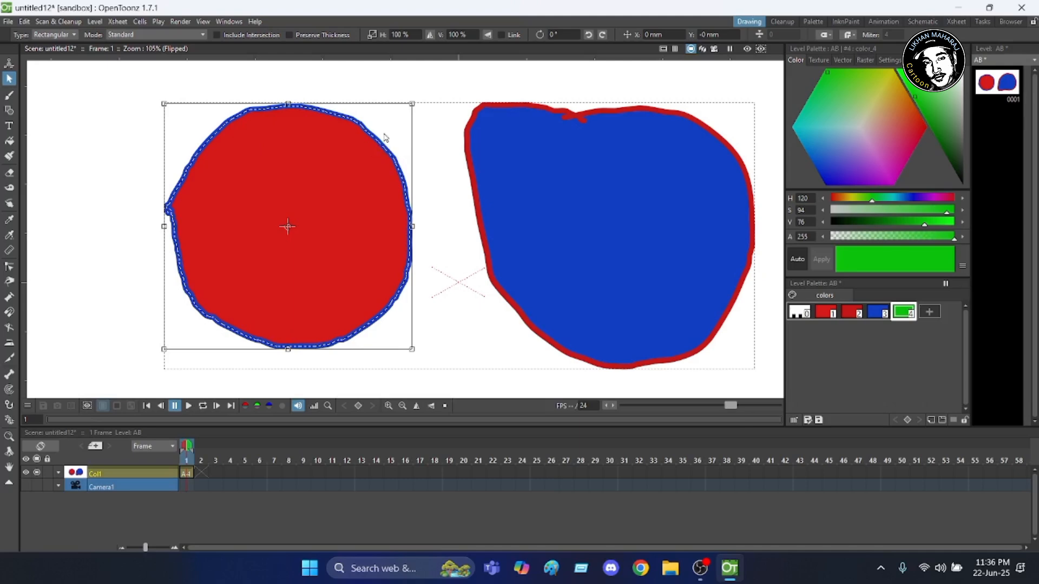
mouse_move(373, 136)
mouse_down()
mouse_move(405, 129)
mouse_move(345, 101)
mouse_move(287, 132)
mouse_move(309, 153)
mouse_up()
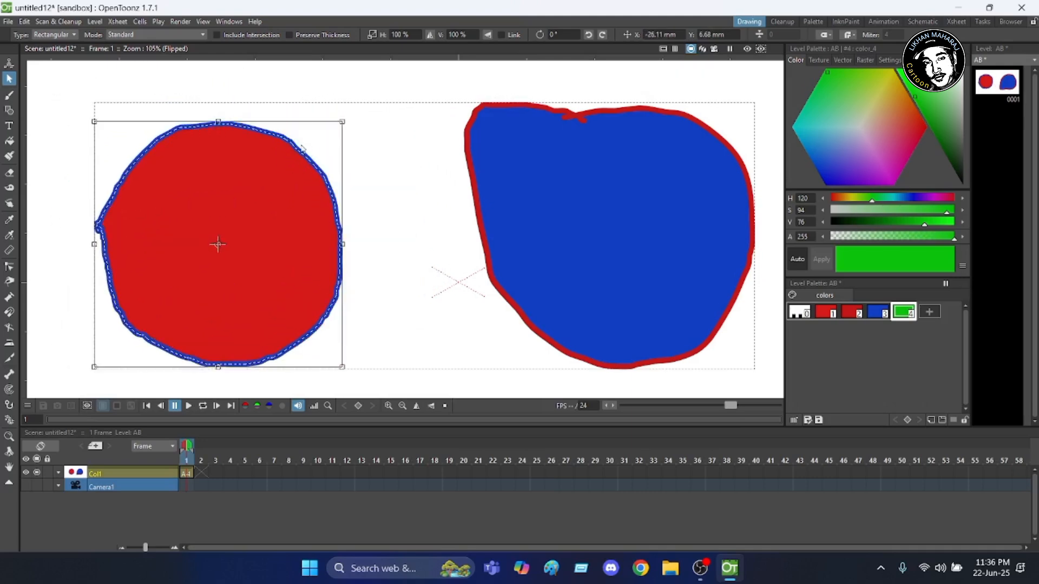
Step: Deselect the circle's stroke and change blue palette style 3 to green (H 130, S 93, V 76)
click(302, 148)
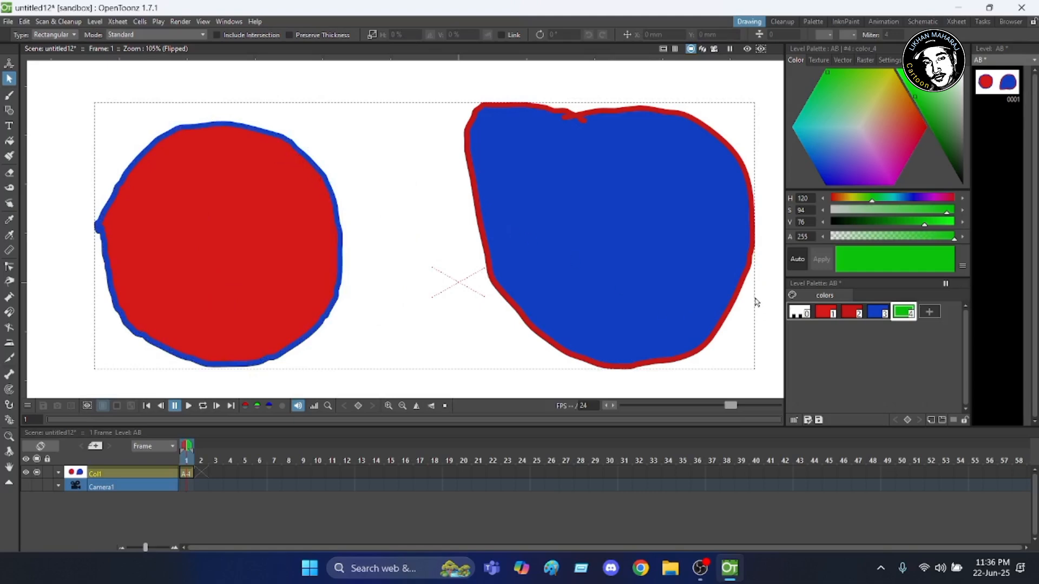
click(881, 316)
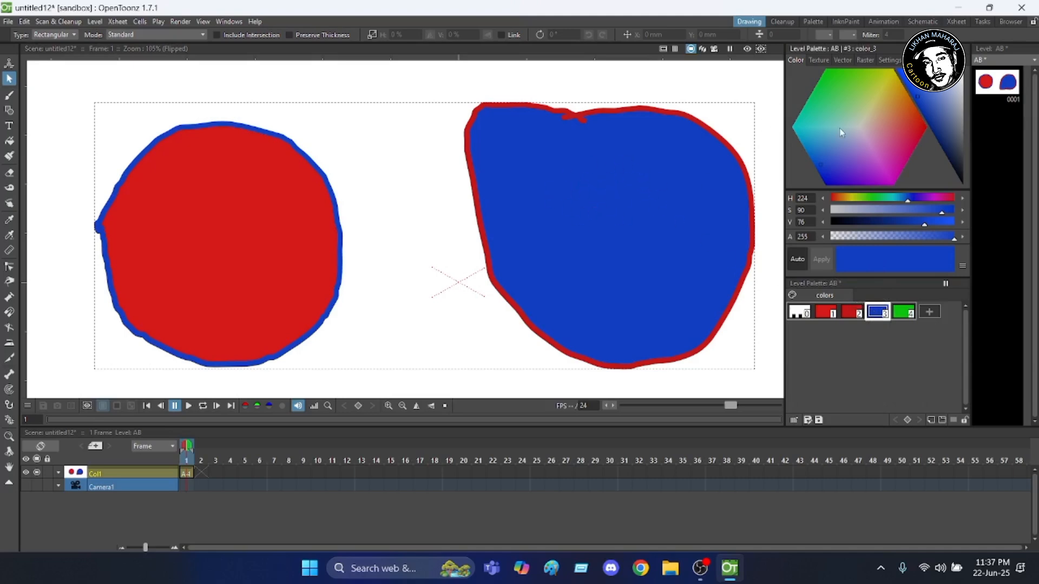
click(822, 87)
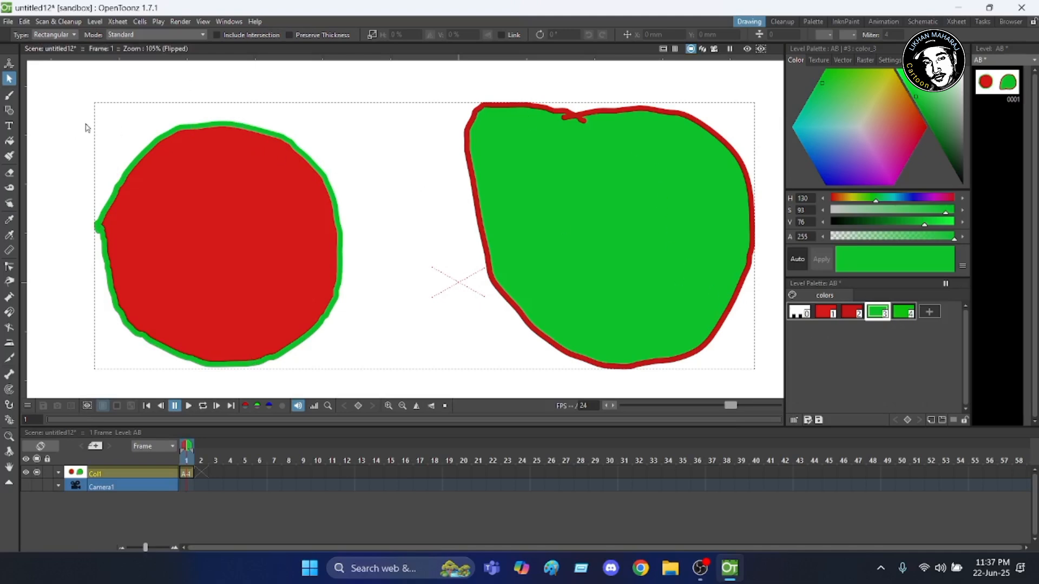
Step: Select the red circle's outline, assign it palette style 4, and recolor that style yellow (H 60, S 94, V 76)
click(169, 133)
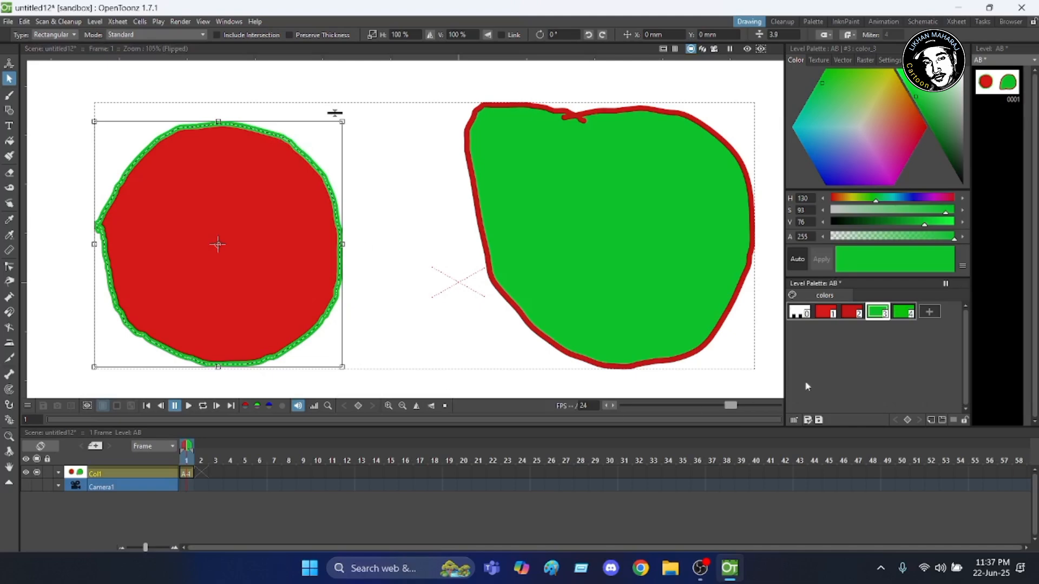
click(905, 316)
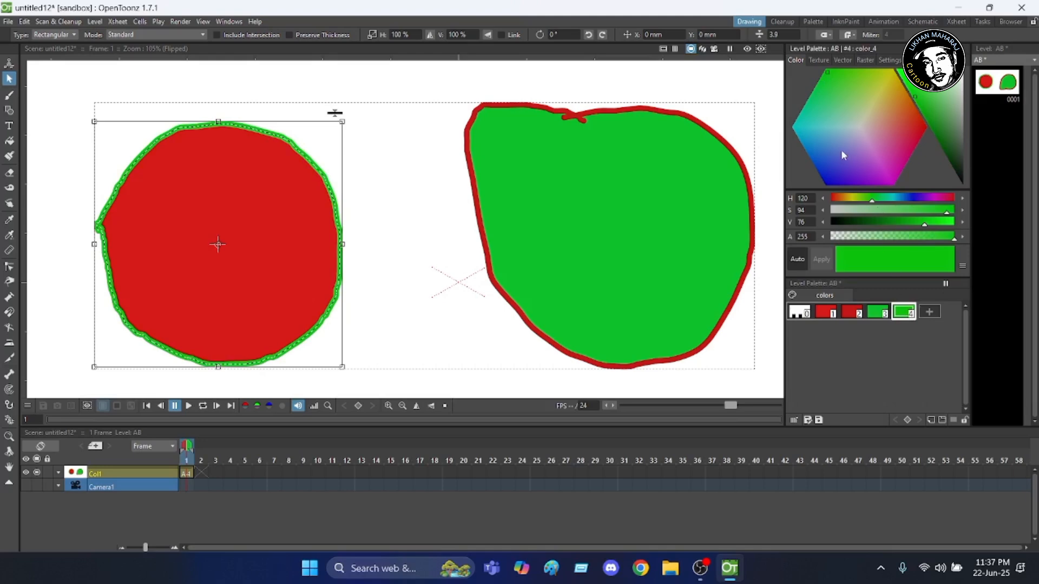
click(840, 180)
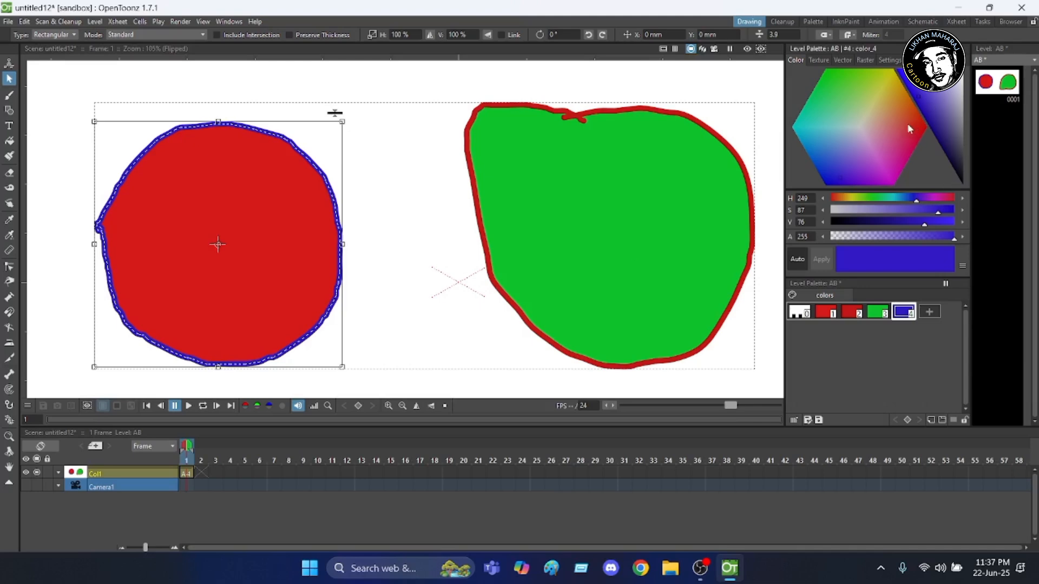
click(876, 84)
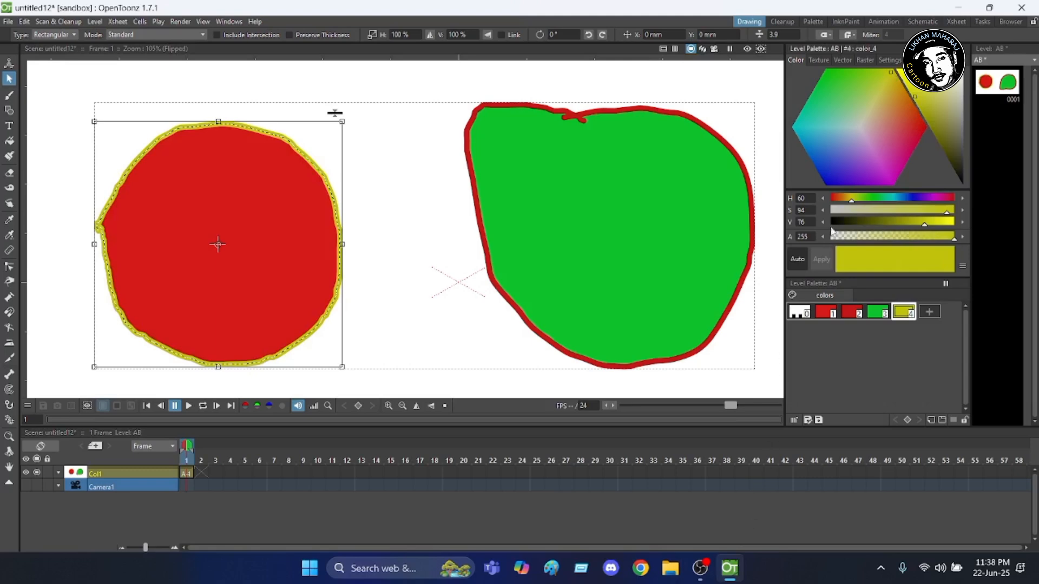
Step: Reselect the circle's yellow outline, move the circle about 29.01 mm in X and -20.01 mm in Y, and deselect it
scroll(242, 135, down, 3)
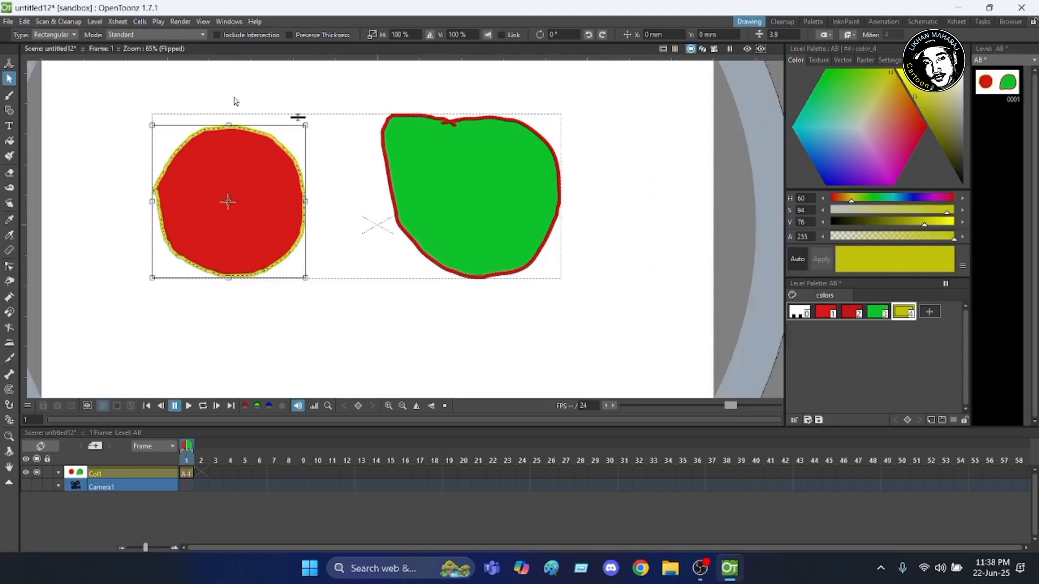
scroll(186, 100, up, 1)
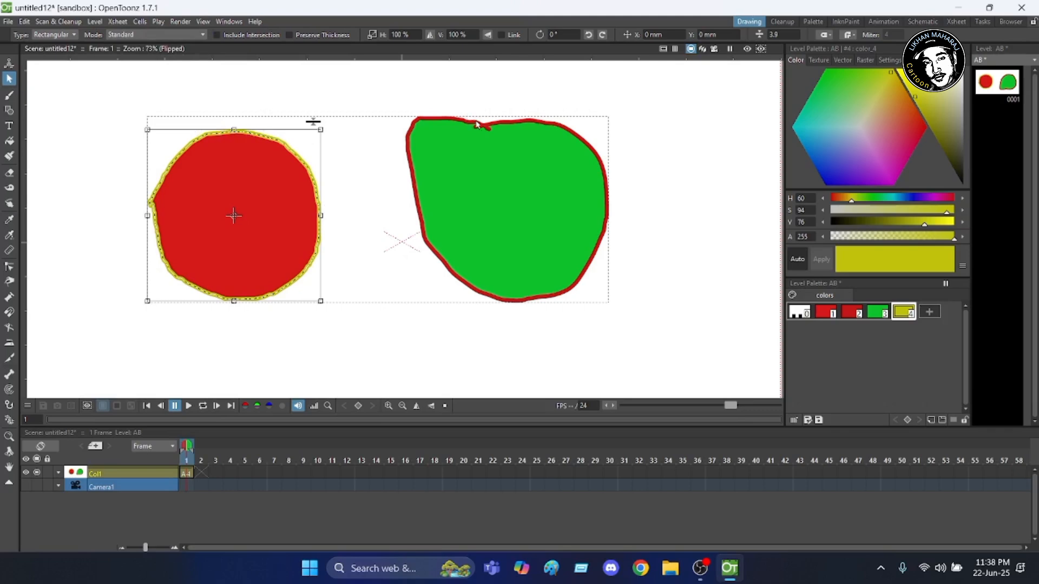
click(241, 187)
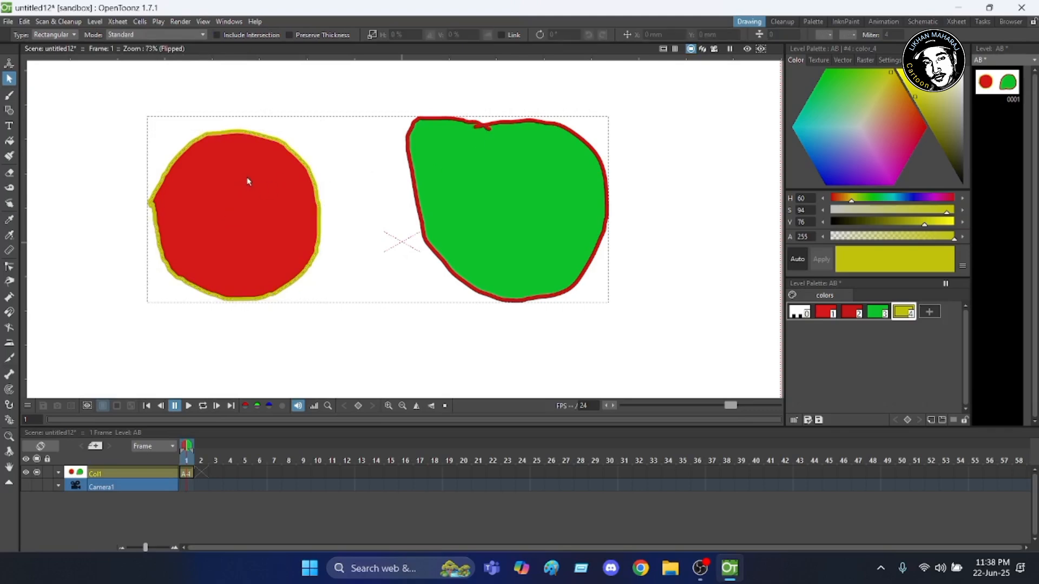
click(248, 142)
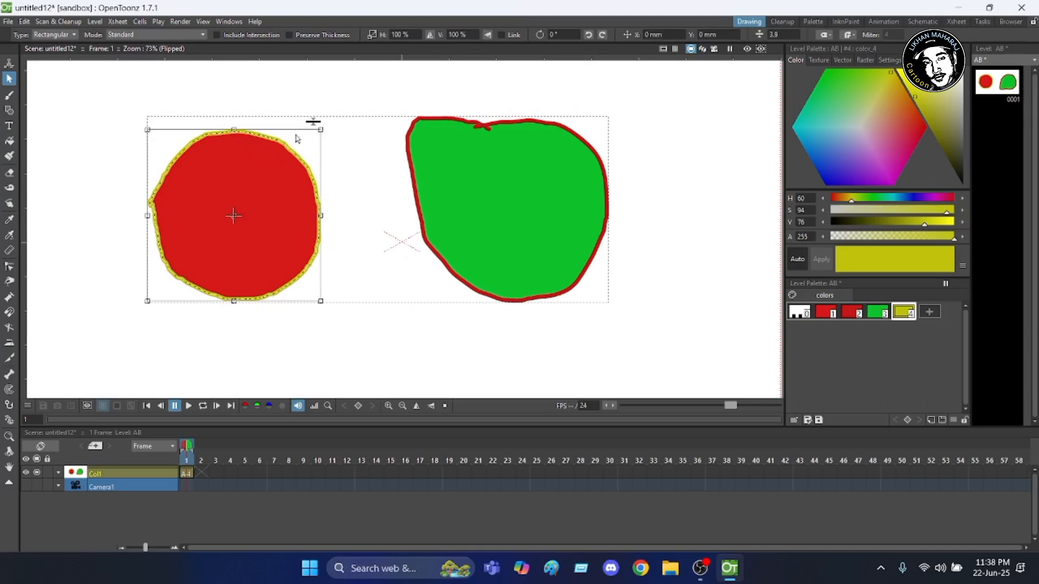
drag(290, 131, 323, 130)
drag(288, 142, 387, 85)
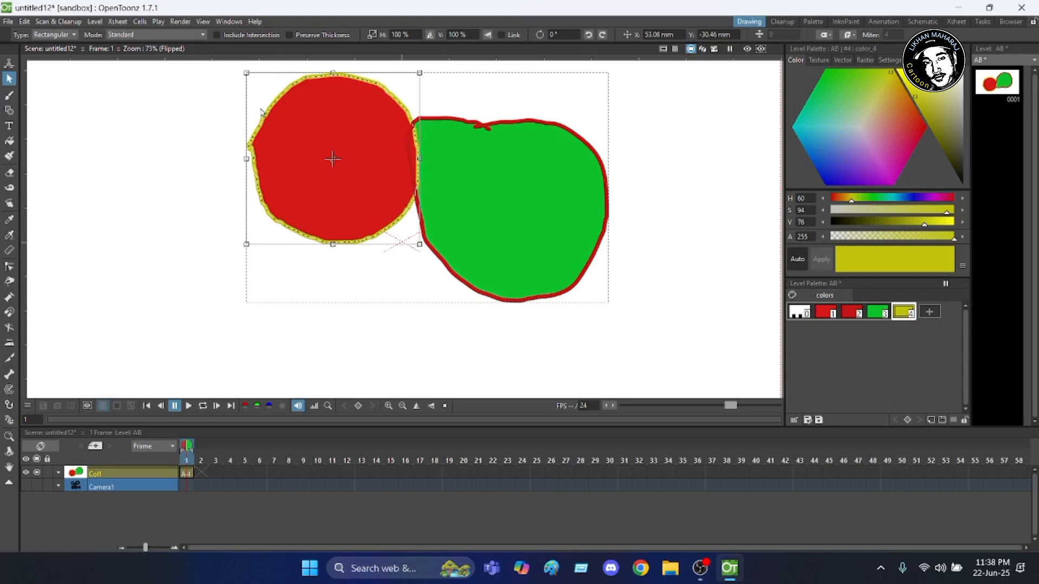
drag(267, 107, 133, 189)
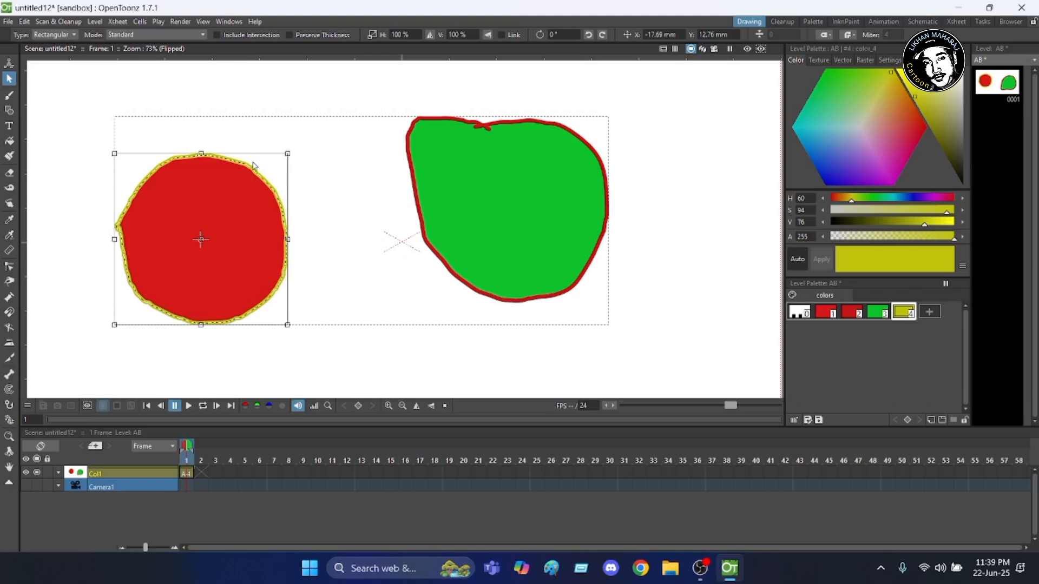
drag(257, 165, 361, 93)
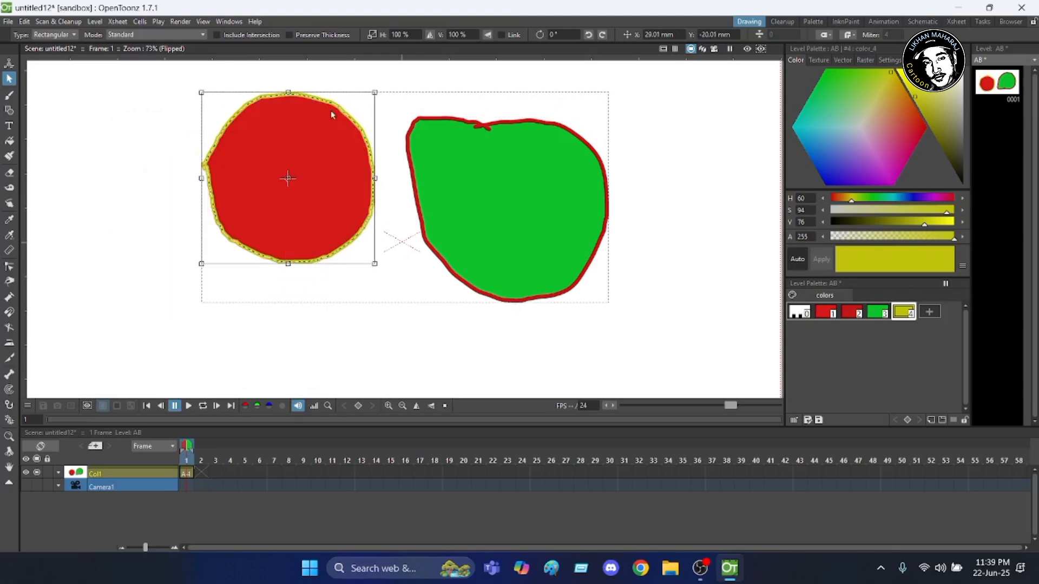
click(215, 119)
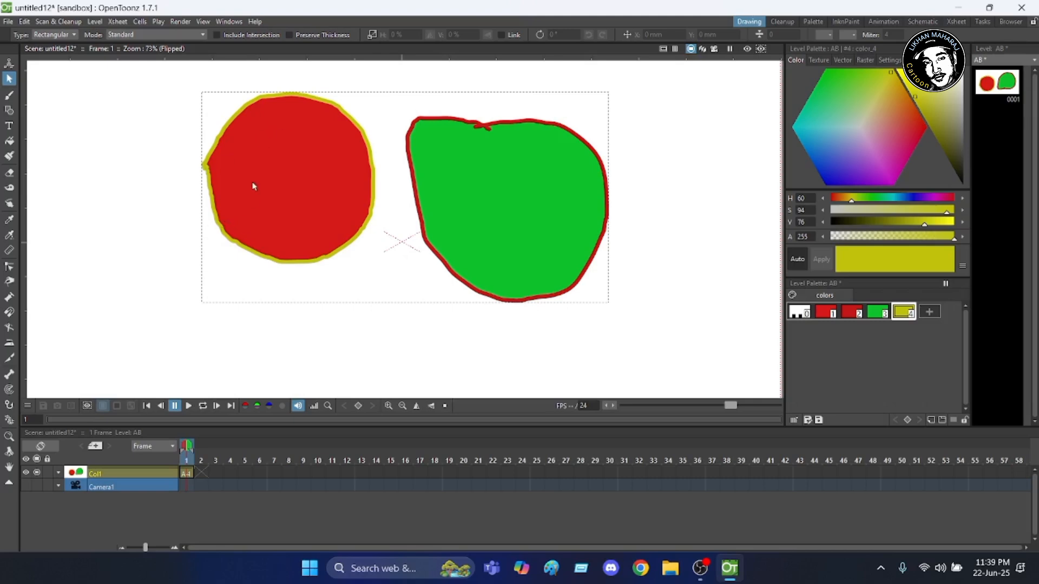
Step: Select the circle's yellow outline, group it, and move the group about 0.77 mm in X and -1.54 mm in Y
scroll(466, 70, up, 1)
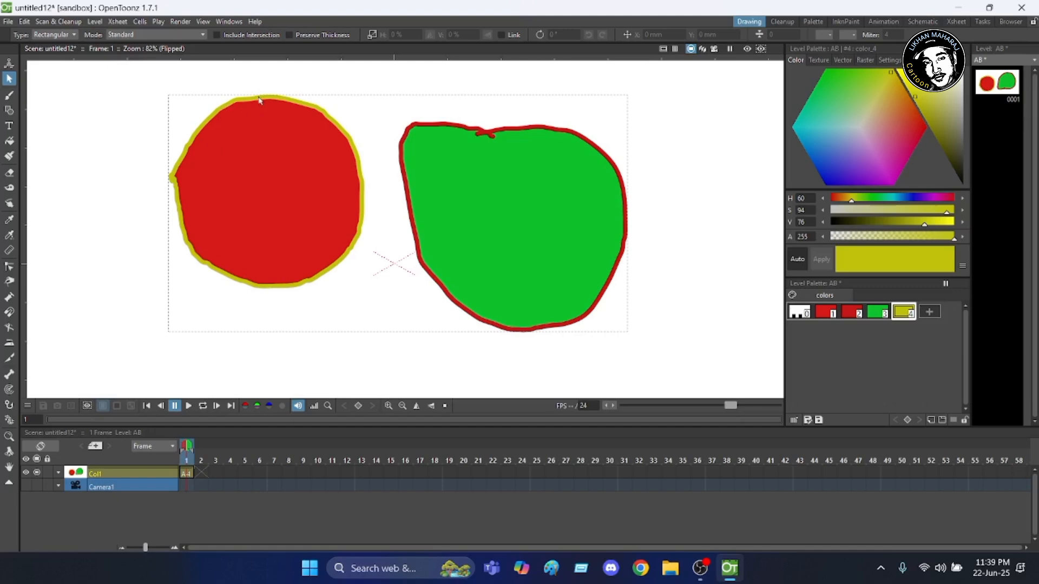
click(219, 114)
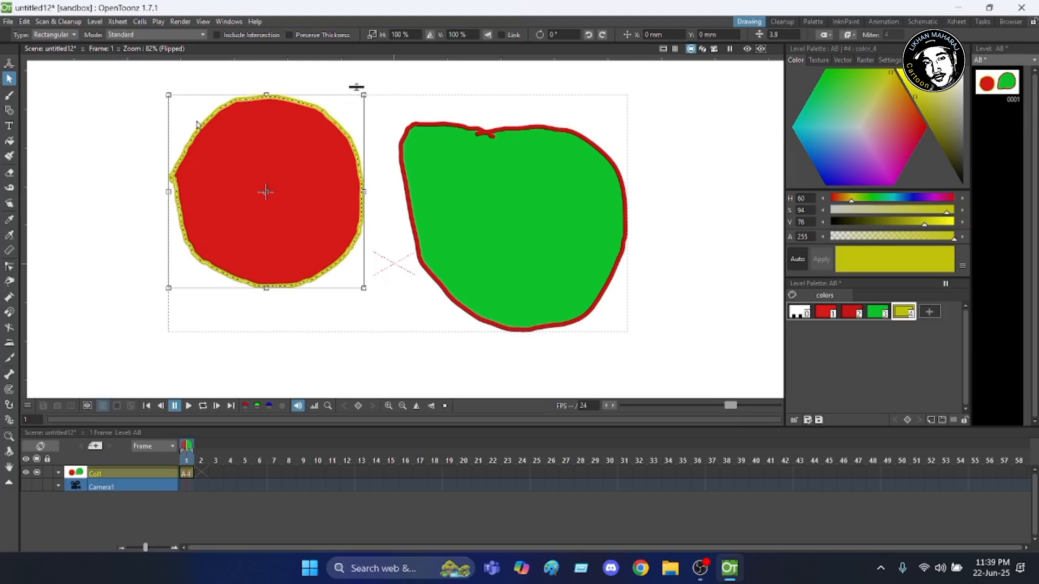
right_click(290, 168)
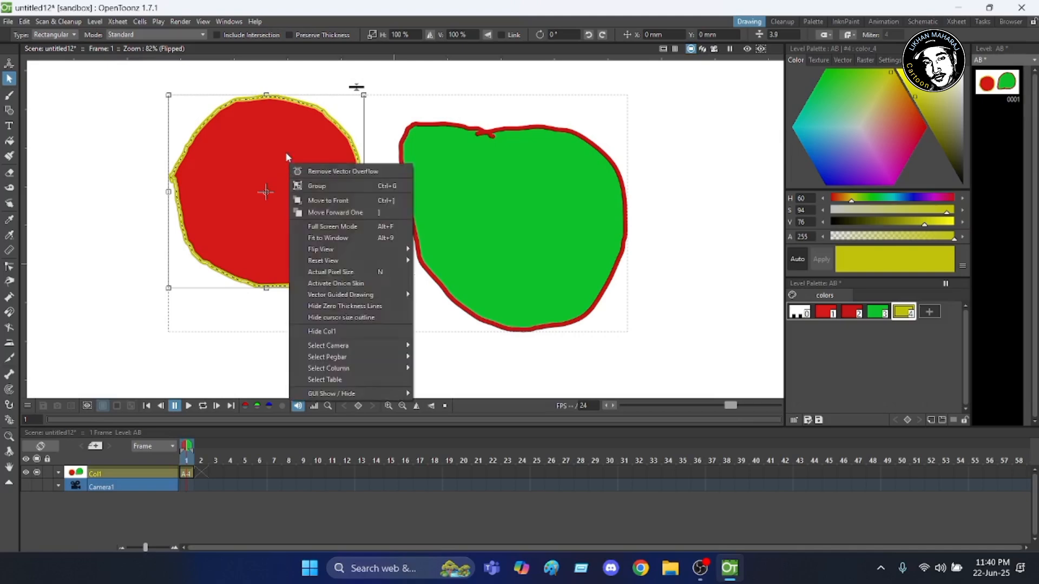
click(317, 186)
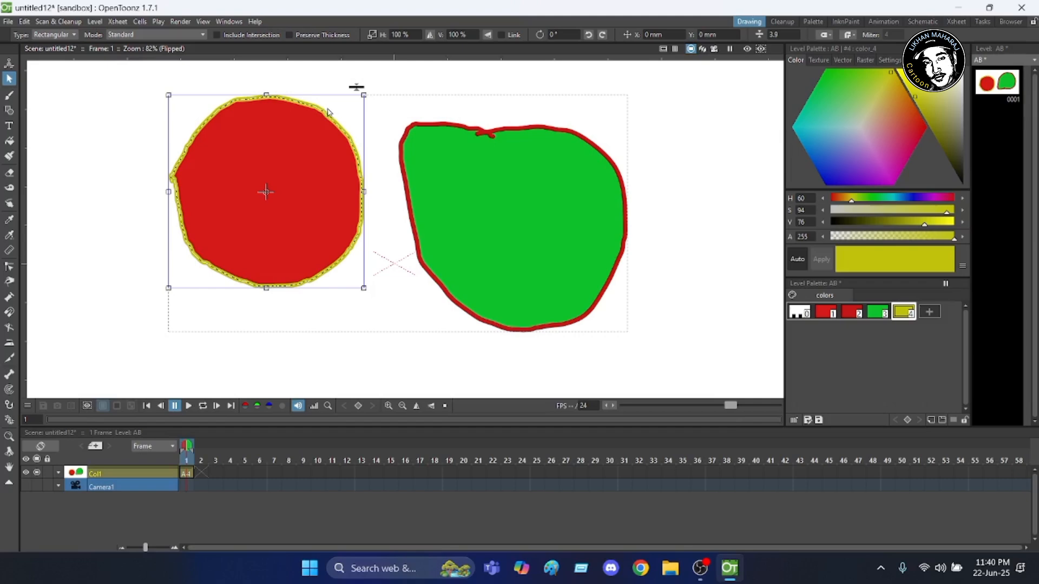
mouse_move(322, 109)
mouse_down()
mouse_move(409, 77)
mouse_move(367, 100)
mouse_move(244, 131)
mouse_move(323, 105)
mouse_up()
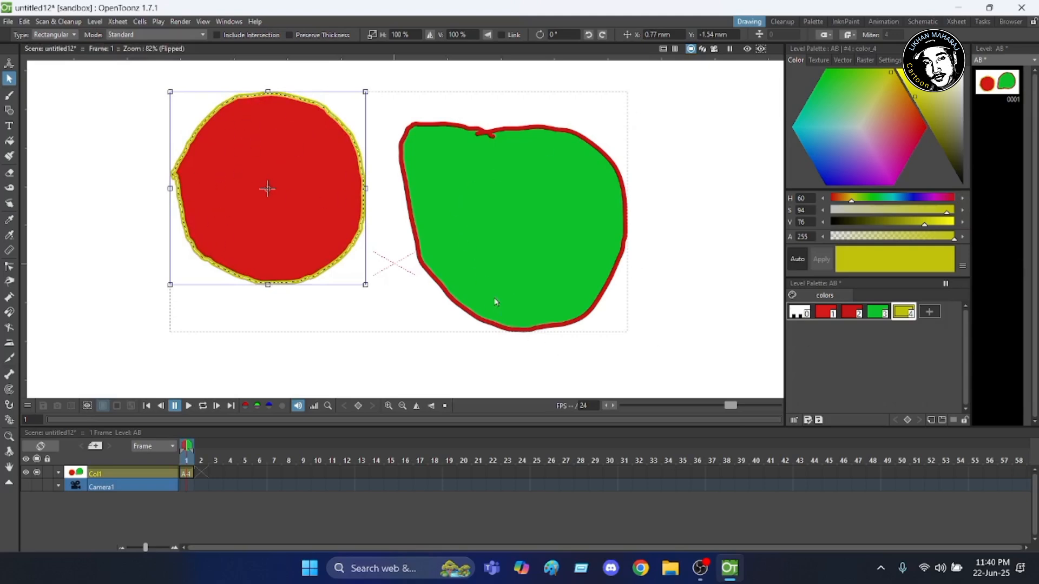
Step: Enter the circle's group for isolated editing and exit it again, repeating the switch three times
scroll(332, 102, up, 1)
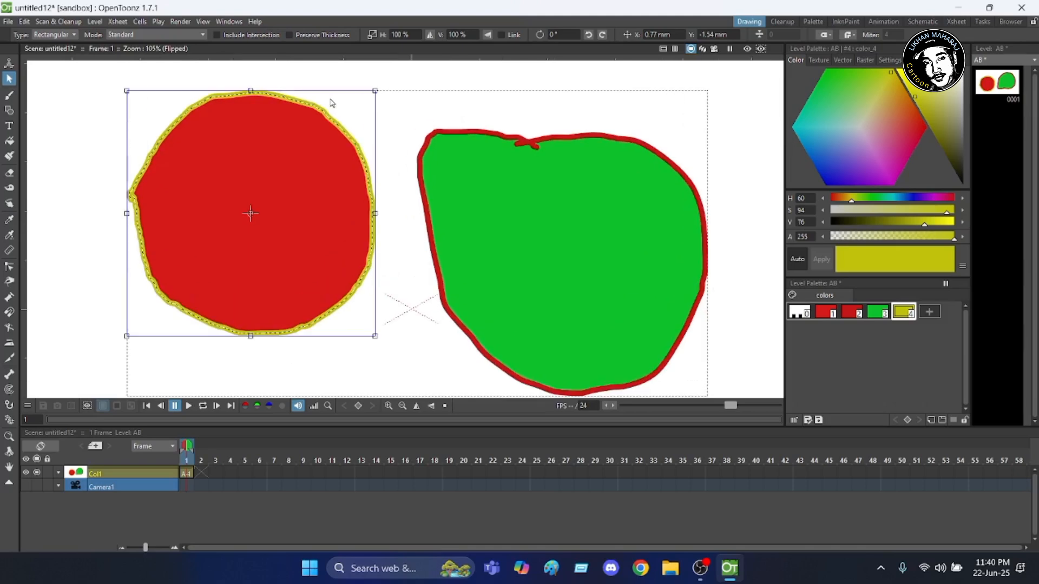
scroll(332, 102, down, 1)
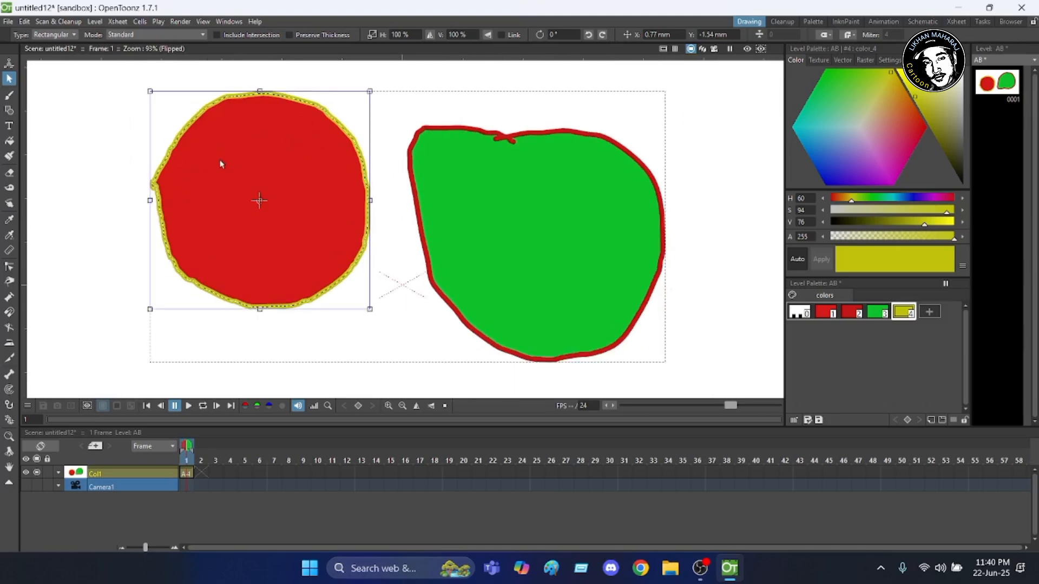
key(Escape)
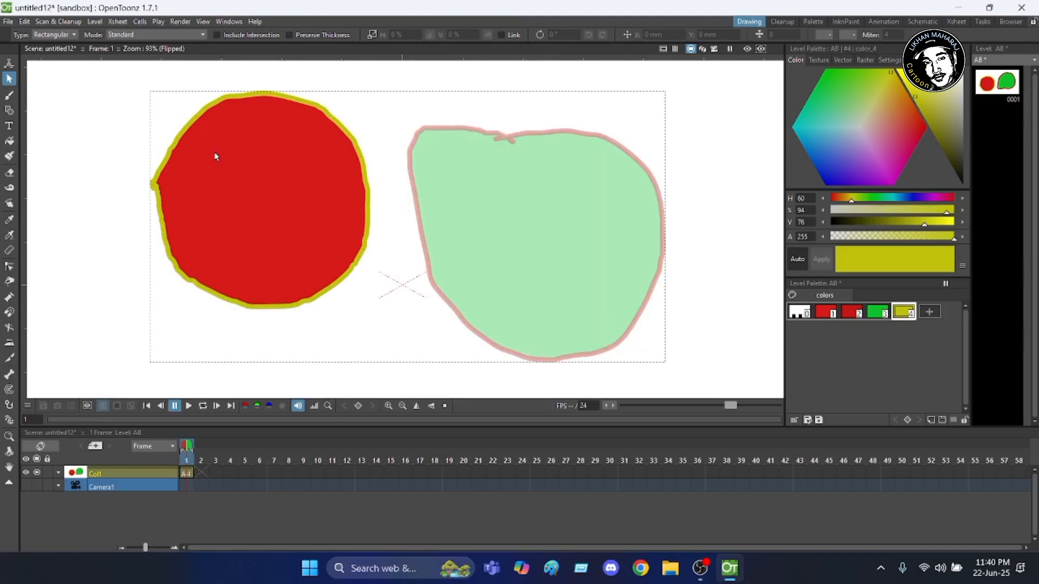
scroll(321, 205, down, 2)
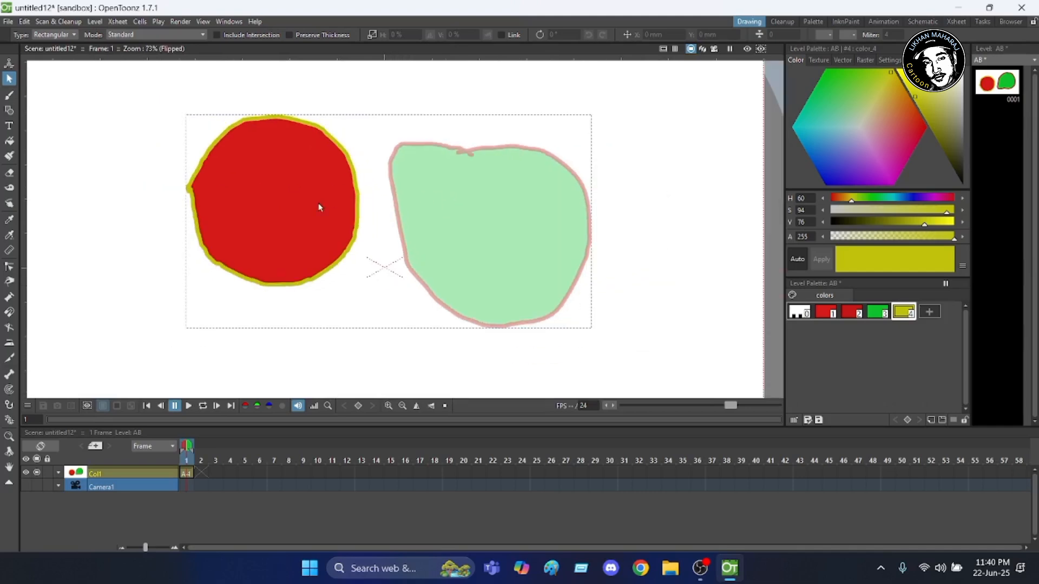
double_click(425, 202)
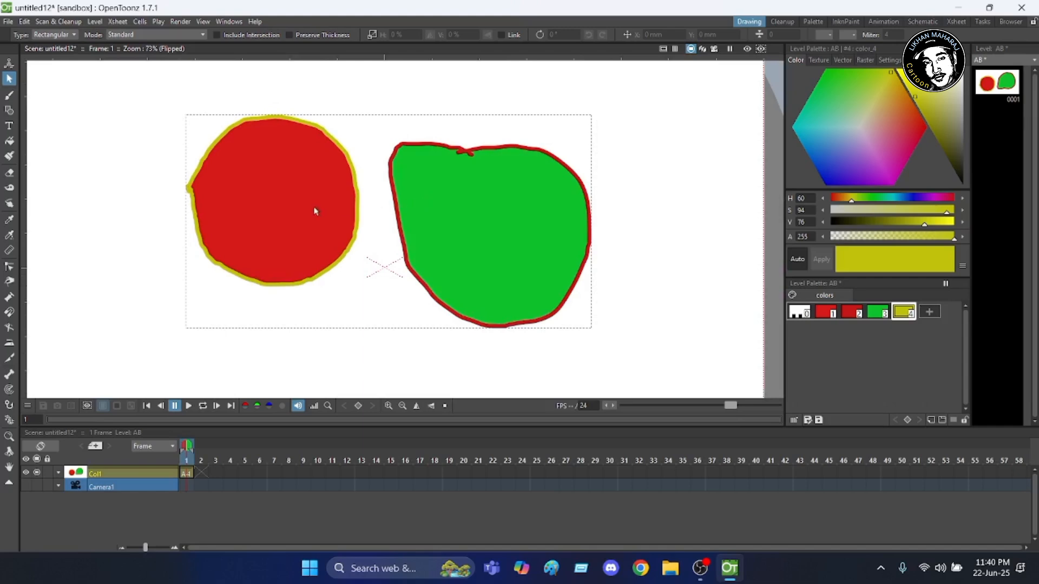
double_click(300, 208)
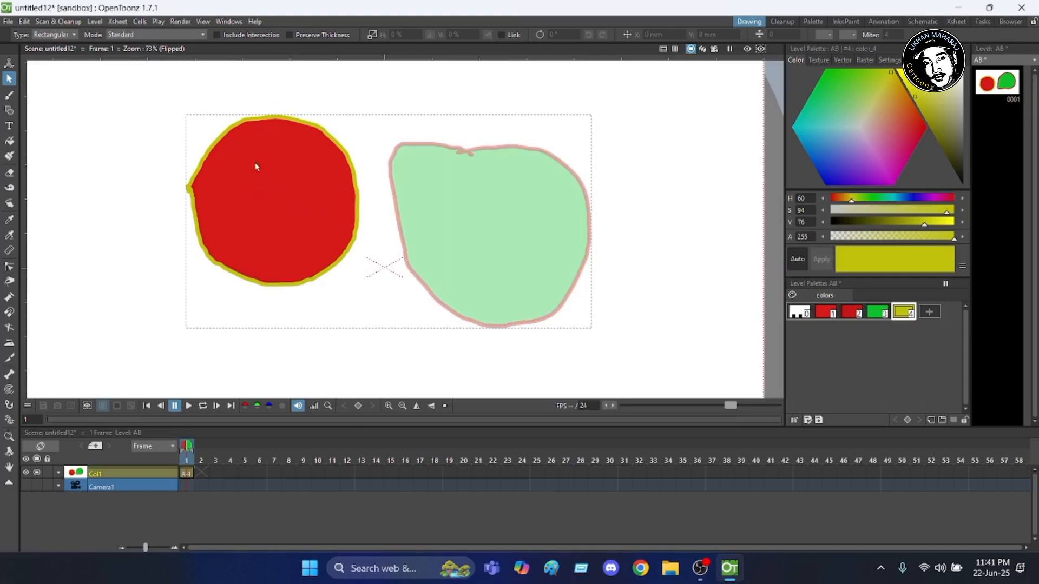
double_click(273, 201)
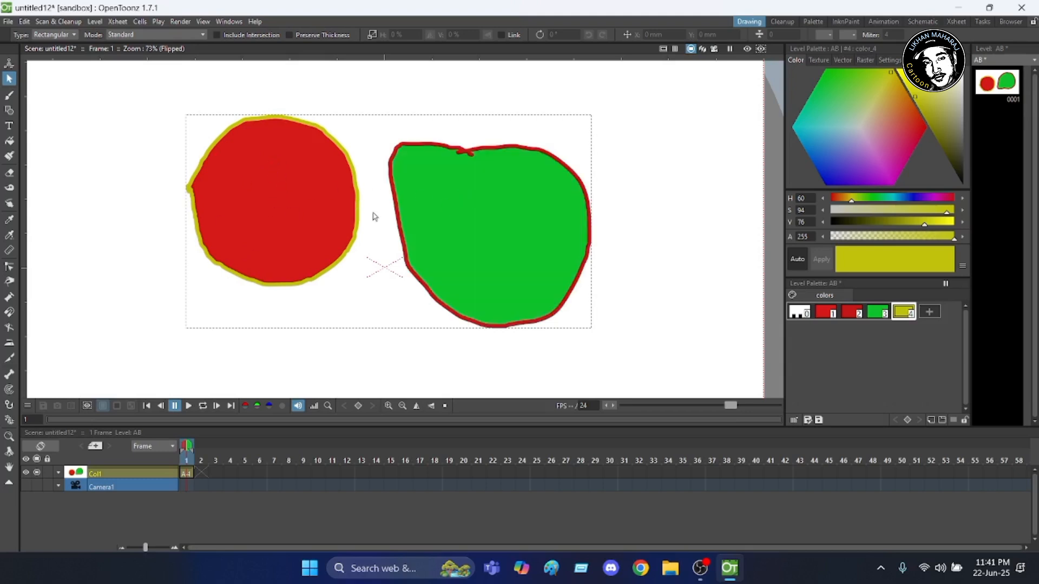
double_click(266, 206)
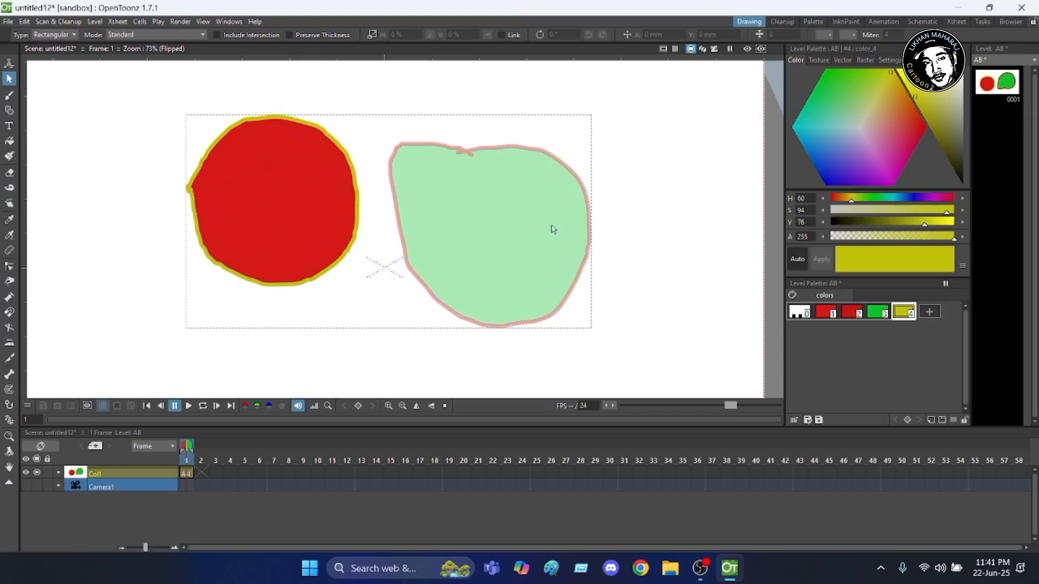
double_click(511, 235)
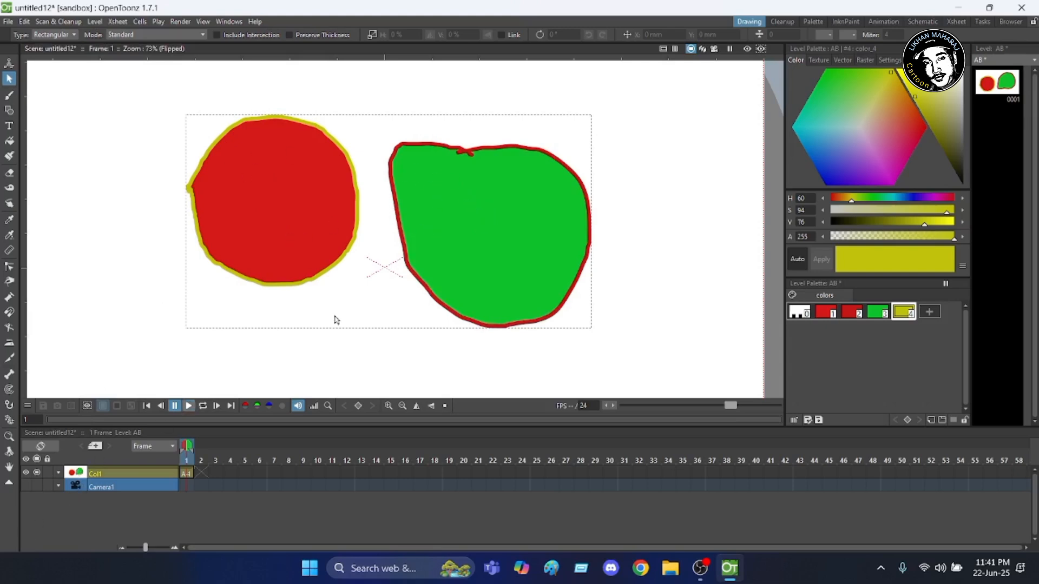
Step: Select the green shape's red outline stroke, group it, and ungroup it again
click(485, 152)
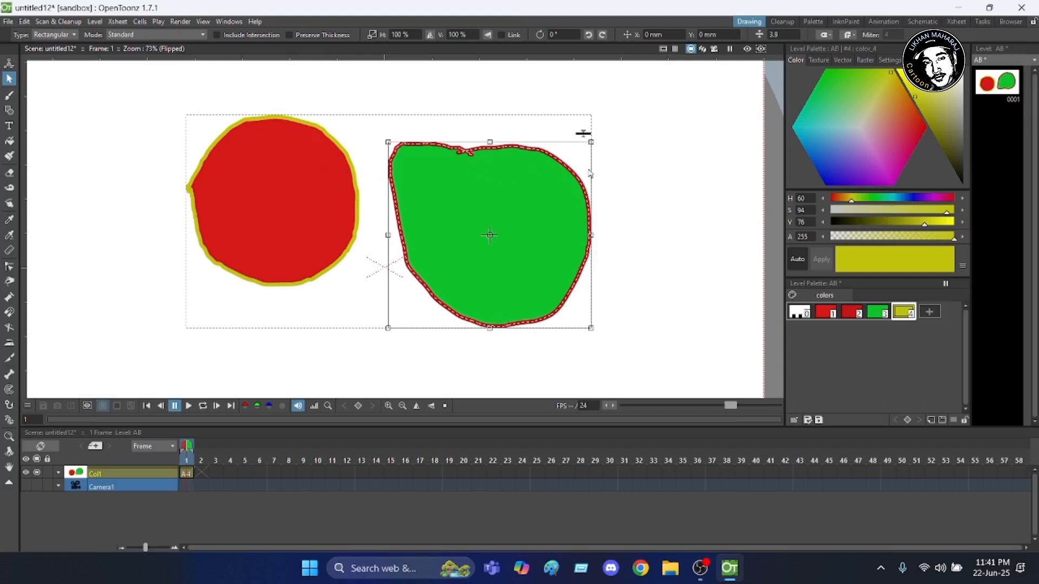
click(566, 128)
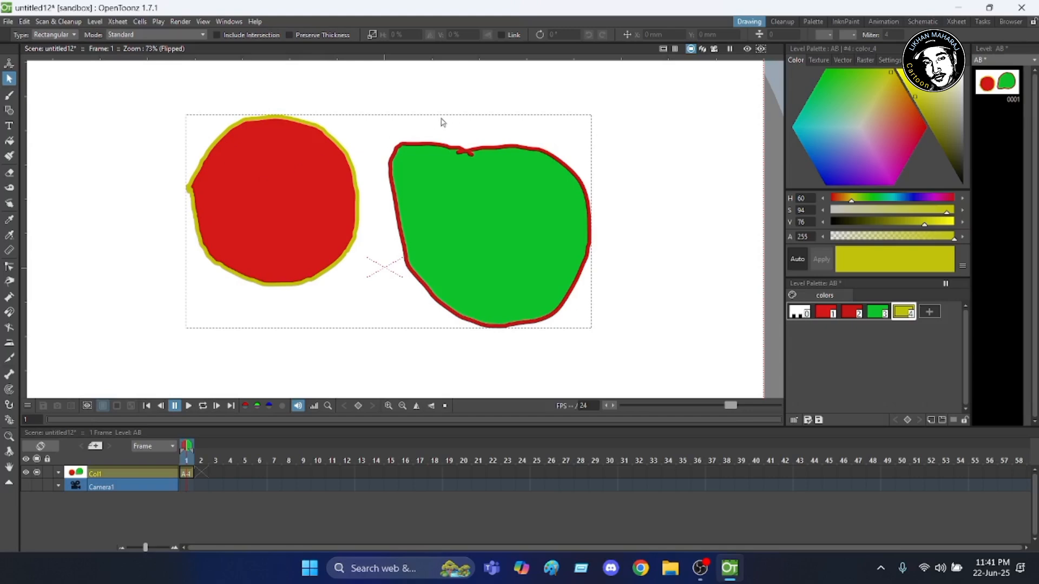
right_click(506, 127)
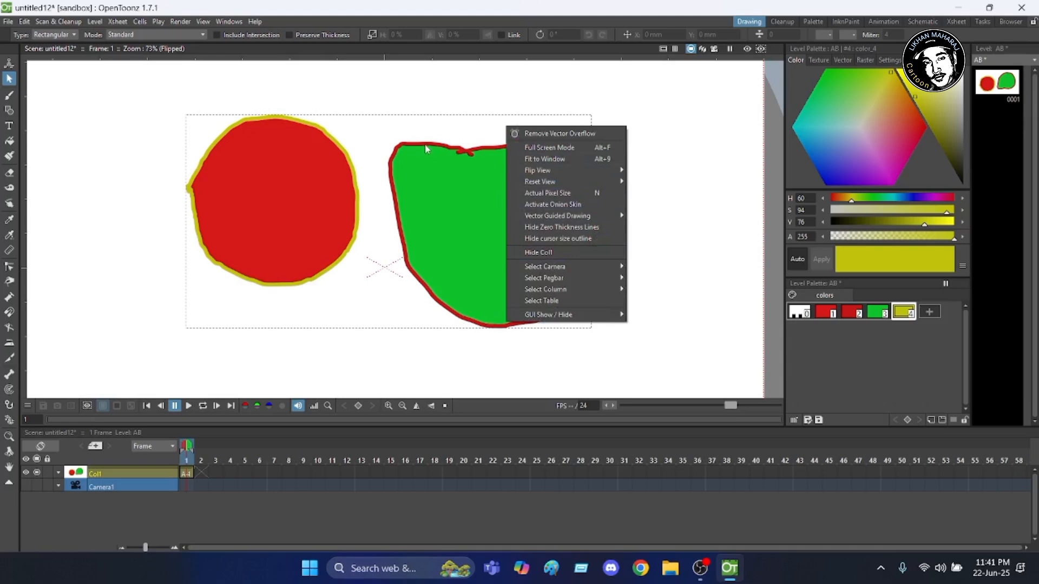
click(430, 157)
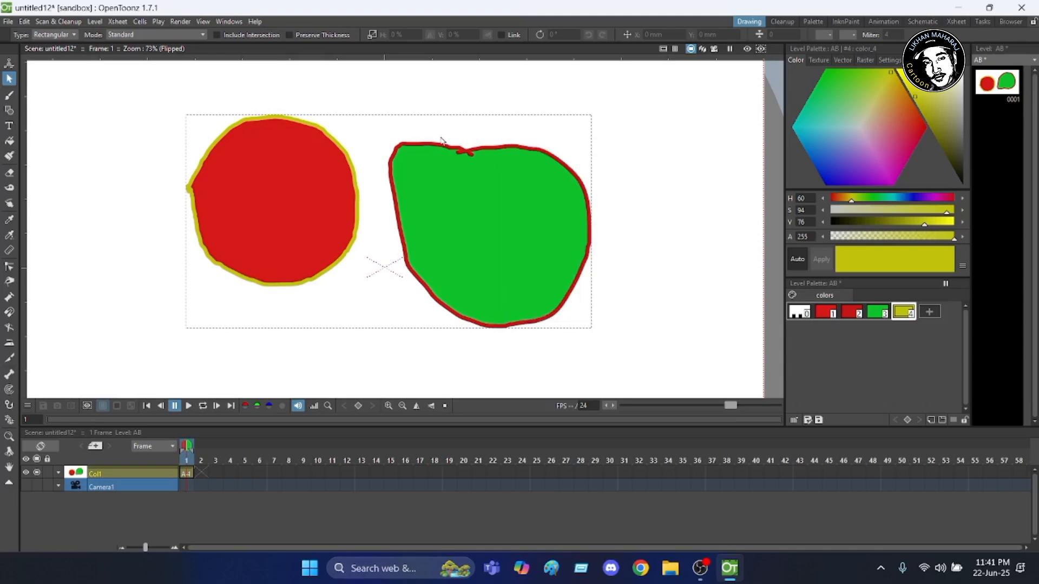
click(441, 145)
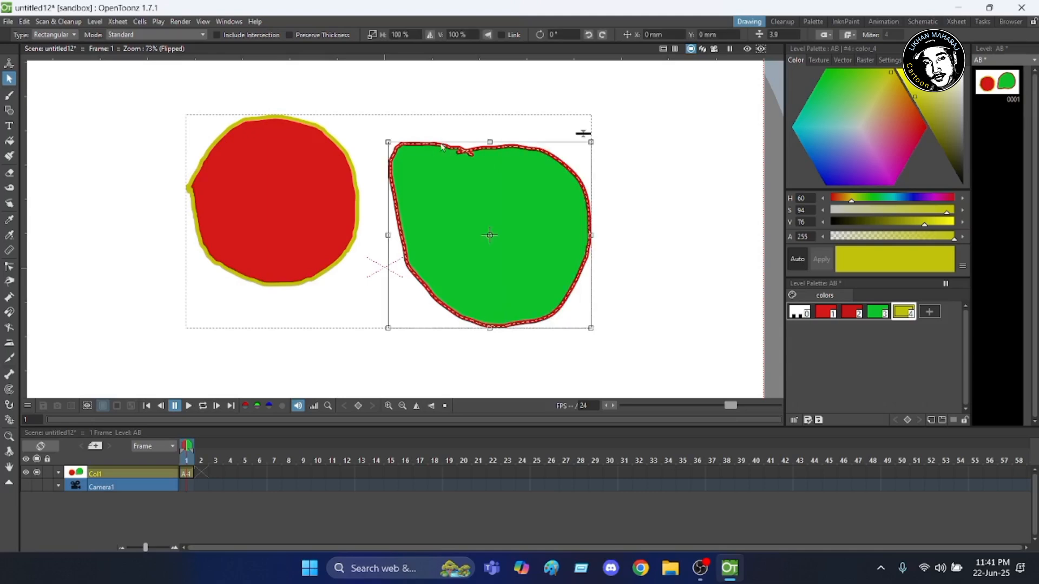
right_click(439, 177)
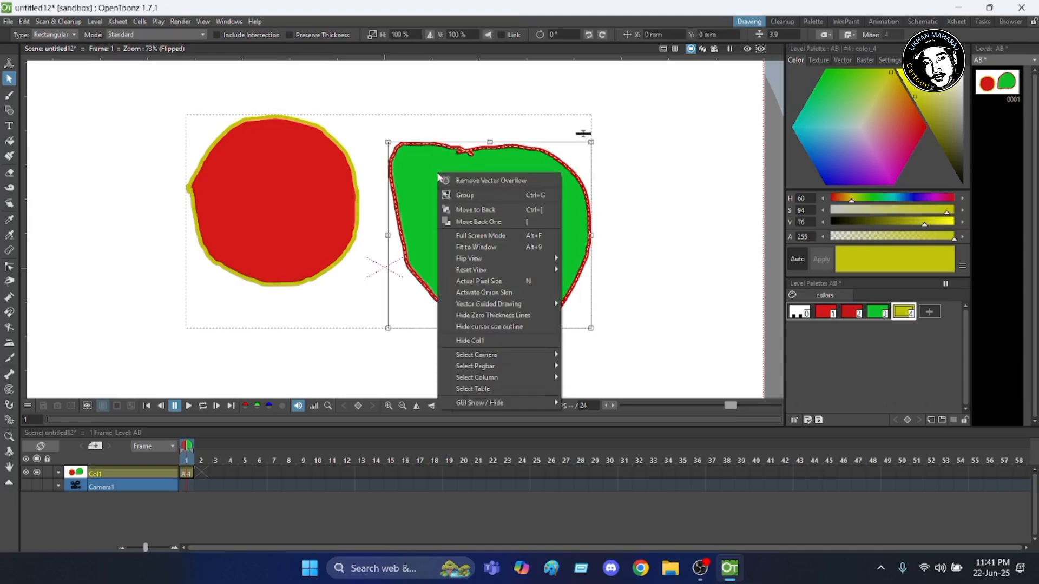
click(474, 195)
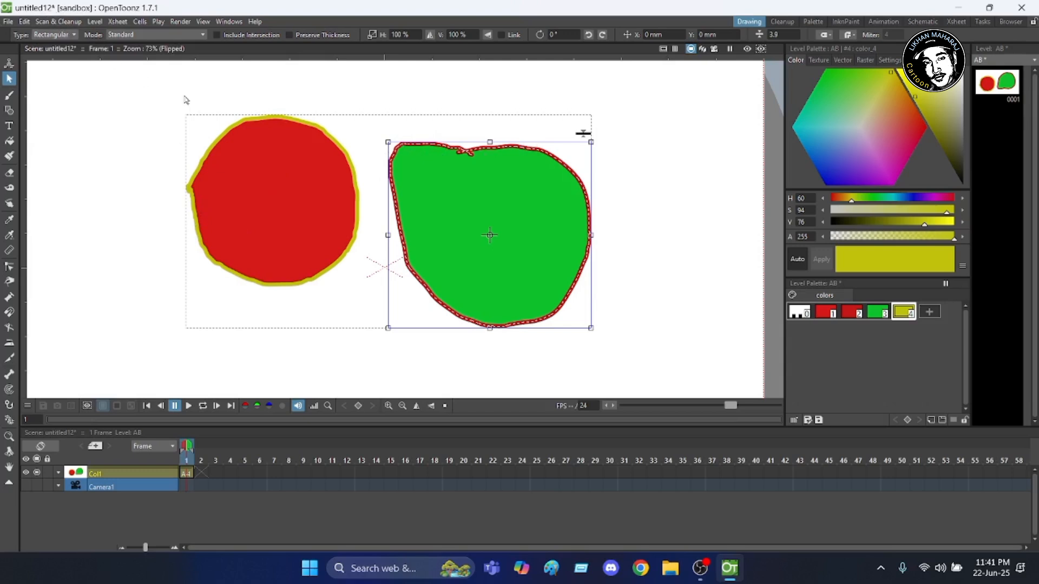
right_click(515, 197)
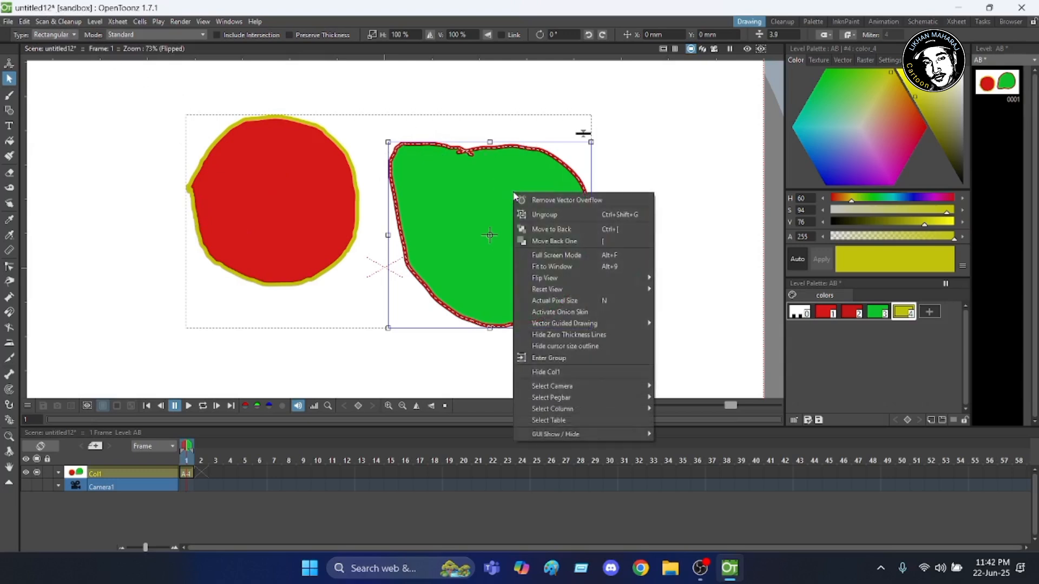
click(539, 216)
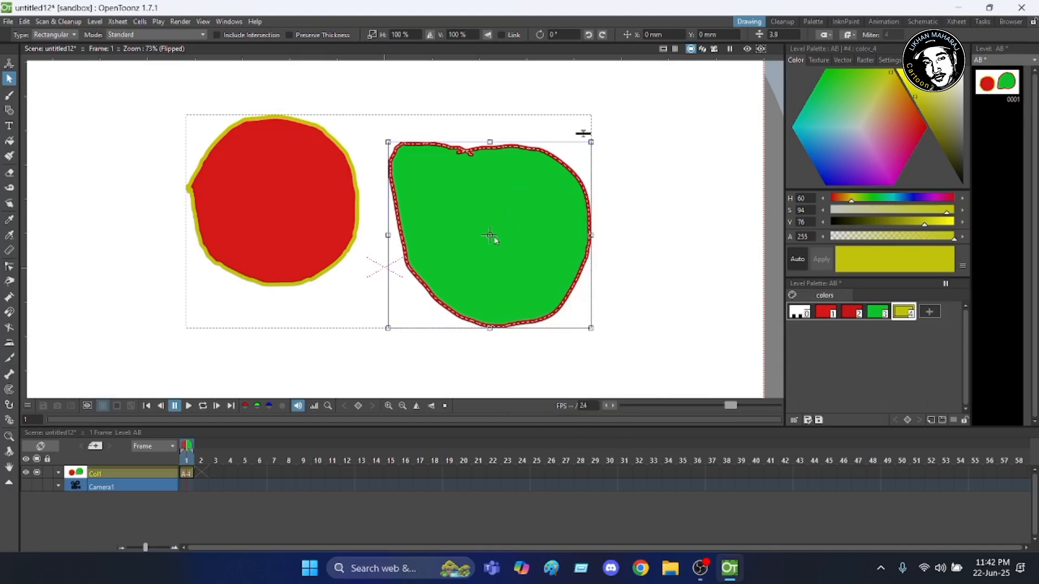
Step: Recolor palette style 4 to blue (H 238, S 71, V 76) and brush a small circle overlapping the green shape's upper-right edge
click(130, 153)
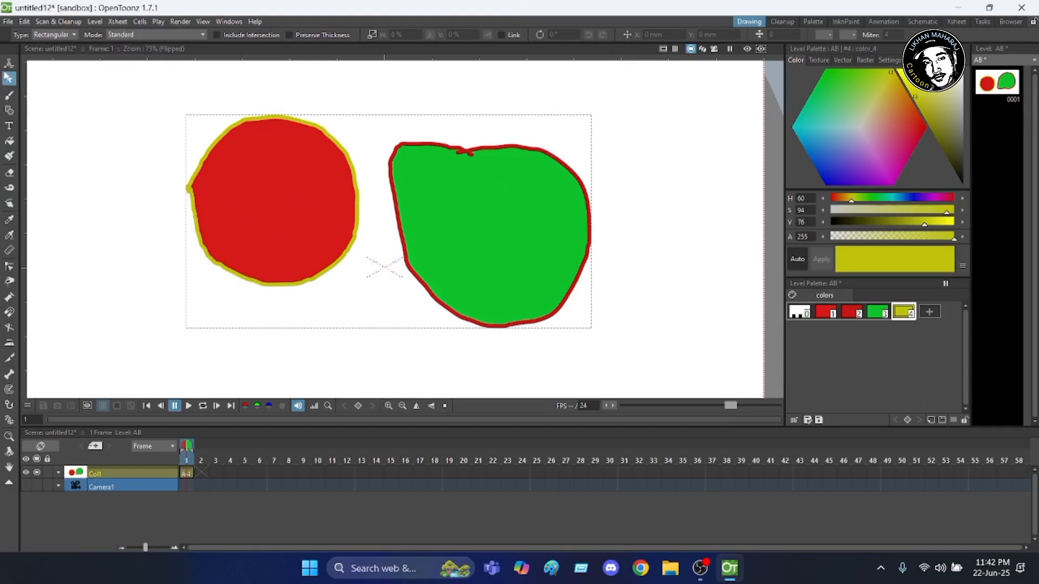
click(10, 97)
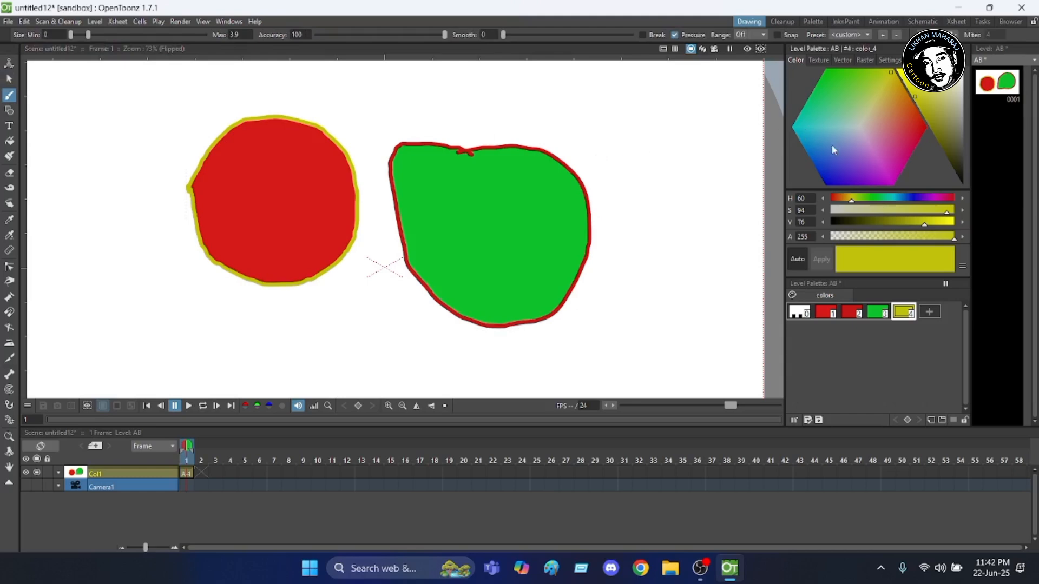
click(834, 167)
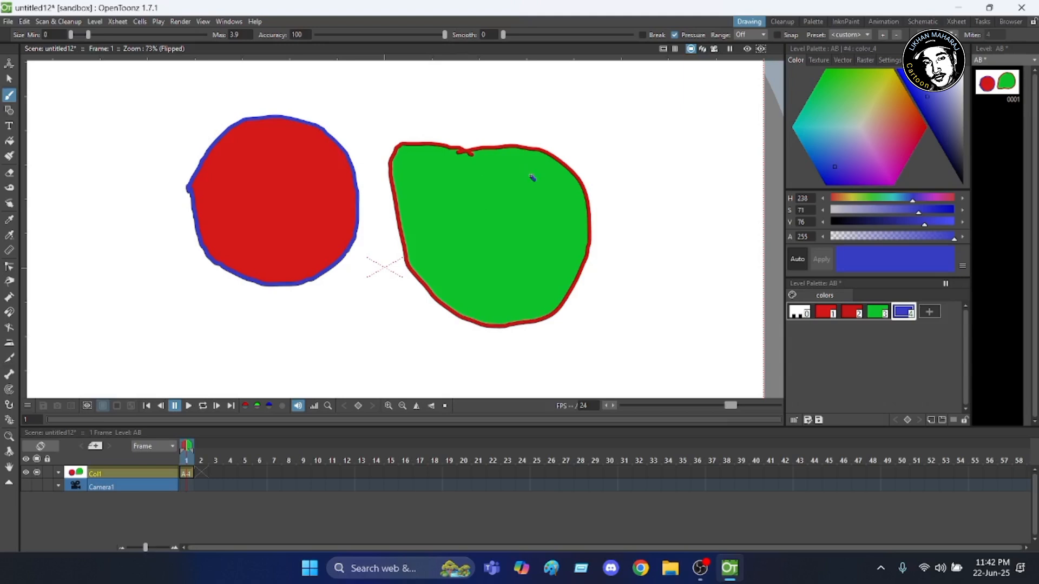
mouse_move(532, 178)
mouse_down()
mouse_move(533, 130)
mouse_move(547, 117)
mouse_move(578, 119)
mouse_move(593, 137)
mouse_move(598, 175)
mouse_move(579, 195)
mouse_move(532, 176)
mouse_up()
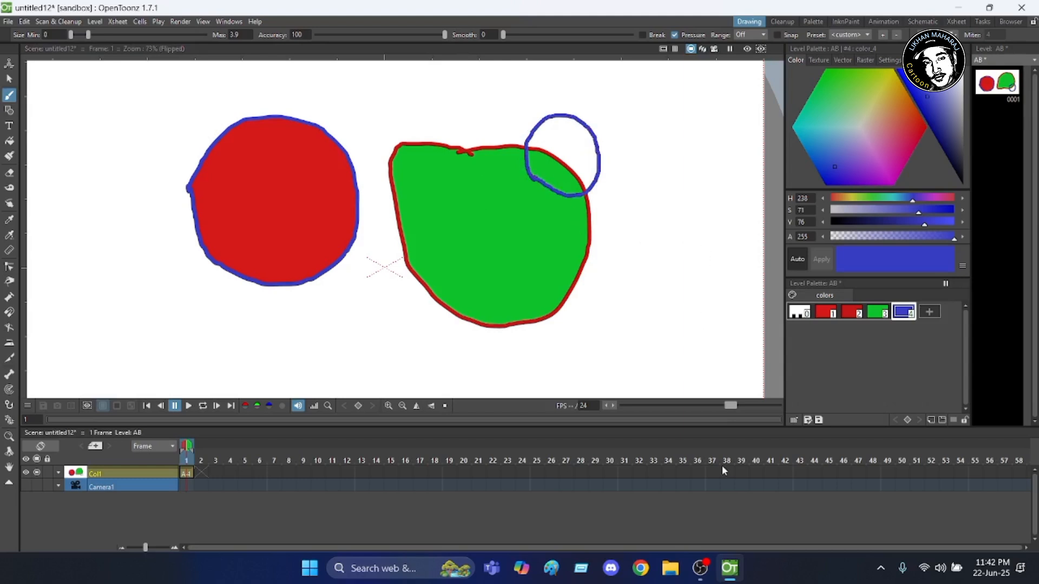
scroll(536, 105, up, 2)
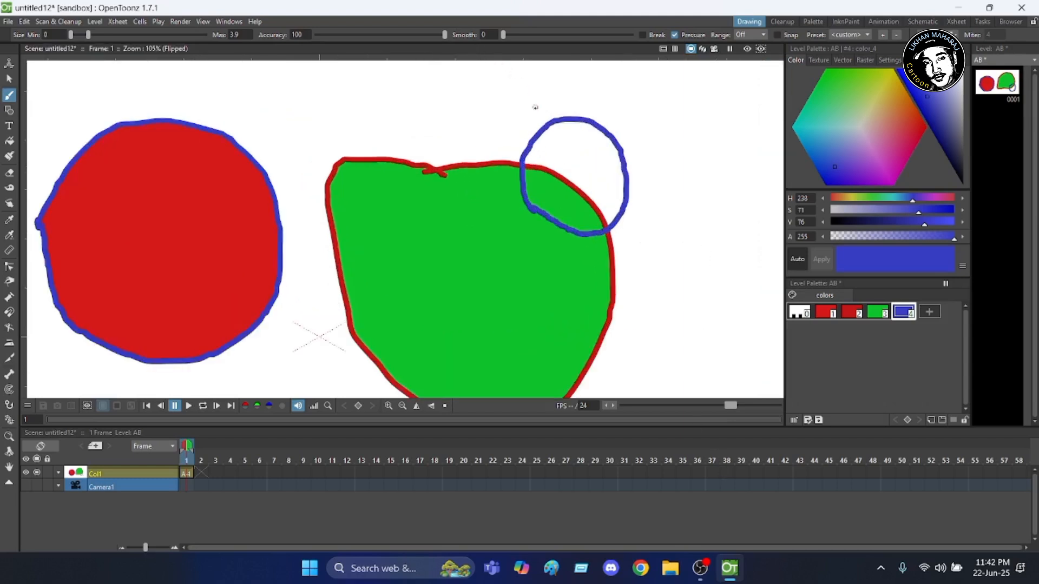
scroll(568, 162, down, 1)
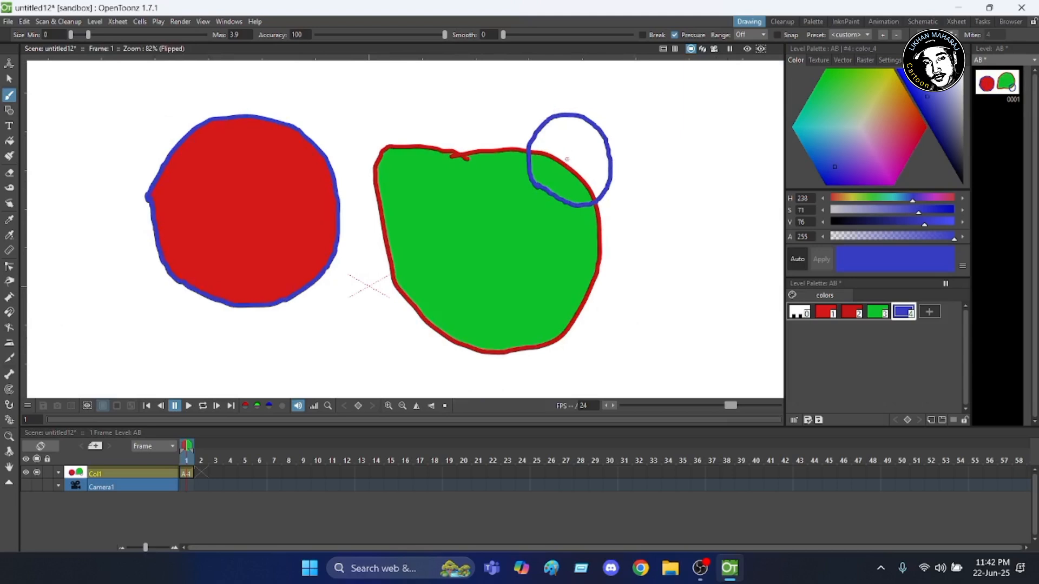
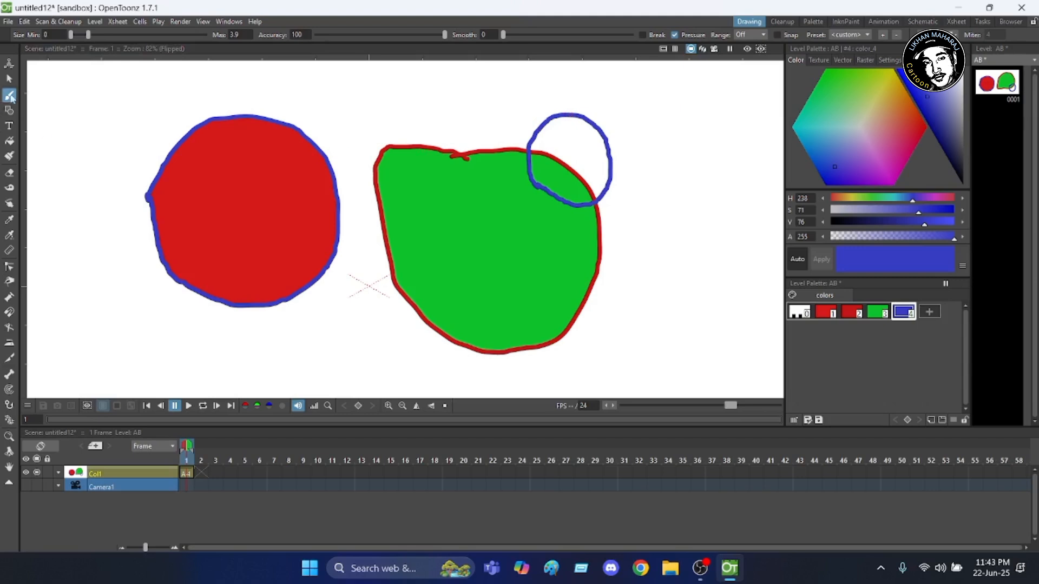
Step: Select the small blue circle's stroke, move it to the back of the stacking order, and deselect it
click(9, 80)
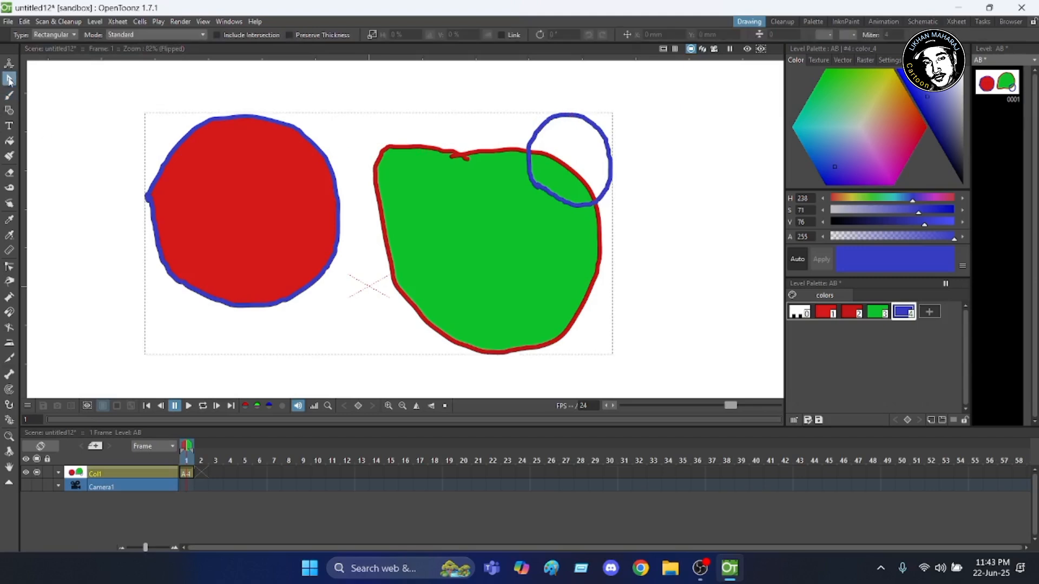
key(ctrl+a)
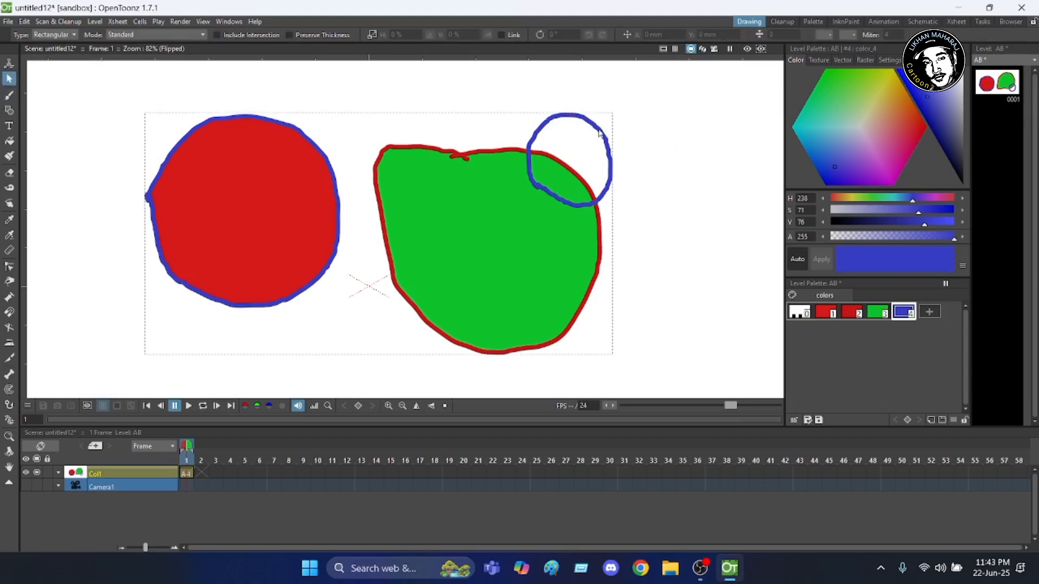
click(600, 129)
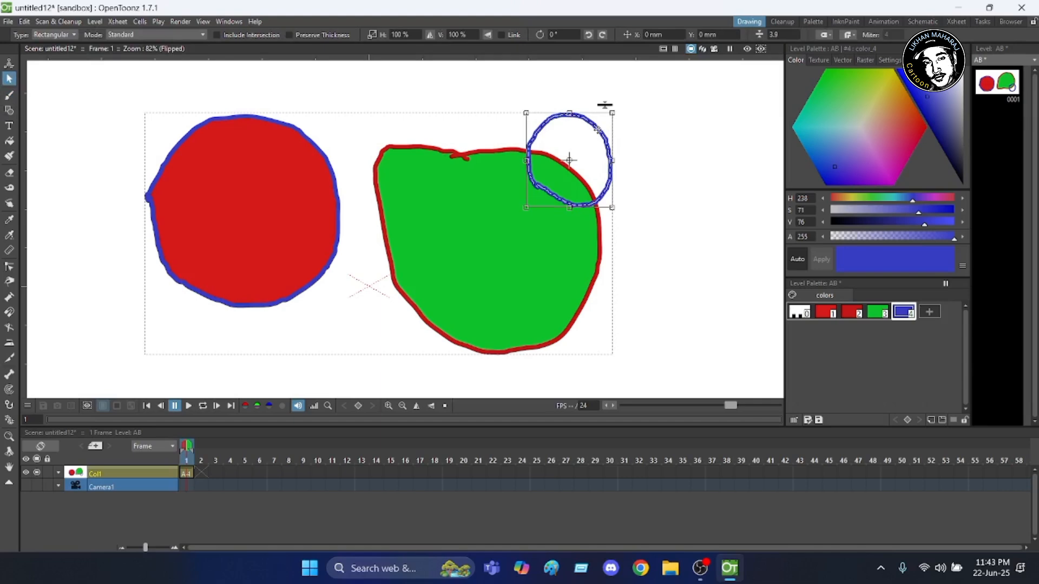
right_click(598, 130)
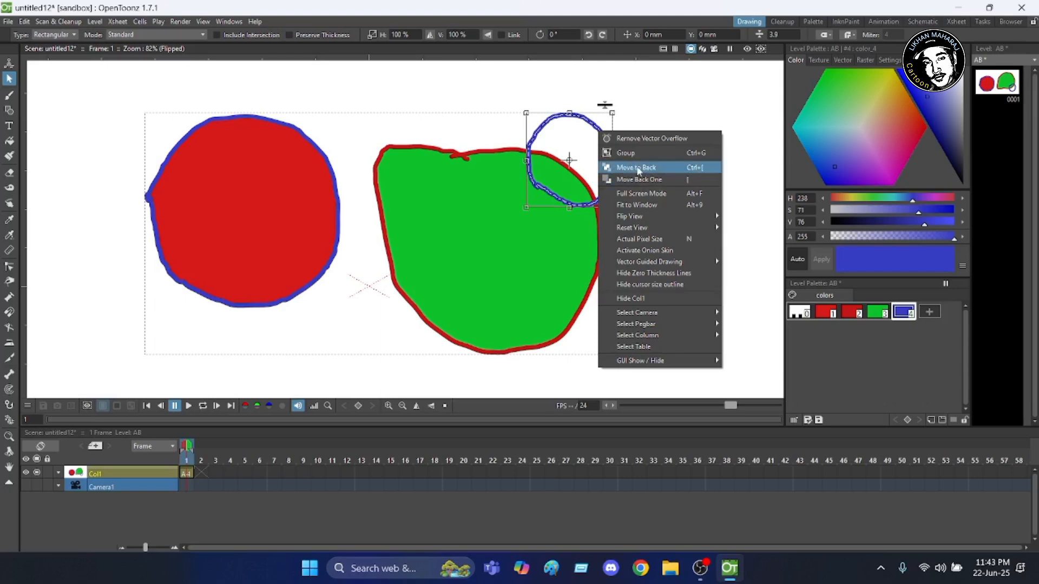
click(638, 172)
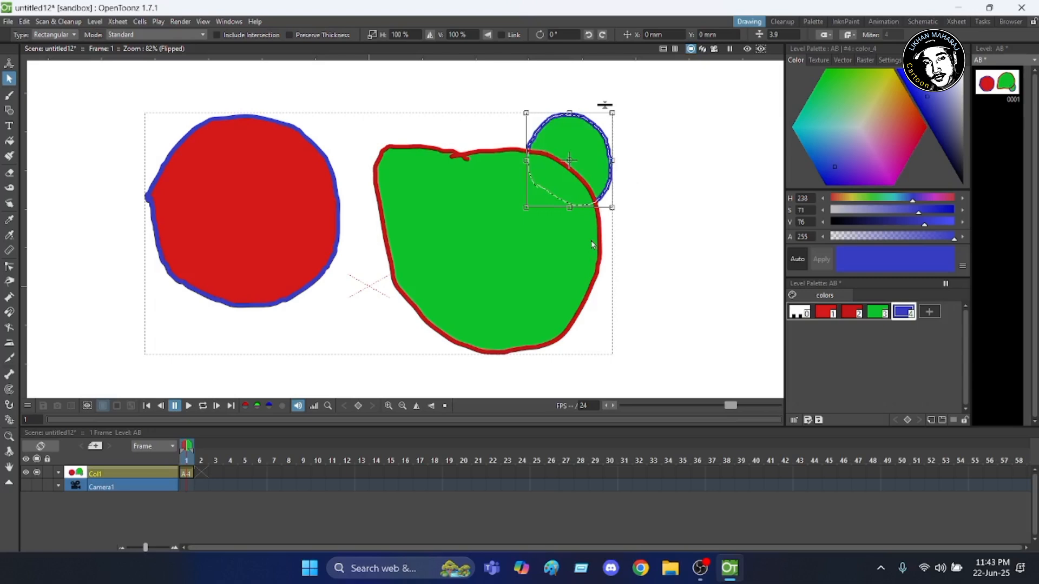
click(661, 186)
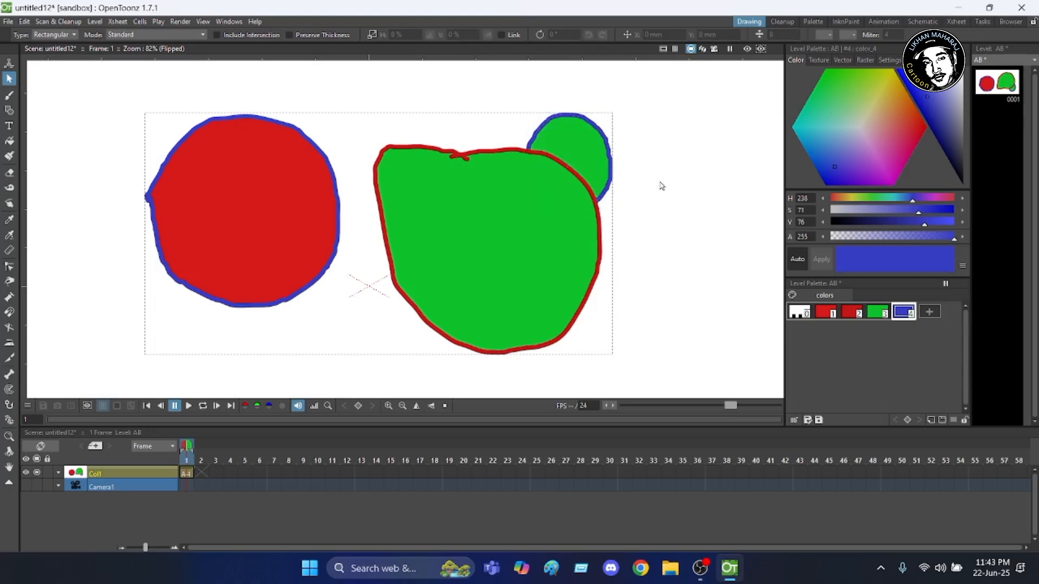
Step: Reselect the small circle's blue stroke behind the green shape, move it to the front, and deselect it
scroll(627, 158, up, 4)
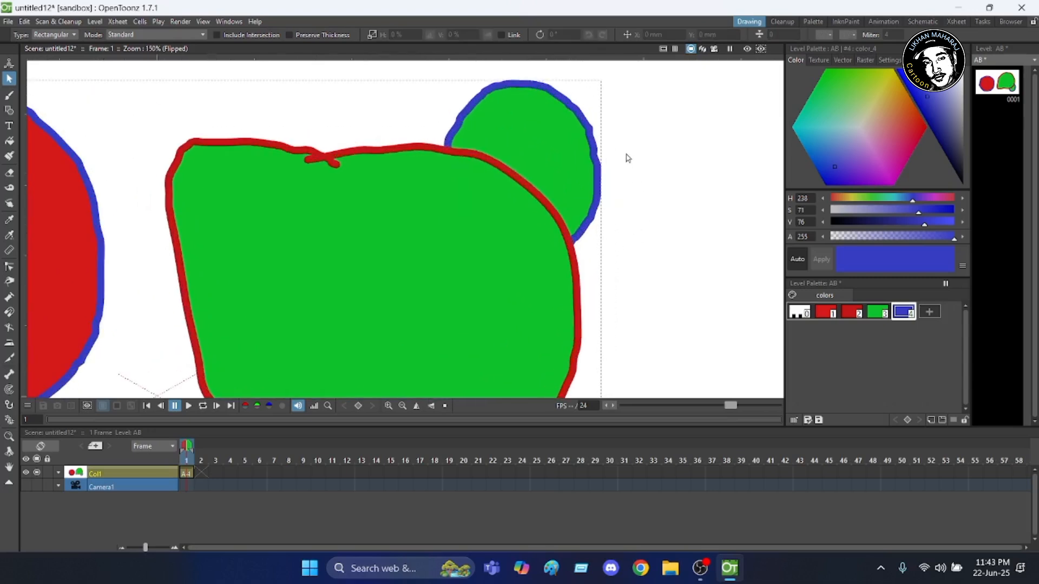
scroll(512, 182, down, 2)
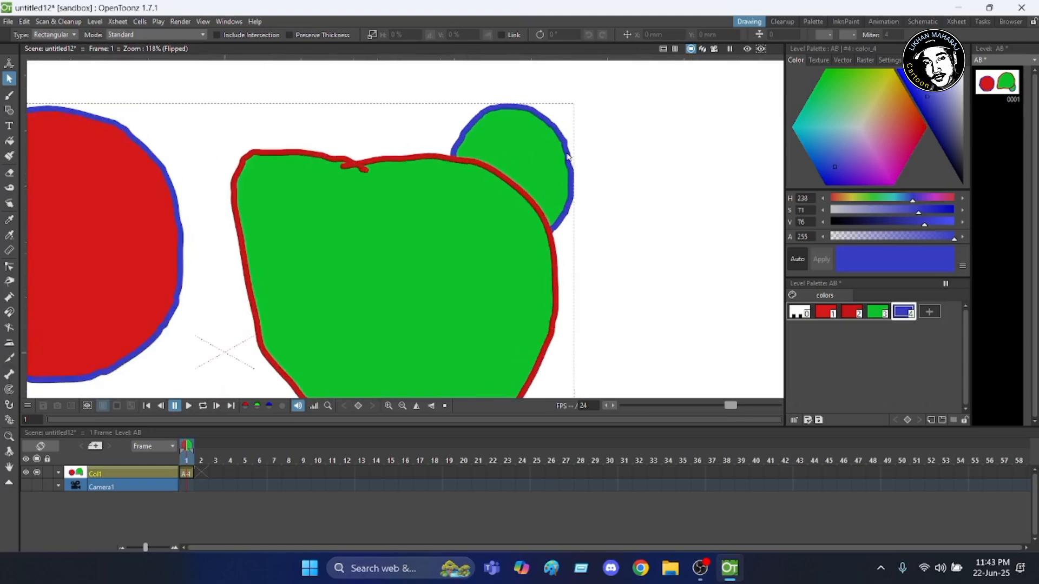
scroll(567, 157, down, 3)
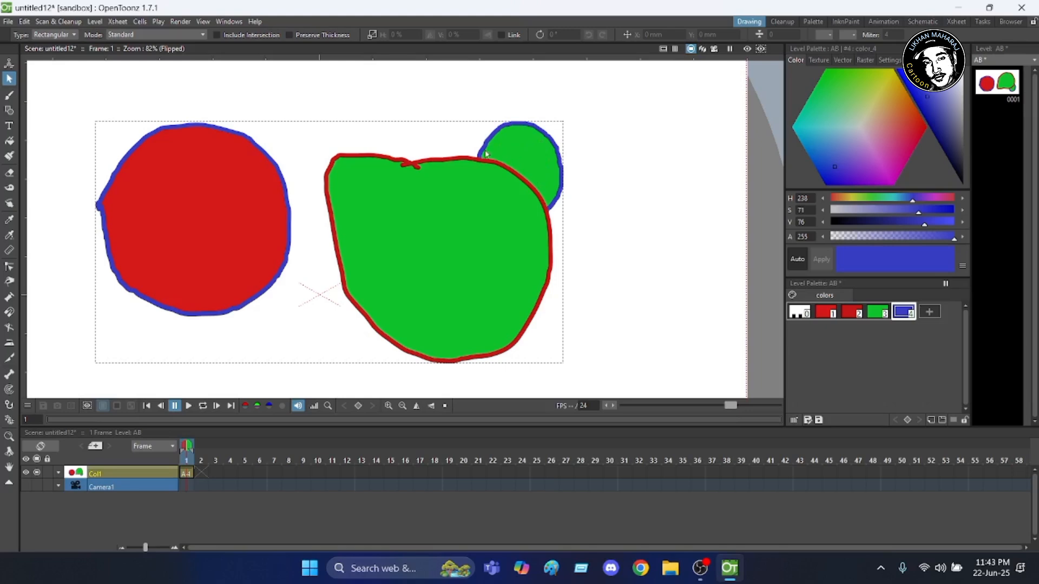
scroll(510, 153, down, 1)
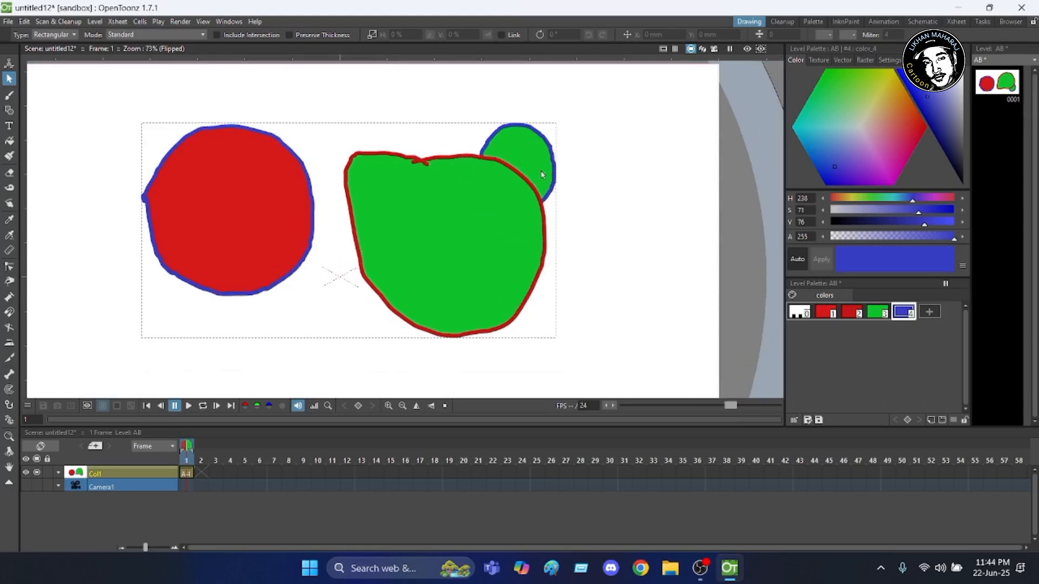
click(544, 142)
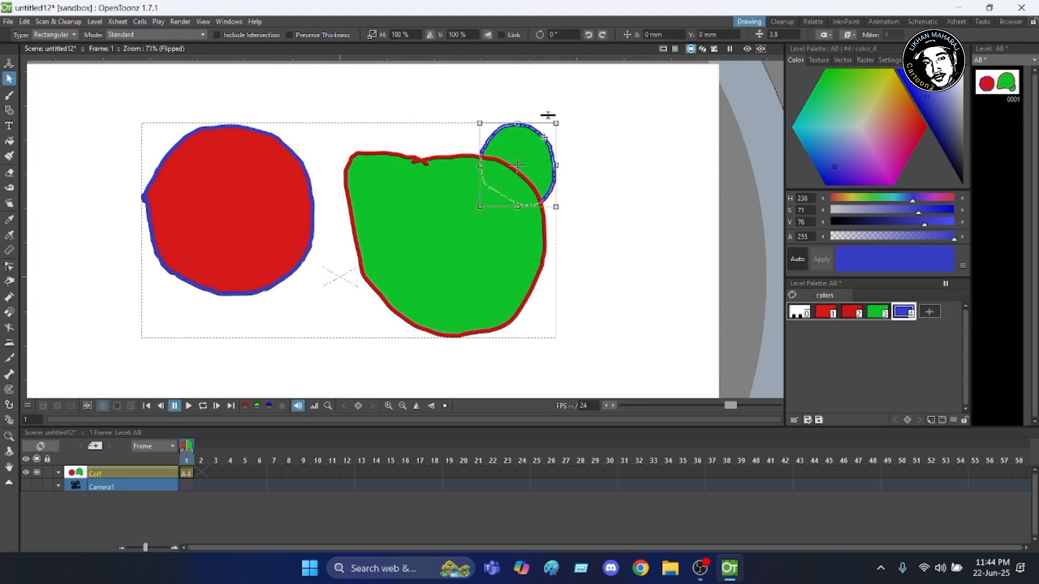
right_click(544, 138)
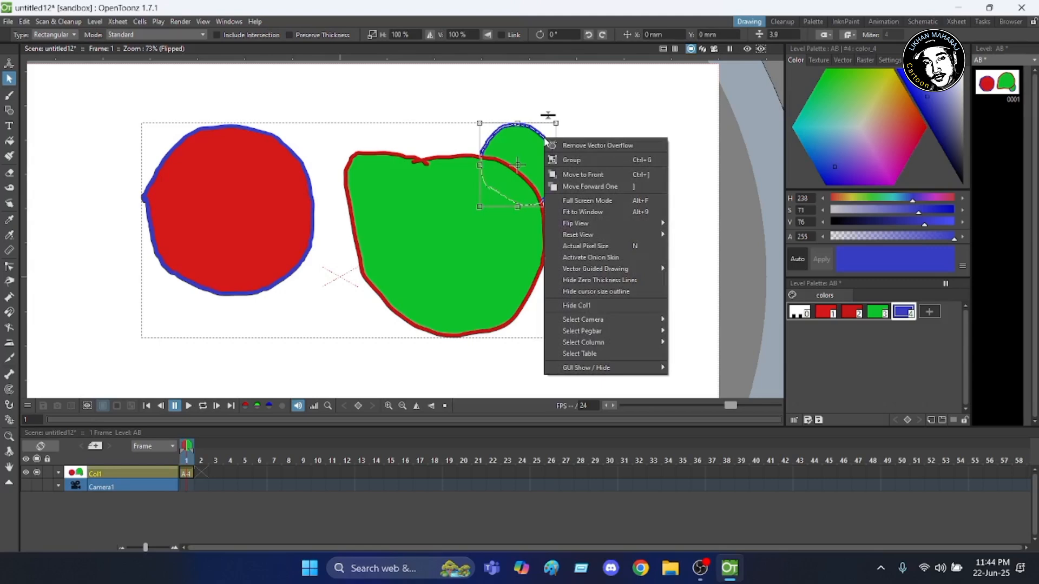
click(588, 177)
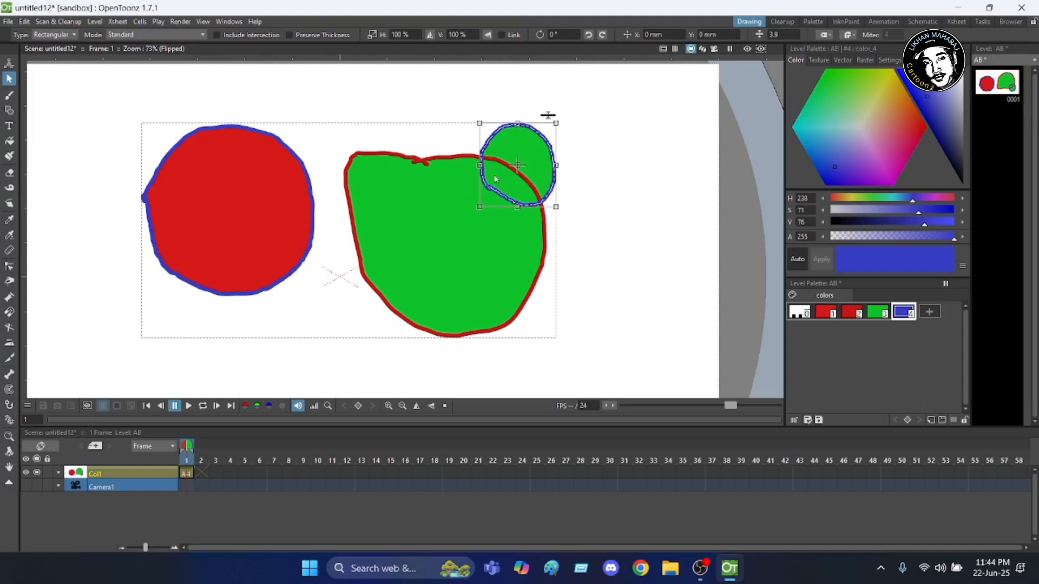
click(611, 161)
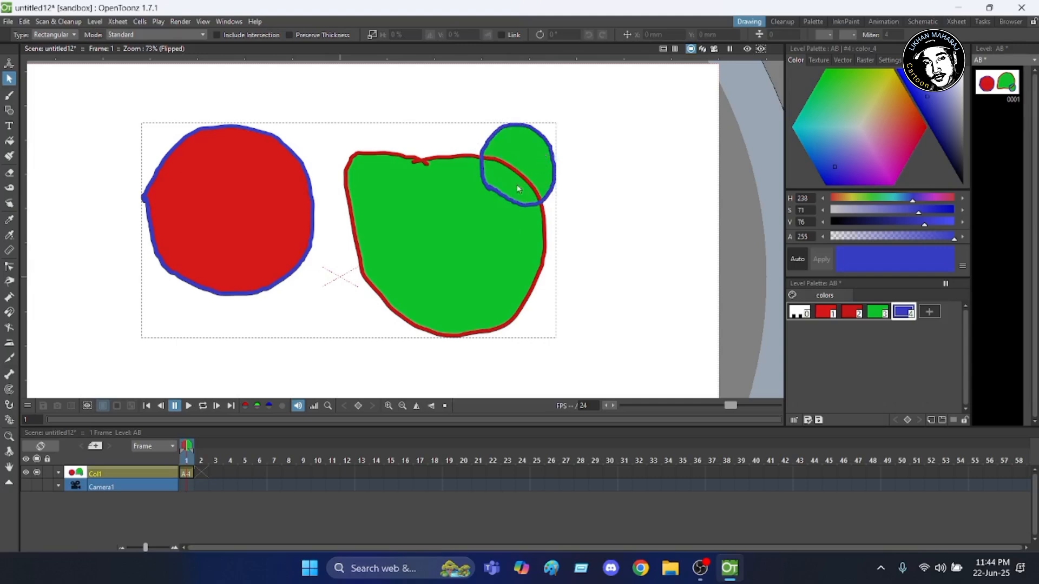
Step: Select the green shape's red outline, view its stacking-order options without applying any, and deselect it
click(449, 158)
right_click(449, 157)
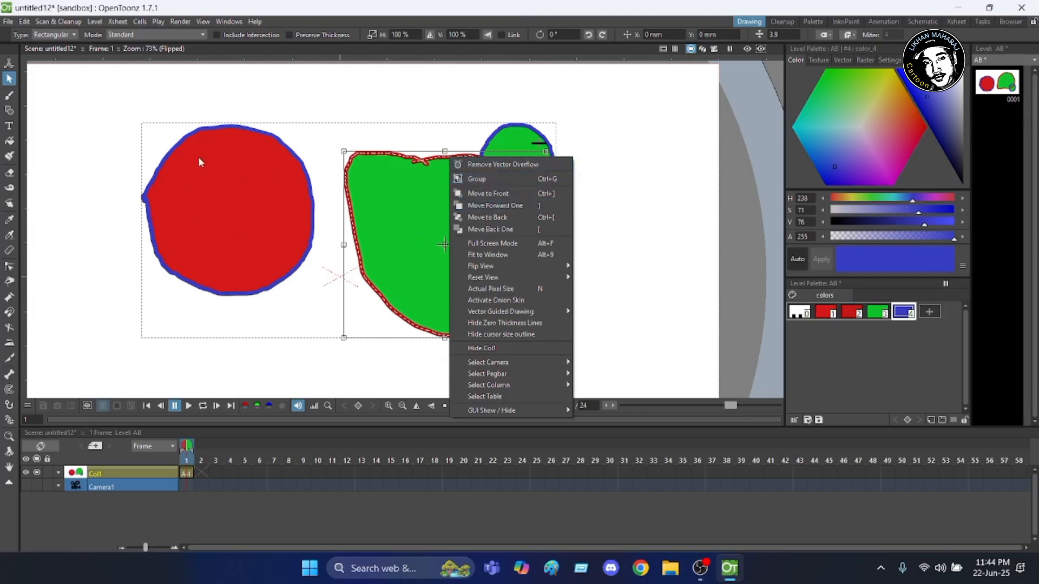
click(602, 111)
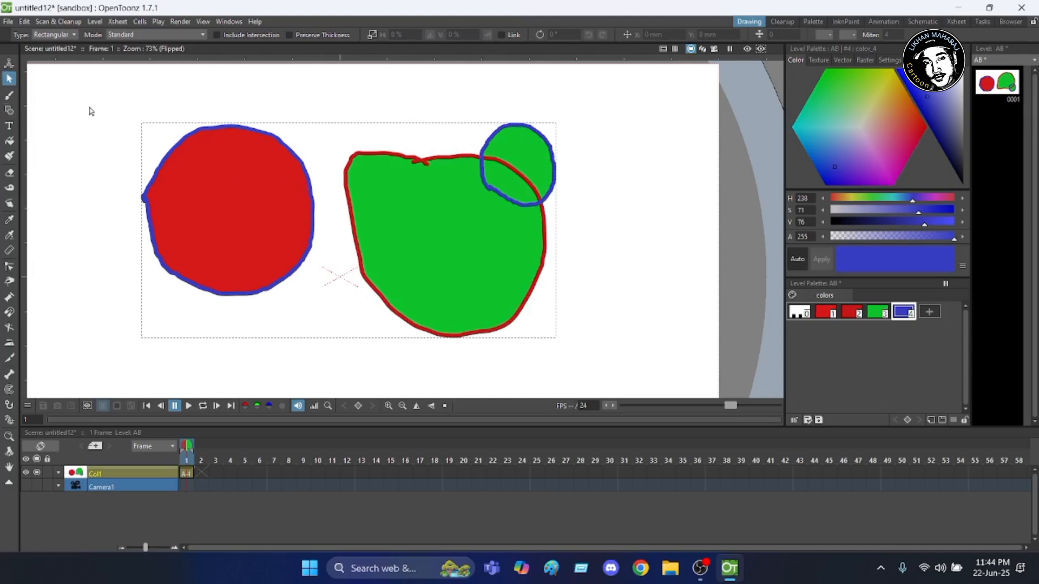
Step: Delete the Col1 column containing the circle and green shape drawing
click(92, 475)
key(Delete)
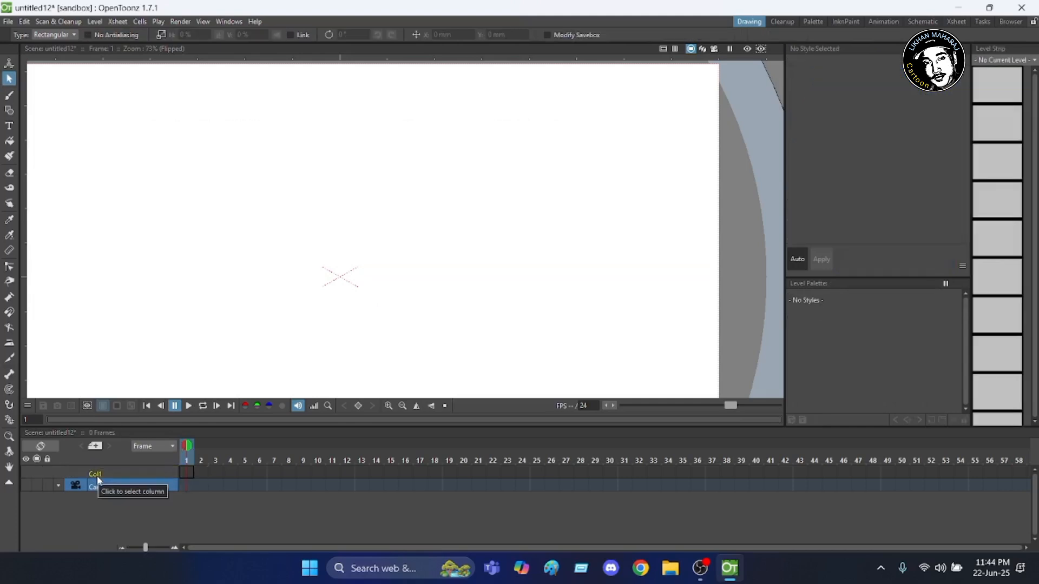
click(165, 206)
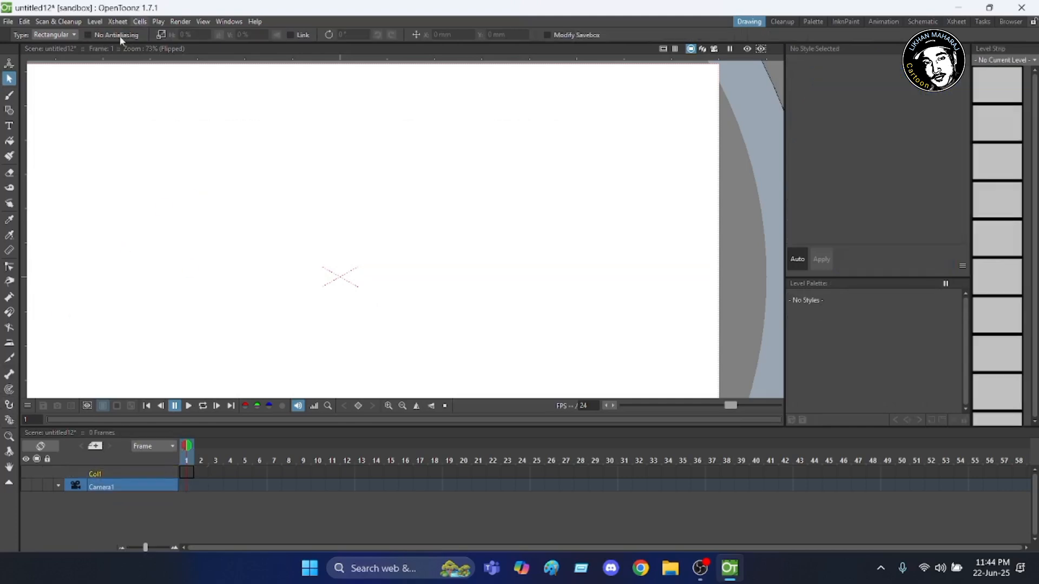
Step: Create a new Toonz Vector Level named AC and brush a closed, roughly oval black outline left of the canvas centre
click(95, 22)
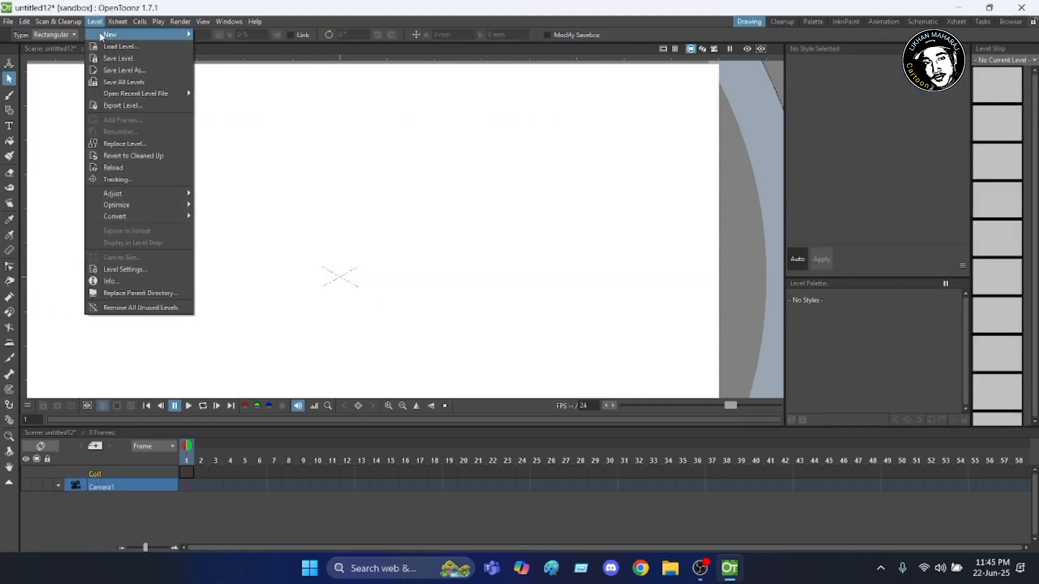
mouse_move(186, 32)
click(234, 62)
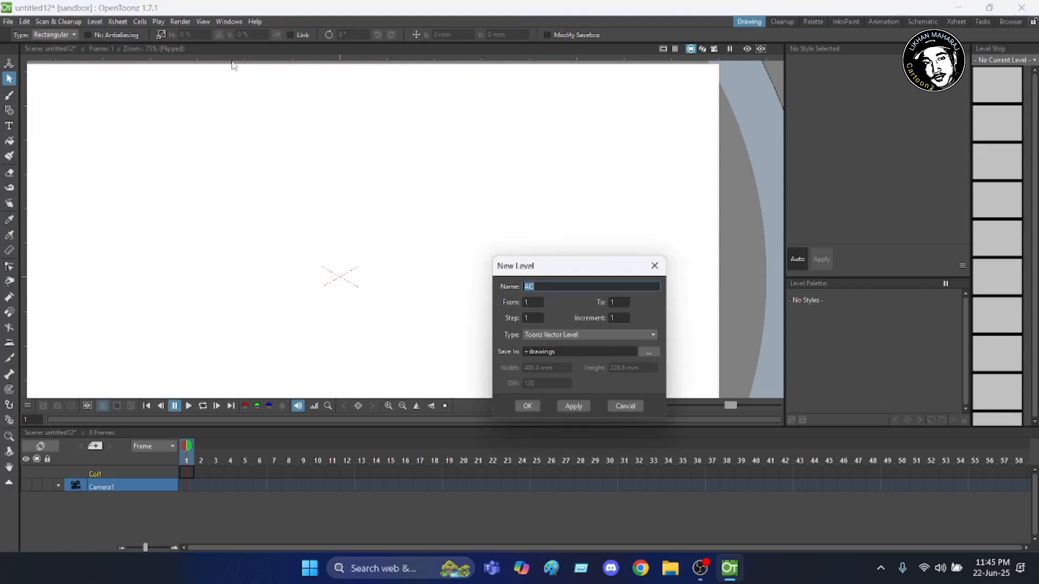
click(527, 407)
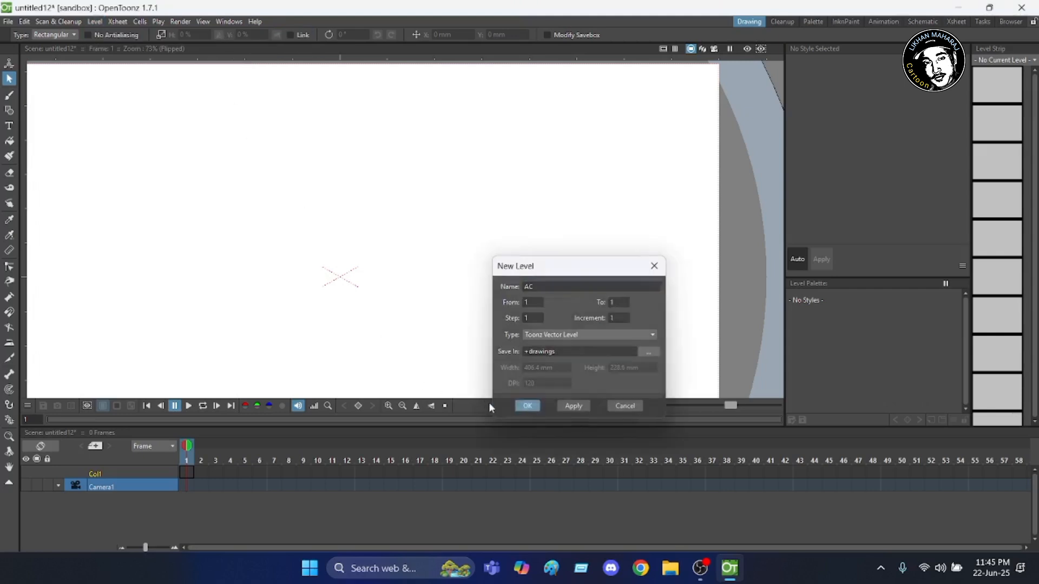
click(9, 95)
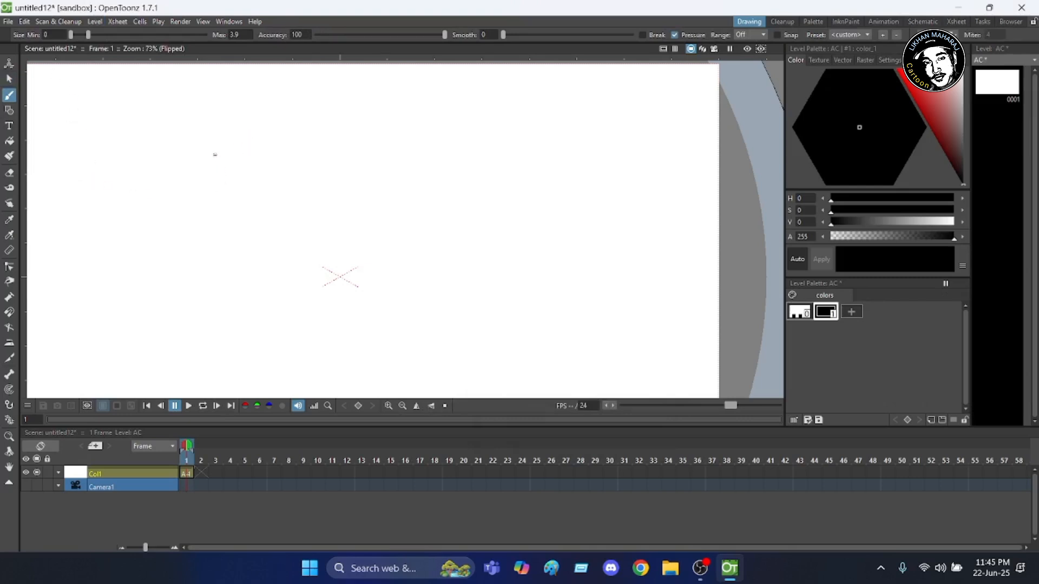
mouse_move(214, 155)
mouse_down()
mouse_move(240, 138)
mouse_move(290, 136)
mouse_move(324, 176)
mouse_move(331, 230)
mouse_move(319, 264)
mouse_move(289, 283)
mouse_move(255, 269)
mouse_move(217, 219)
mouse_move(215, 156)
mouse_up()
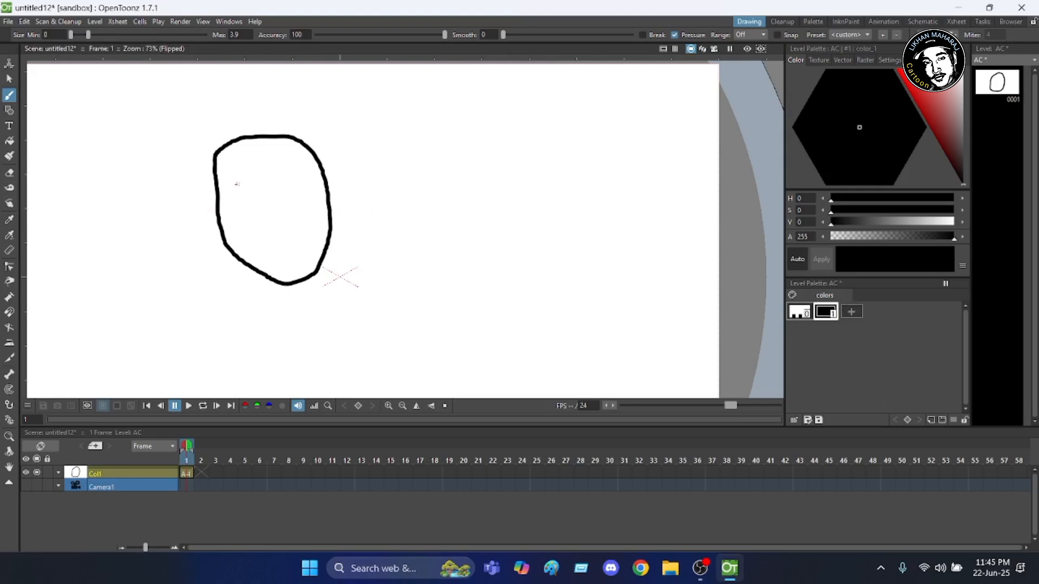
Step: Add palette style 2, set it to golden yellow (H 46, S 68, V 84), and fill the black outlined shape with it
click(852, 313)
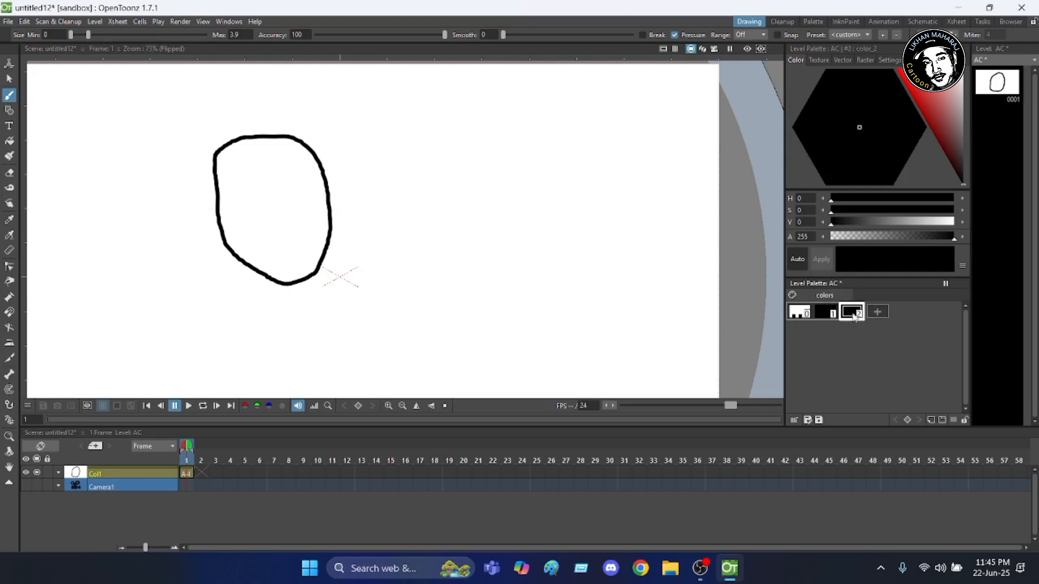
click(922, 93)
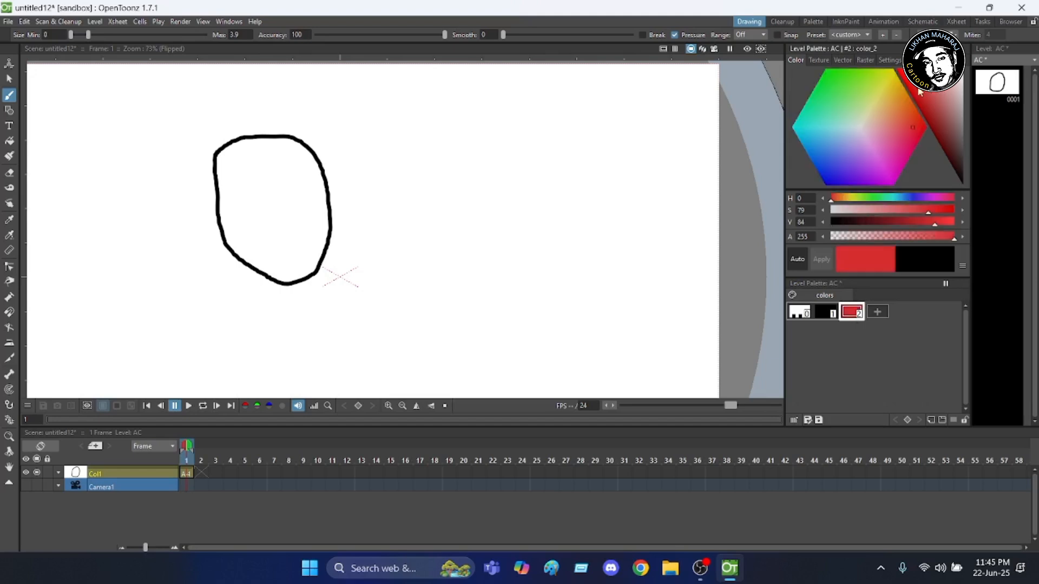
click(888, 100)
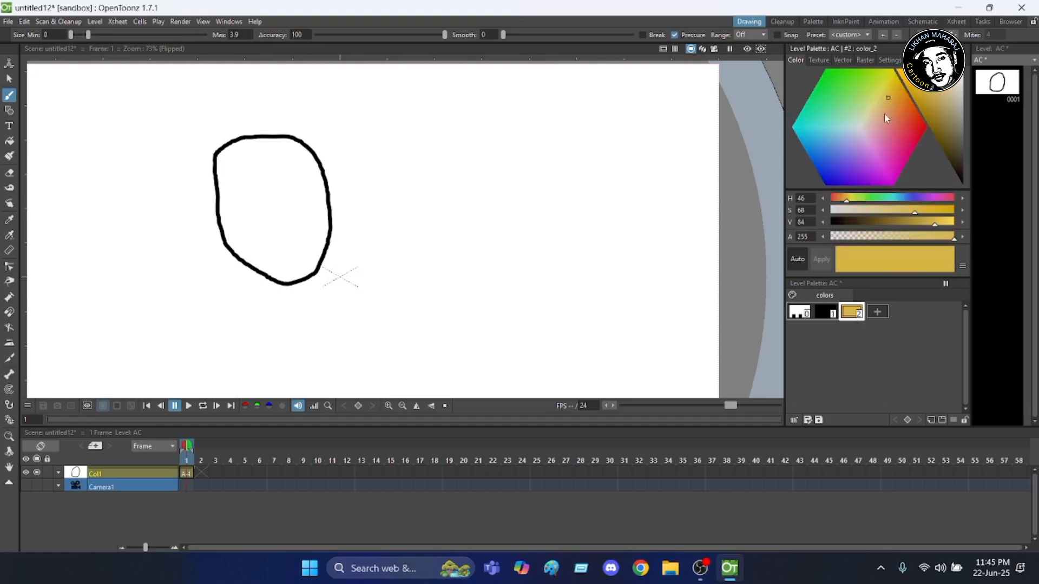
click(9, 140)
click(257, 196)
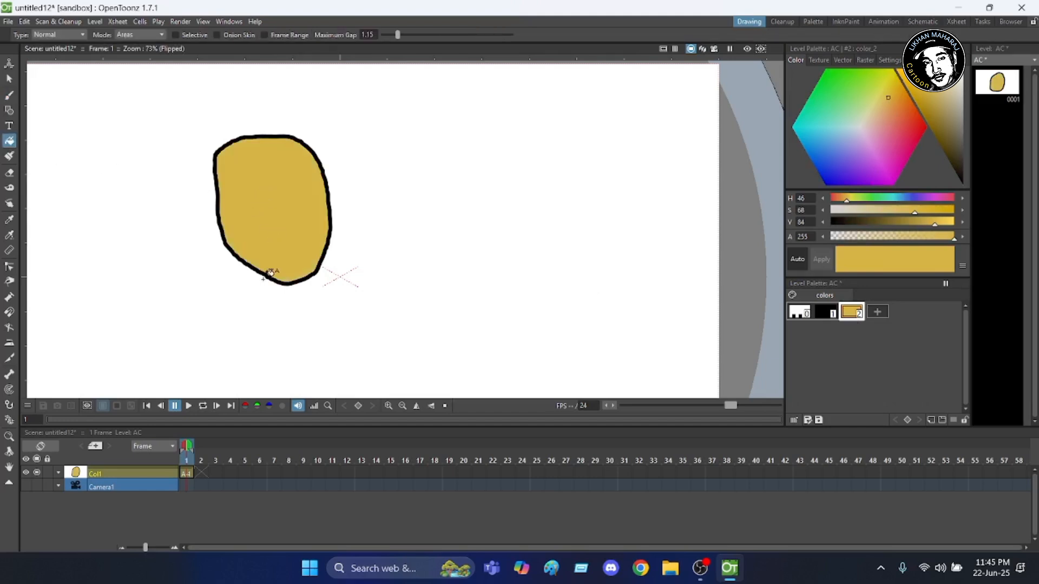
Step: Add palette style 3 in red (H 357, S 88, V 84) and brush an open handle-shaped stroke whose ends overlap the yellow shape's right side
click(9, 96)
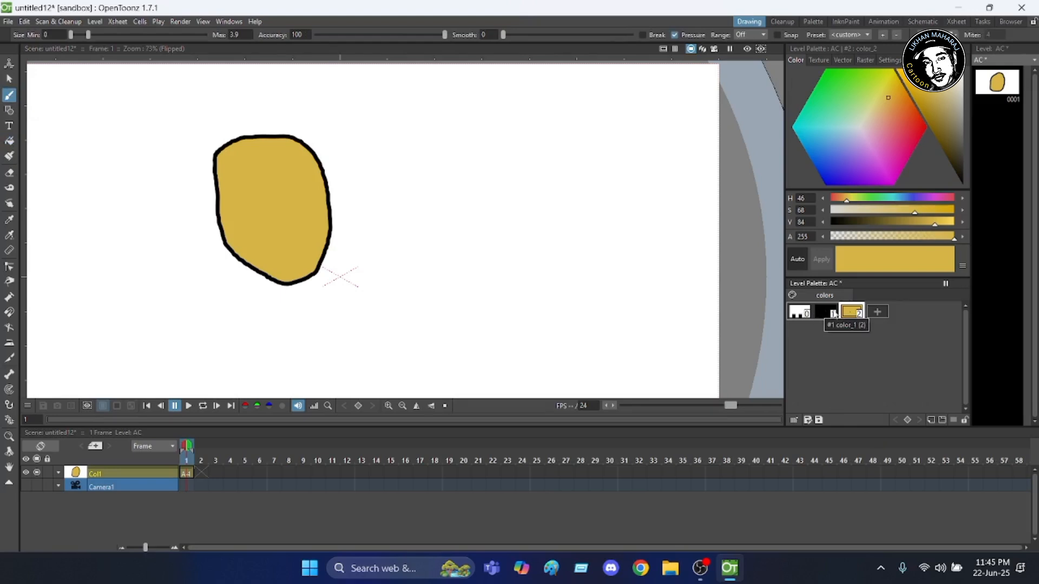
click(877, 313)
click(917, 129)
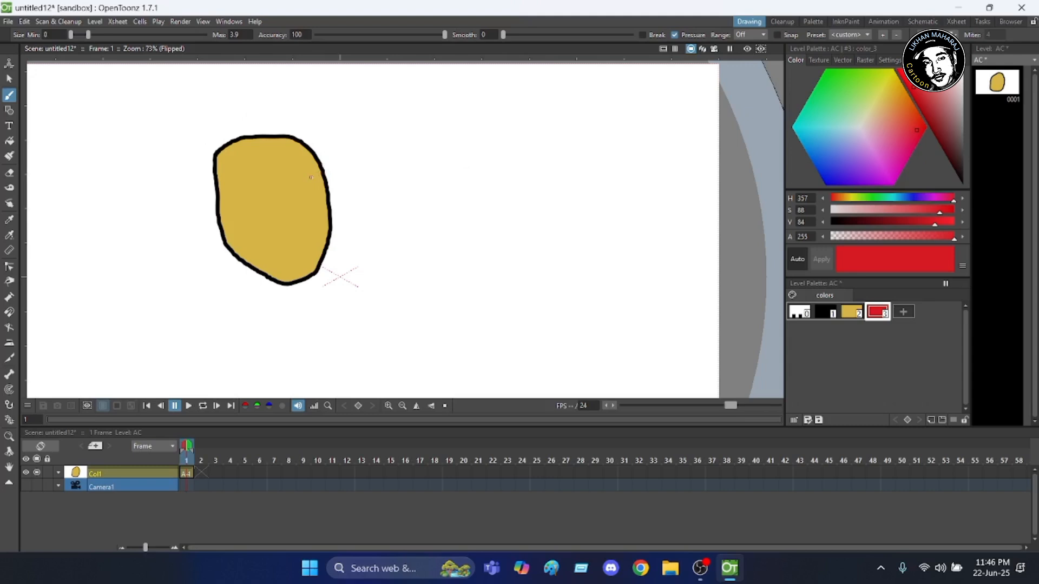
mouse_move(313, 176)
mouse_down()
mouse_move(340, 159)
mouse_move(352, 165)
mouse_move(361, 225)
mouse_move(323, 219)
mouse_up()
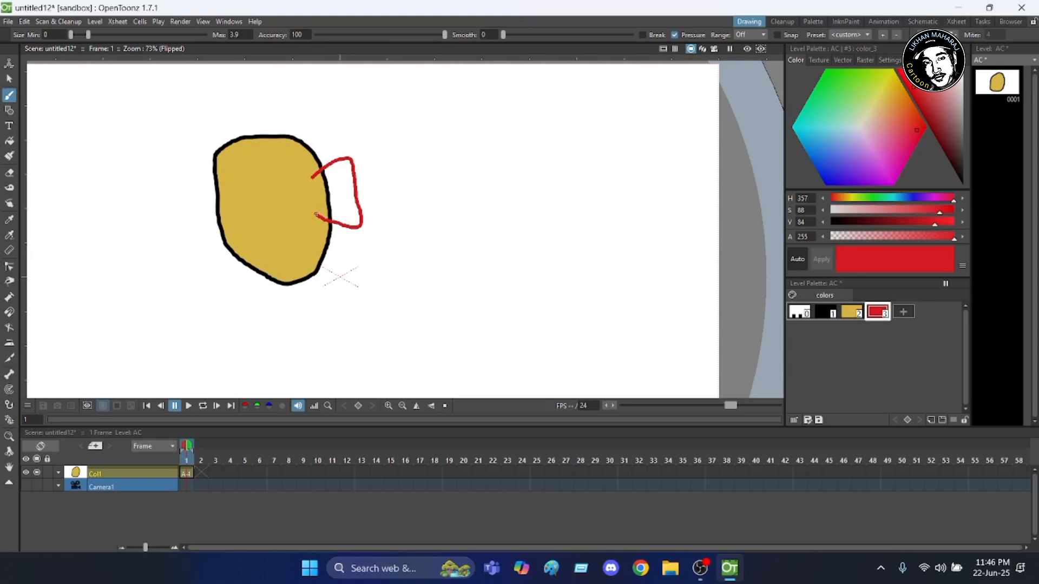
drag(317, 215, 313, 210)
Step: Send the red stroke to the back, behind the yellow shape's black outline, and deselect it
scroll(294, 221, up, 2)
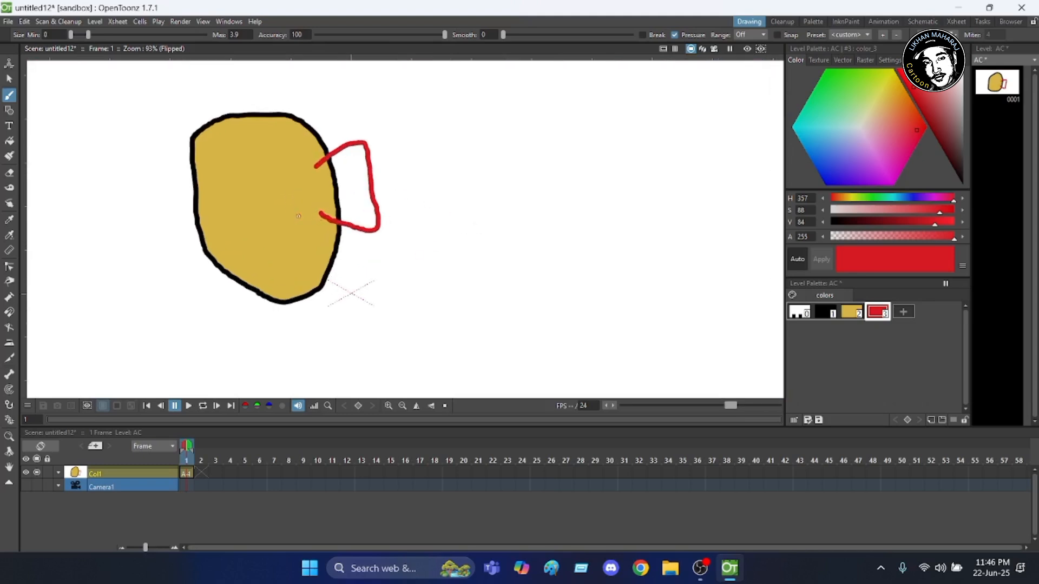
scroll(318, 193, up, 4)
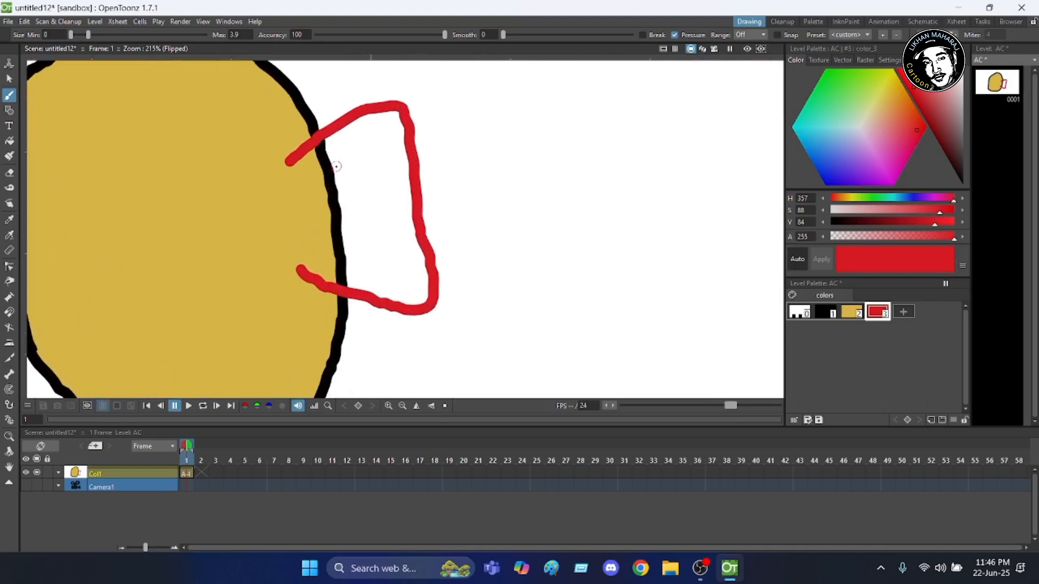
scroll(339, 151, down, 1)
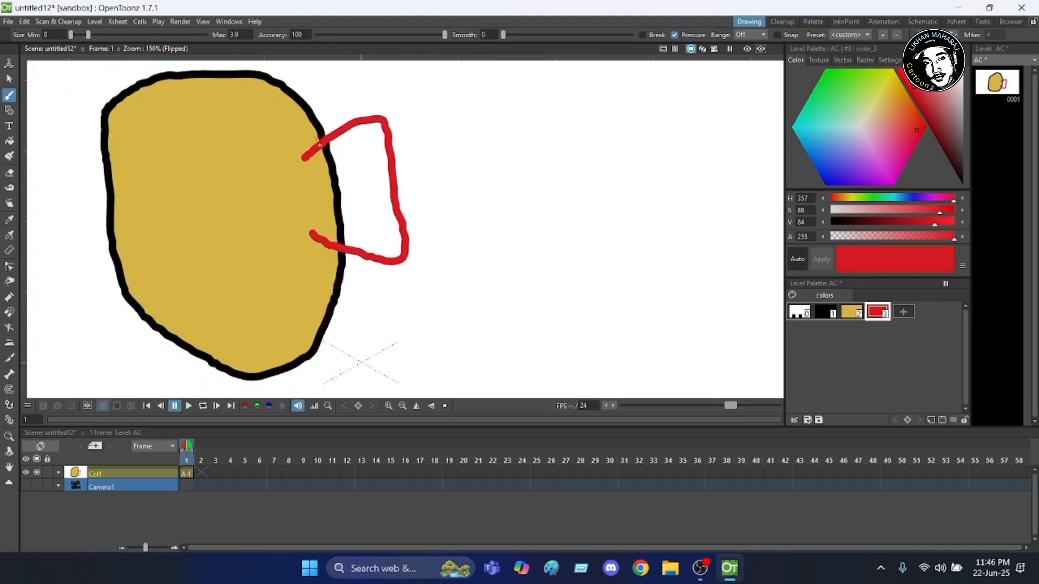
scroll(332, 230, down, 1)
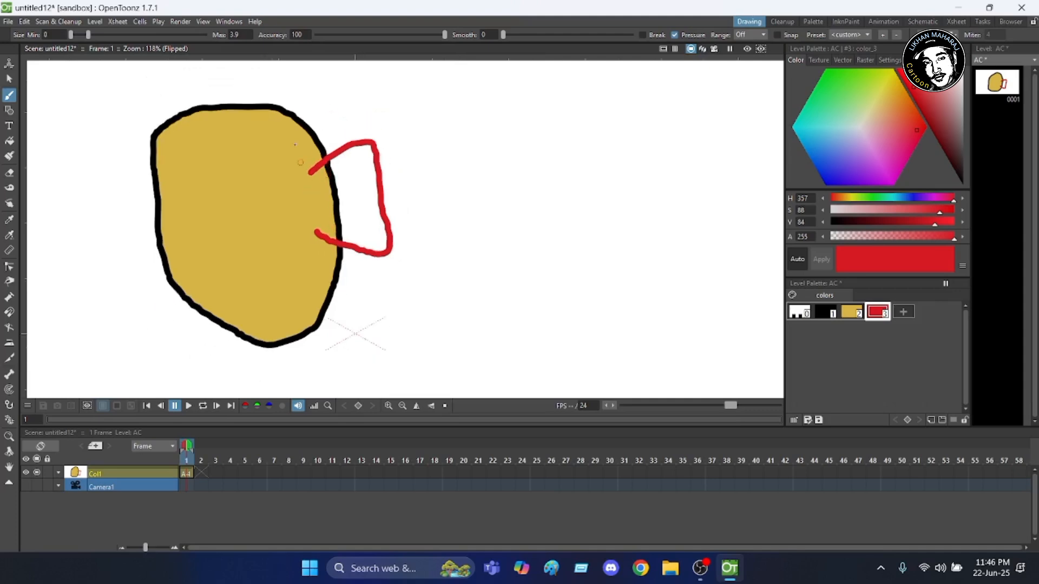
scroll(317, 173, up, 1)
scroll(317, 167, down, 2)
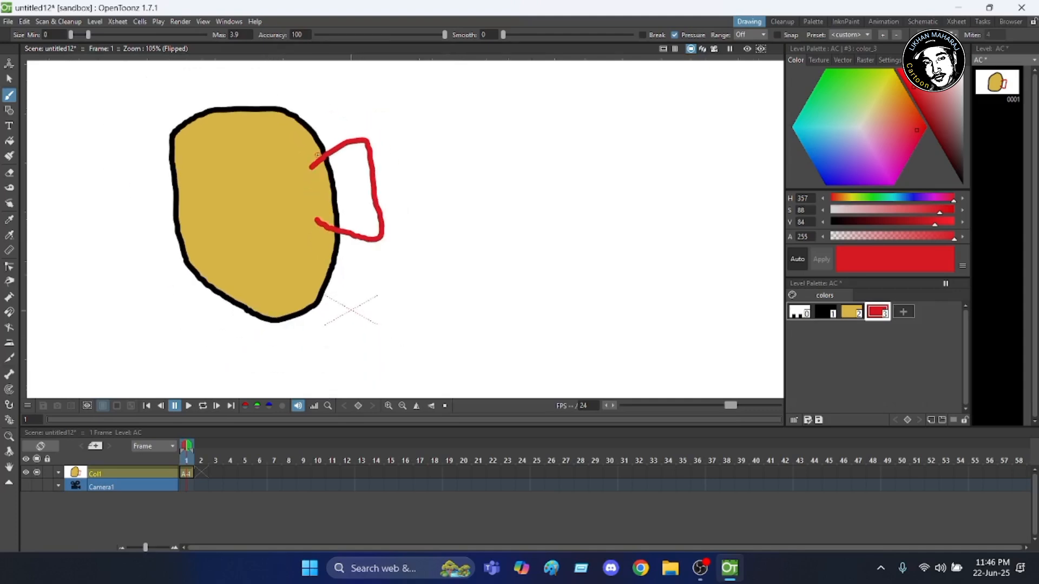
click(10, 80)
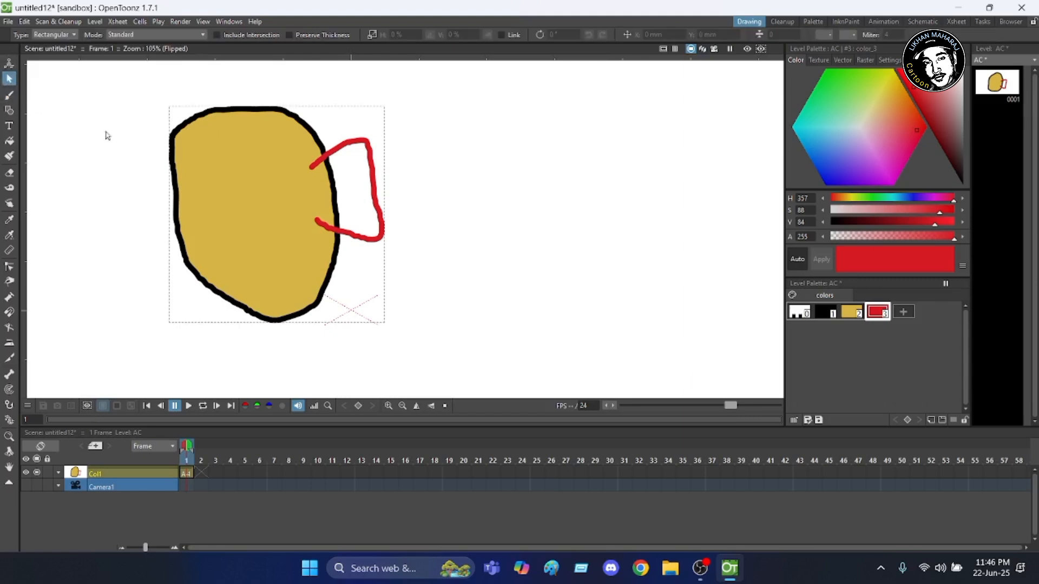
click(346, 143)
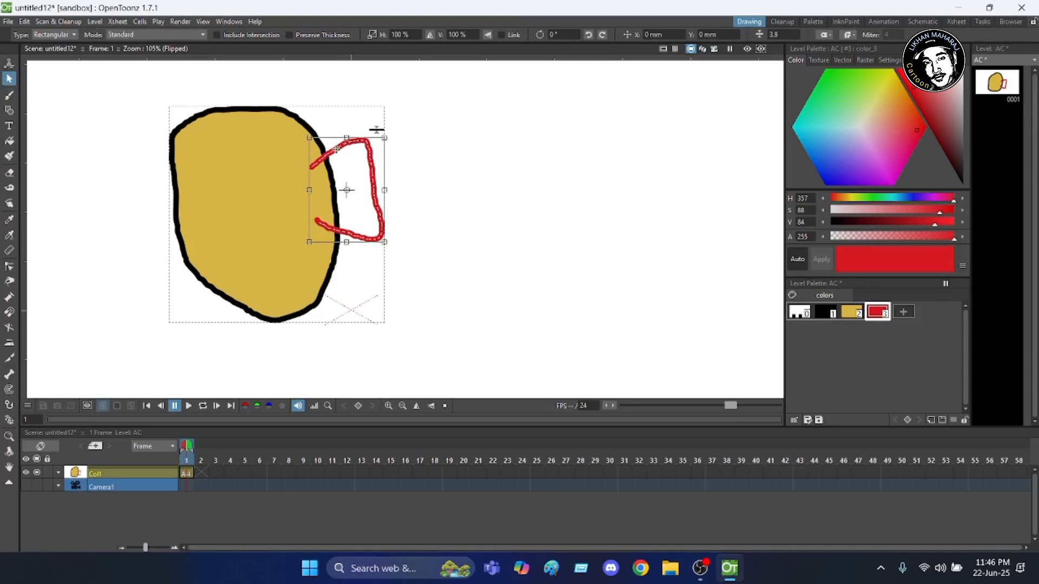
right_click(337, 148)
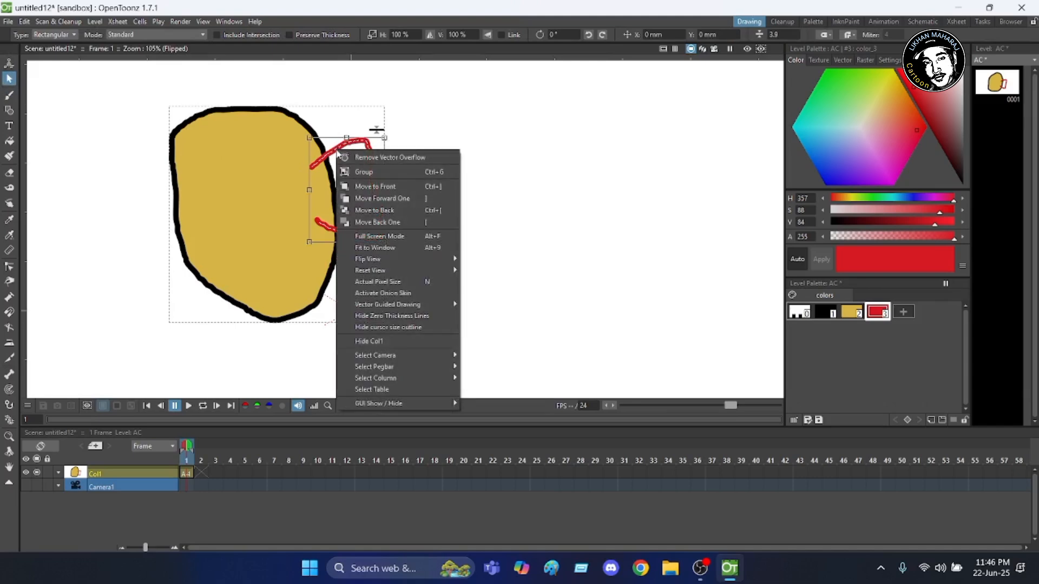
click(395, 211)
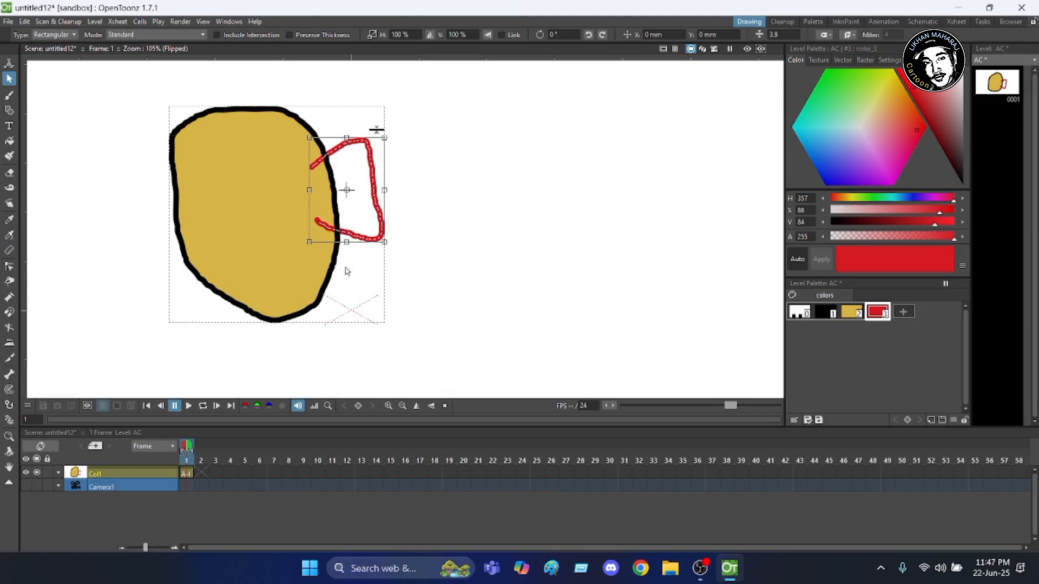
click(427, 200)
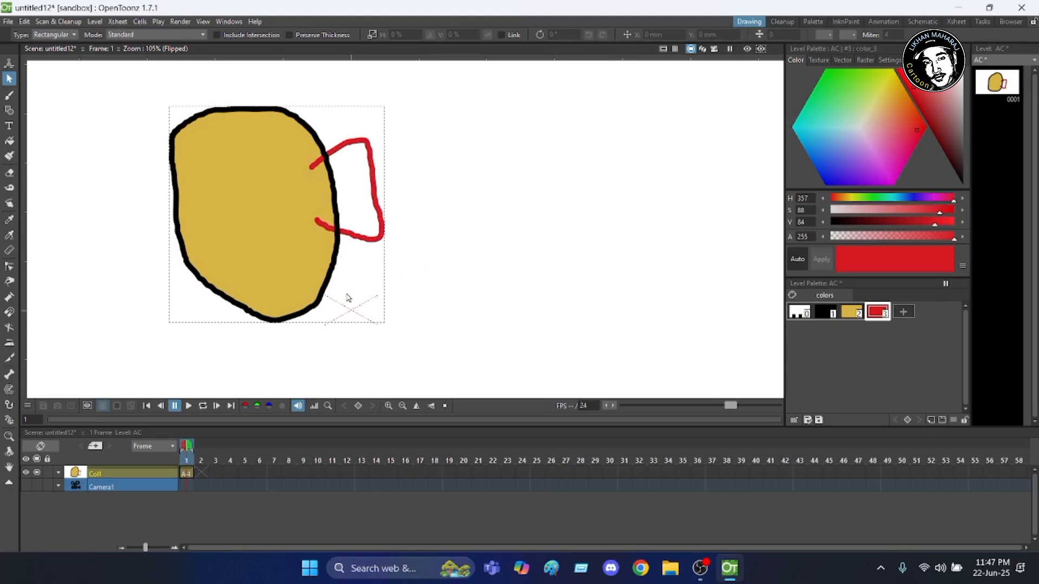
Step: Examine up close how the red stroke, black outline and yellow fill are stacked at the stroke's upper crossing
scroll(339, 161, up, 4)
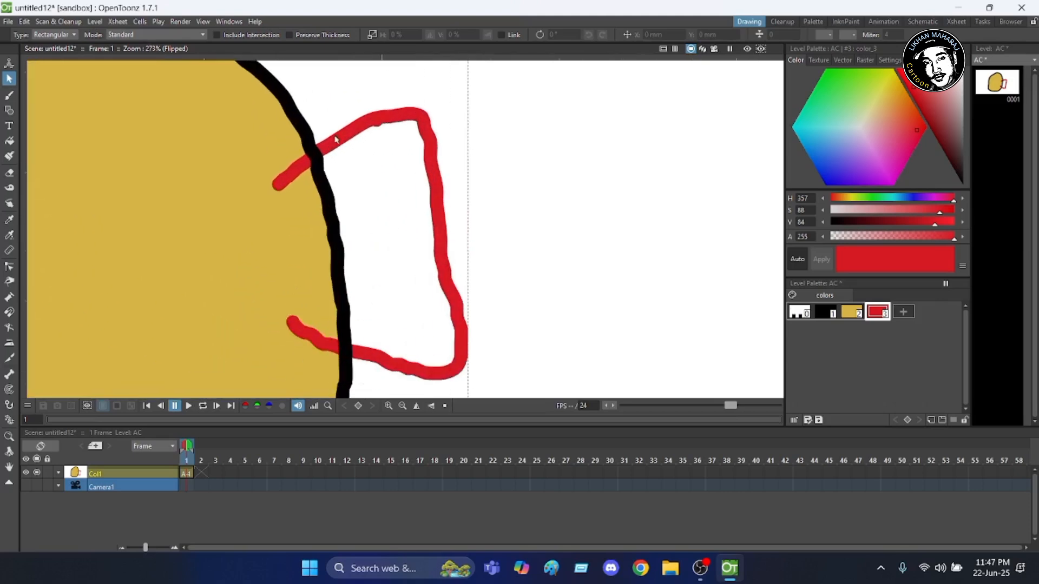
scroll(333, 135, up, 2)
scroll(332, 135, down, 3)
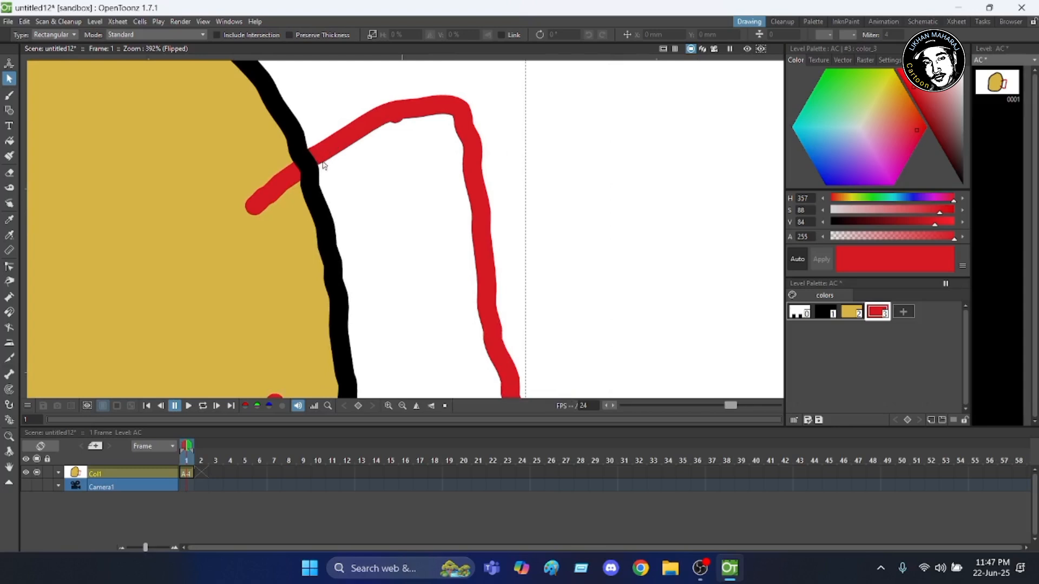
scroll(344, 130, down, 2)
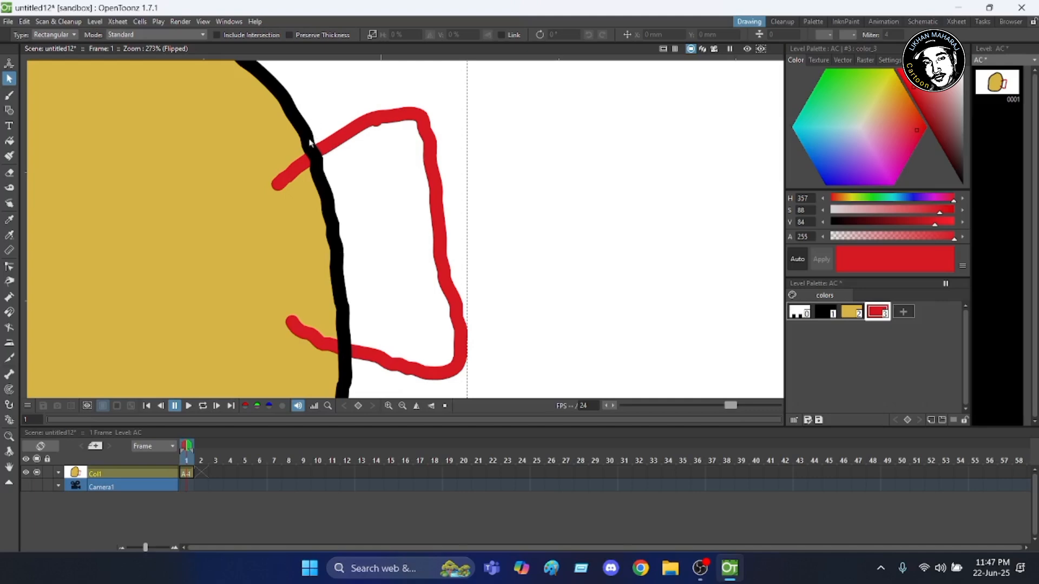
scroll(313, 166, up, 7)
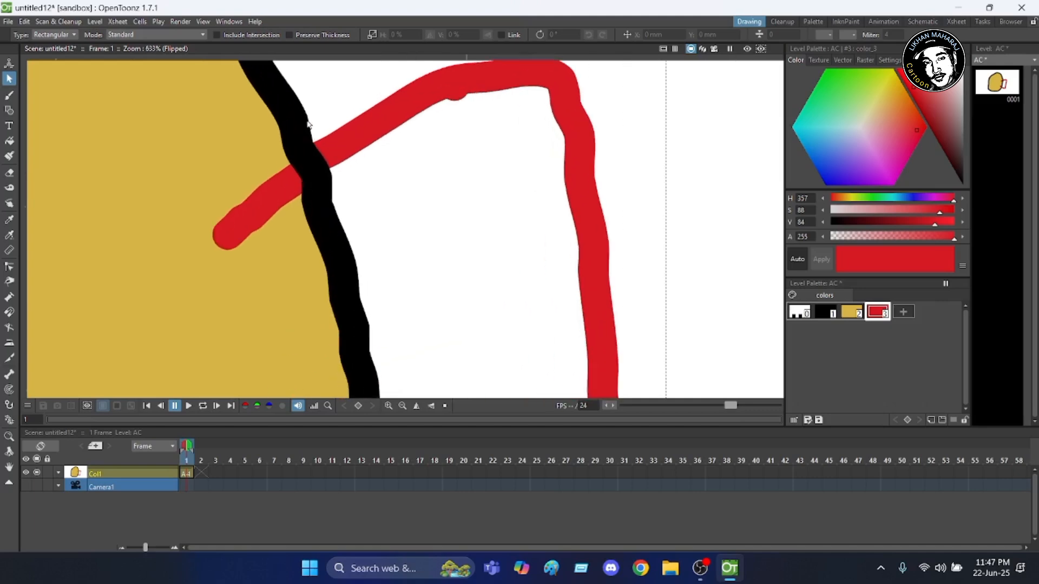
scroll(306, 116, up, 2)
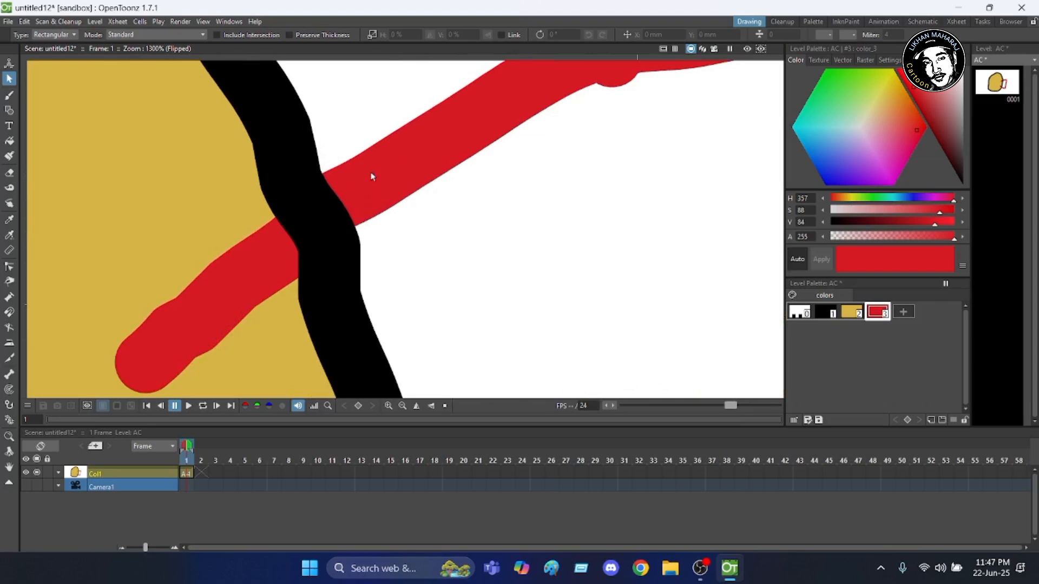
scroll(360, 174, down, 8)
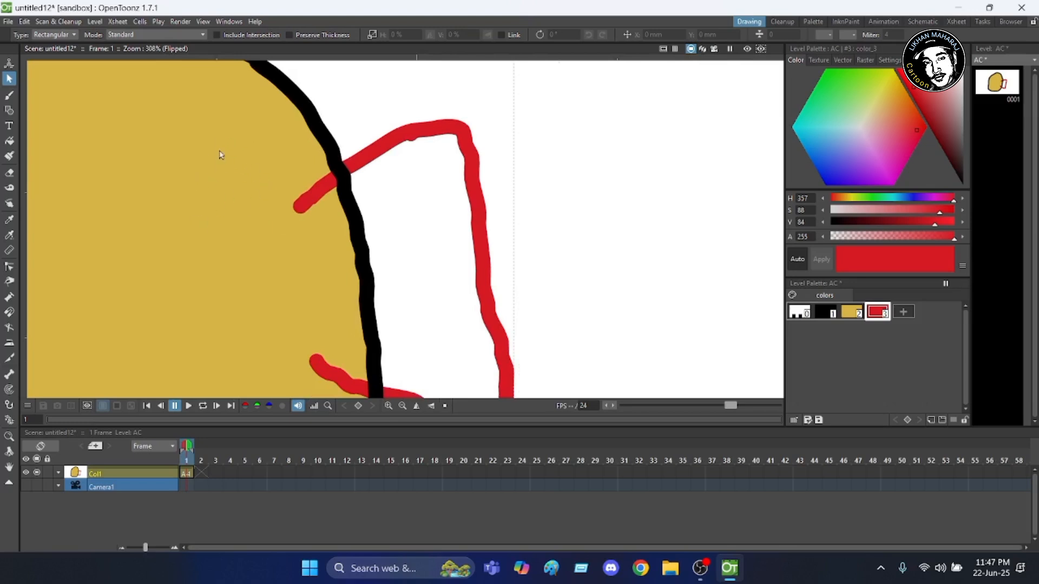
scroll(211, 156, down, 2)
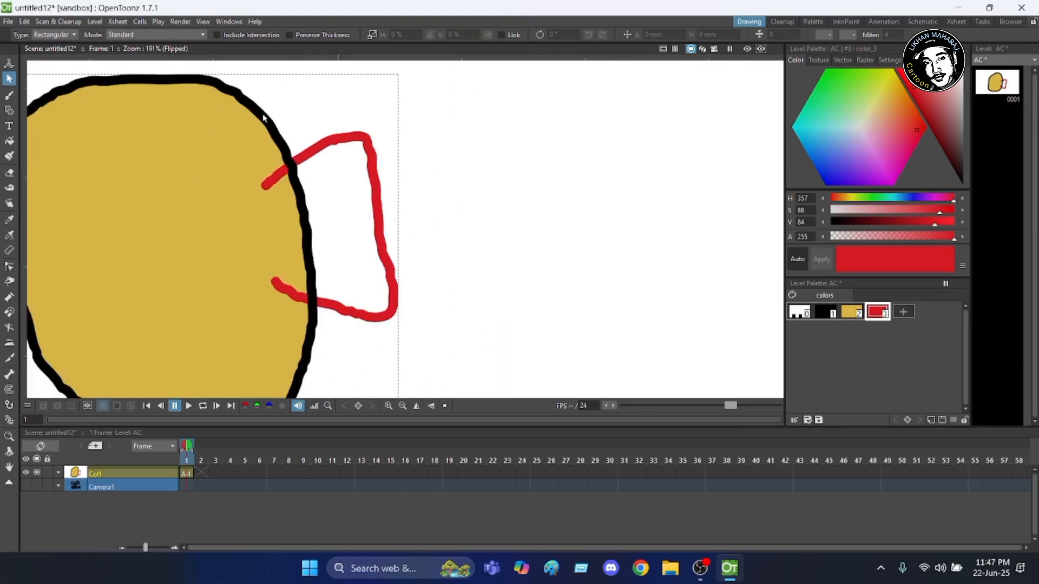
scroll(195, 118, down, 1)
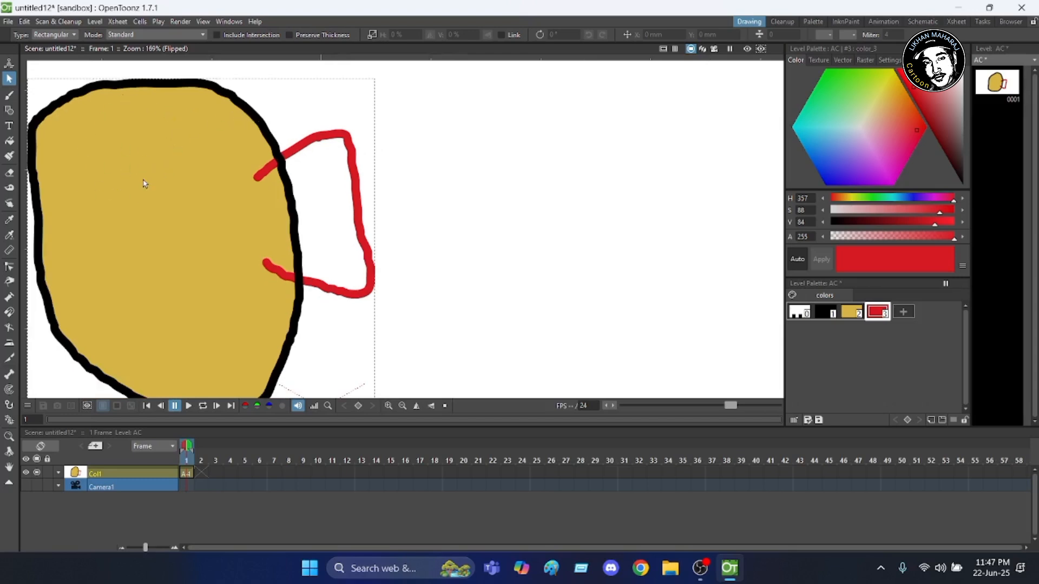
Step: Select and deselect the black outline, and inspect both ends of the red stroke against the outline and fill
click(265, 123)
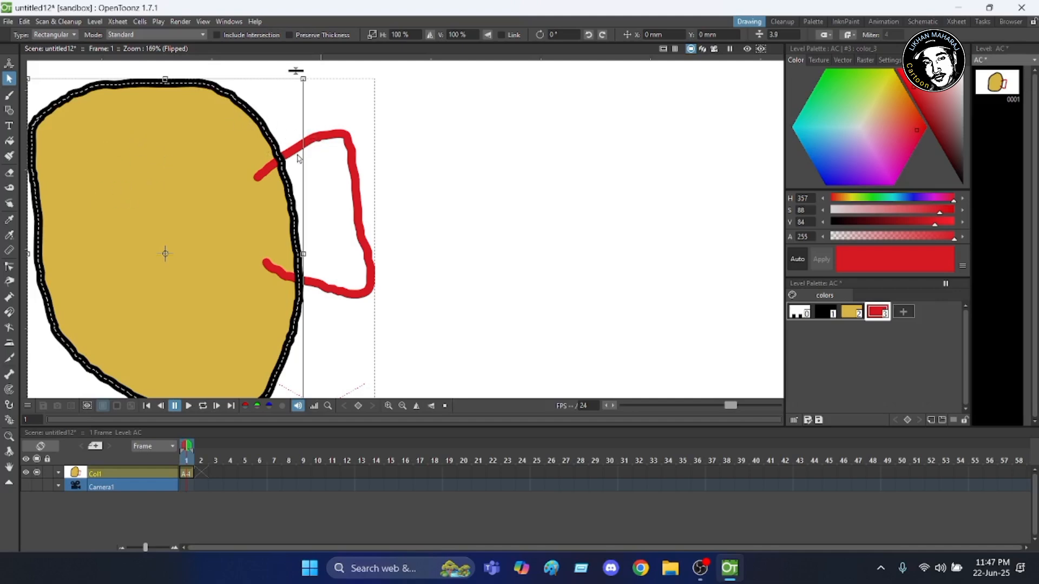
click(371, 142)
scroll(270, 151, down, 2)
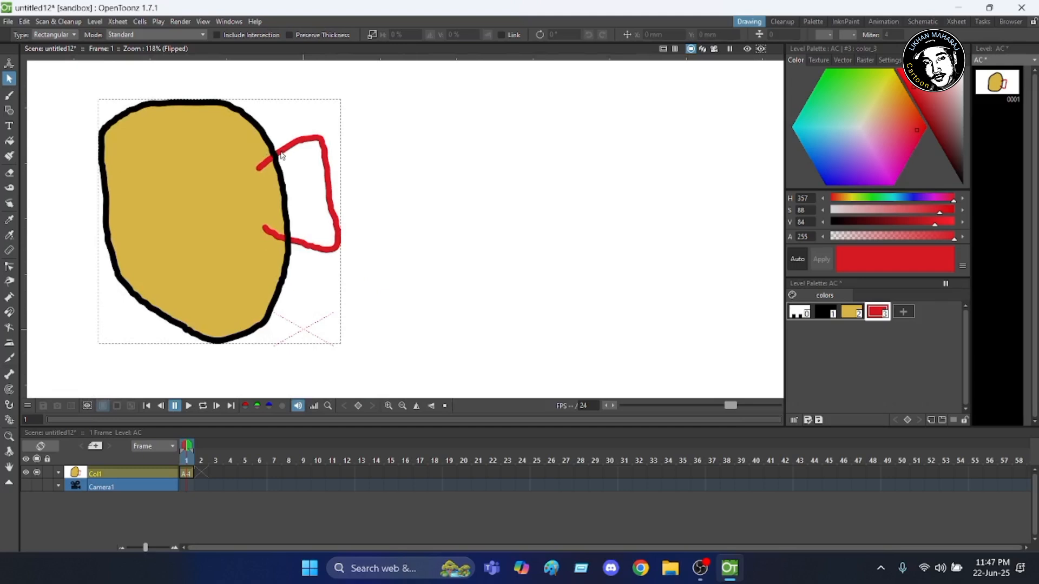
scroll(281, 156, up, 4)
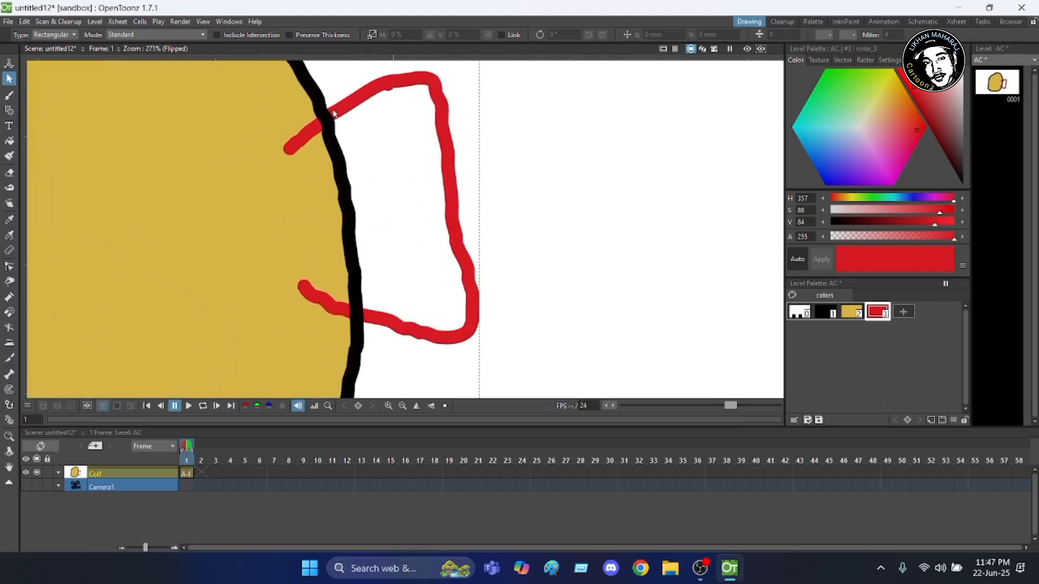
scroll(328, 122, down, 5)
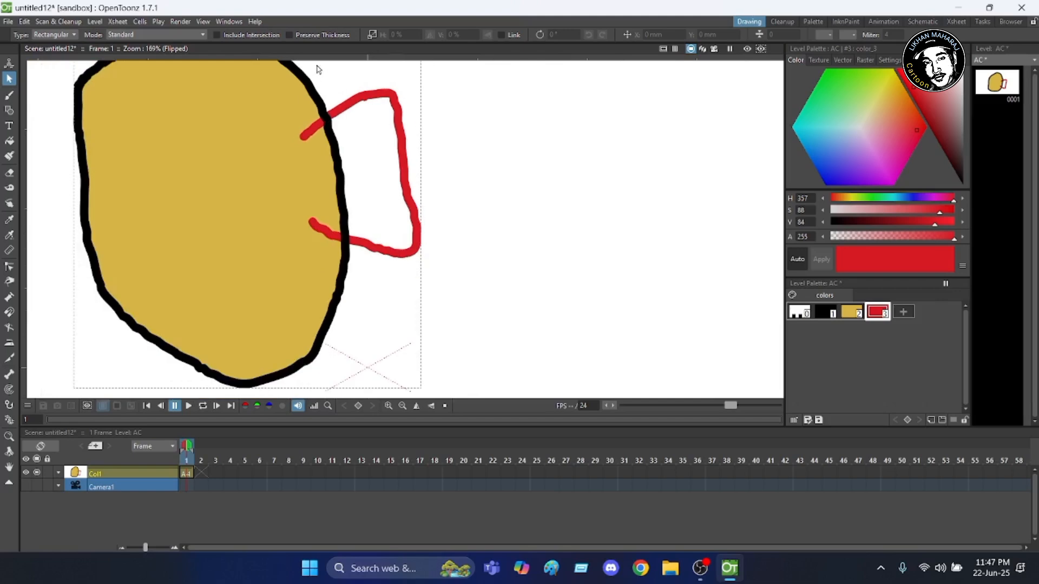
scroll(367, 141, up, 1)
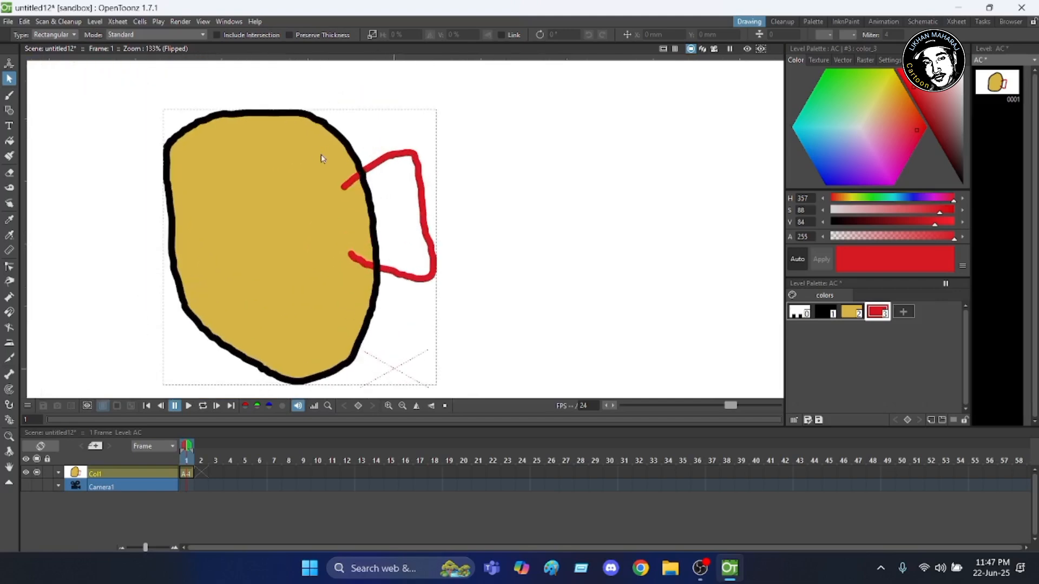
scroll(319, 353, down, 1)
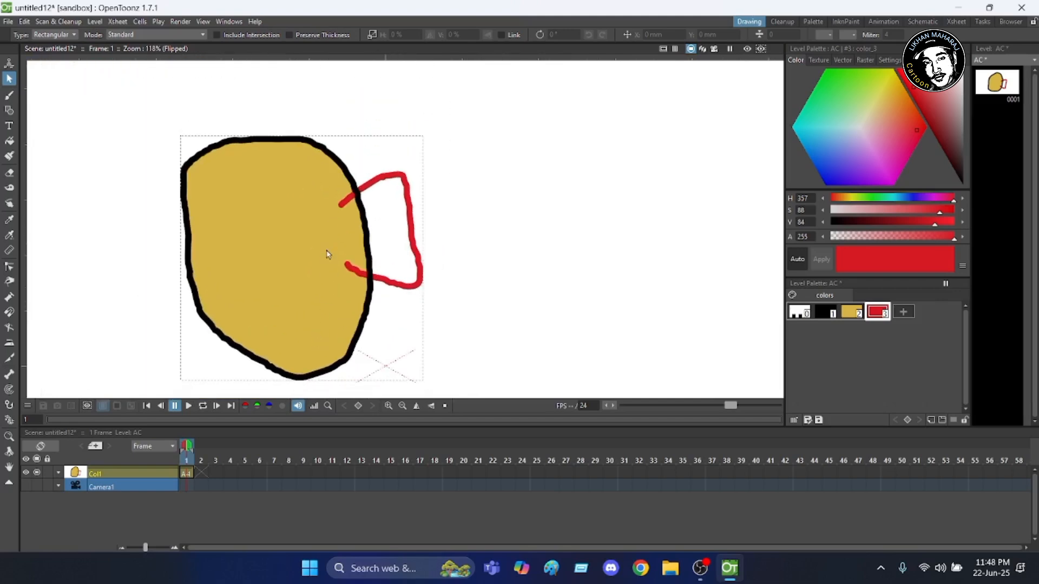
scroll(326, 255, up, 2)
scroll(318, 222, down, 1)
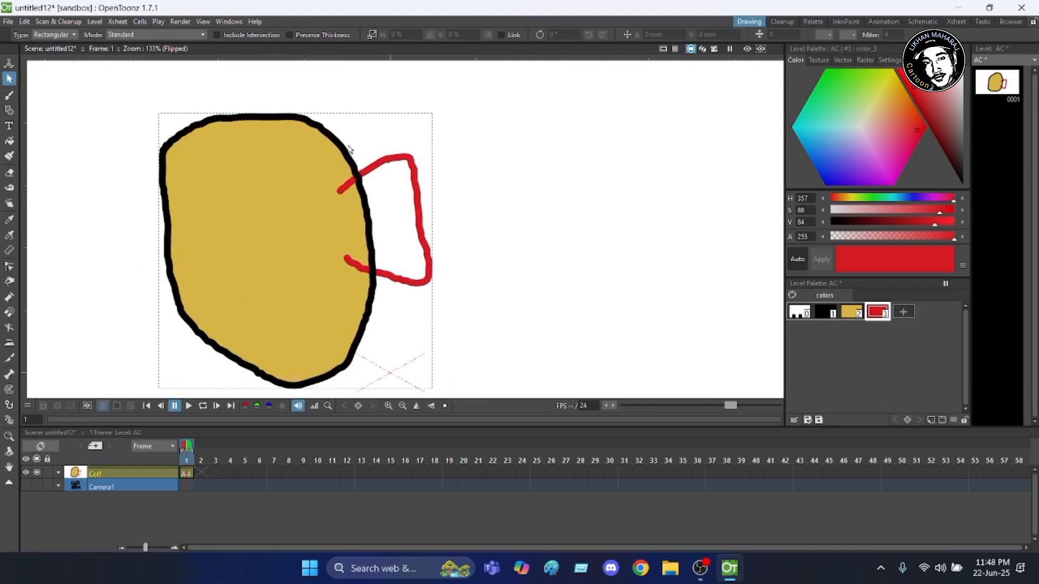
scroll(366, 199, up, 1)
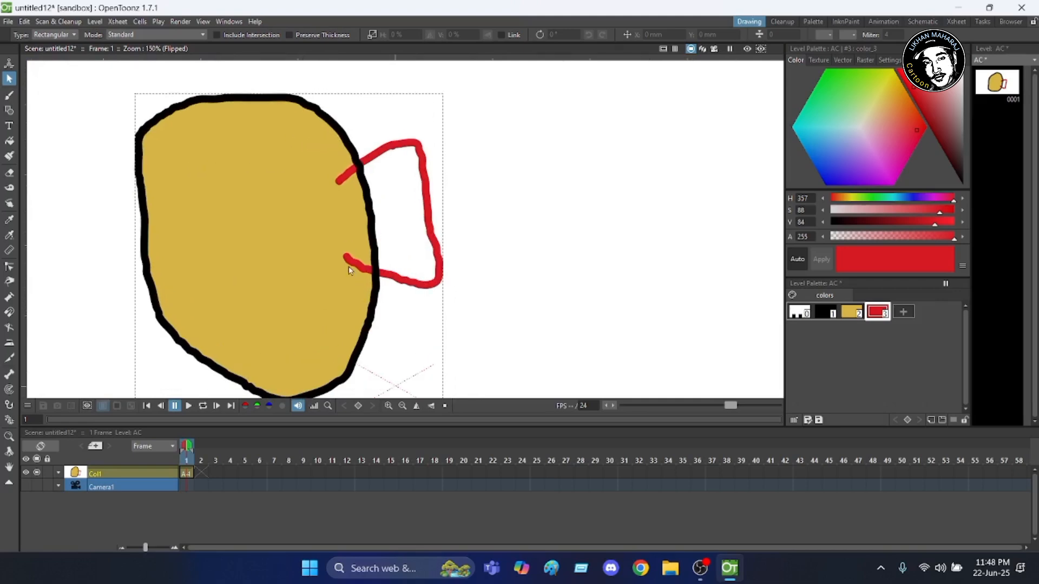
scroll(365, 199, down, 2)
scroll(366, 196, up, 2)
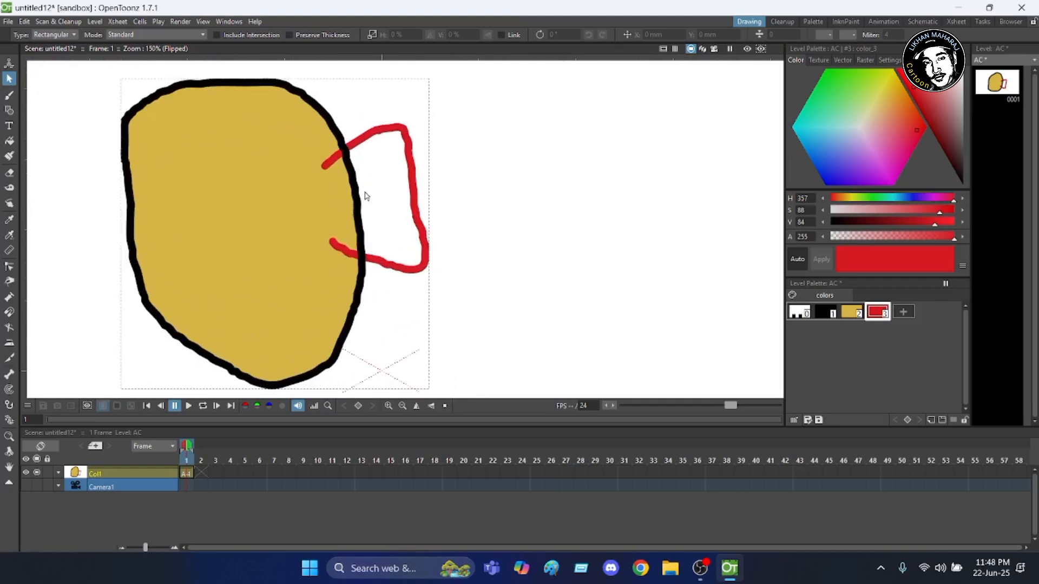
Step: Bring the red stroke to the front of the black outline, deselect it, and check the upper crossing up close
click(382, 130)
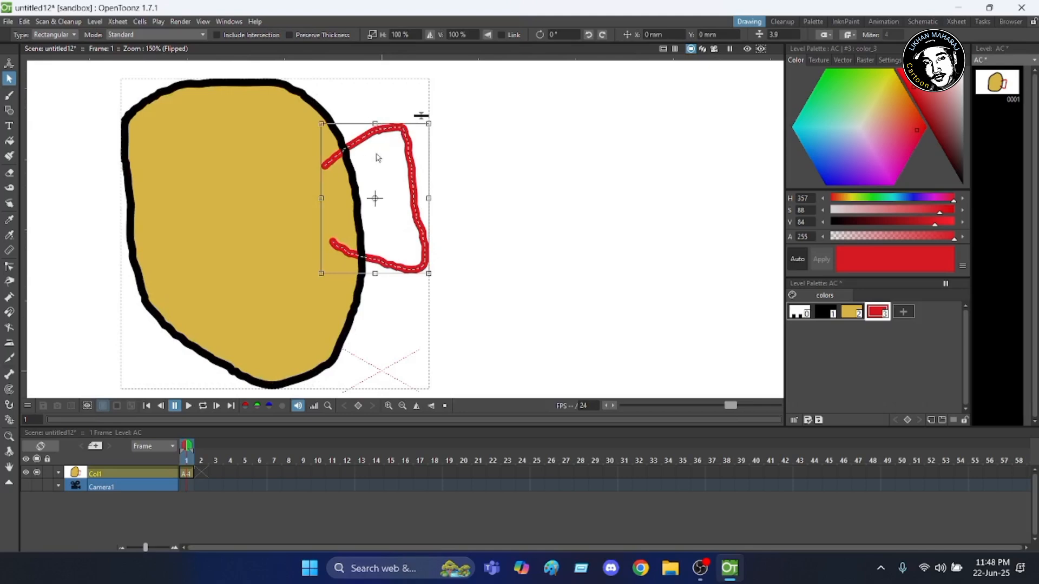
right_click(378, 157)
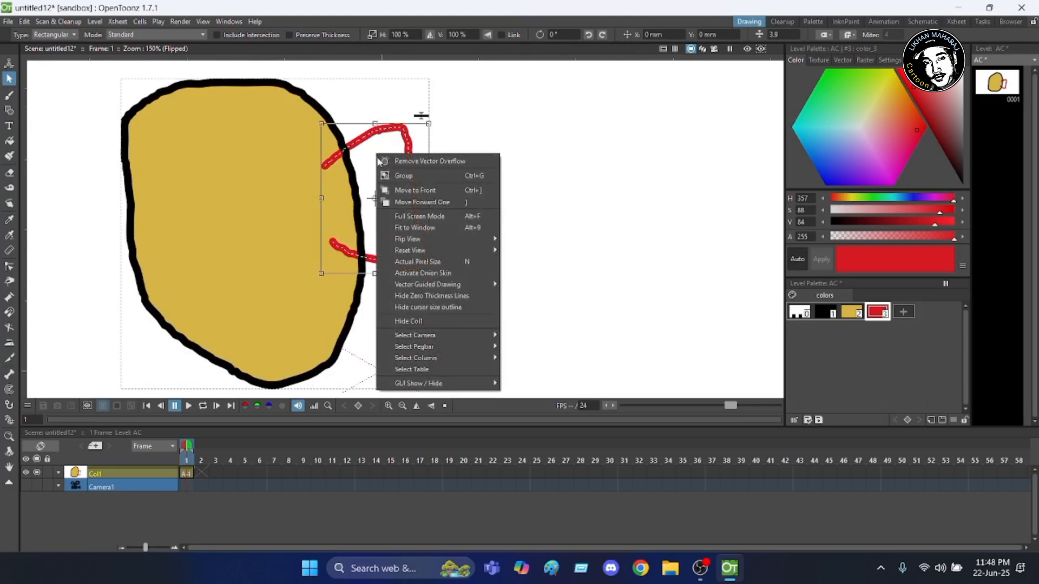
click(415, 191)
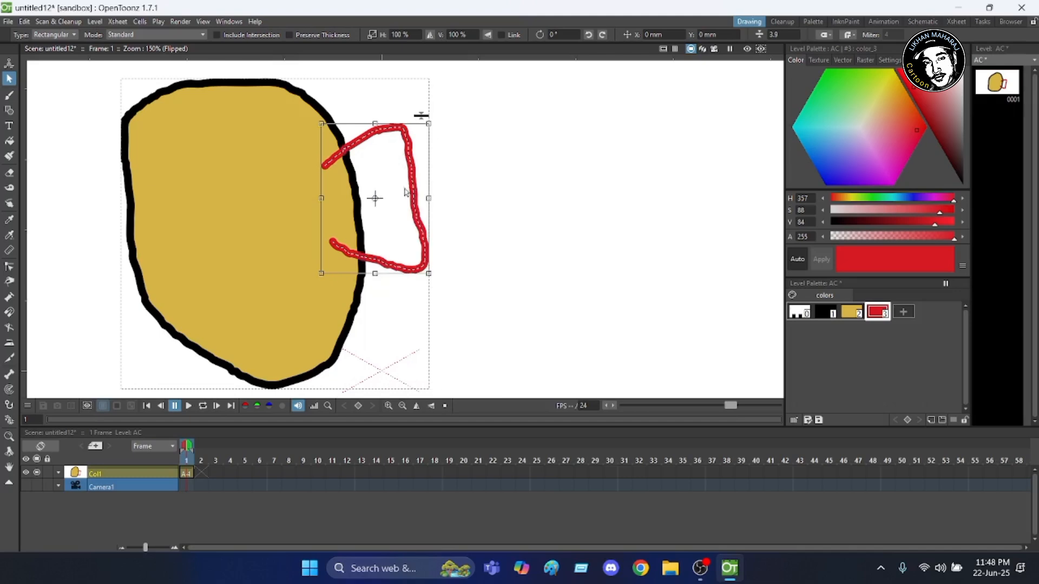
scroll(368, 146, up, 3)
click(511, 158)
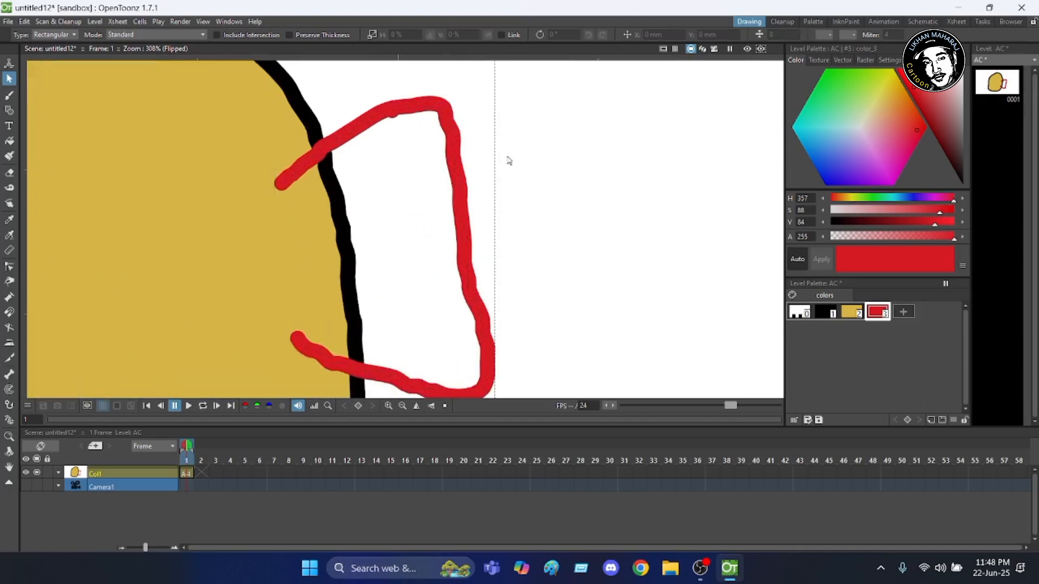
scroll(324, 147, up, 5)
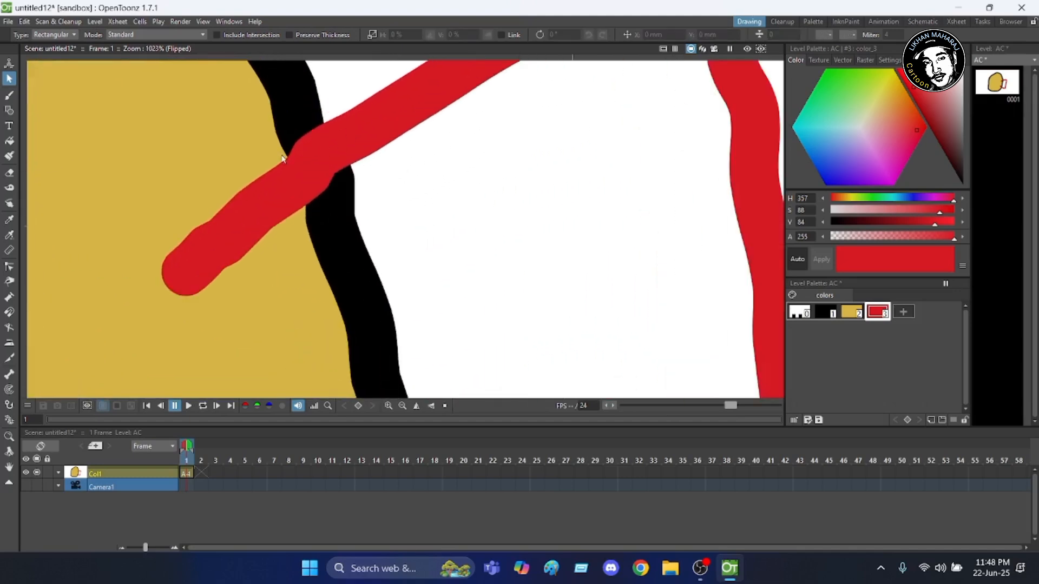
Step: Group the black outline together with its yellow fill
scroll(351, 142, down, 9)
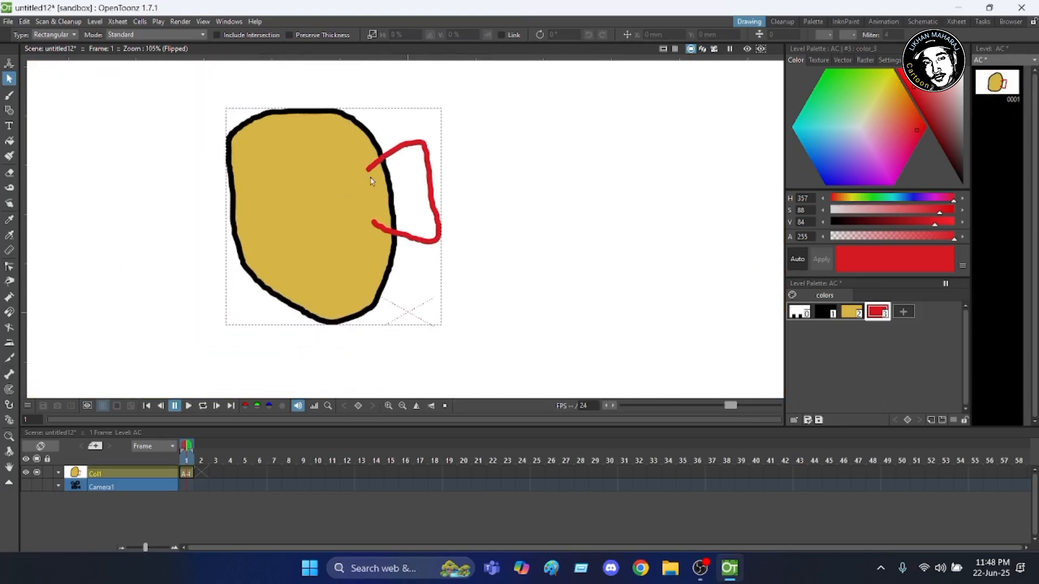
scroll(335, 169, up, 1)
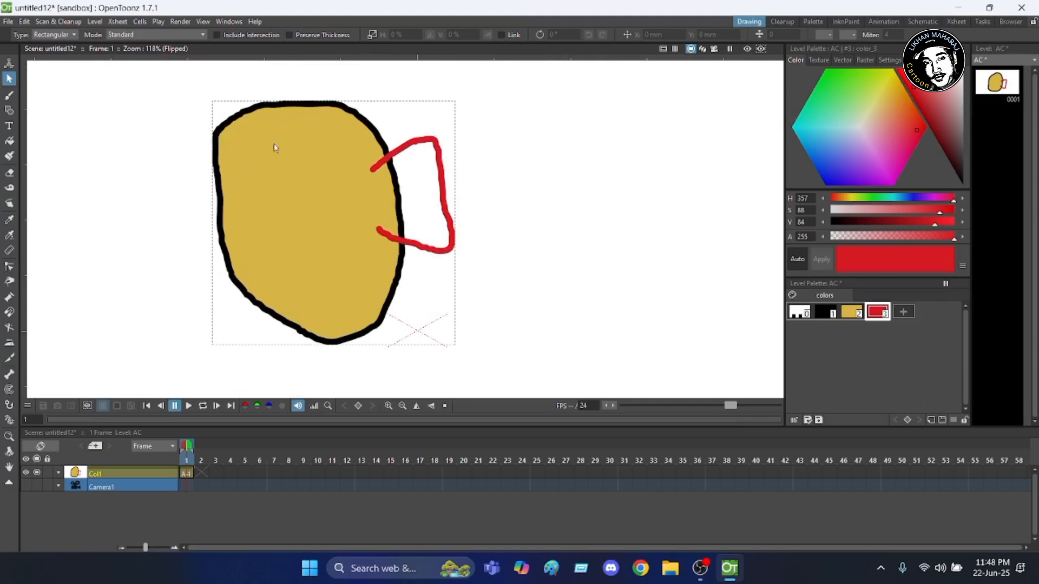
click(281, 107)
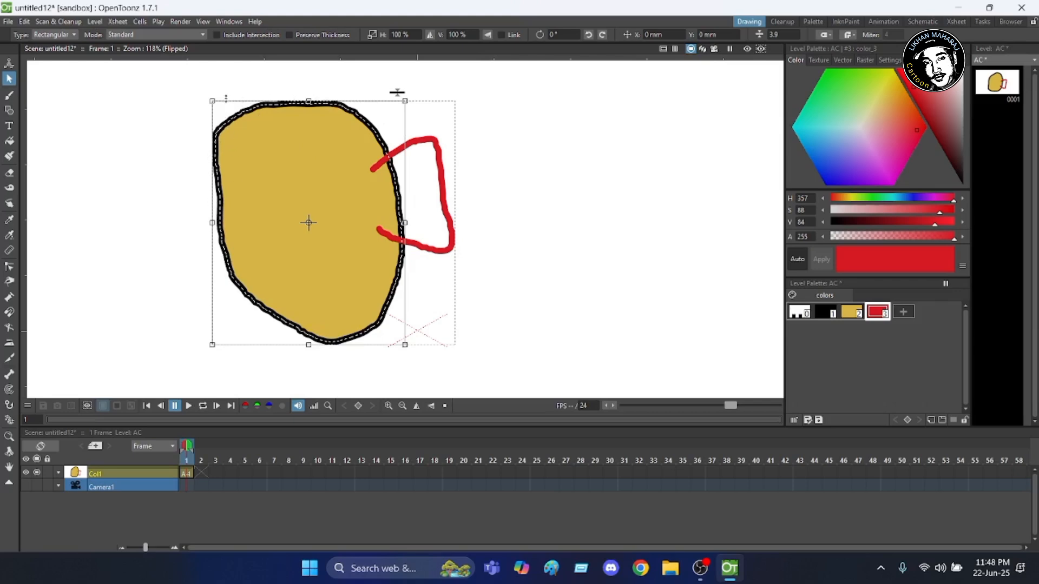
scroll(364, 216, up, 1)
scroll(342, 97, down, 1)
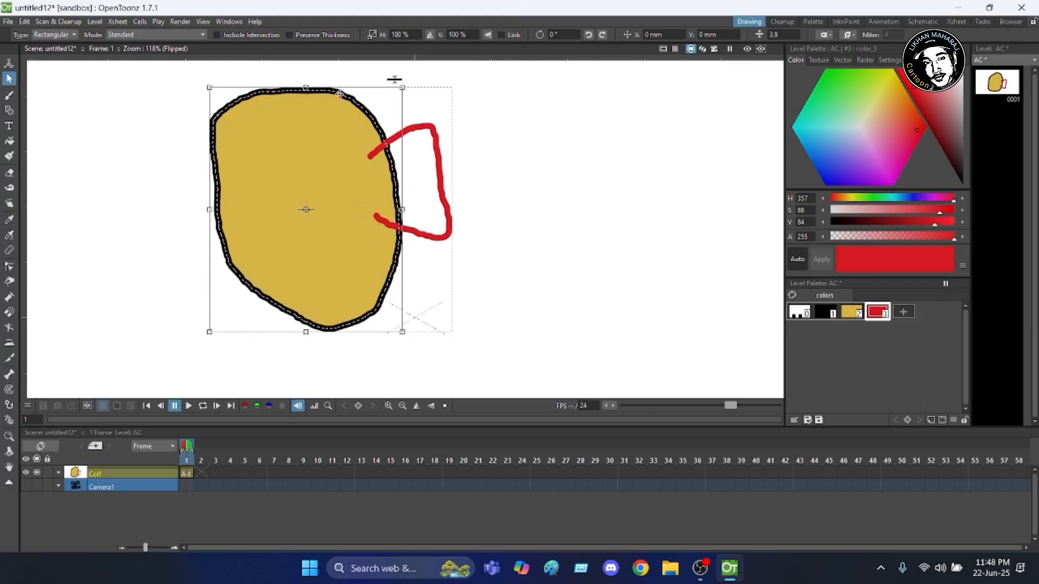
right_click(354, 127)
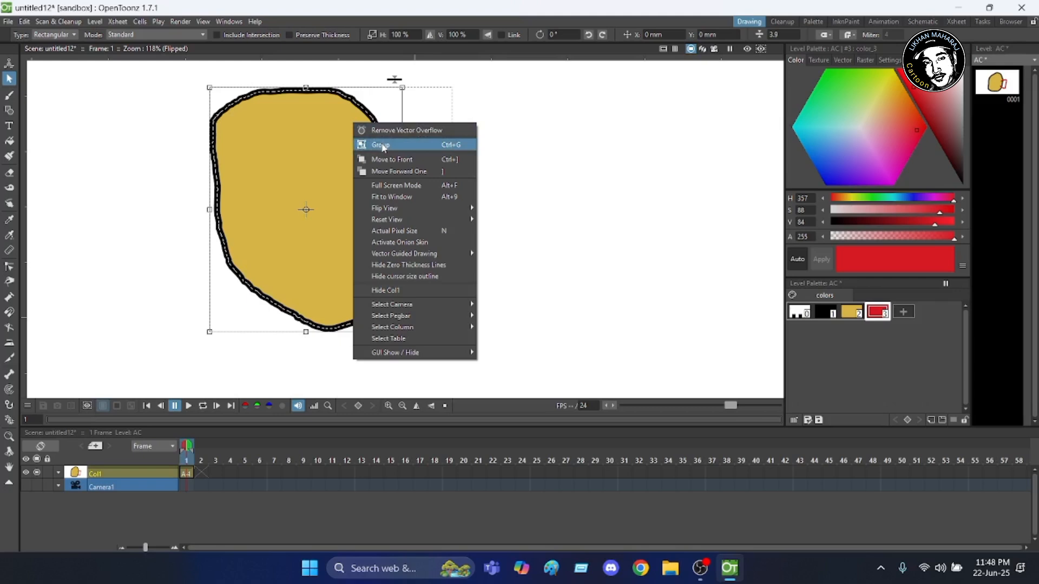
click(382, 145)
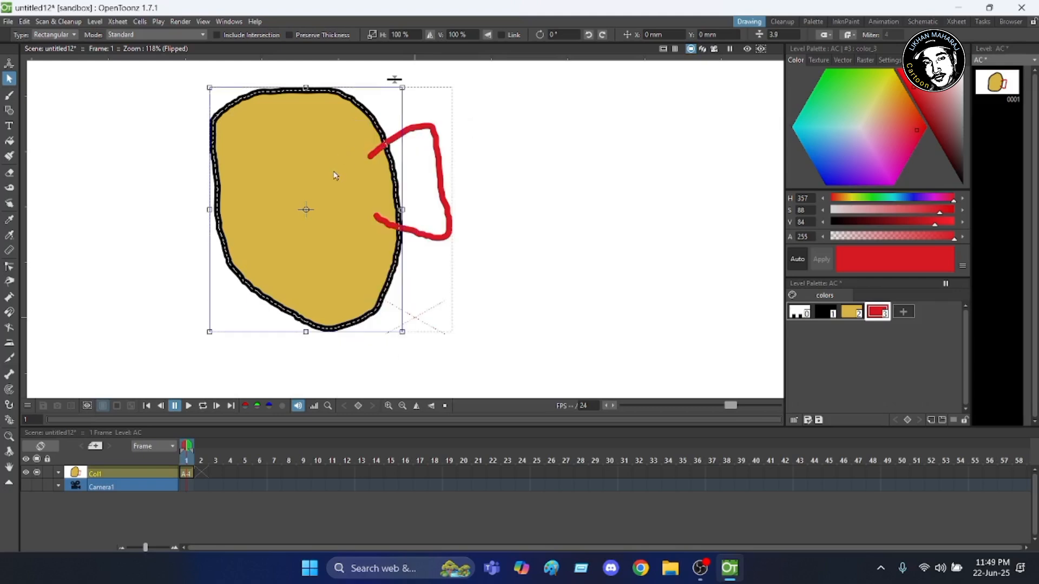
scroll(355, 134, up, 3)
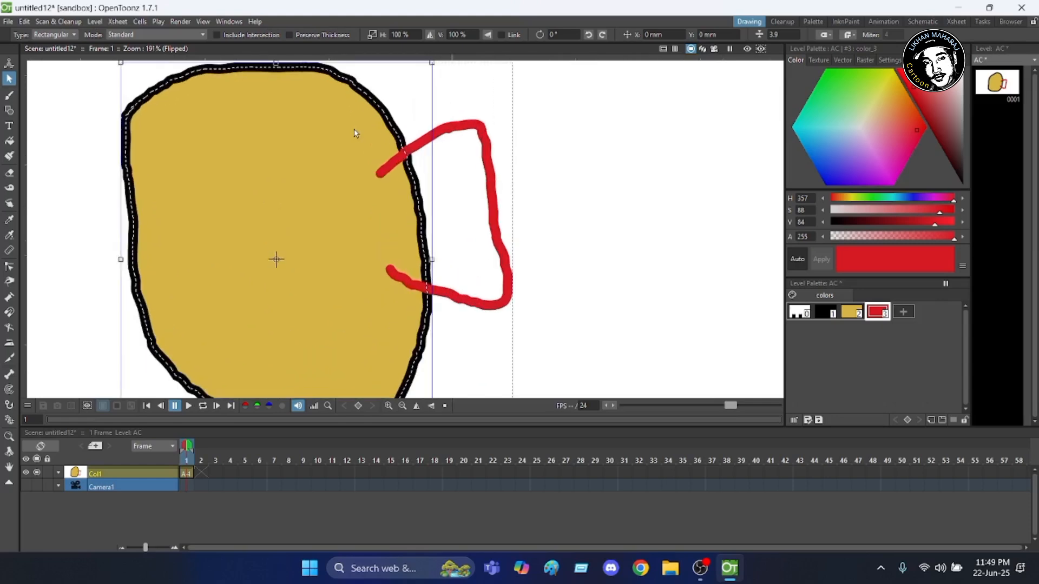
scroll(371, 96, down, 2)
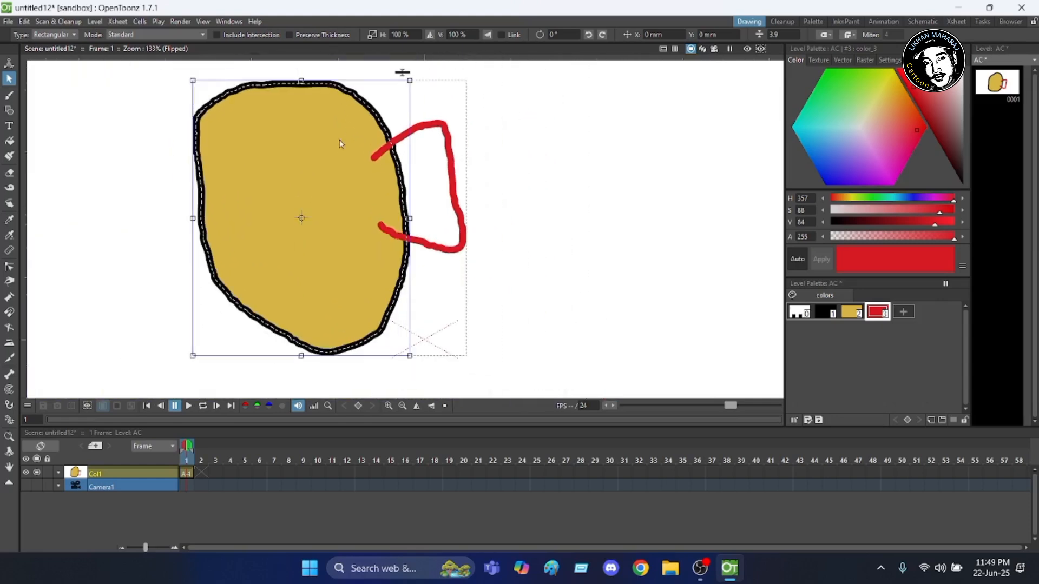
Step: Move the red stroke to the back, behind the grouped yellow shape, deselect it, and check the upper crossing up close
click(440, 125)
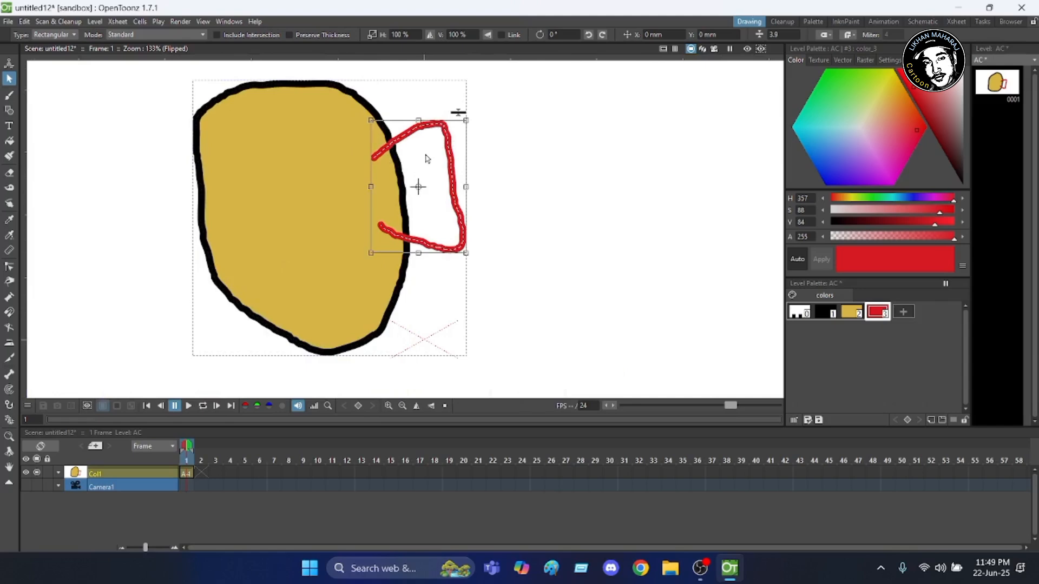
right_click(426, 158)
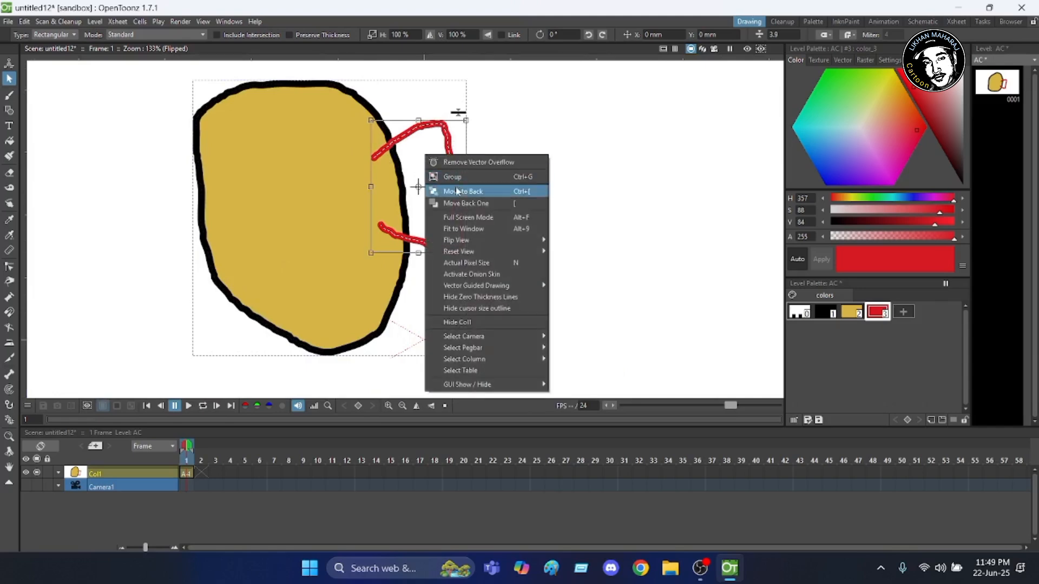
click(462, 192)
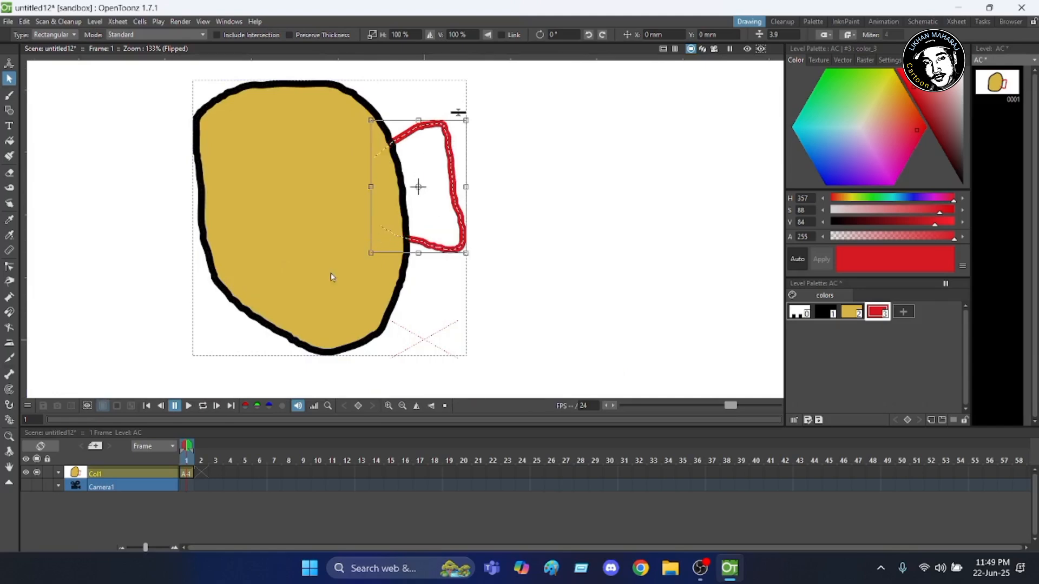
click(491, 213)
scroll(406, 184, up, 4)
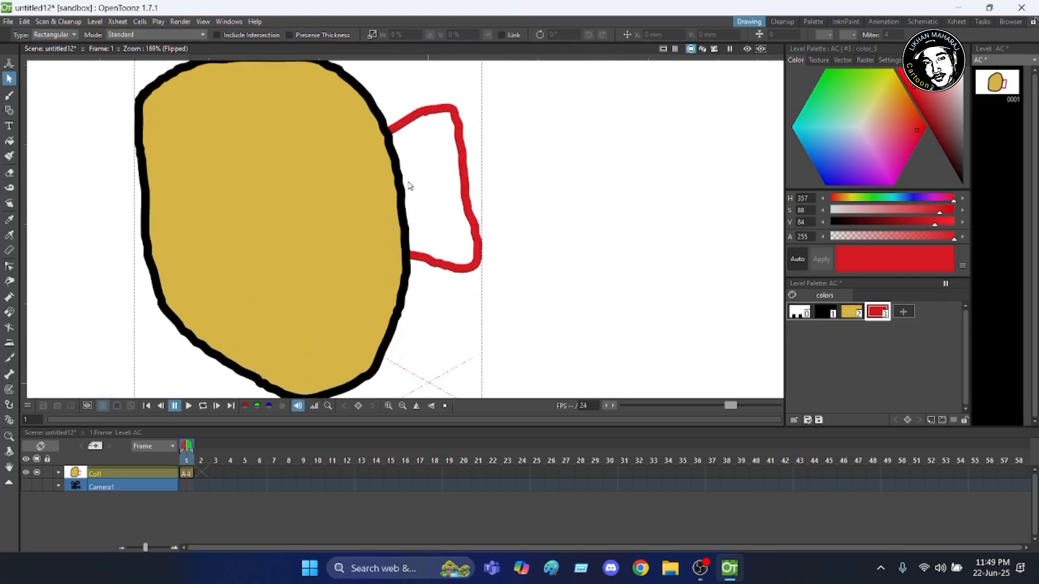
scroll(387, 104, up, 4)
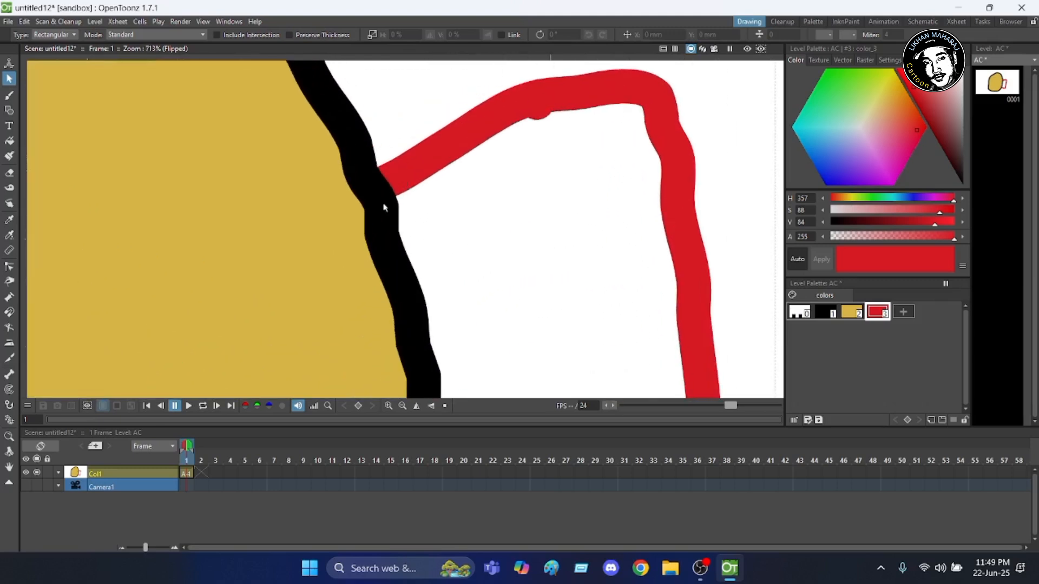
scroll(383, 162, down, 4)
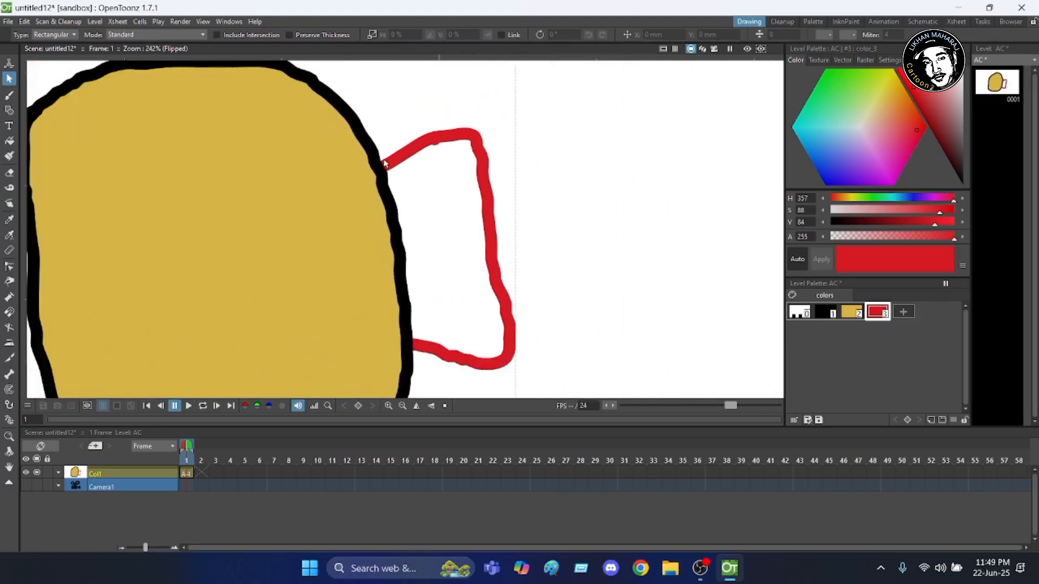
scroll(309, 190, down, 2)
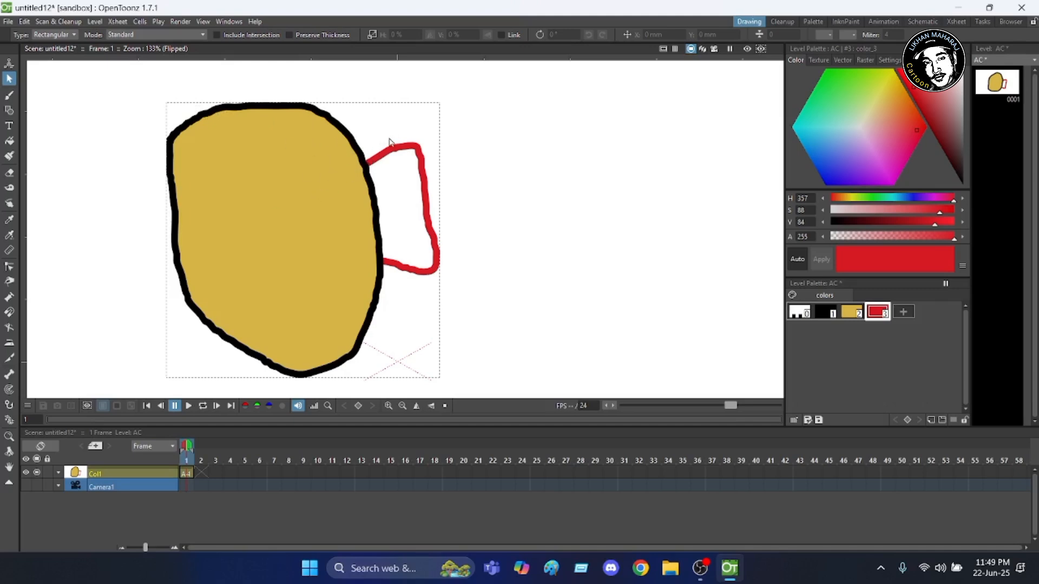
Step: Ungroup the yellow shape and examine up close how its outline, fill and the red stroke are stacked
click(341, 129)
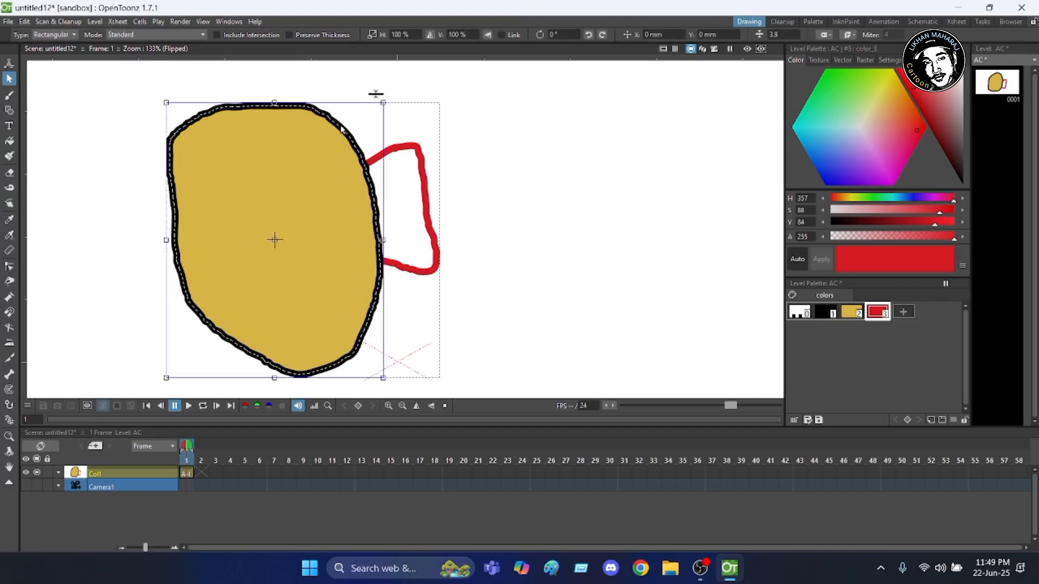
right_click(339, 127)
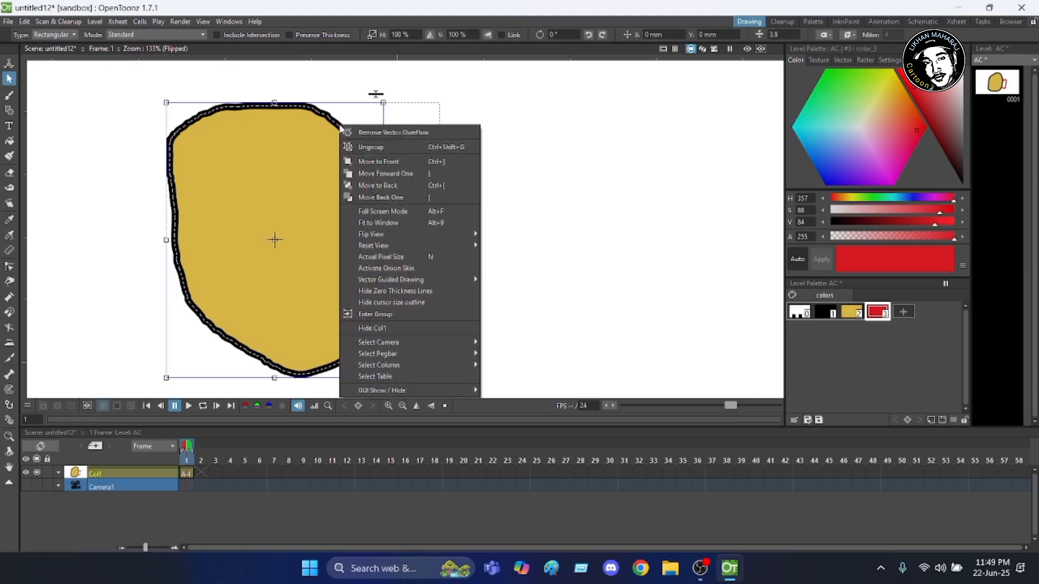
click(366, 149)
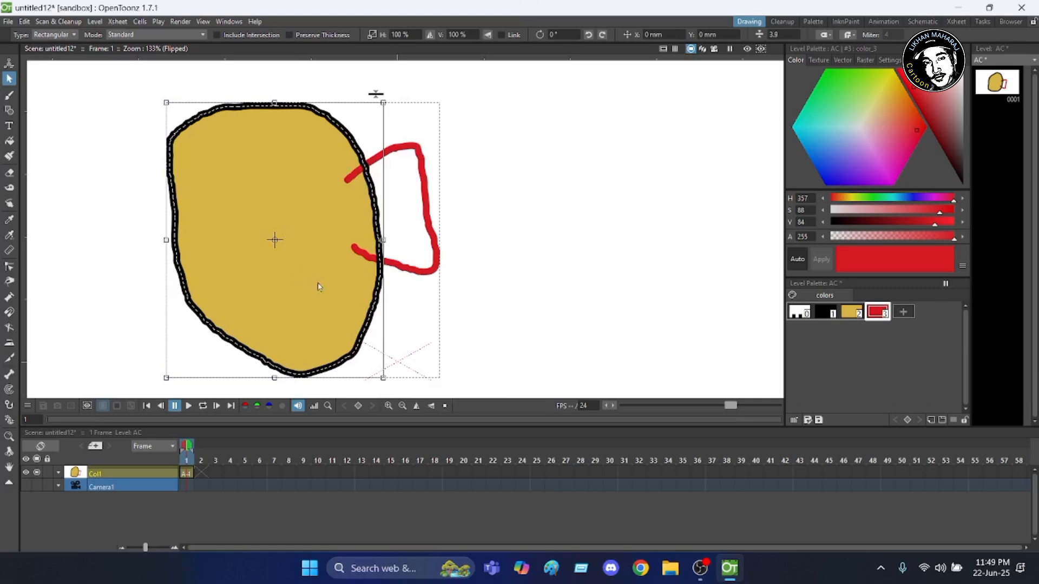
scroll(352, 239, up, 2)
scroll(327, 98, up, 4)
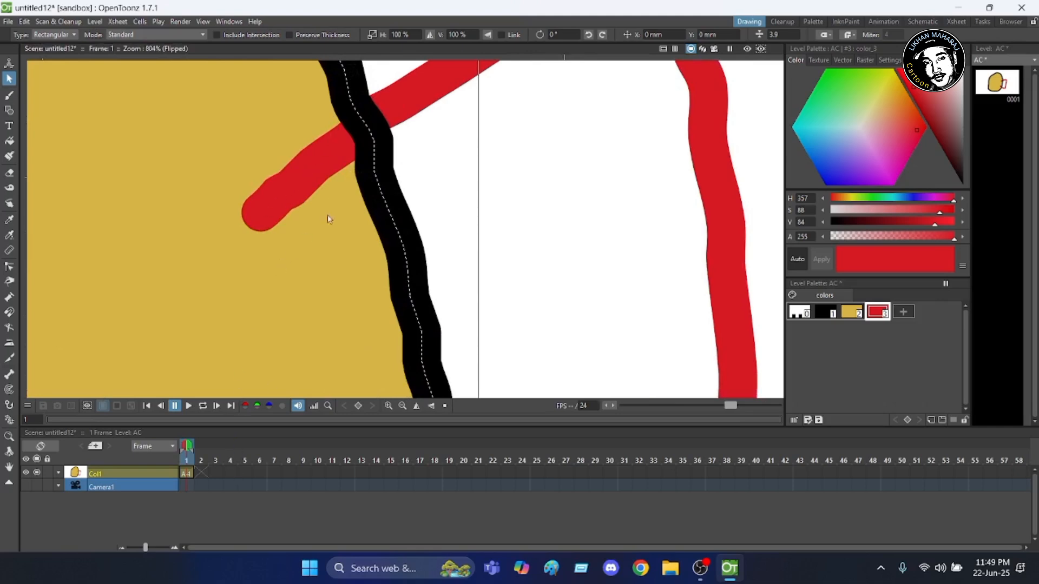
scroll(325, 221, down, 5)
scroll(373, 145, down, 3)
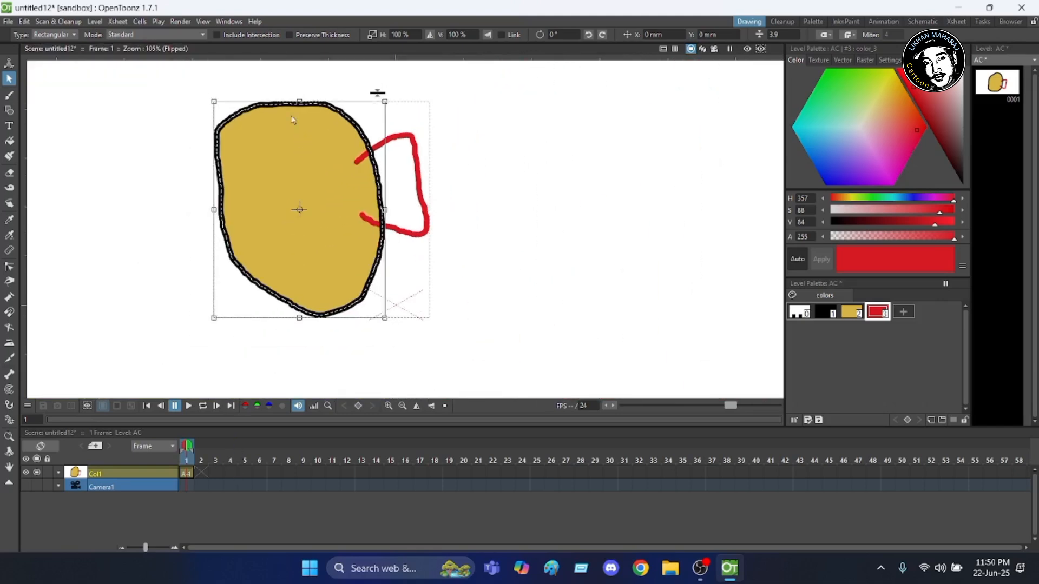
Step: Move the black-outlined yellow shape to the right, clear of the red stroke, by about 124 mm horizontally and -8 mm vertically
scroll(252, 122, up, 1)
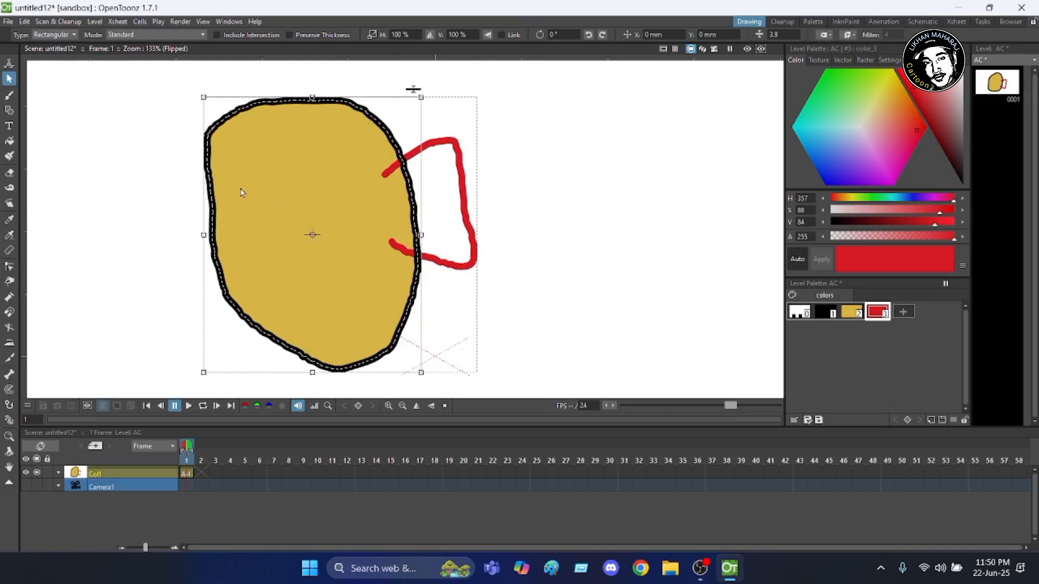
scroll(251, 172, down, 2)
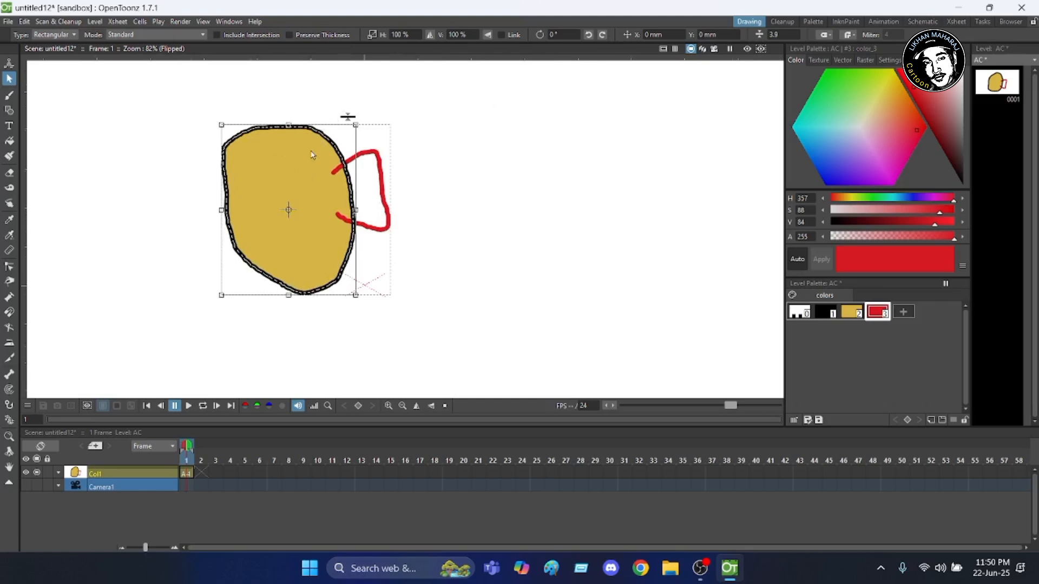
scroll(310, 148, up, 1)
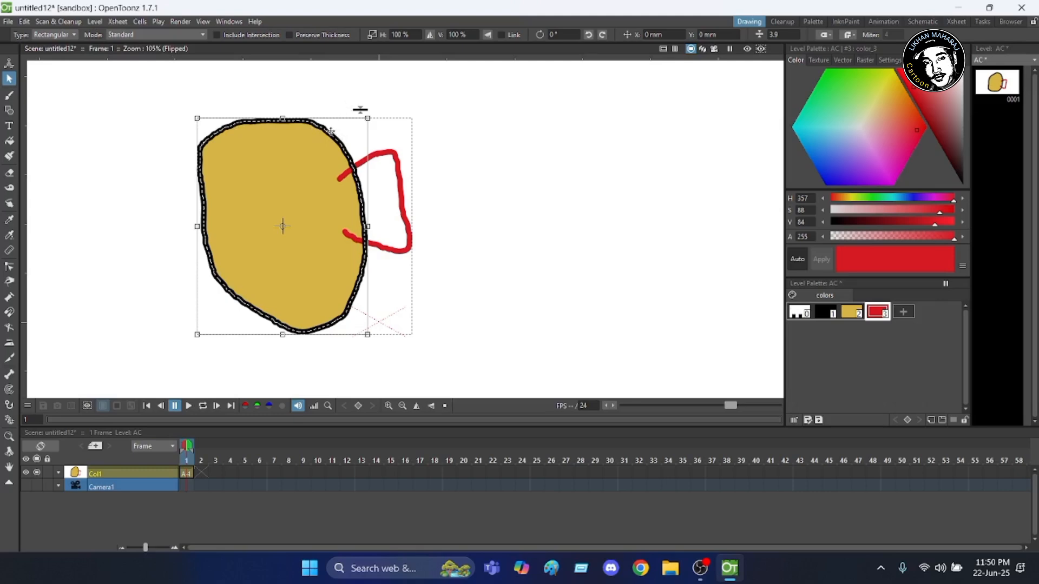
drag(330, 130, 663, 111)
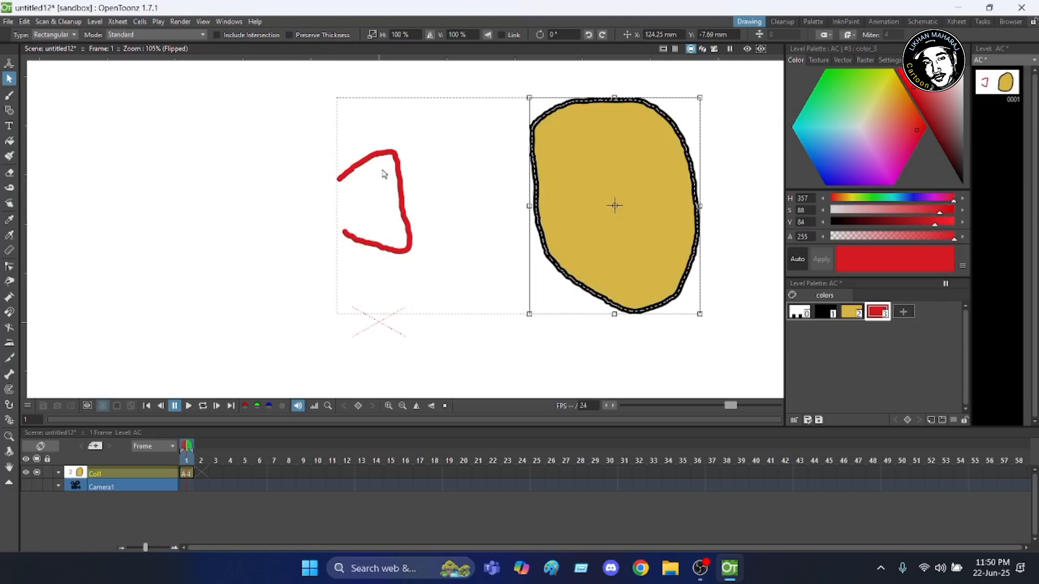
scroll(686, 107, up, 2)
scroll(682, 111, down, 1)
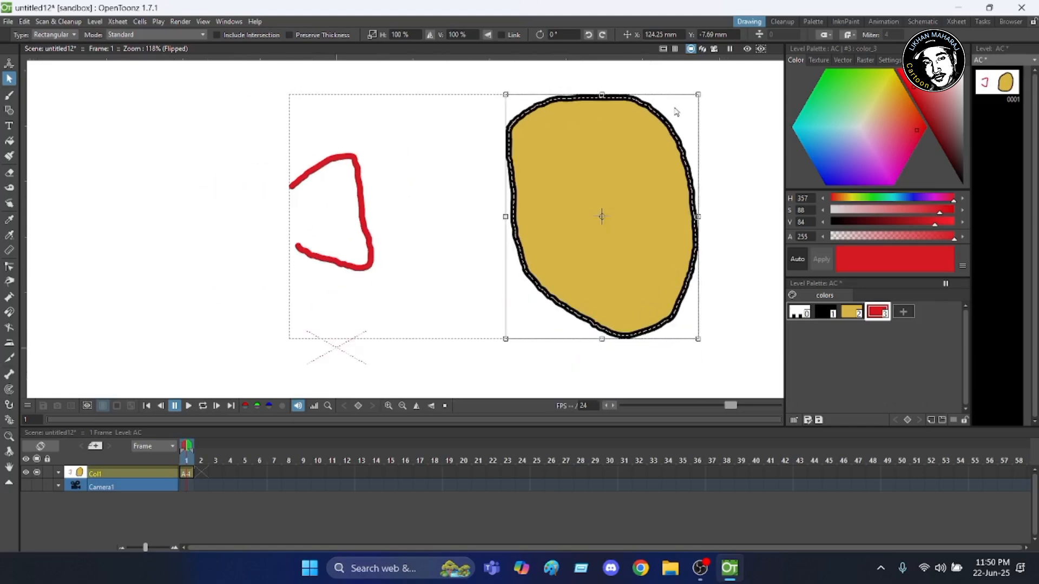
scroll(290, 176, down, 1)
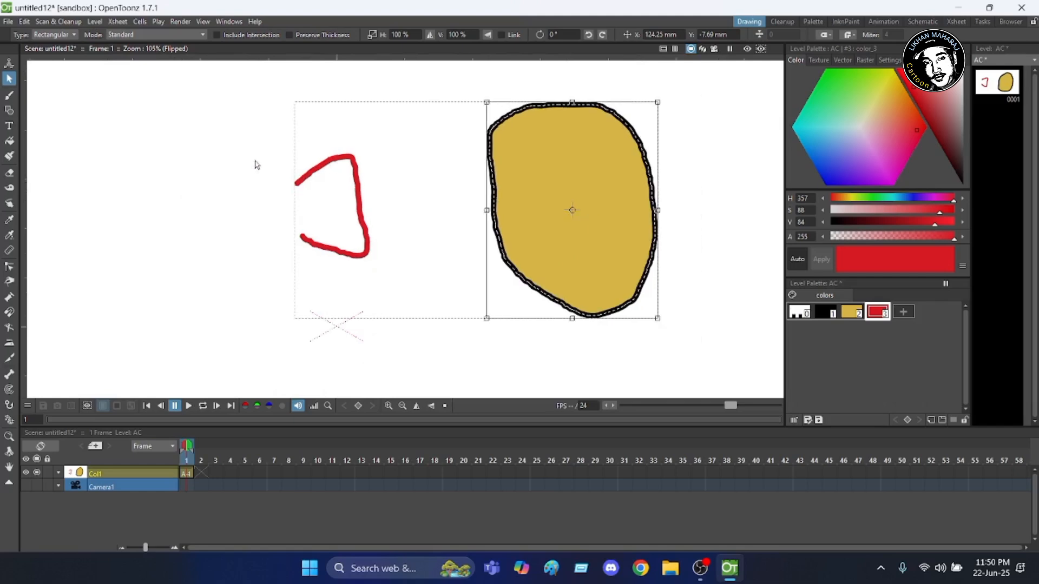
Step: Close the open side of the red stroke with a red brush stroke and fill the enclosed area with red
click(9, 97)
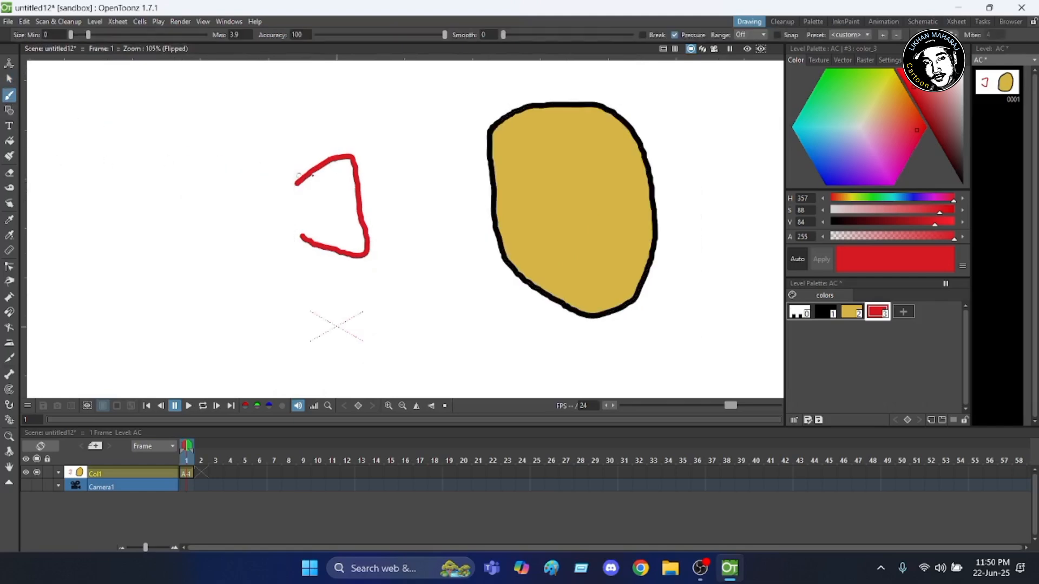
mouse_move(299, 180)
mouse_down()
mouse_move(288, 196)
mouse_move(298, 235)
mouse_up()
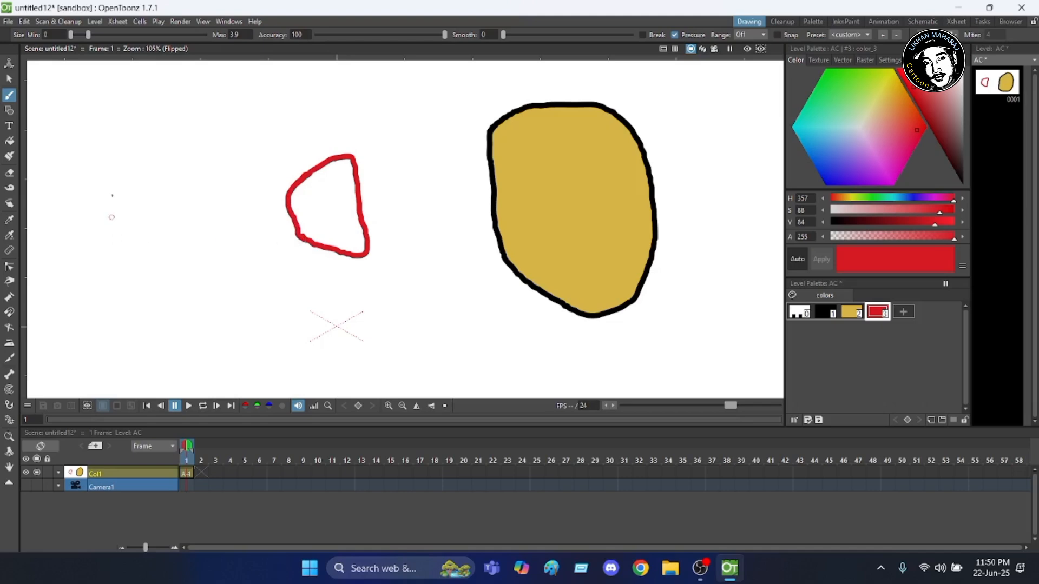
click(6, 142)
click(320, 191)
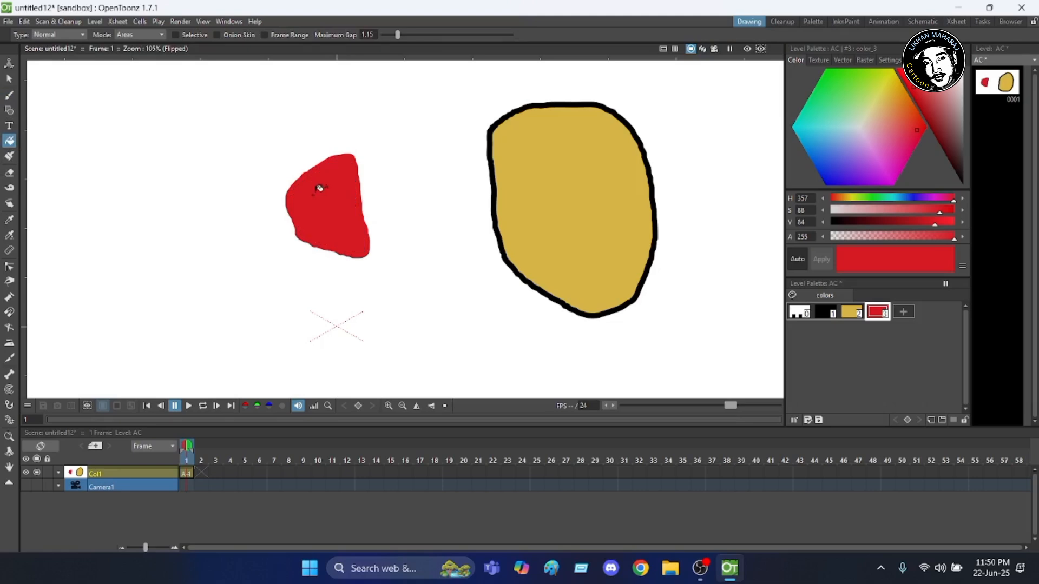
Step: Fill the yellow shape with red, and refill it with the yellow palette style 2
scroll(255, 160, down, 3)
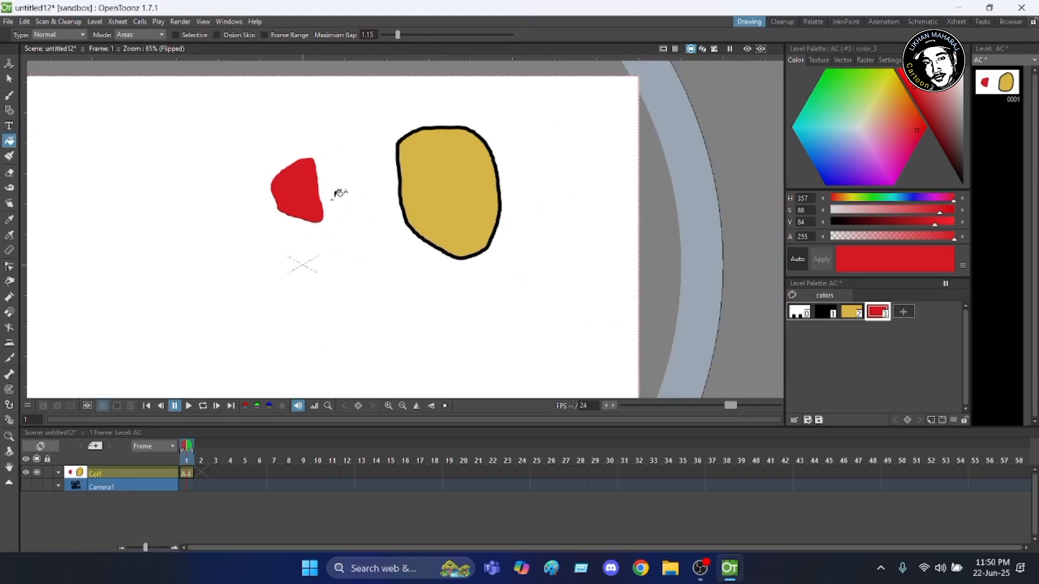
scroll(515, 163, down, 2)
scroll(506, 160, up, 1)
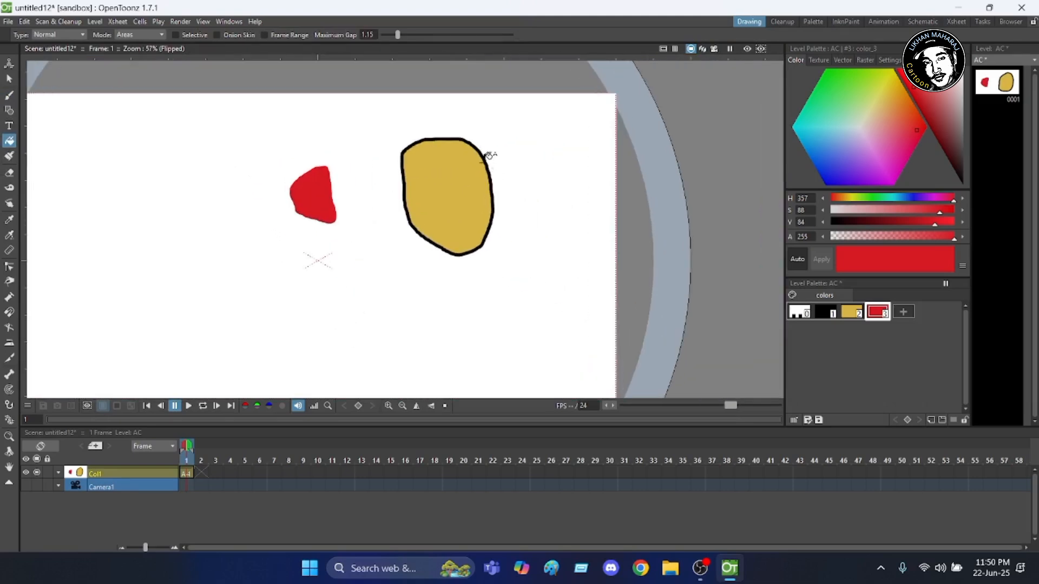
click(470, 146)
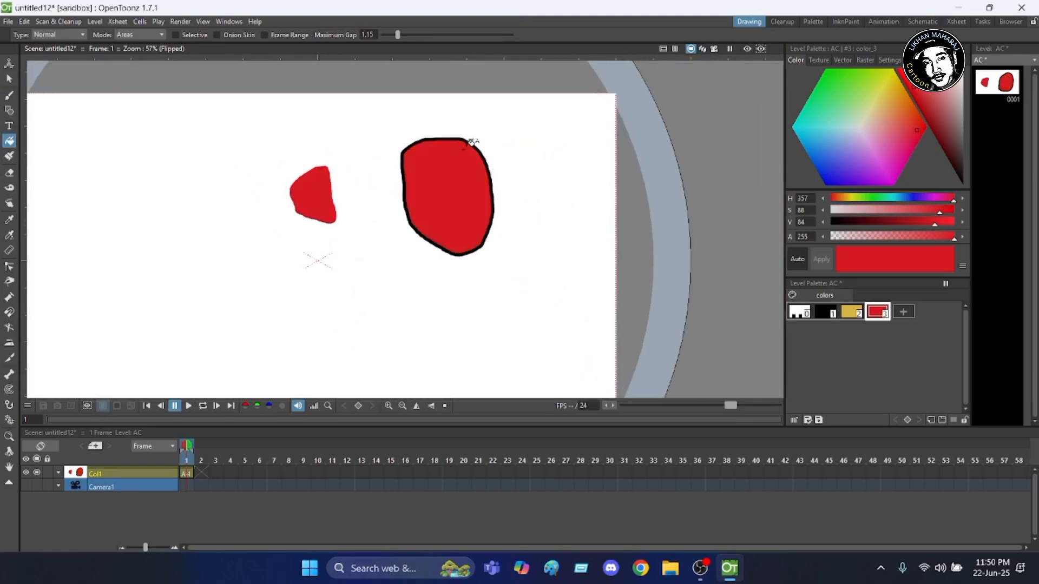
click(857, 313)
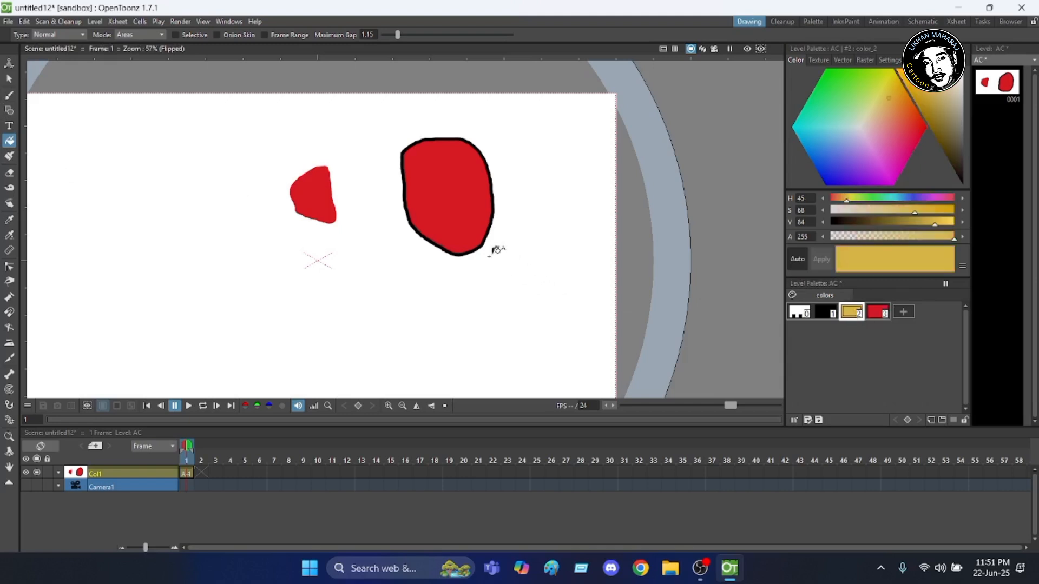
click(435, 201)
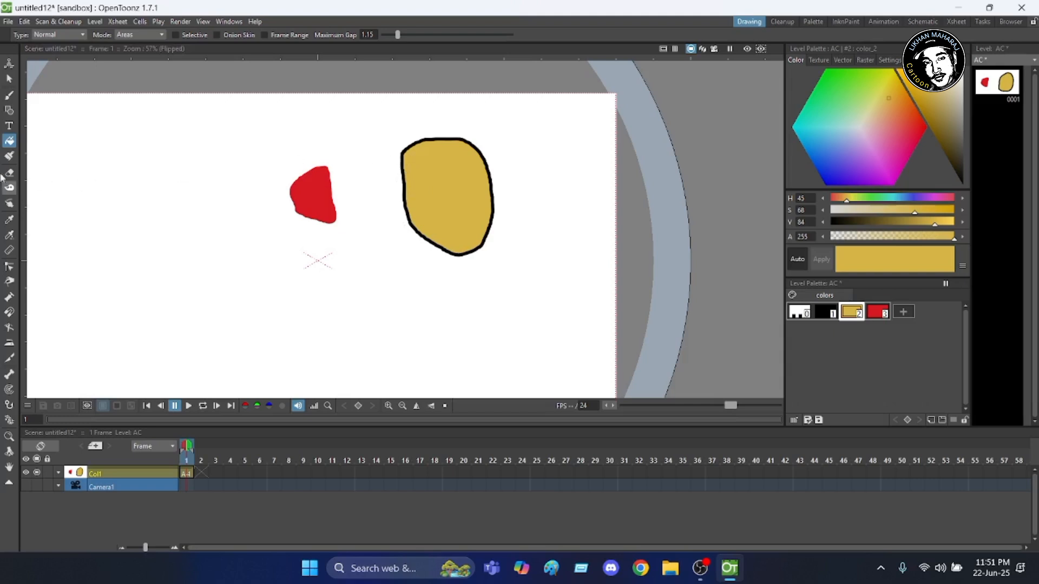
Step: Paint a small yellow brush dab just outside the upper right edge of the black-outlined yellow shape
click(10, 96)
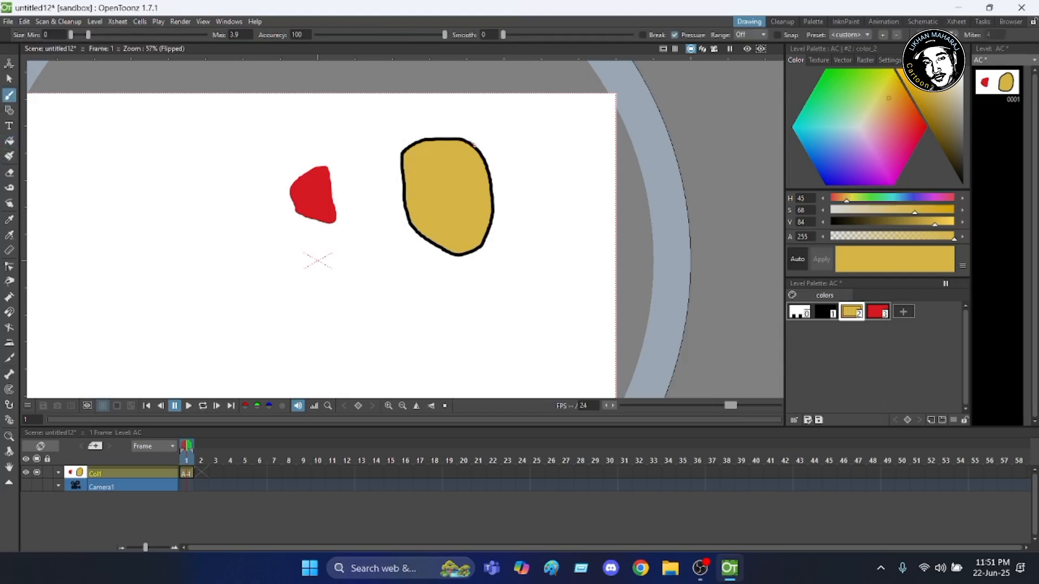
scroll(484, 157, up, 2)
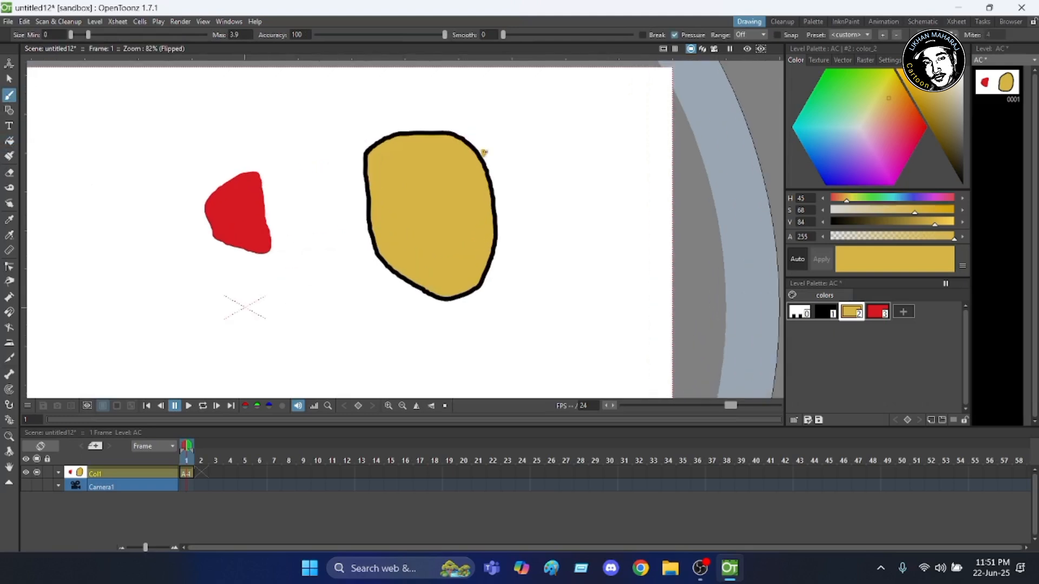
scroll(484, 153, up, 1)
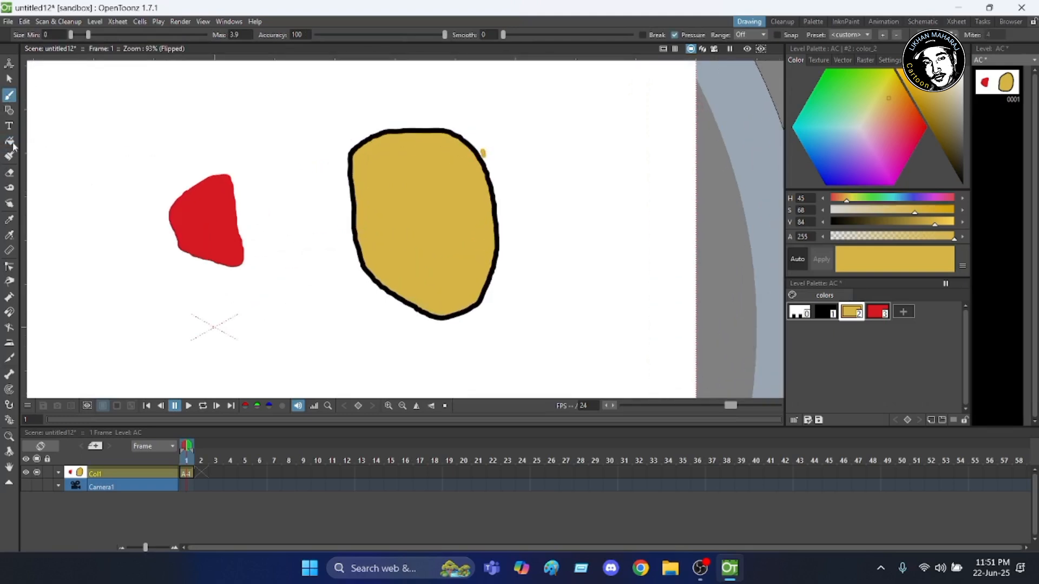
Step: Move the black-outlined yellow shape onto the red shape by about -123 mm horizontally and 11 mm vertically
click(9, 79)
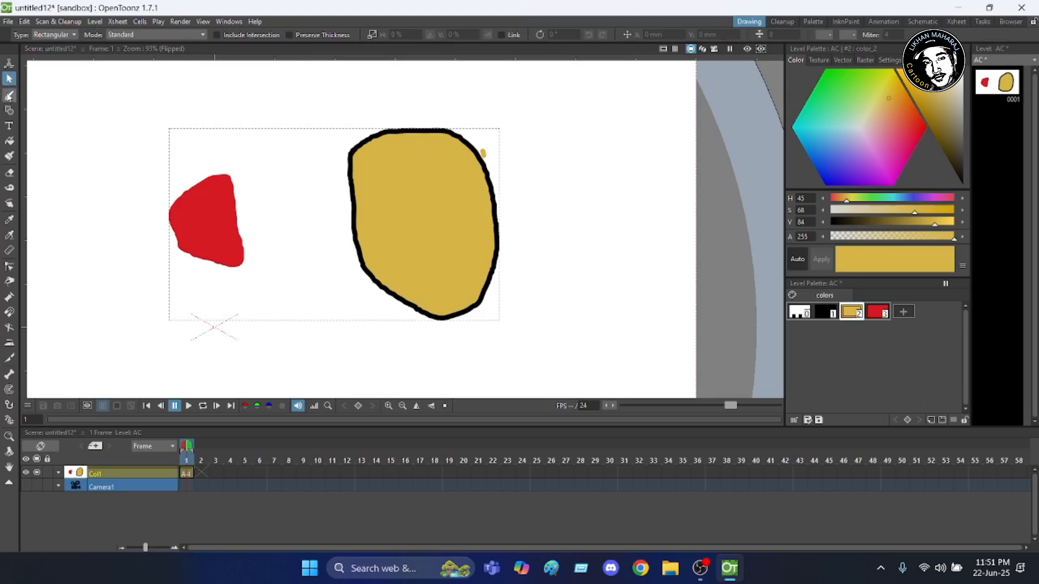
scroll(478, 154, up, 2)
scroll(478, 154, up, 3)
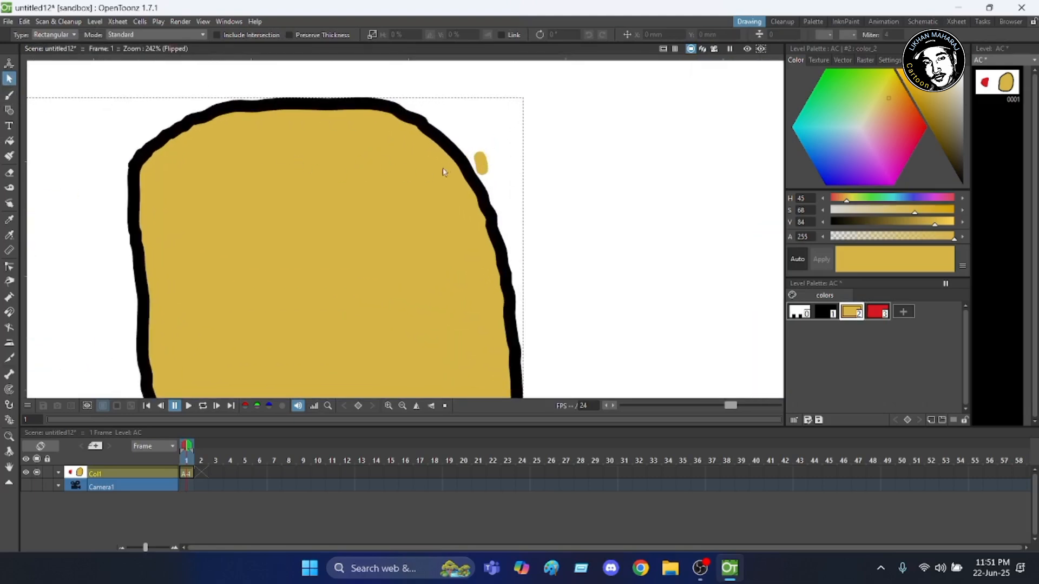
scroll(485, 165, down, 5)
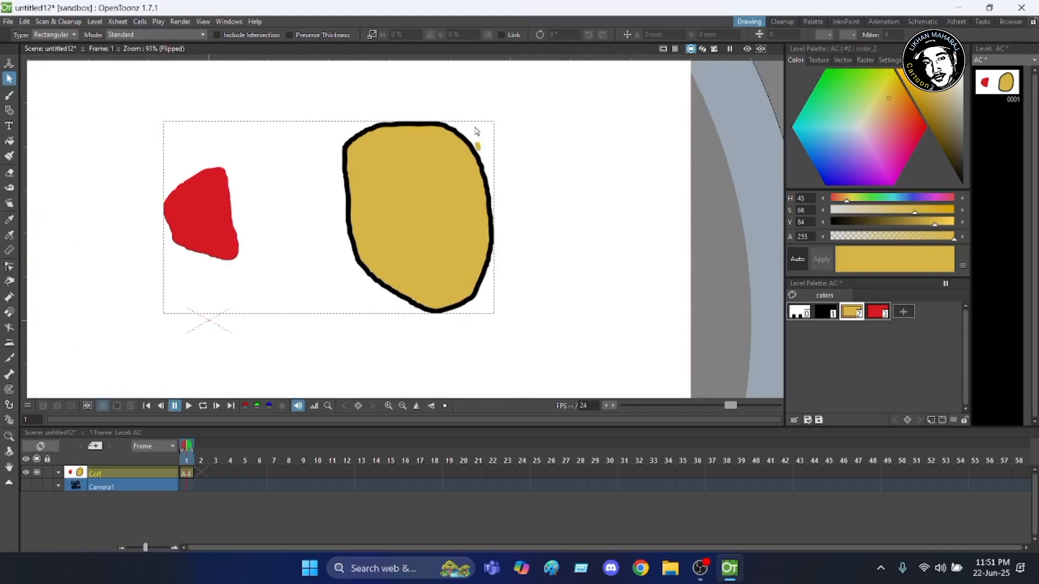
click(463, 138)
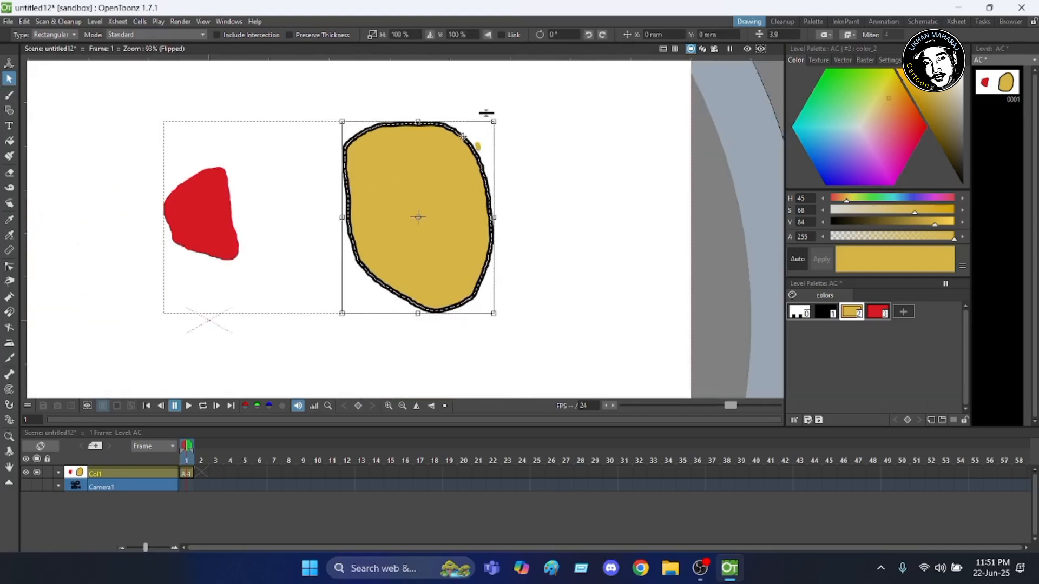
drag(459, 135, 169, 164)
Step: Examine up close how the black outline and the red and yellow fills overlap where the two shapes cross
scroll(327, 246, down, 2)
scroll(327, 236, up, 5)
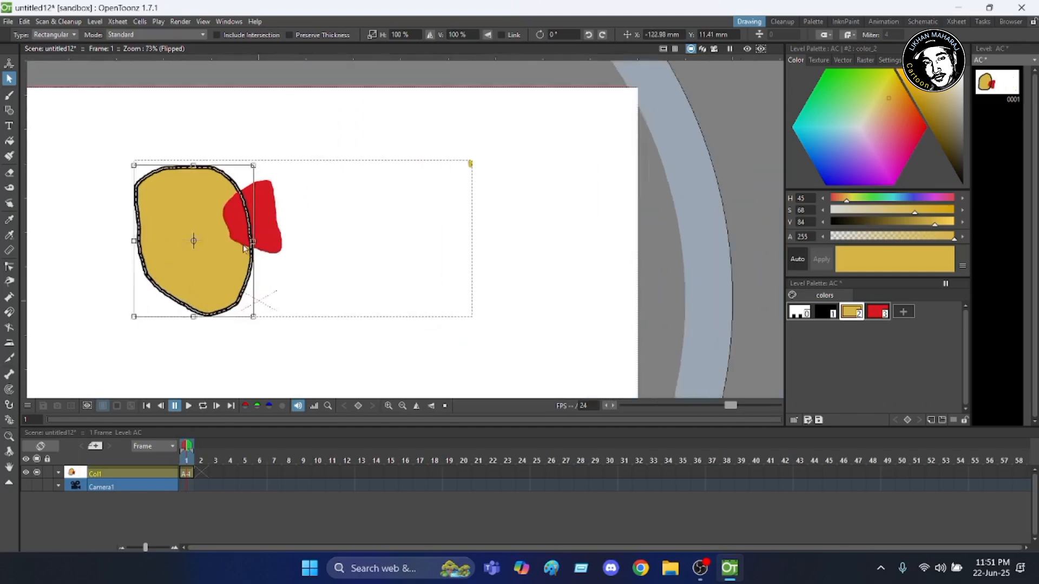
scroll(241, 243, down, 2)
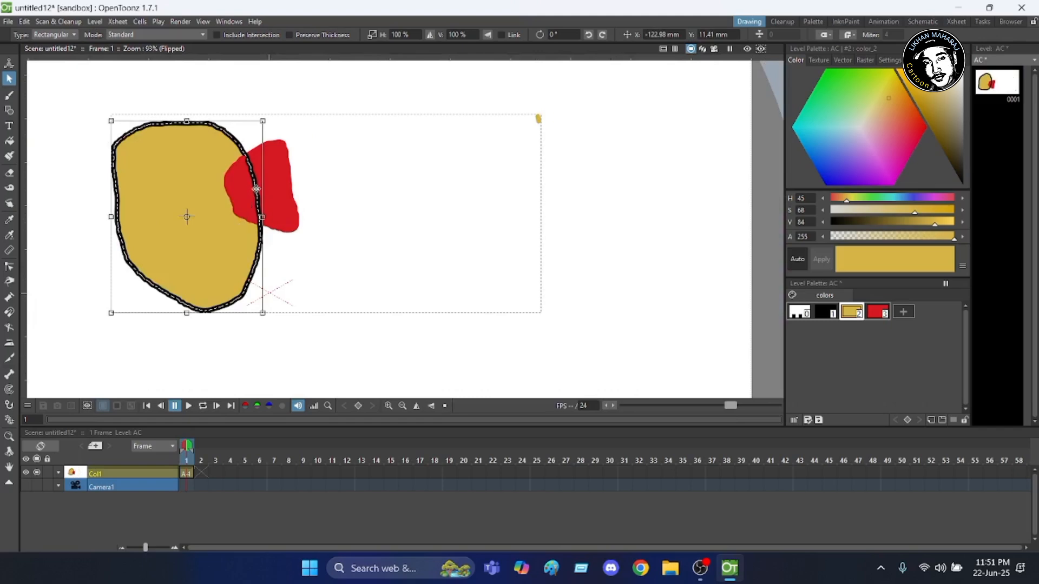
scroll(258, 187, up, 2)
scroll(248, 168, down, 1)
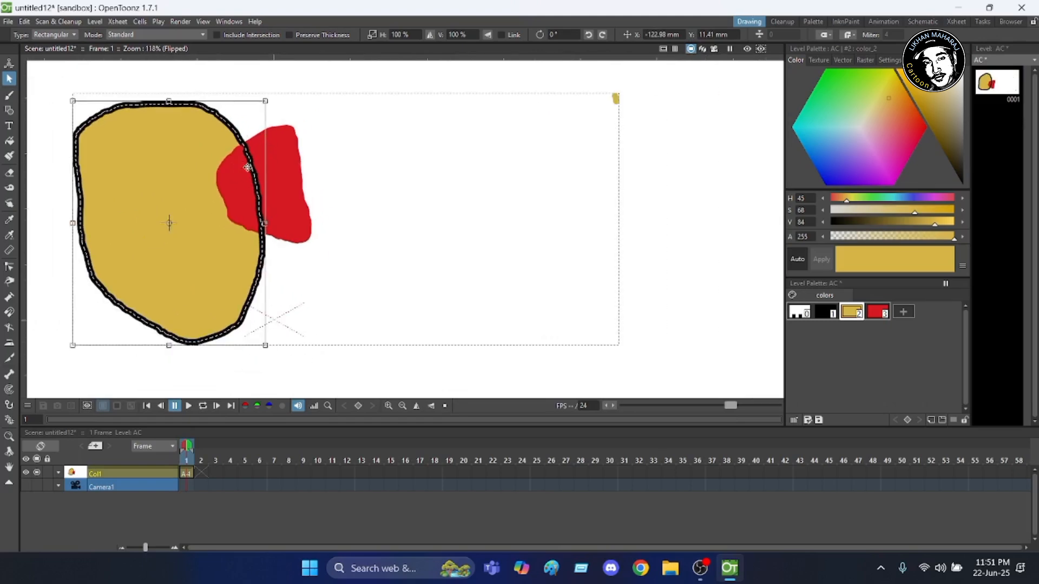
scroll(249, 163, up, 2)
scroll(250, 160, up, 6)
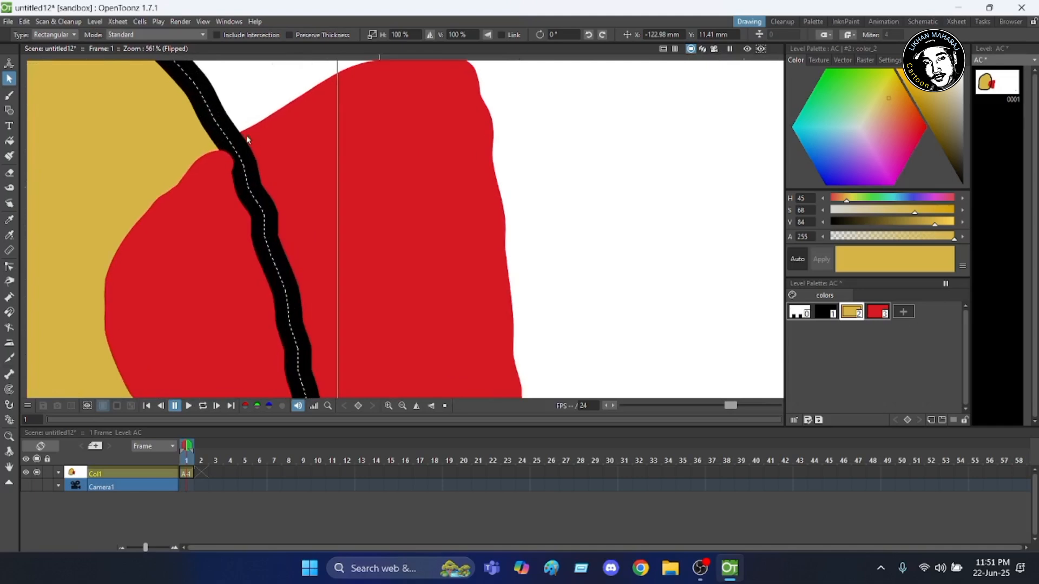
scroll(216, 173, down, 4)
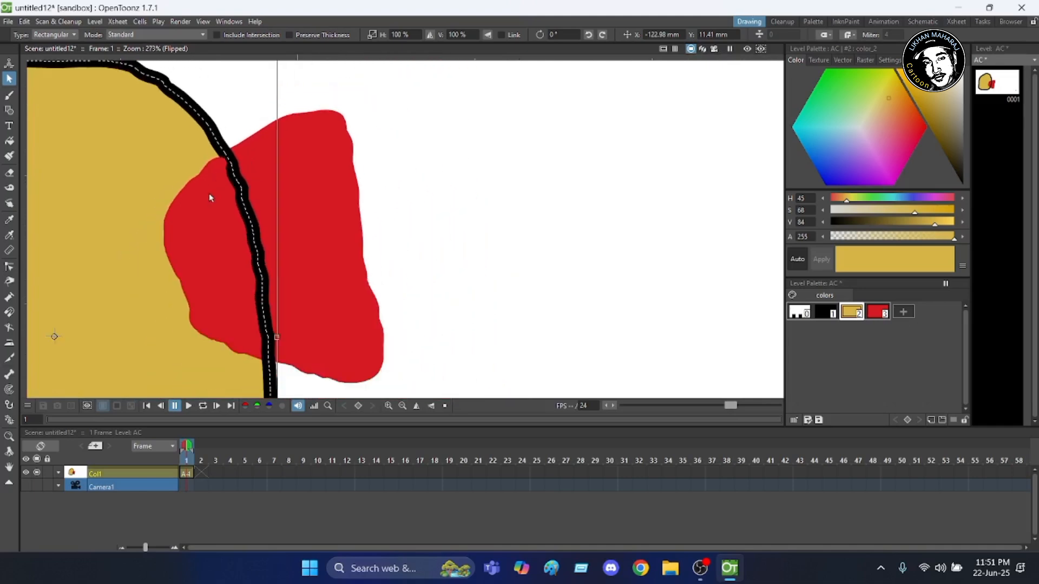
scroll(226, 197, down, 2)
scroll(223, 167, down, 3)
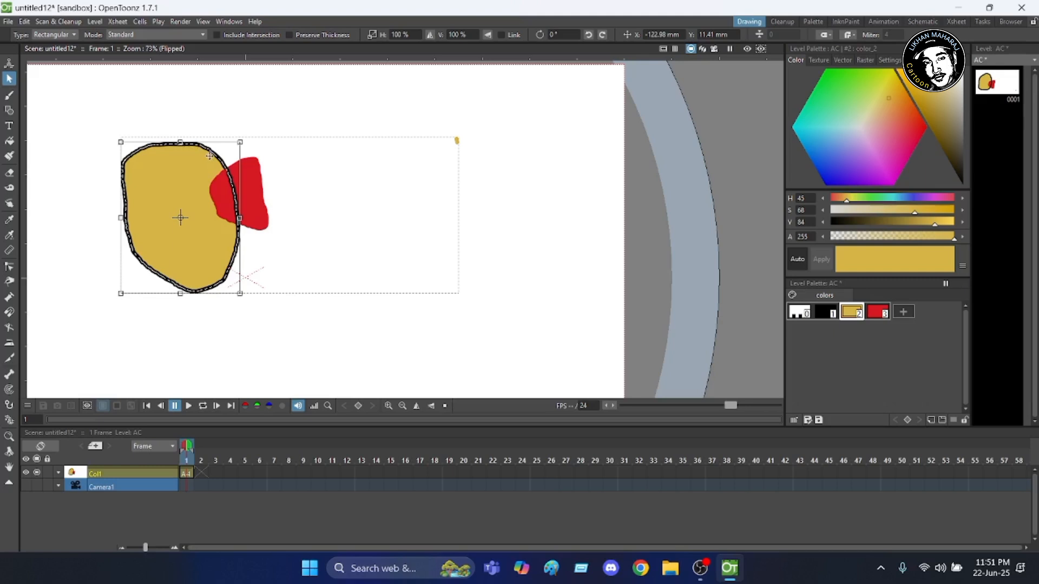
Step: Group the black-outlined yellow shape and inspect the effect on the overlapping red shape
right_click(197, 165)
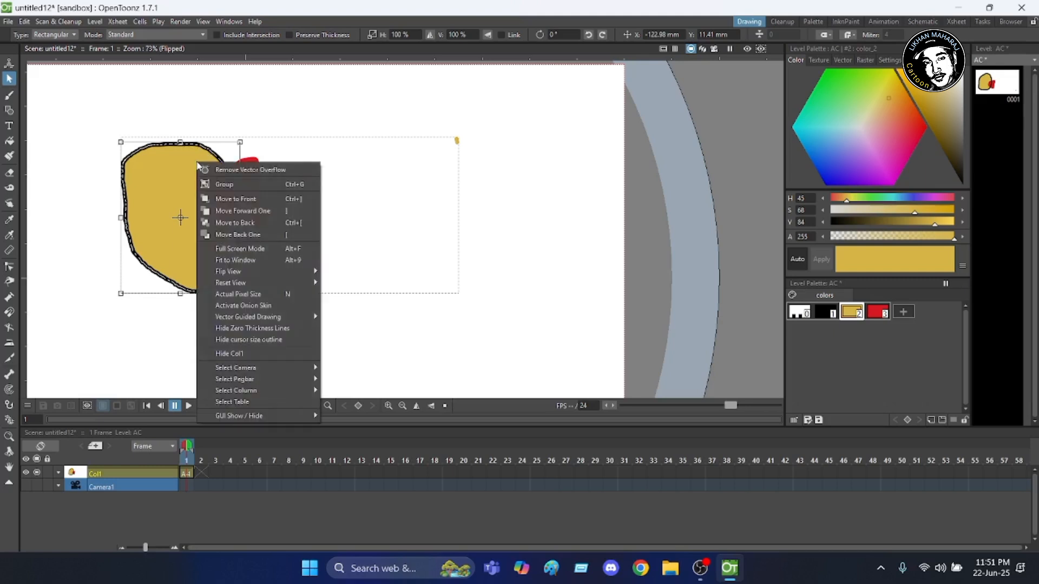
click(223, 184)
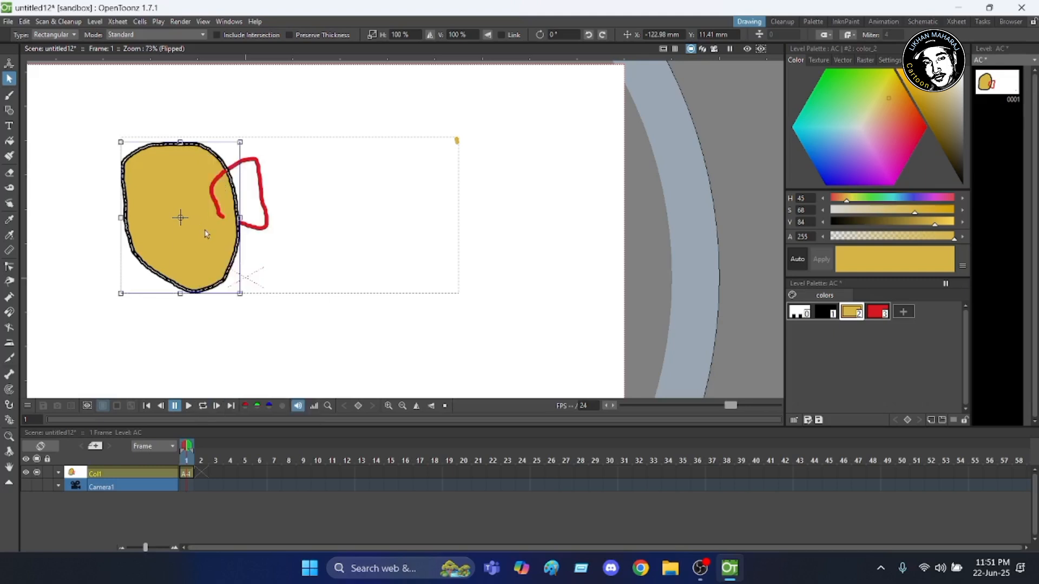
scroll(240, 191, up, 3)
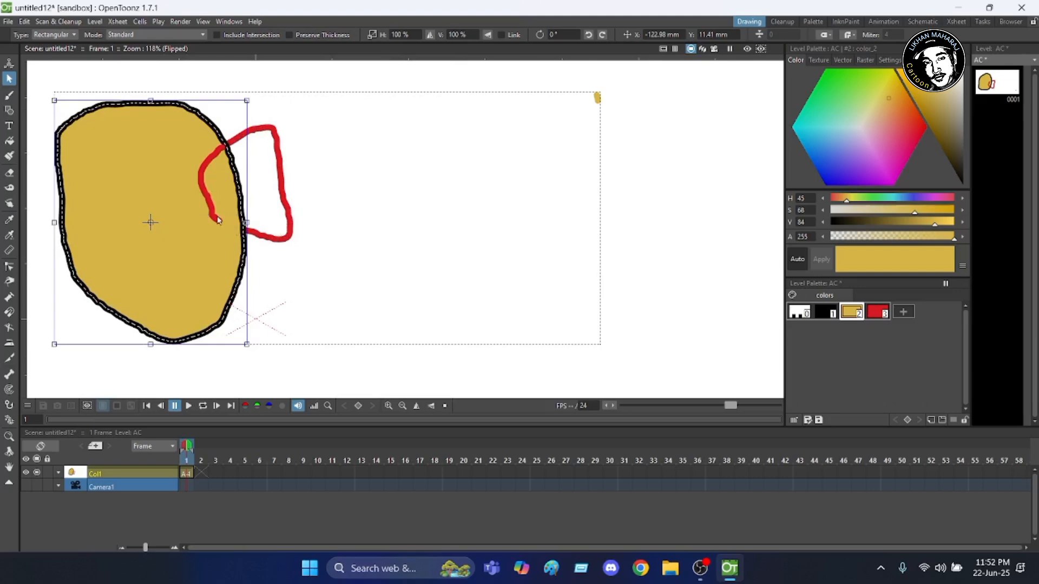
scroll(218, 225, down, 3)
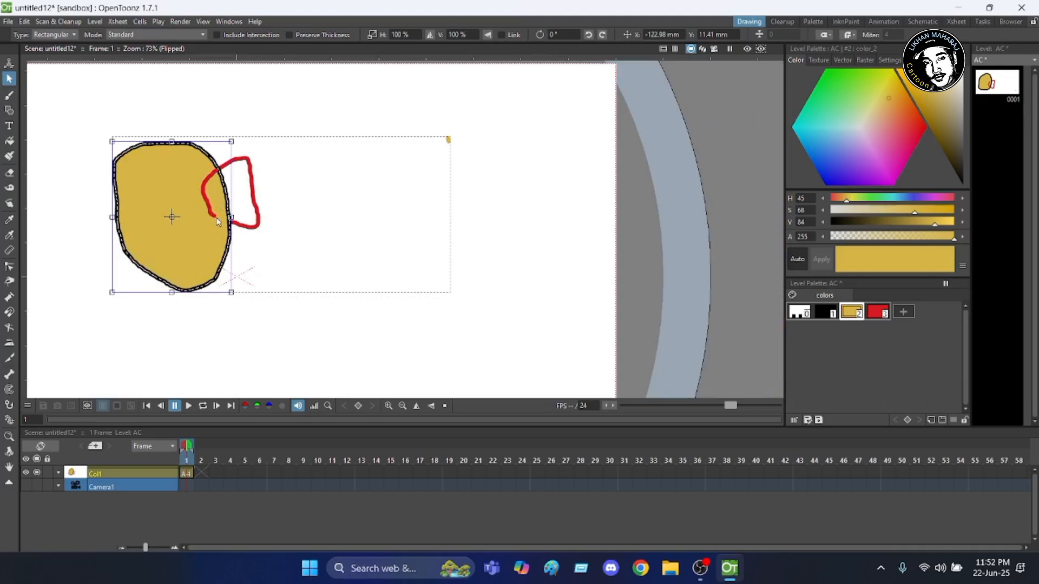
scroll(222, 242, up, 4)
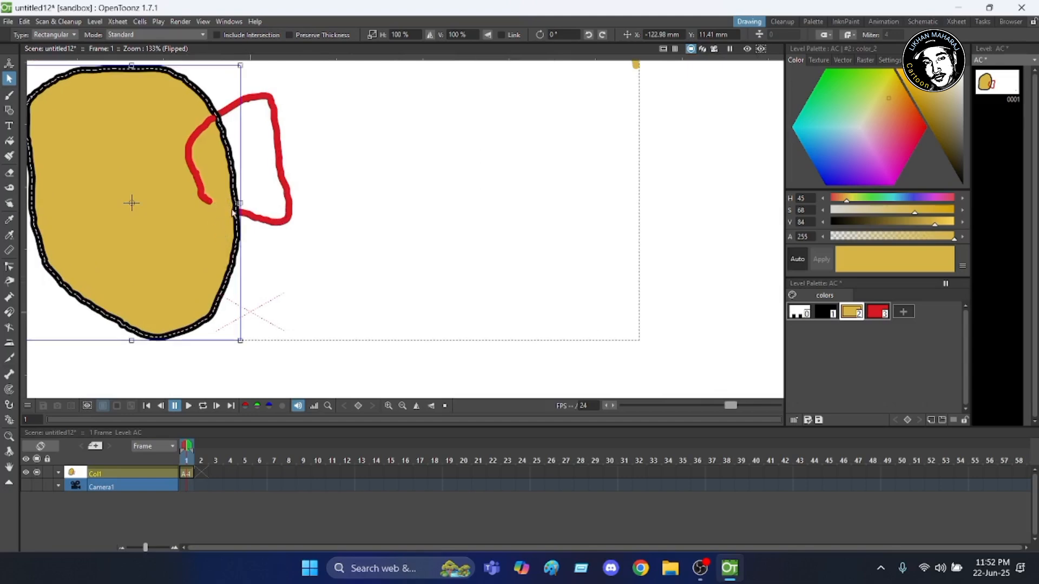
scroll(239, 111, down, 1)
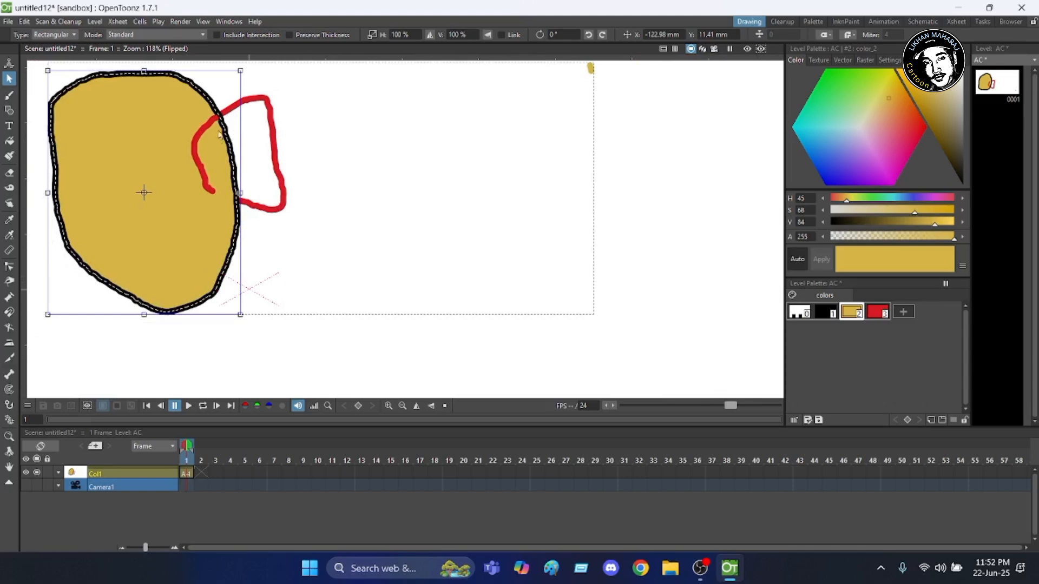
Step: Check which grouping and ordering commands are offered for the red stroke
click(254, 102)
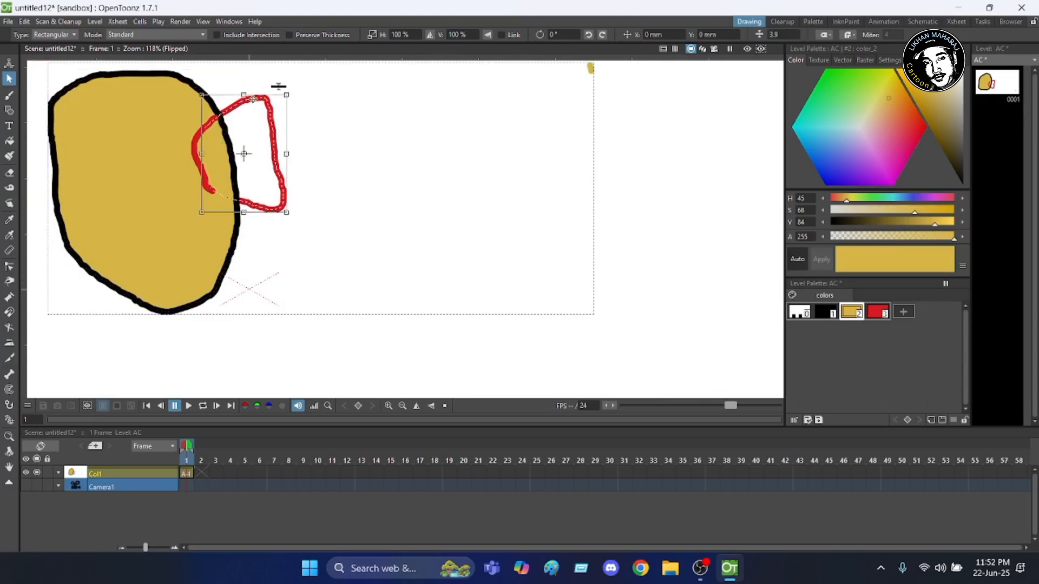
right_click(254, 99)
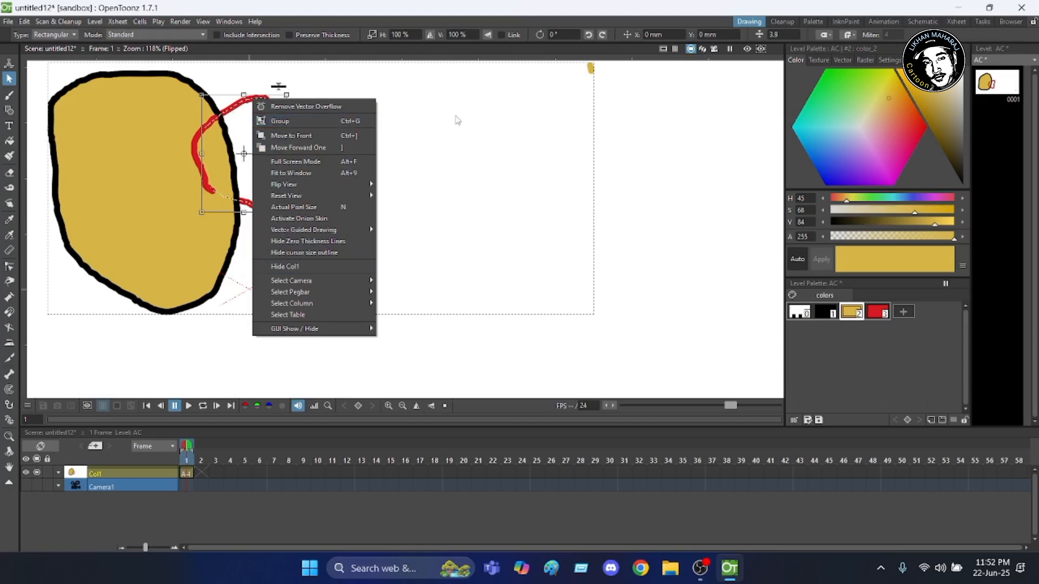
click(457, 120)
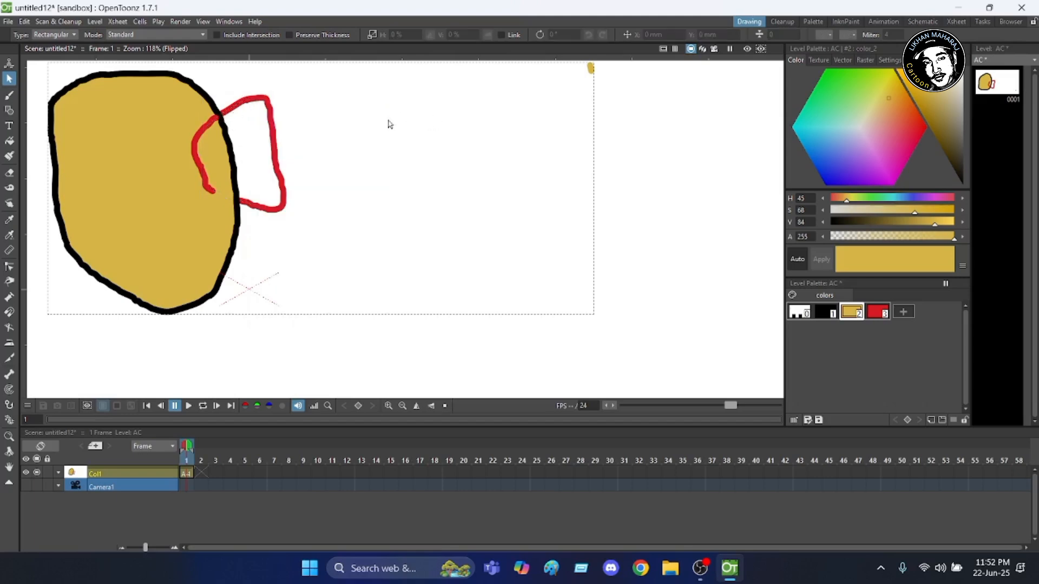
Step: Ungroup the black-outlined yellow shape
click(204, 101)
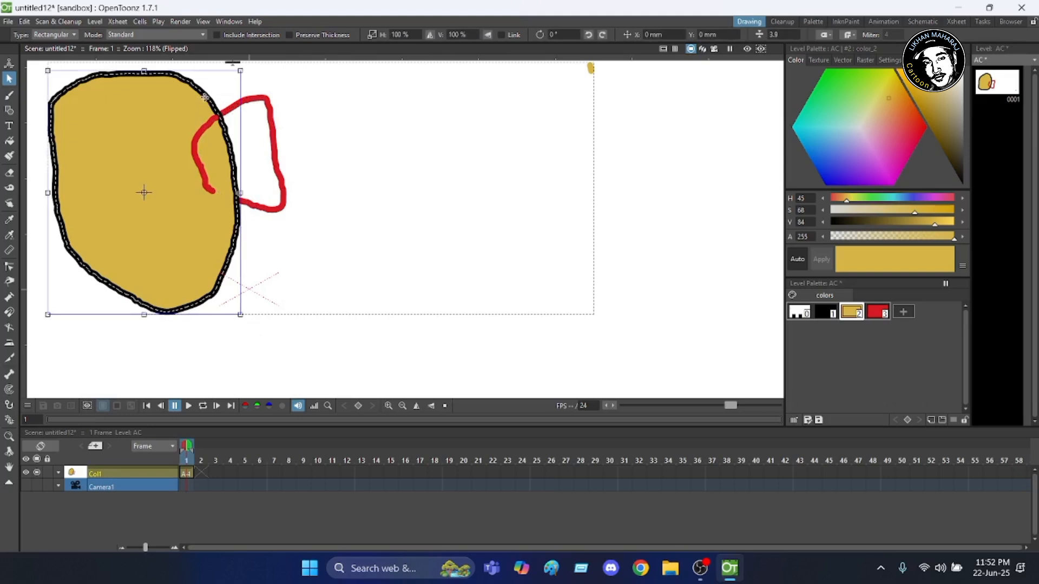
right_click(206, 99)
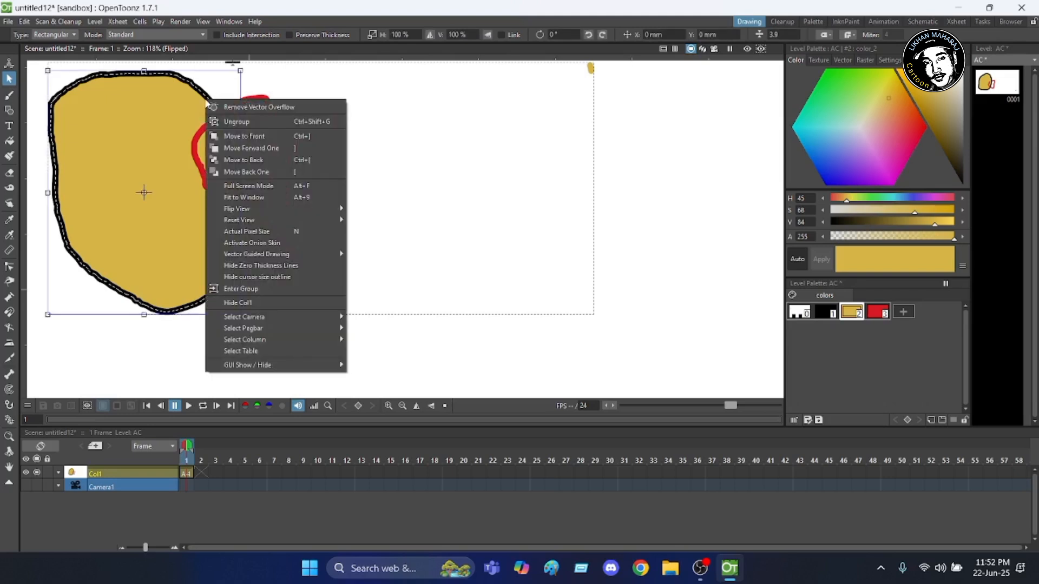
click(248, 122)
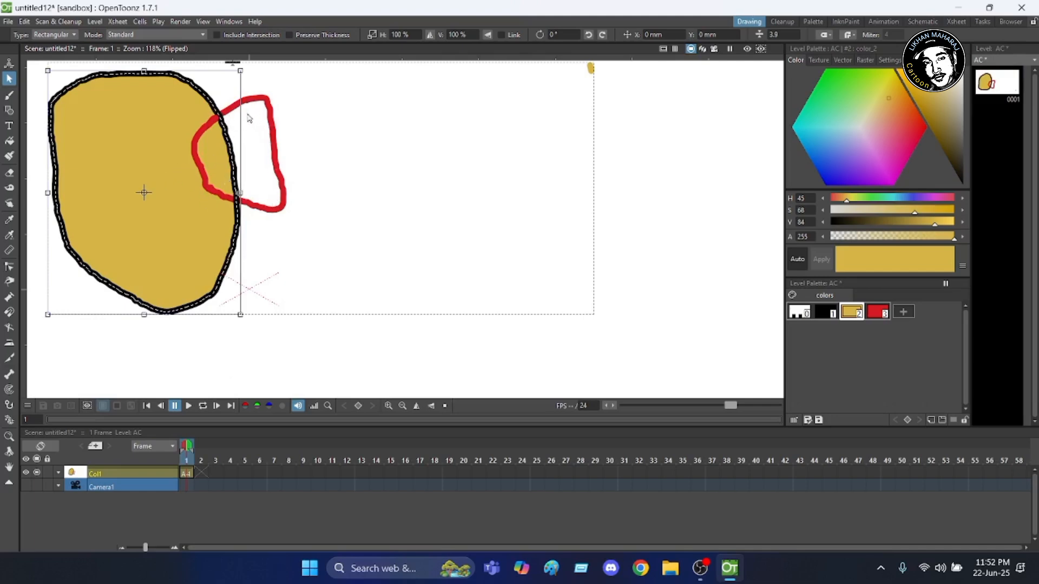
scroll(250, 118, down, 1)
scroll(239, 110, up, 1)
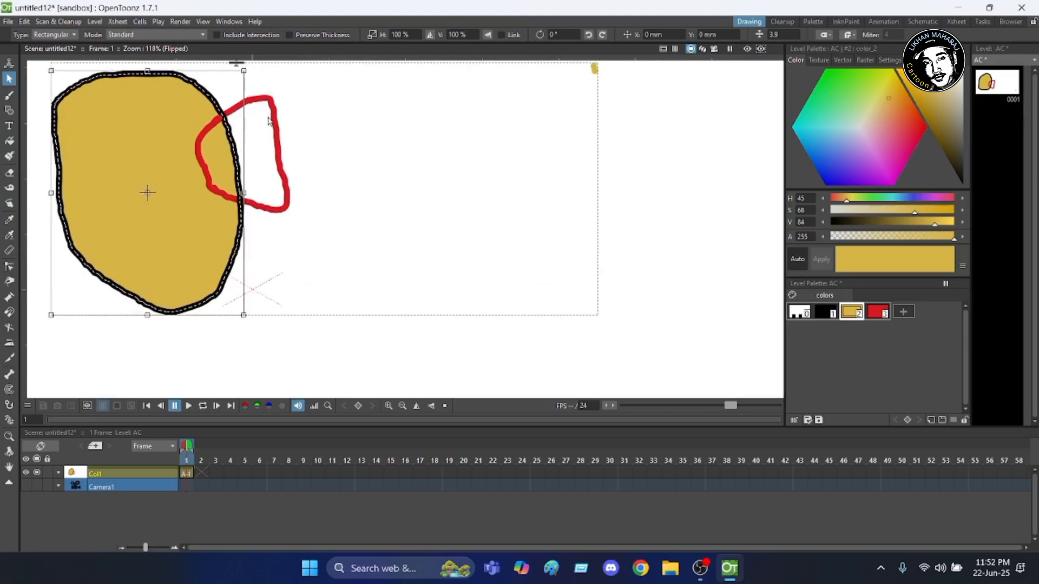
Step: Move the outer red stroke and its curved inner piece off the yellow shape, each by about 44 mm horizontally and -0.7 mm vertically
click(259, 102)
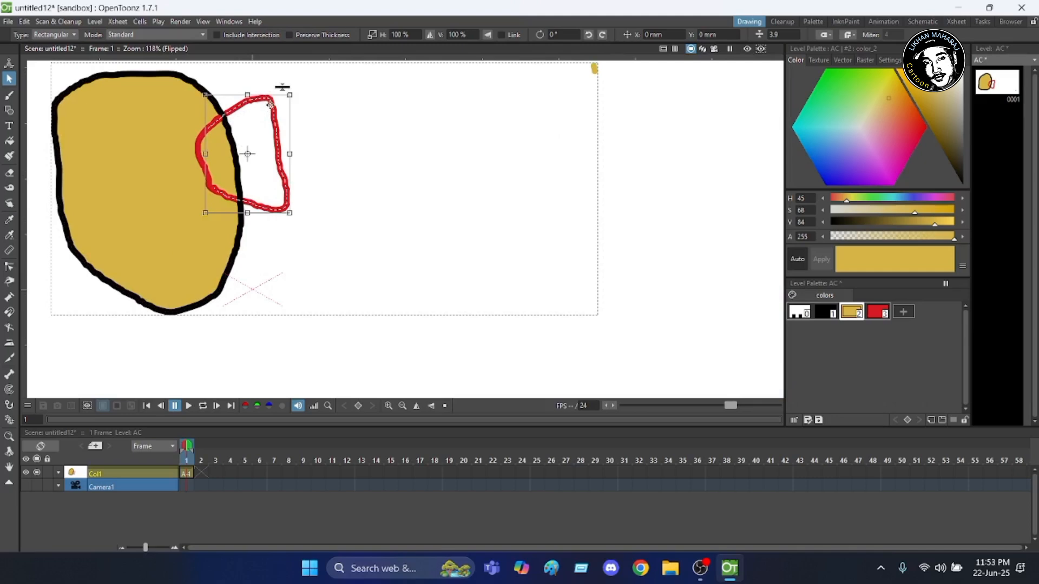
drag(270, 104, 404, 101)
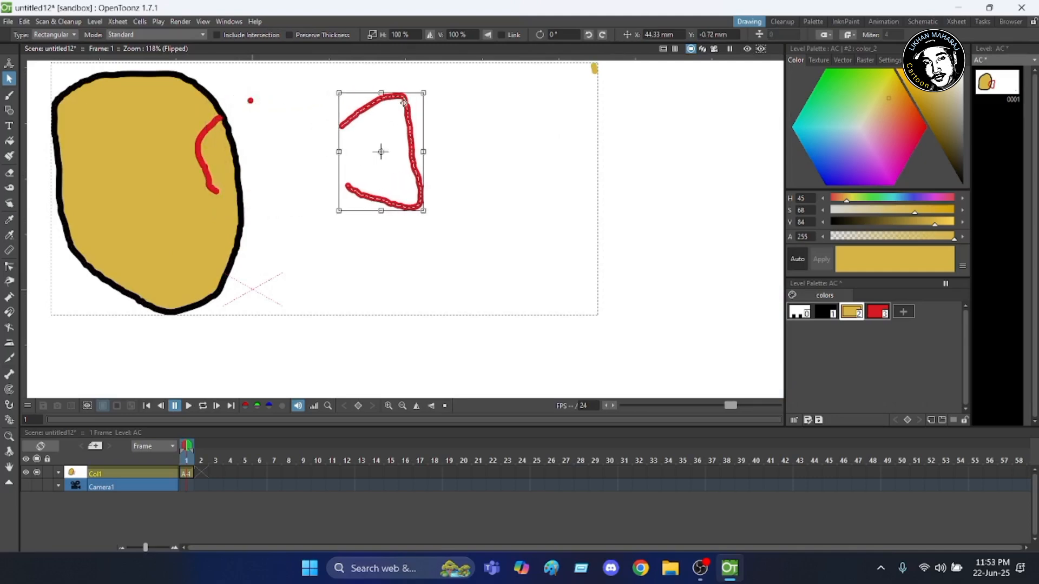
click(202, 133)
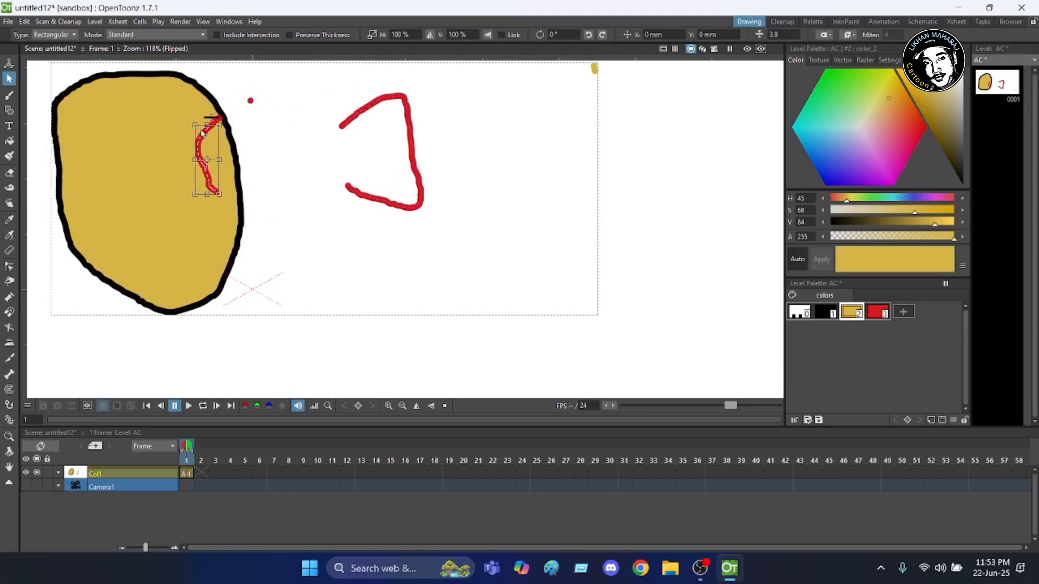
mouse_move(204, 139)
mouse_down()
mouse_move(331, 146)
mouse_move(338, 136)
mouse_up()
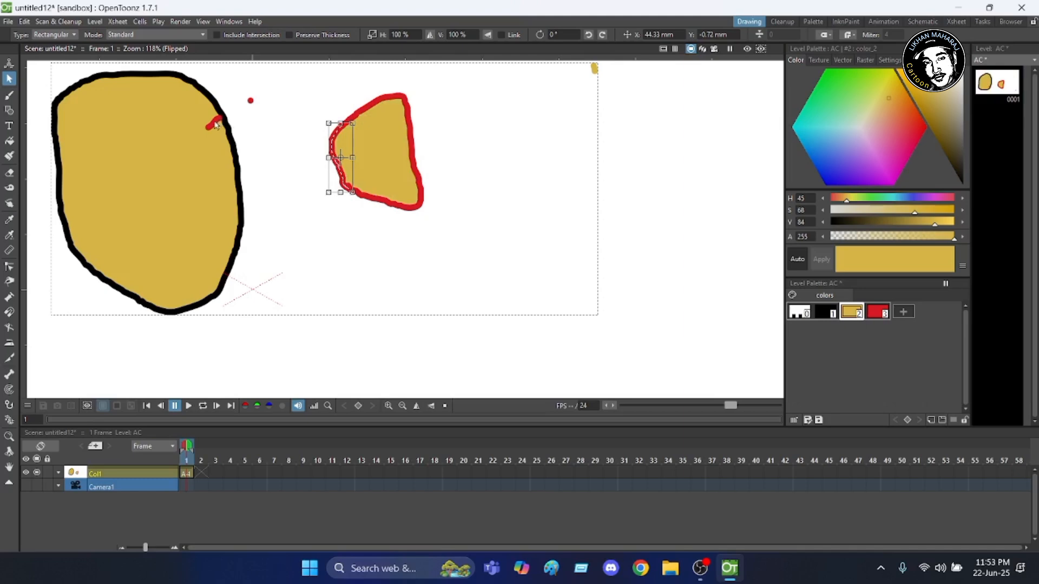
Step: Fill the area enclosed by the relocated red strokes with the red palette style 3
scroll(215, 125, up, 2)
scroll(233, 125, down, 5)
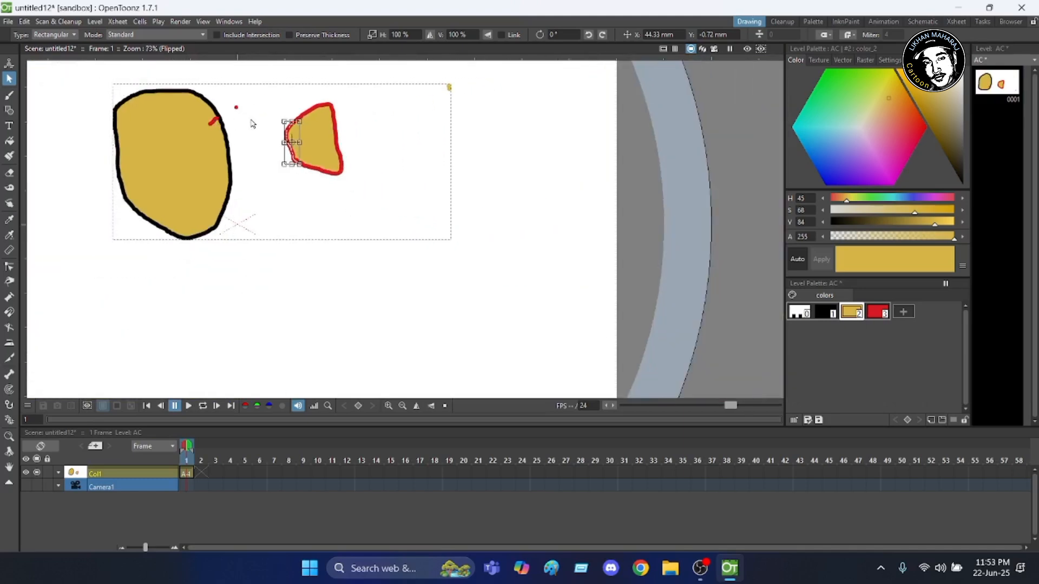
scroll(294, 122, up, 2)
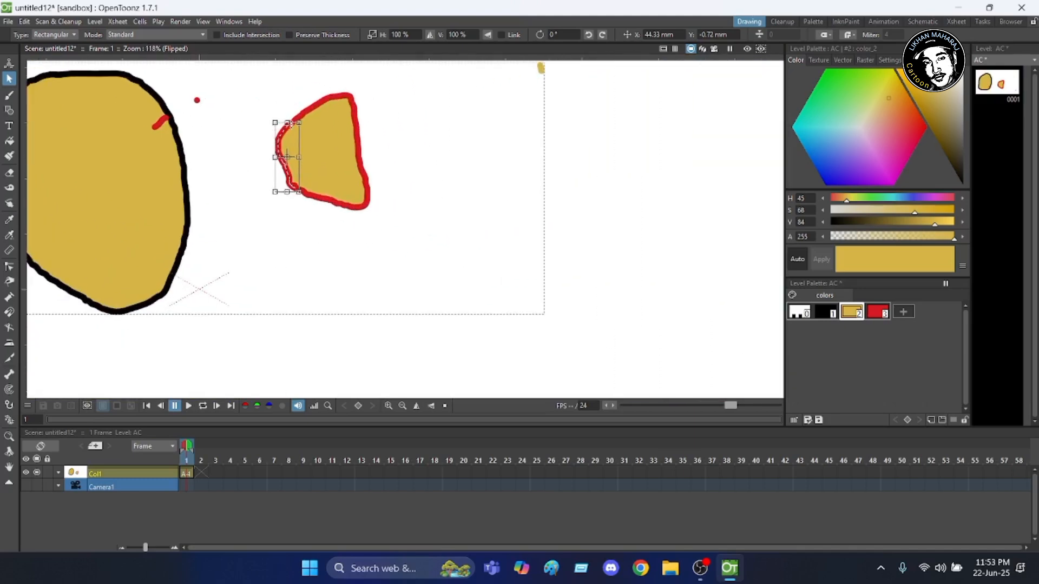
scroll(287, 110, down, 1)
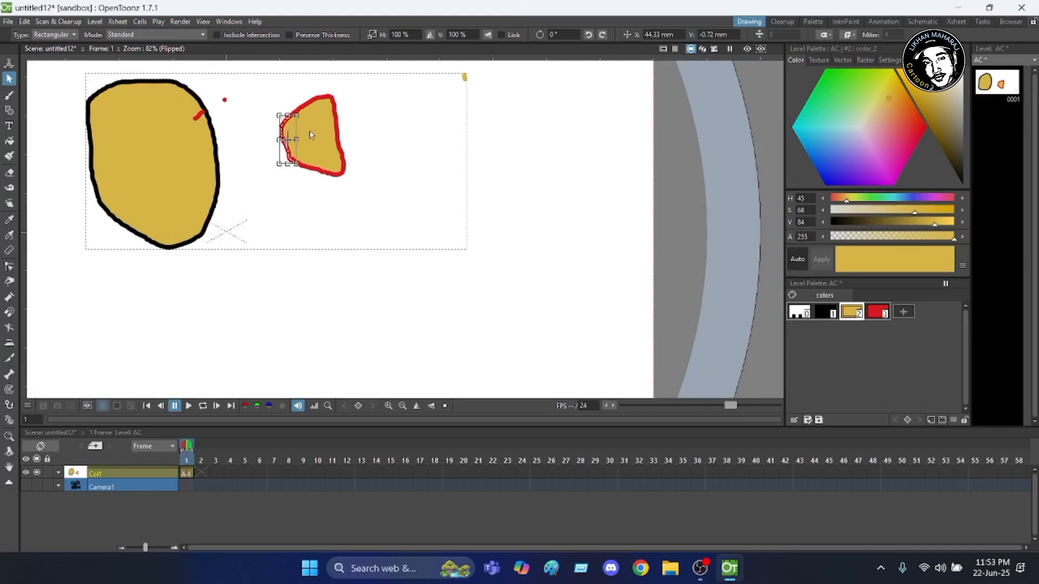
click(879, 313)
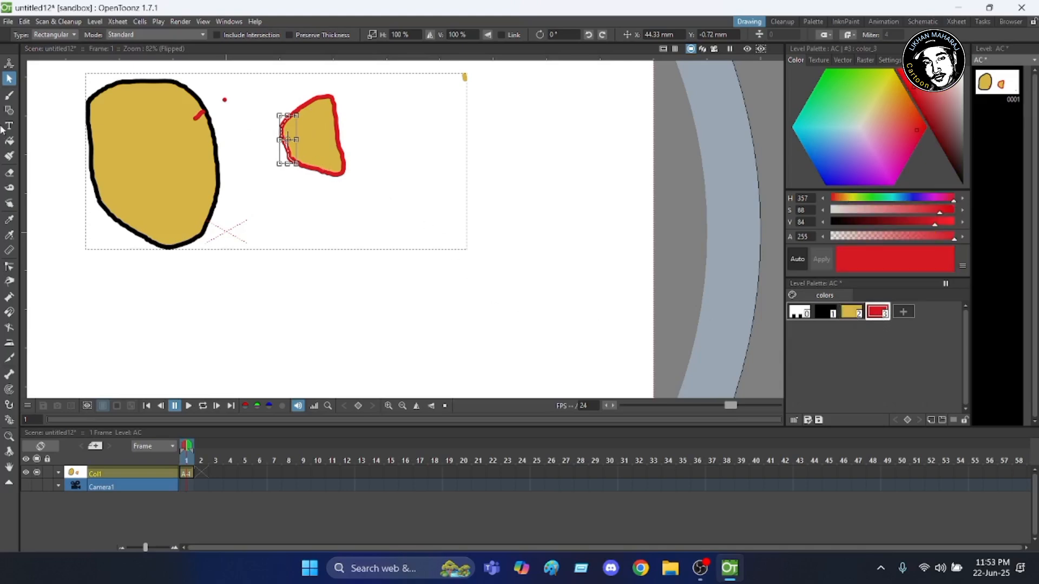
click(10, 141)
click(301, 142)
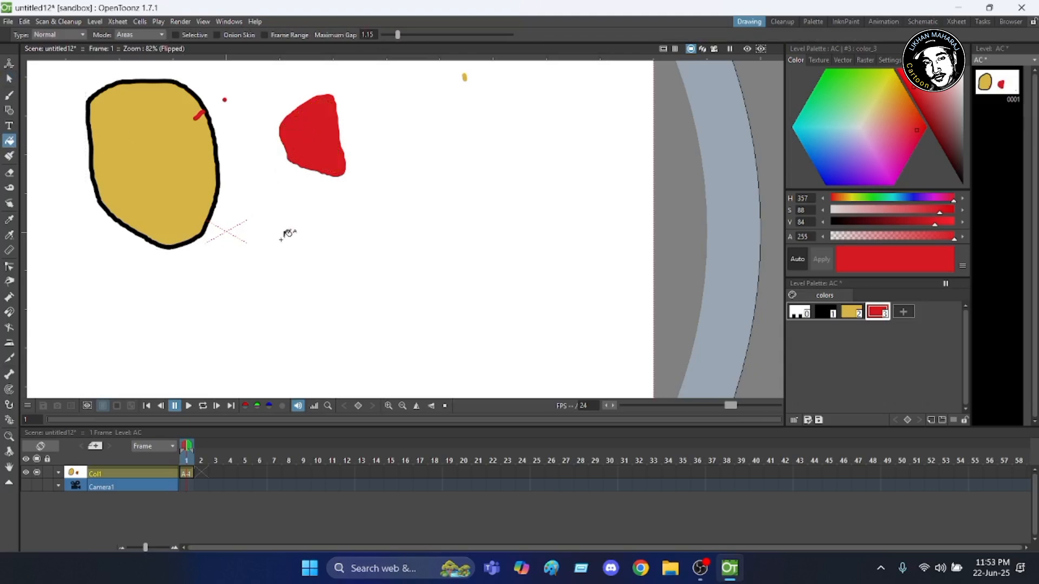
Step: Select the red shape's outer stroke together with its curved piece and group them
scroll(306, 114, up, 2)
scroll(304, 111, up, 1)
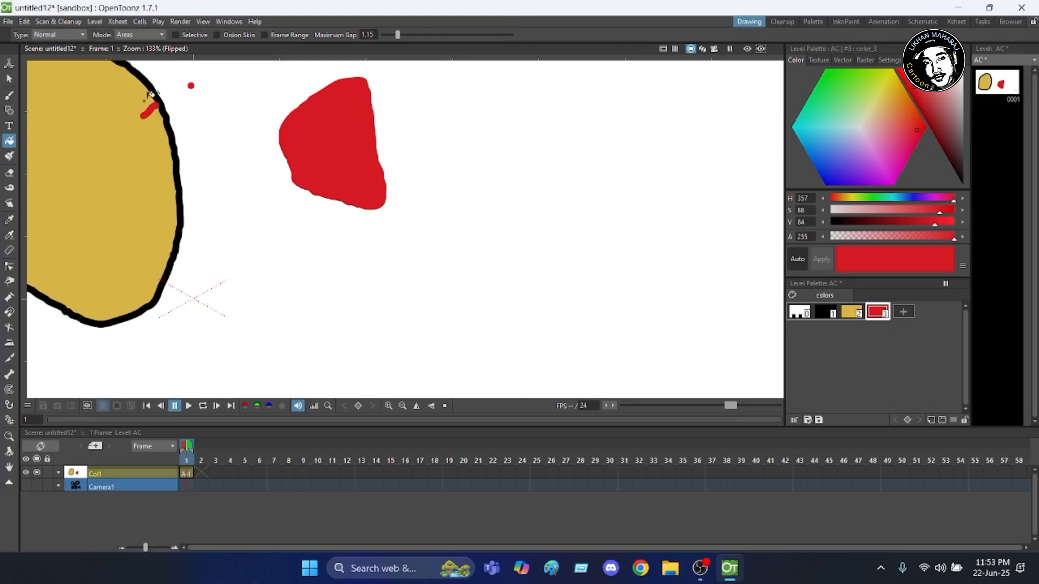
click(9, 79)
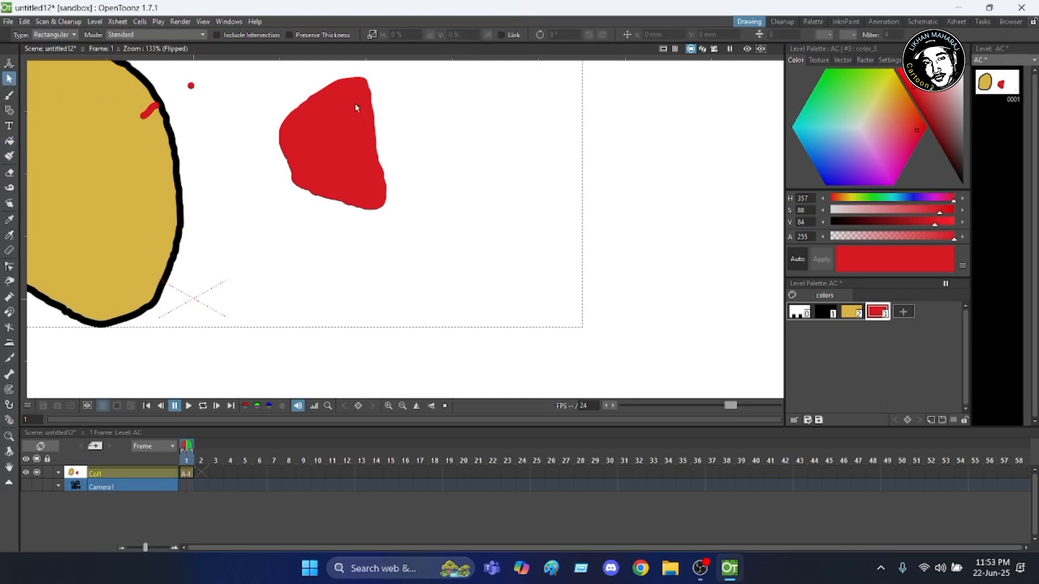
click(371, 103)
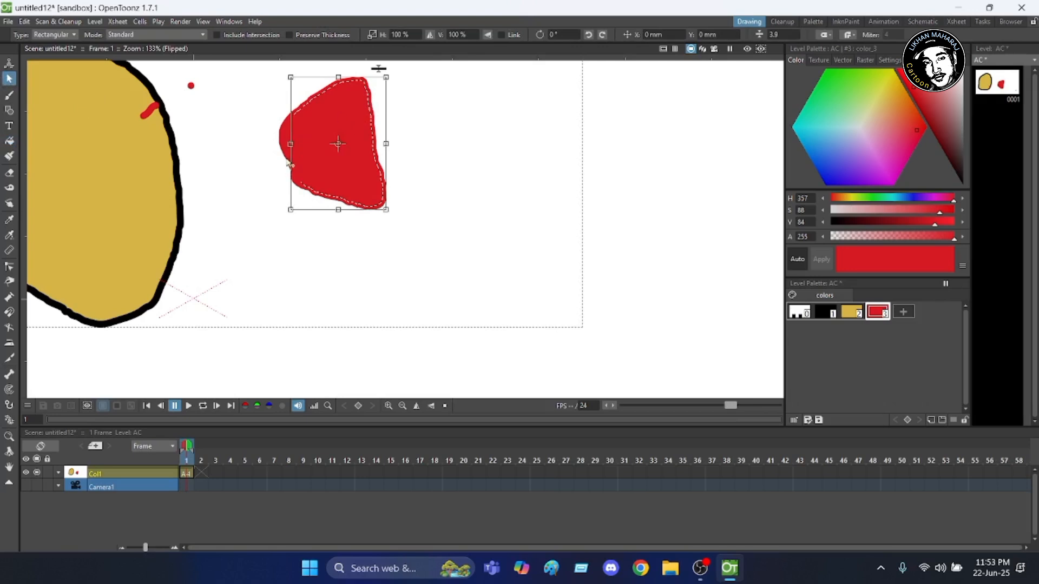
drag(285, 154, 287, 155)
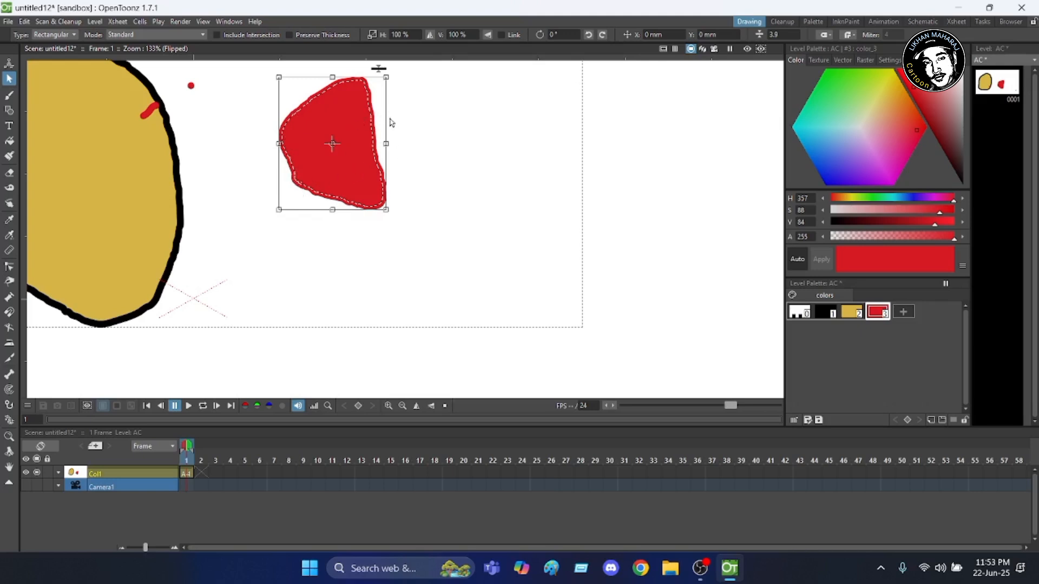
right_click(394, 125)
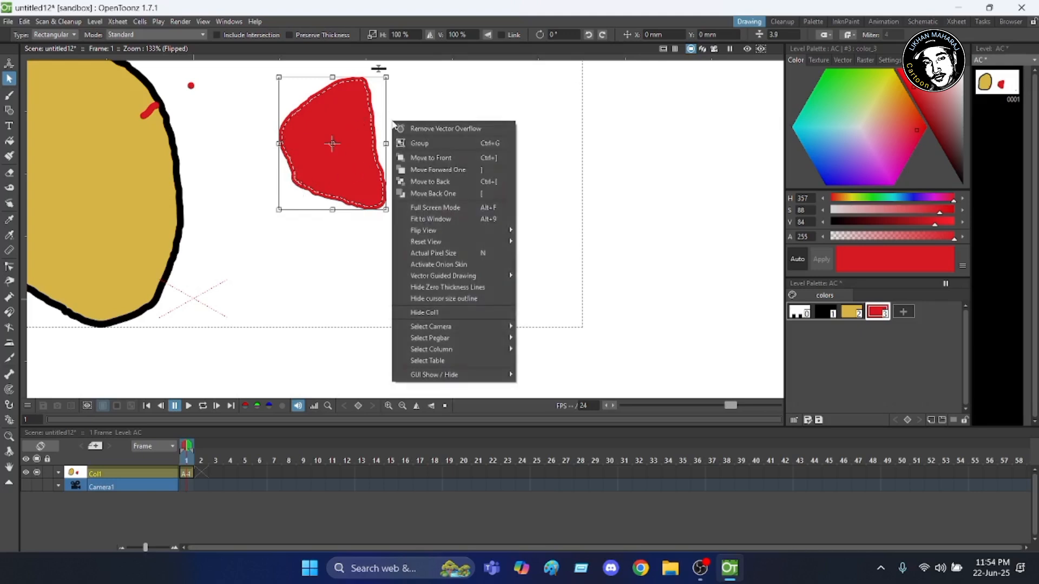
click(412, 144)
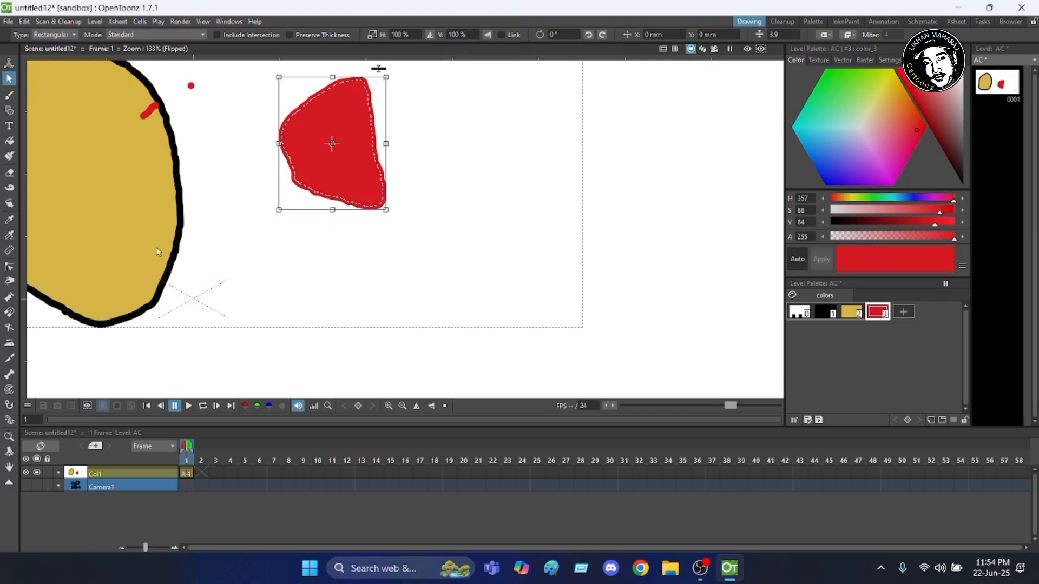
Step: Group the black-outlined yellow shape
scroll(124, 234, down, 2)
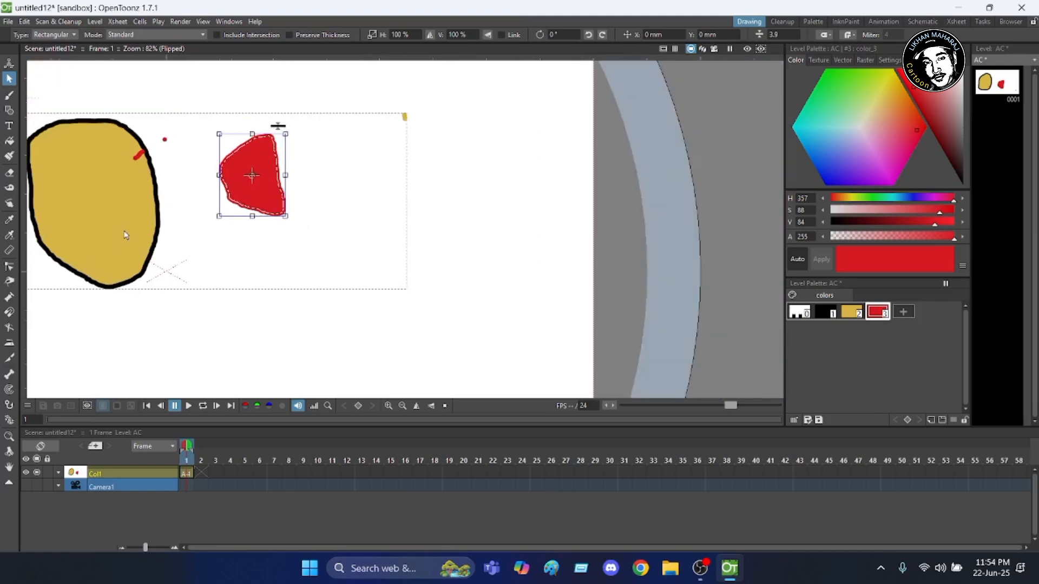
click(134, 139)
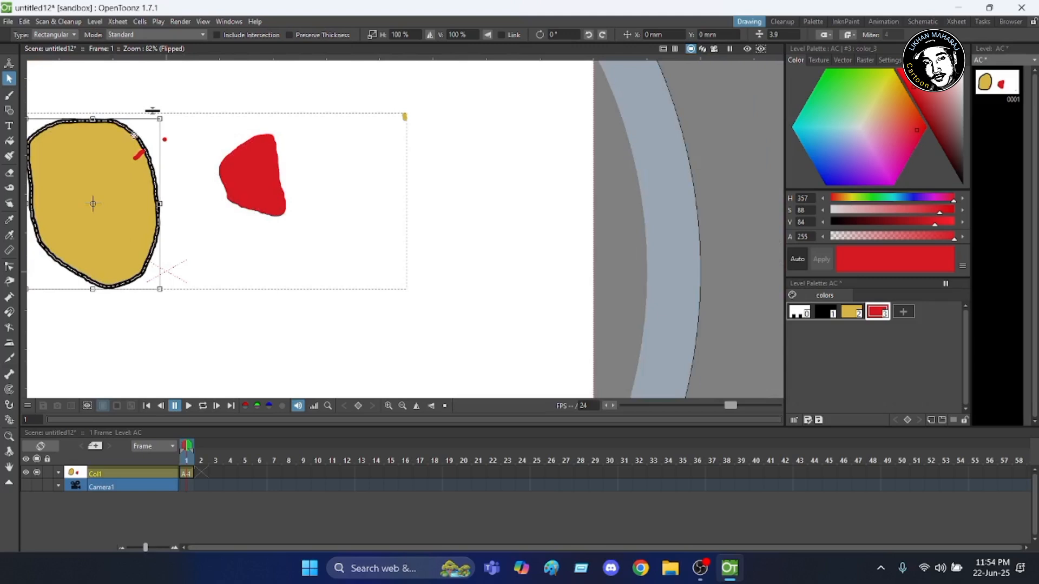
right_click(134, 136)
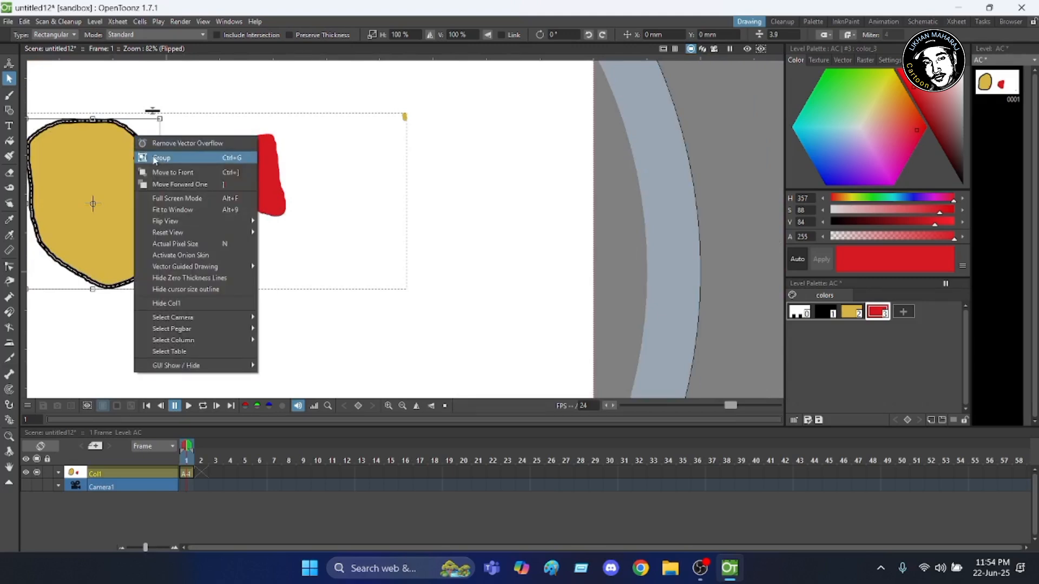
click(155, 159)
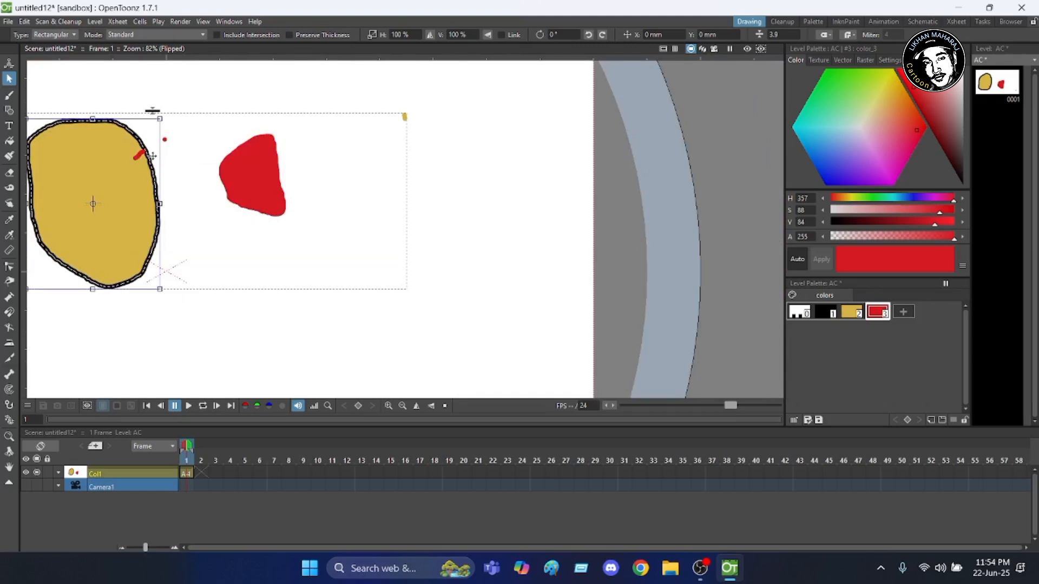
Step: Move the red group onto the yellow shape's edge, about -43.73 mm horizontally and 13.38 mm vertically, and send it to the back
click(262, 140)
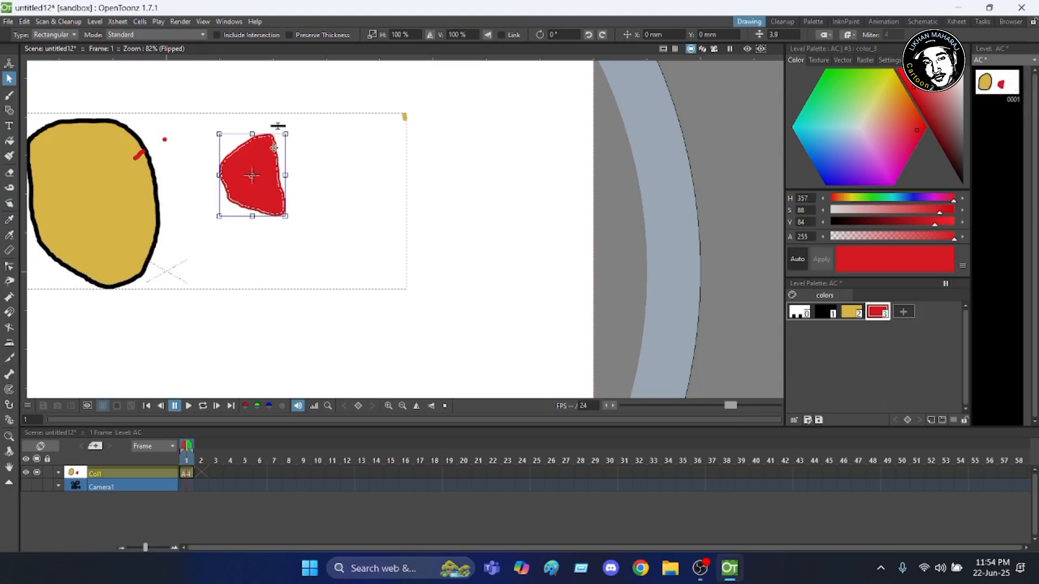
drag(273, 147, 182, 175)
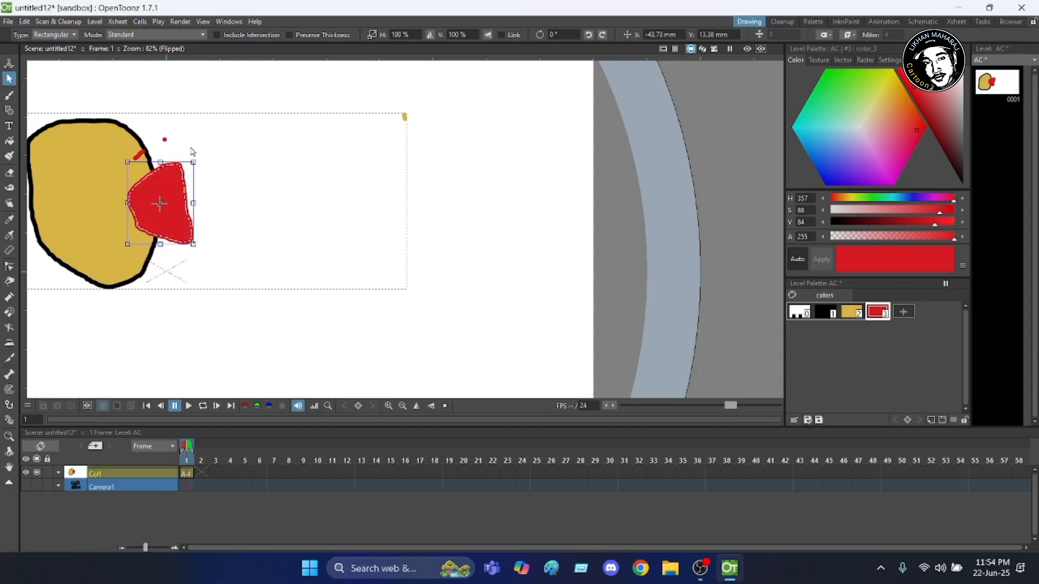
right_click(191, 151)
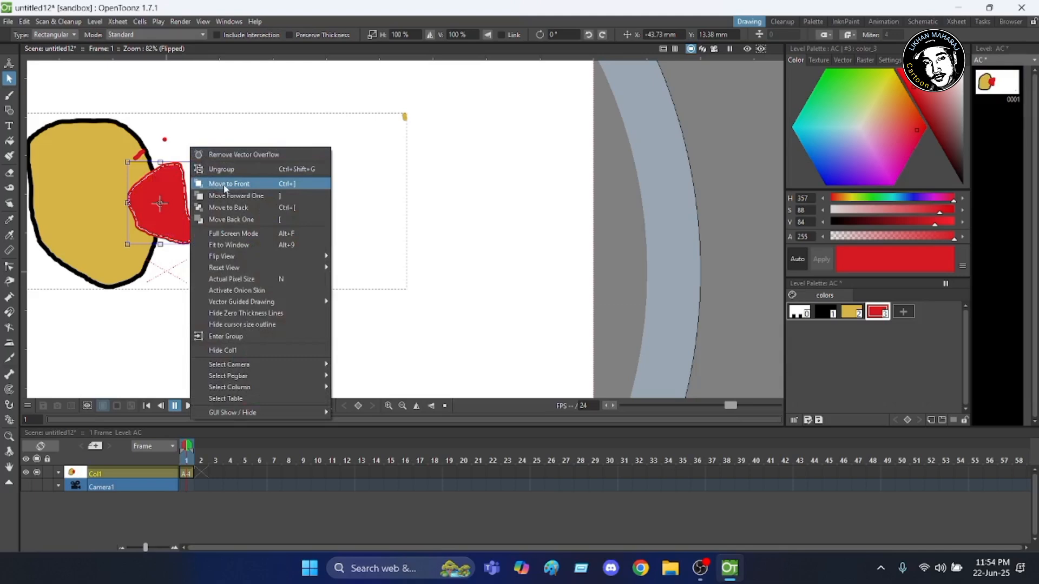
click(219, 209)
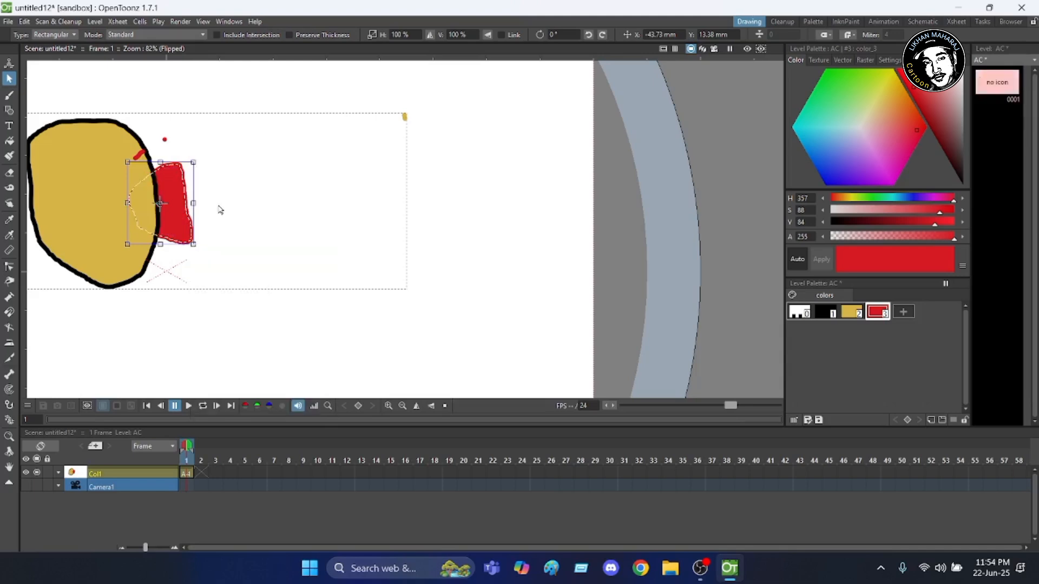
scroll(116, 306, down, 1)
scroll(116, 306, down, 1)
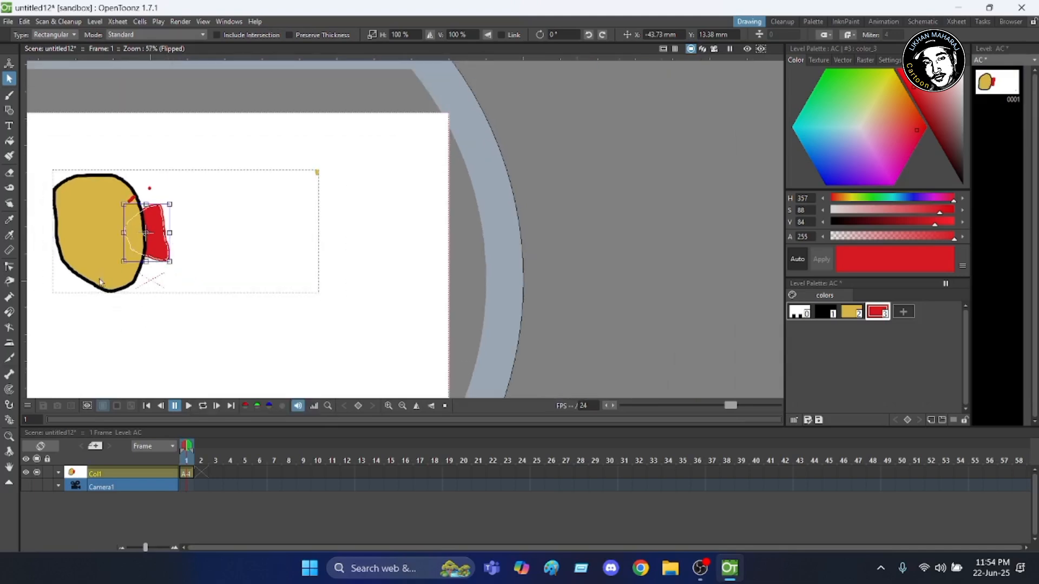
scroll(110, 241, up, 4)
scroll(212, 157, down, 2)
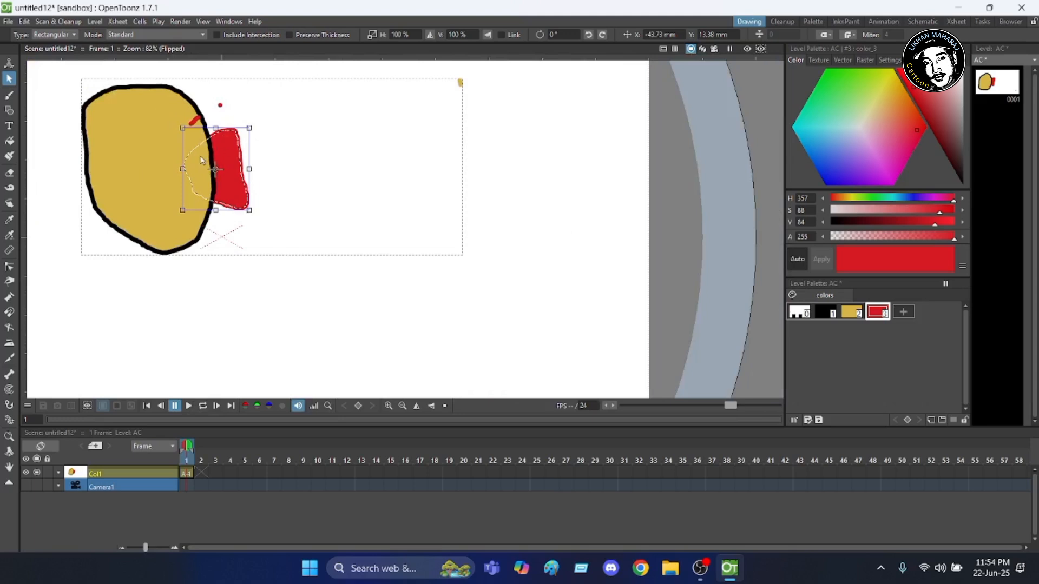
Step: Bring the red group to the front of the yellow shape
right_click(271, 166)
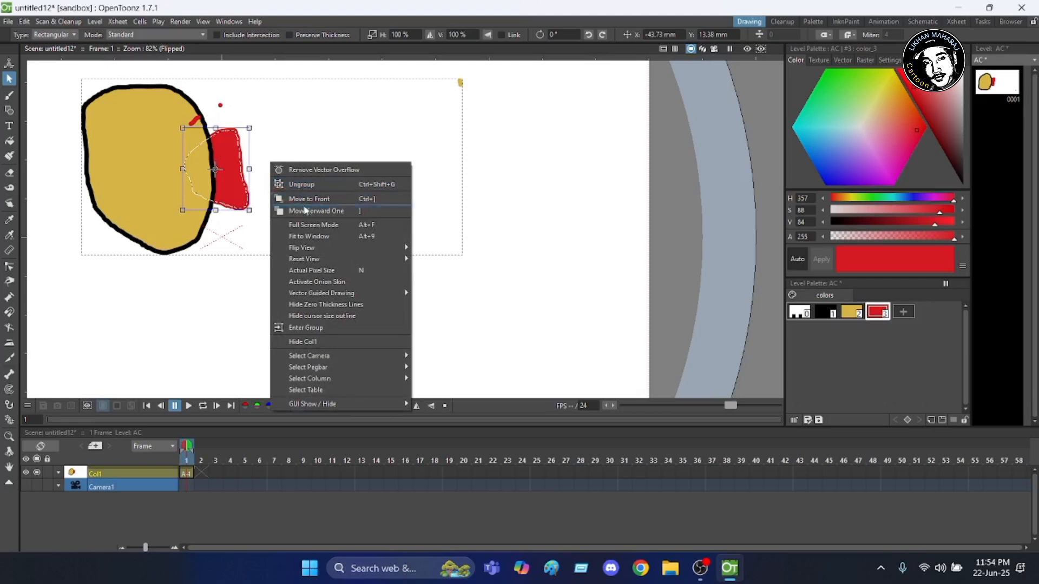
click(313, 201)
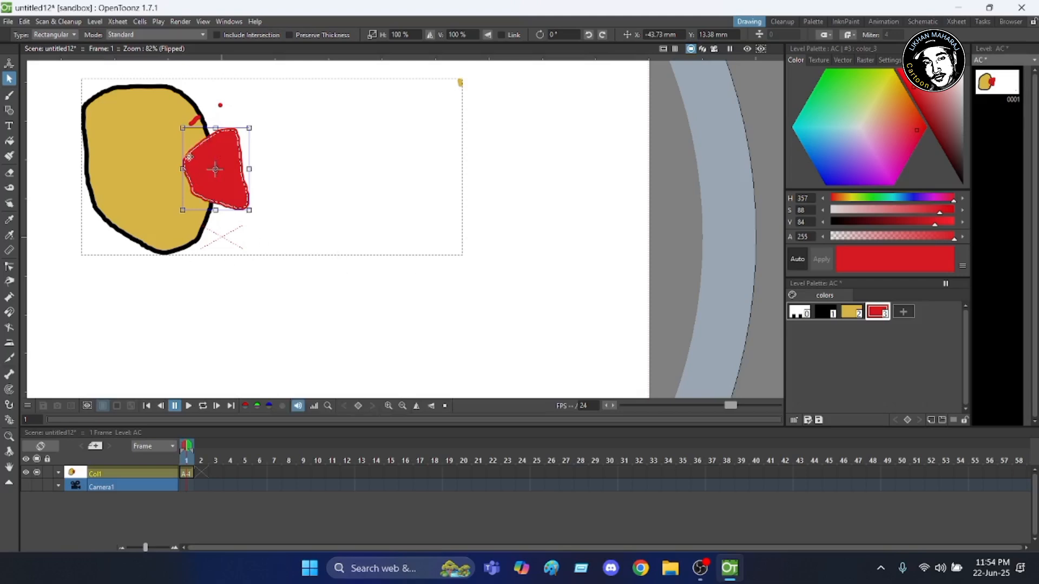
scroll(200, 157, down, 1)
scroll(214, 158, up, 1)
scroll(227, 158, down, 2)
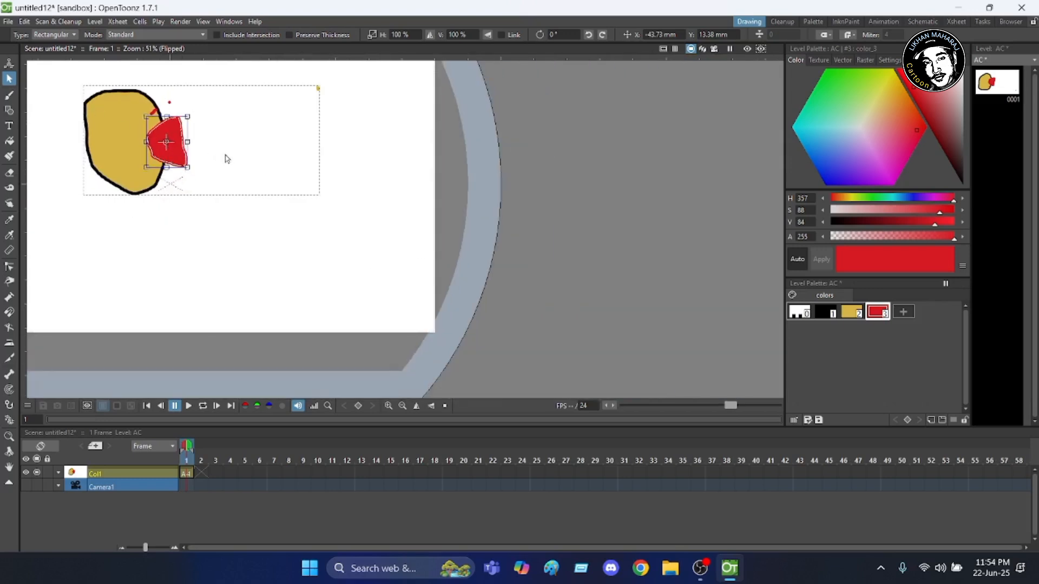
scroll(330, 225, down, 4)
scroll(82, 122, up, 5)
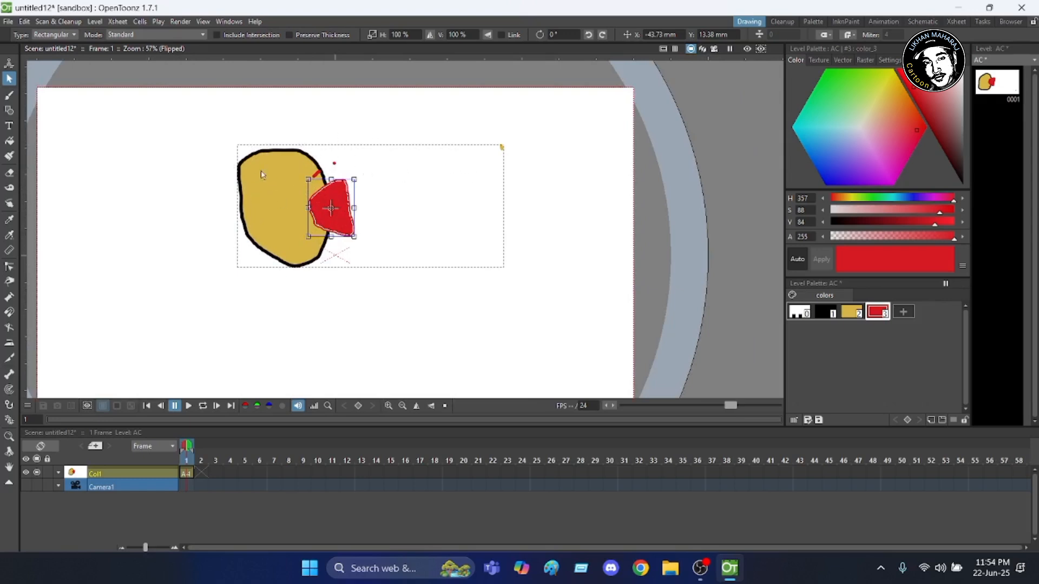
Step: Set the selection mode to Whole Level to select all the strokes
click(203, 34)
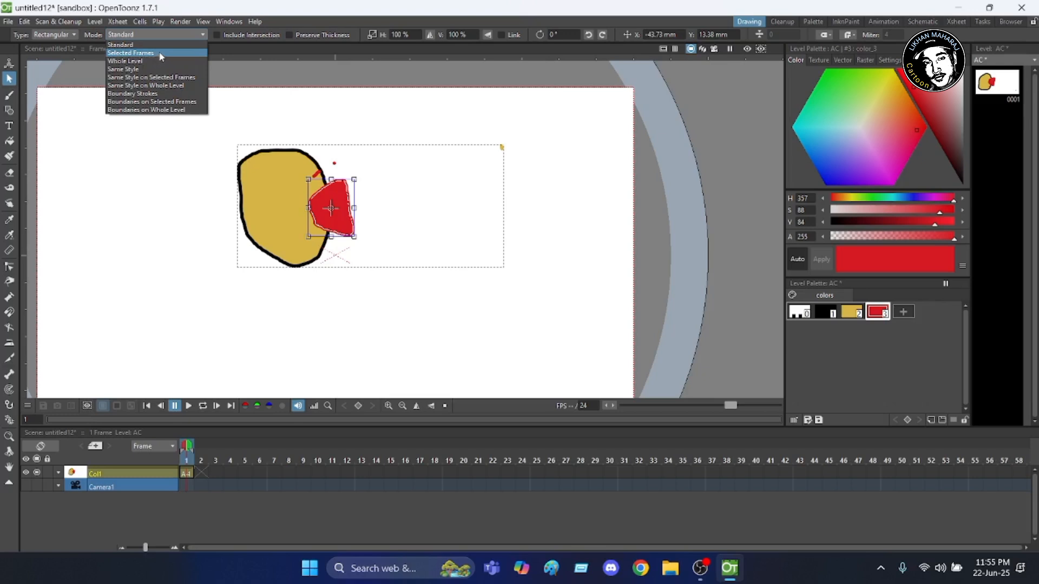
click(128, 63)
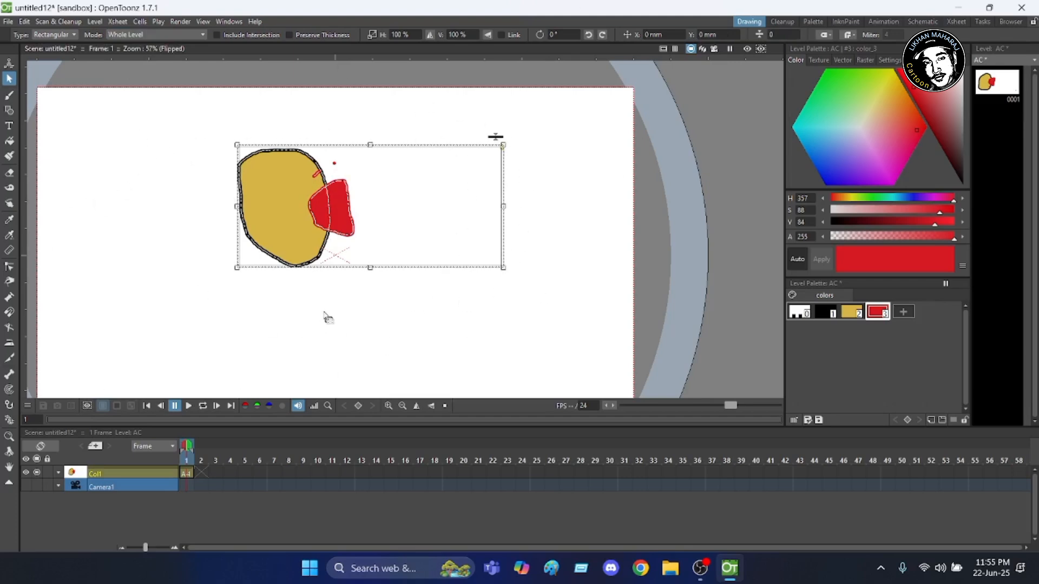
scroll(380, 128, up, 2)
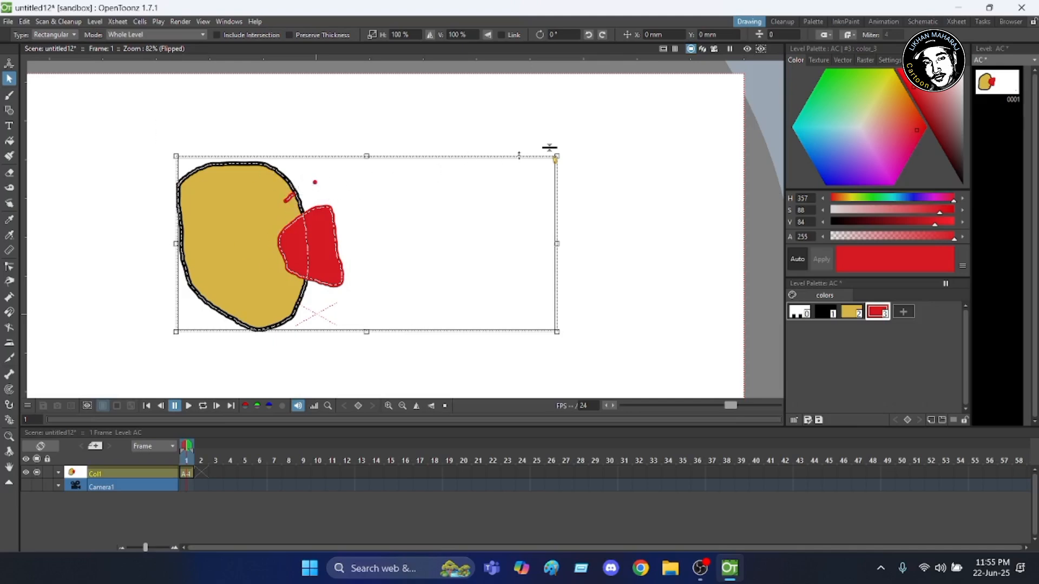
Step: Stretch the whole-level selection to about 205% horizontally and 146% vertically
drag(549, 147, 550, 66)
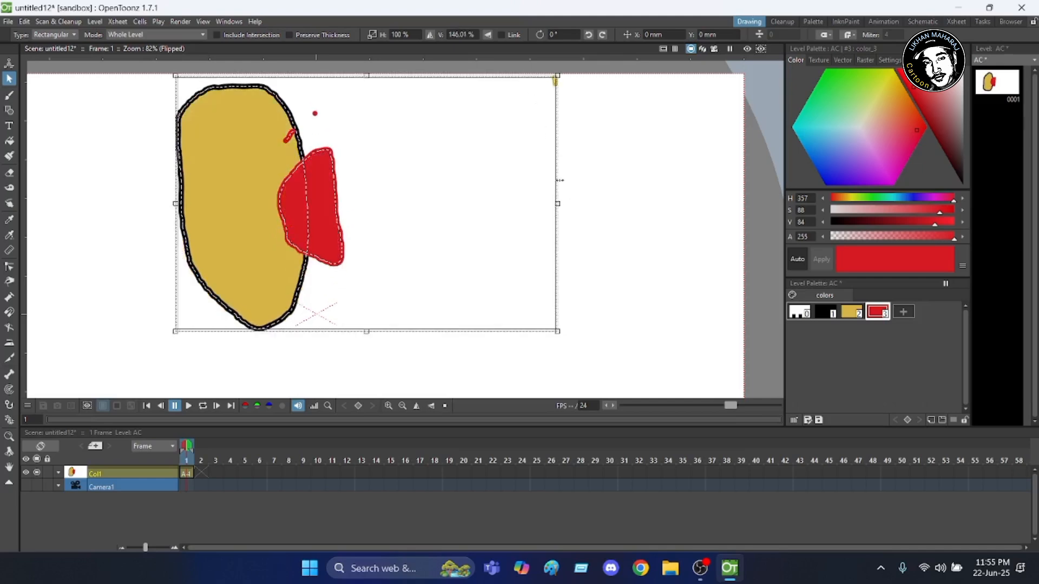
drag(557, 177, 740, 177)
scroll(316, 259, down, 2)
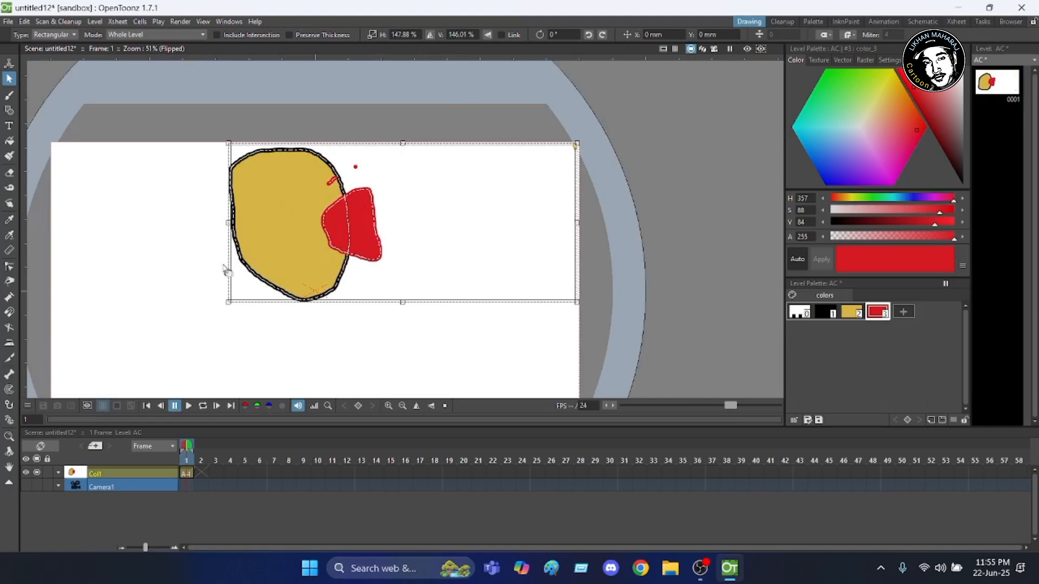
drag(226, 264, 95, 264)
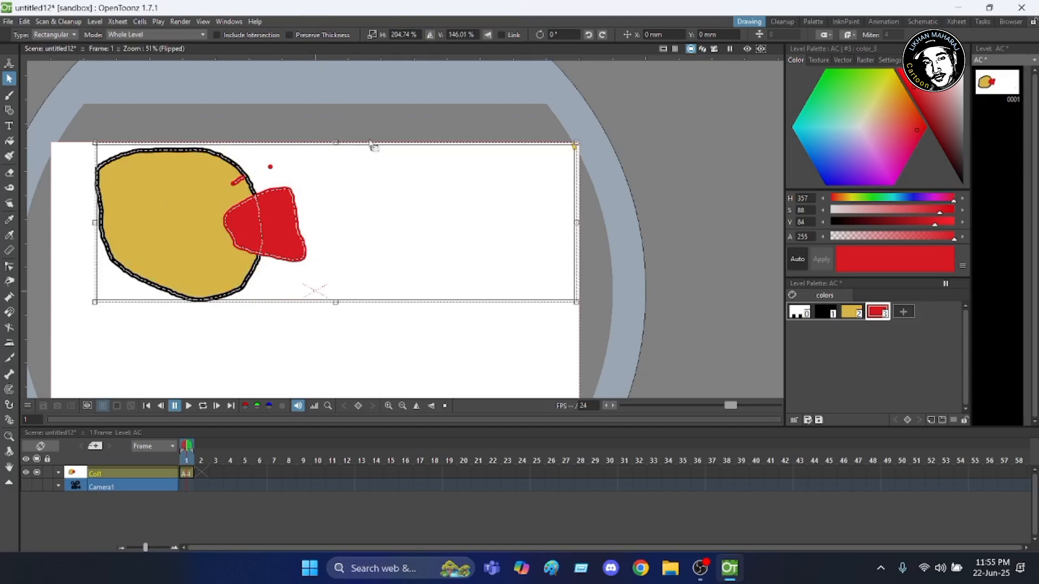
Step: Shrink the whole-level selection to about 113% horizontally and 121% vertically
drag(369, 143, 330, 170)
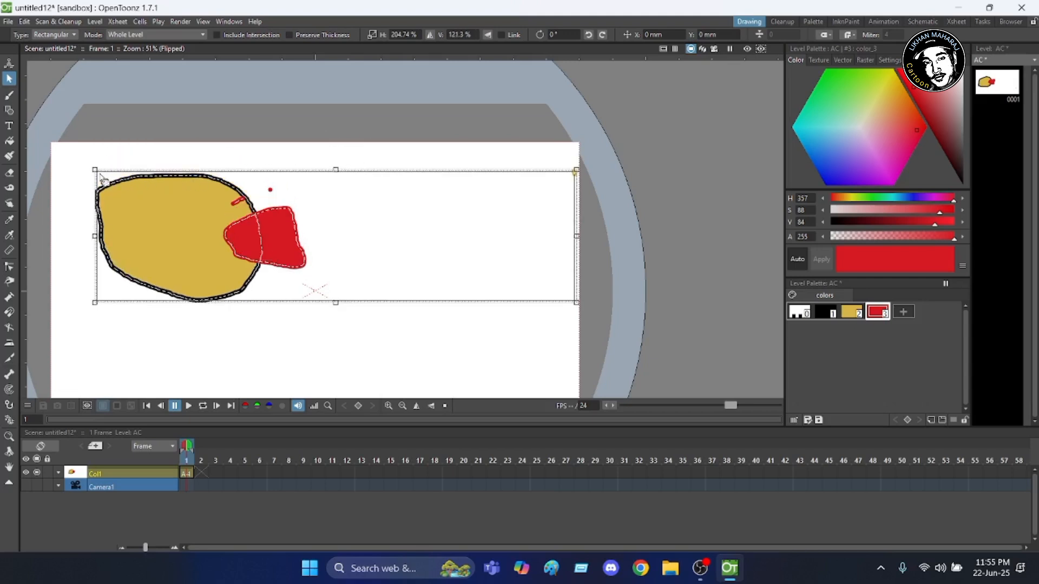
mouse_move(97, 182)
mouse_down()
mouse_move(81, 181)
mouse_move(322, 181)
mouse_move(311, 182)
mouse_up()
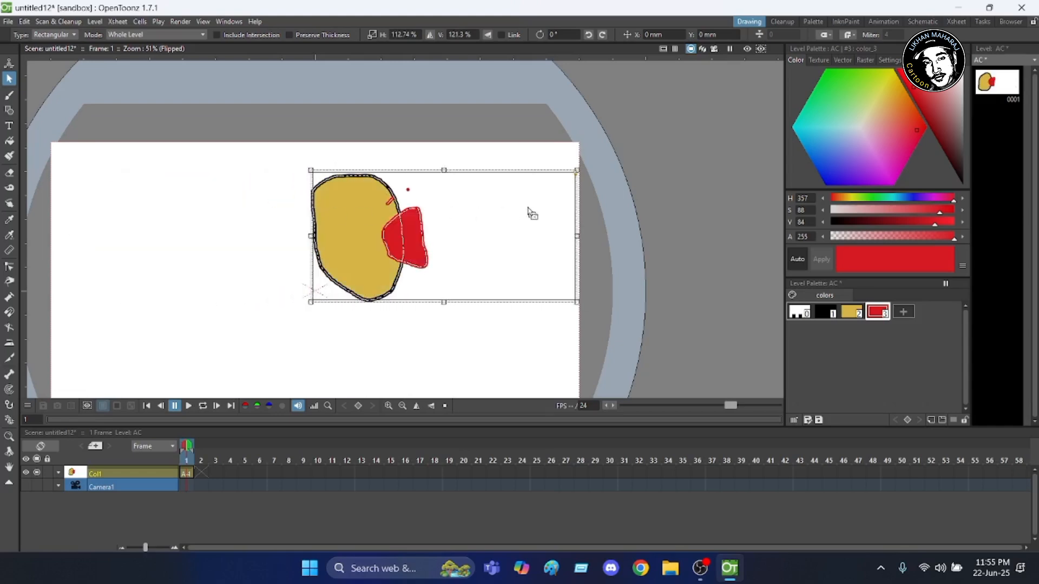
Step: Move the whole column Col1 with the Animate tool to about X -146.4 mm and Y 8.98 mm
scroll(487, 216, down, 1)
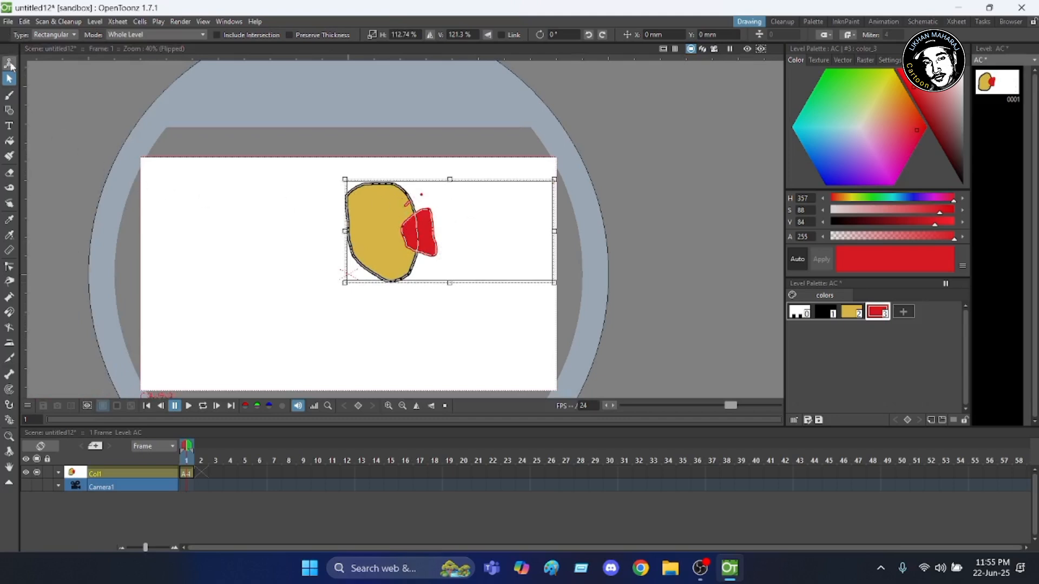
click(9, 64)
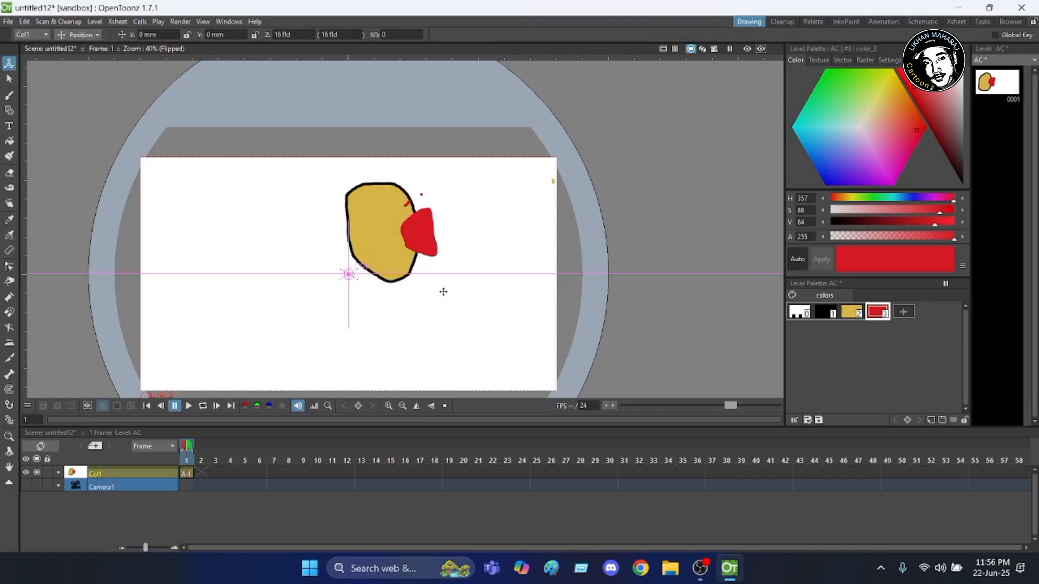
mouse_move(443, 291)
mouse_down()
mouse_move(292, 353)
mouse_move(438, 324)
mouse_move(303, 258)
mouse_move(238, 347)
mouse_move(419, 403)
mouse_move(546, 325)
mouse_move(340, 296)
mouse_move(291, 301)
mouse_up()
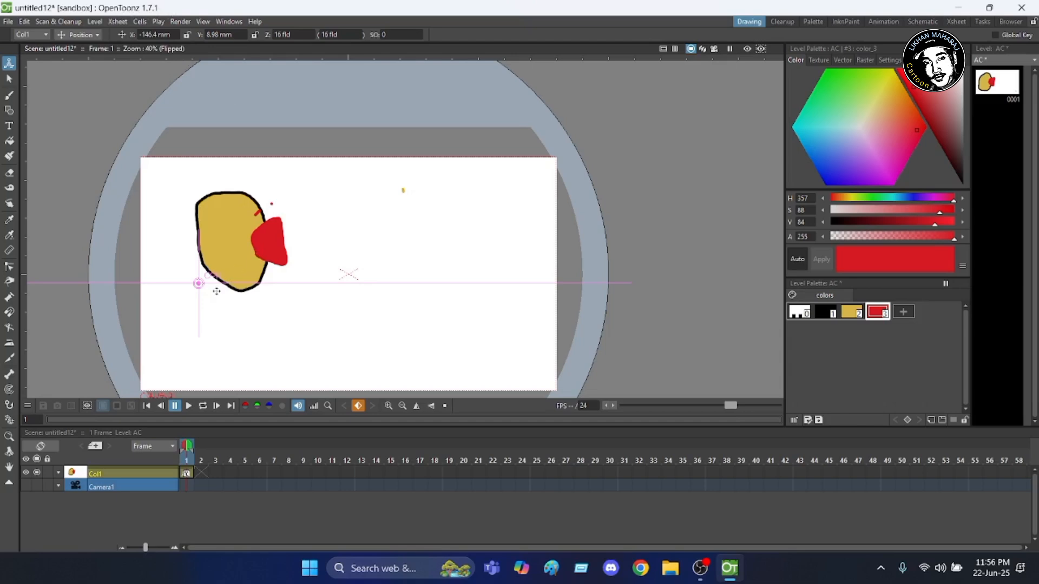
scroll(253, 230, down, 2)
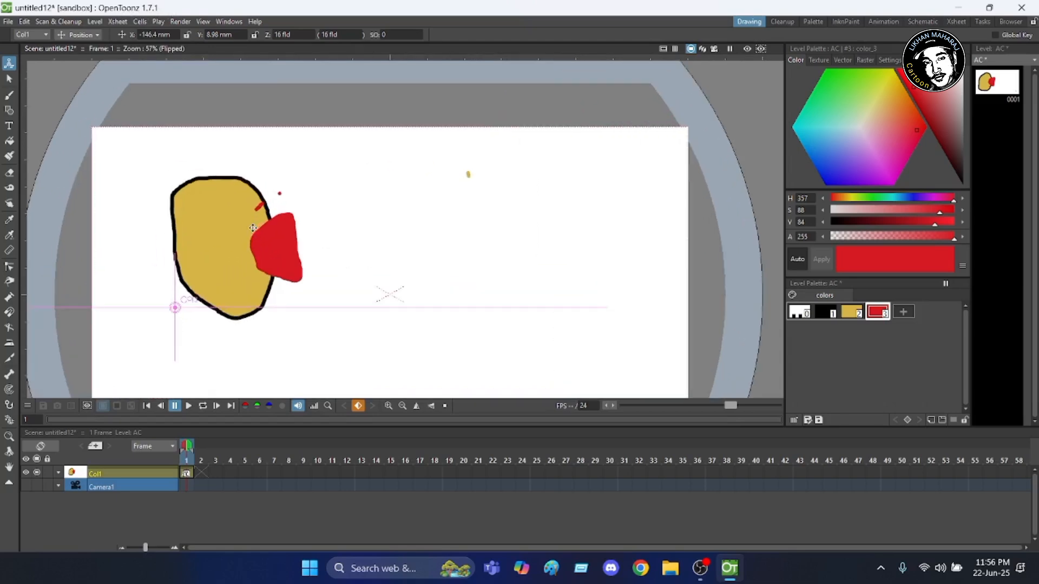